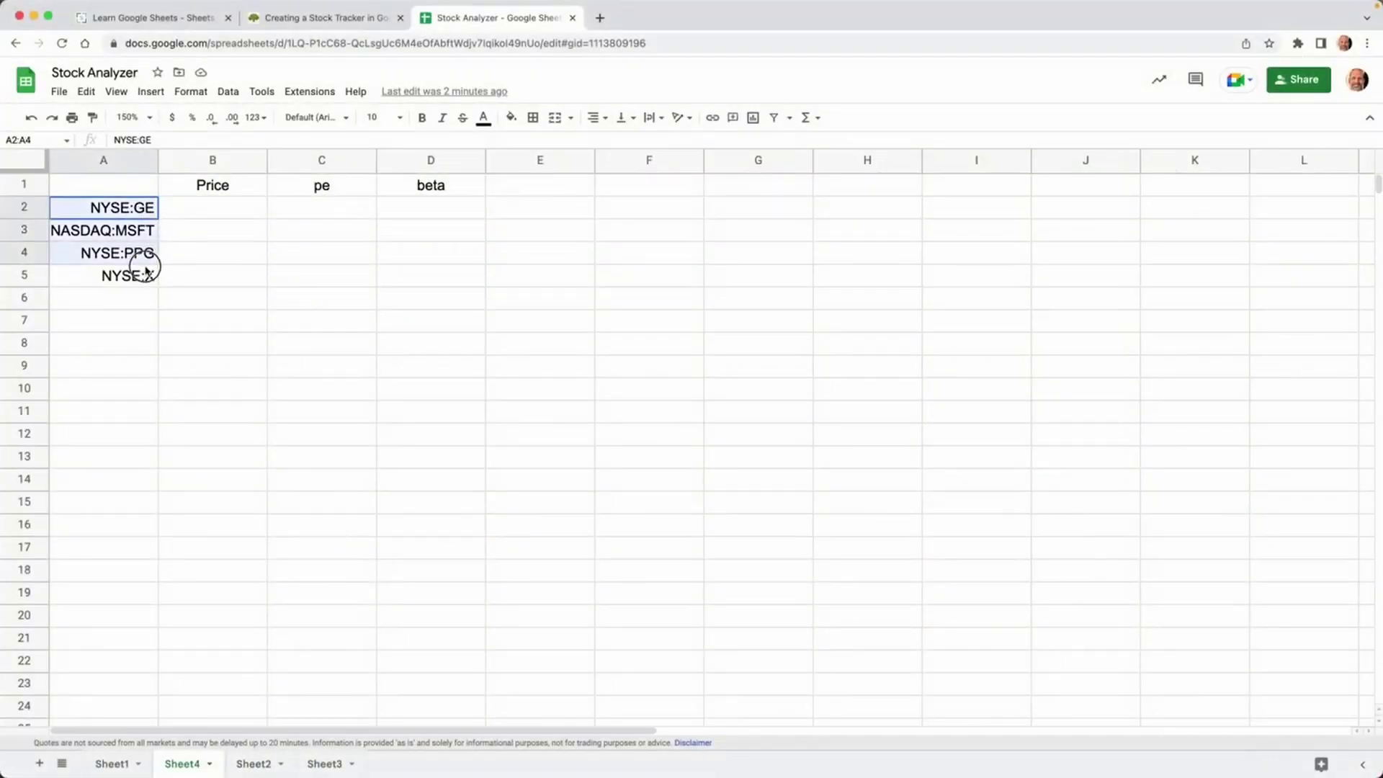
Begin a =GOOGLEFINANCE( formula in B2 for the NYSE:GE price.
{"action": "left_click", "coordinate": [204, 201]}
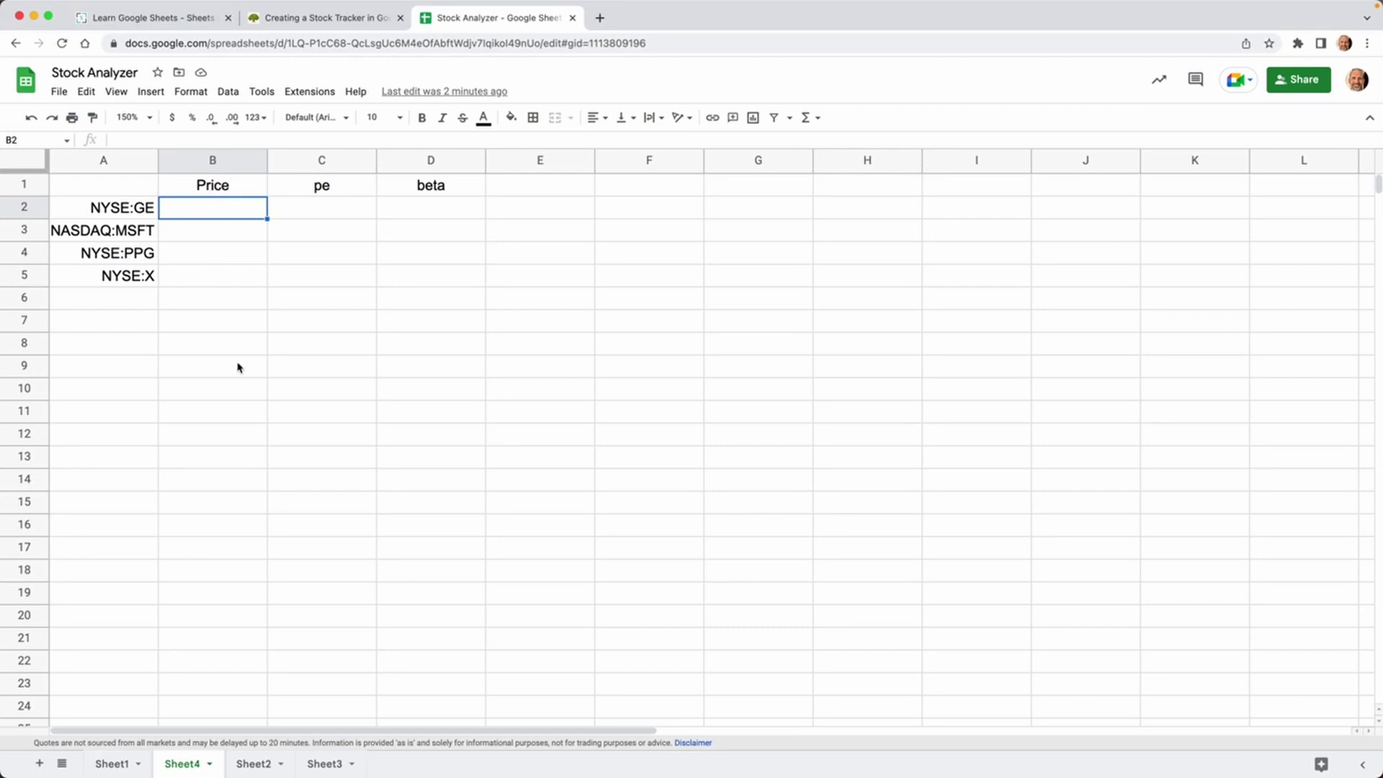
{"action": "type", "text": "="}
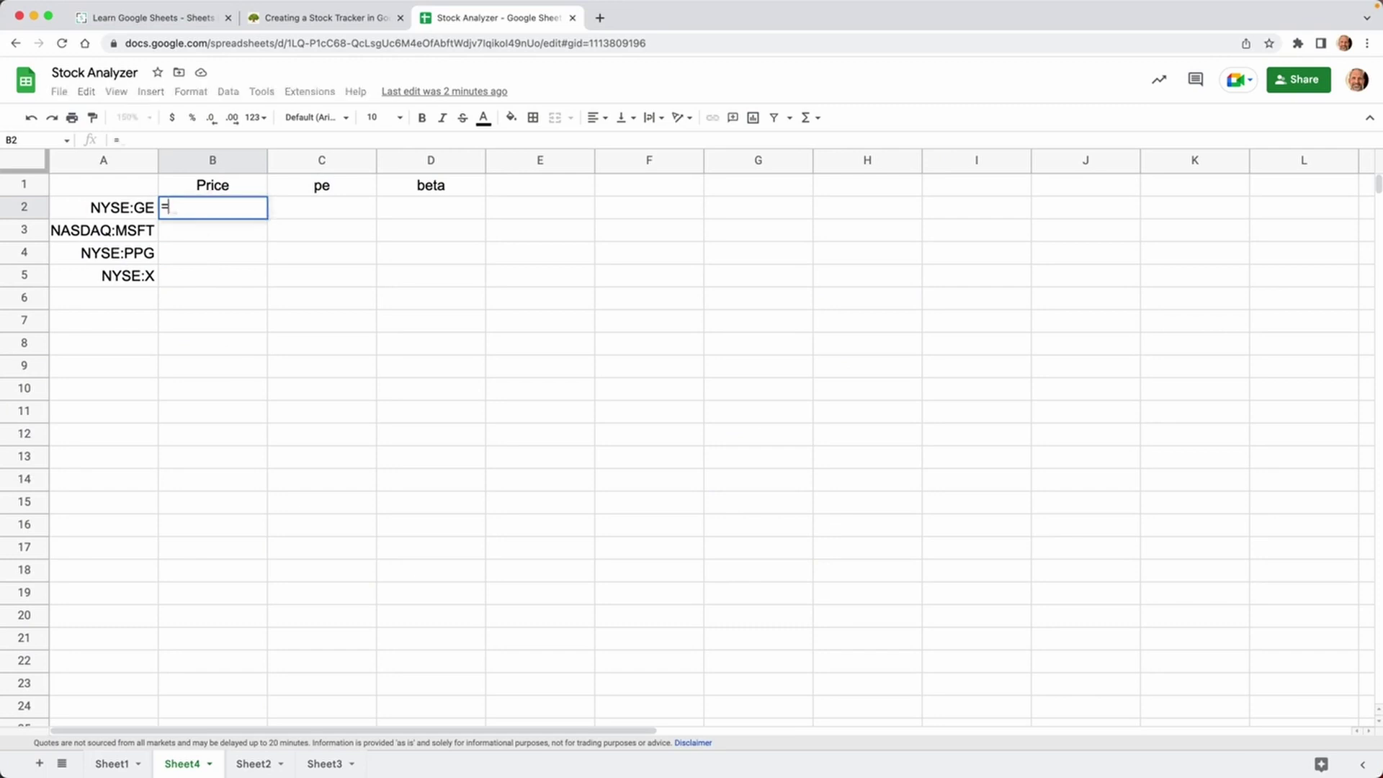
{"action": "type", "text": "GO"}
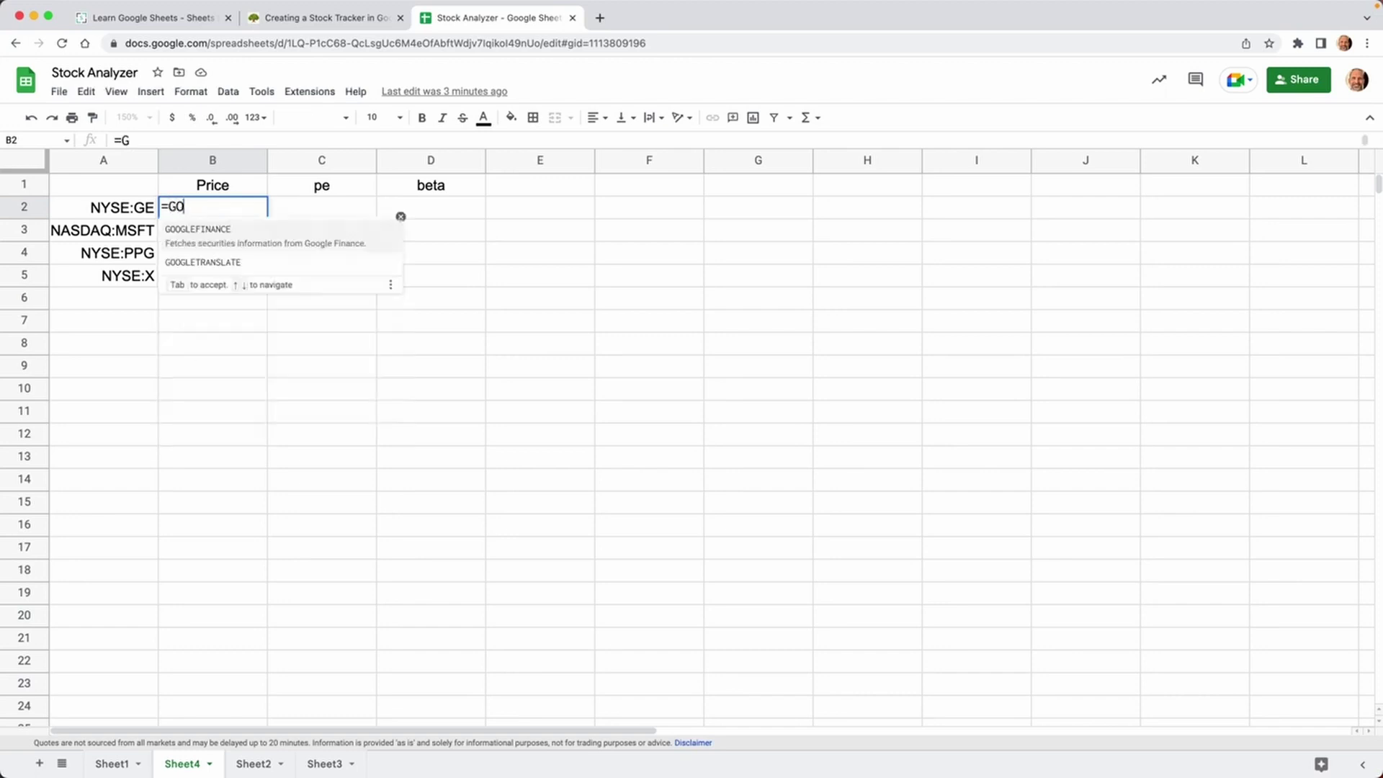
{"action": "type", "text": "OGLEFIN"}
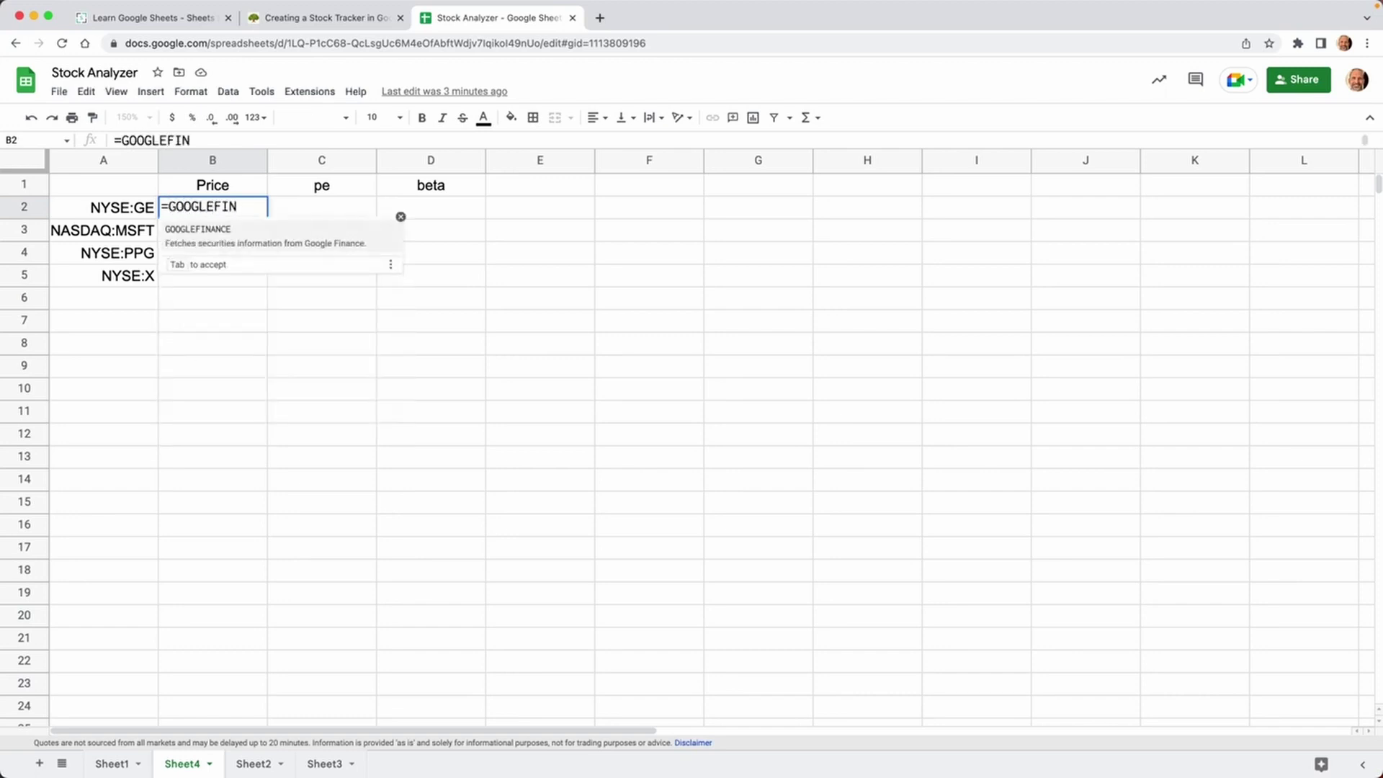
{"action": "type", "text": "ANCE("}
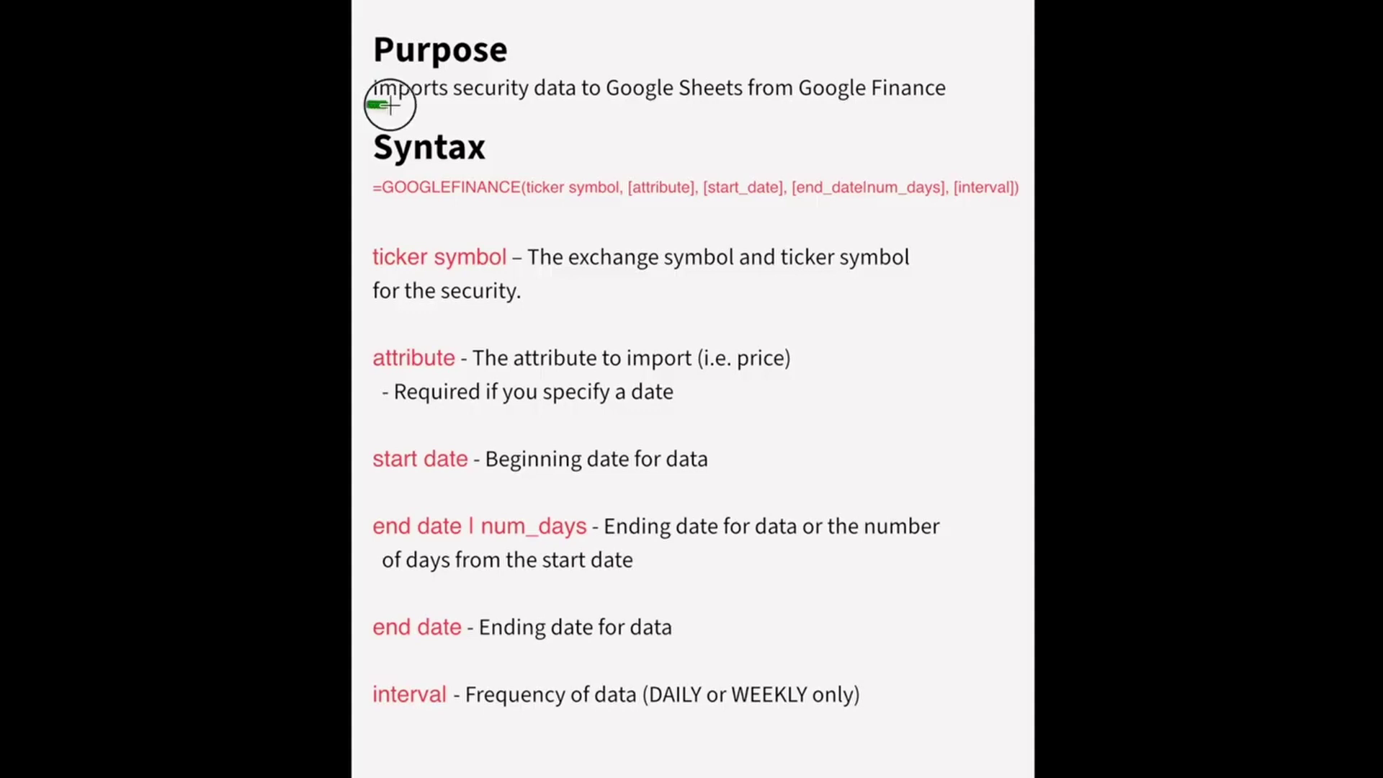
{"action": "left_click_drag", "start_coordinate": [389, 105], "coordinate": [686, 107]}
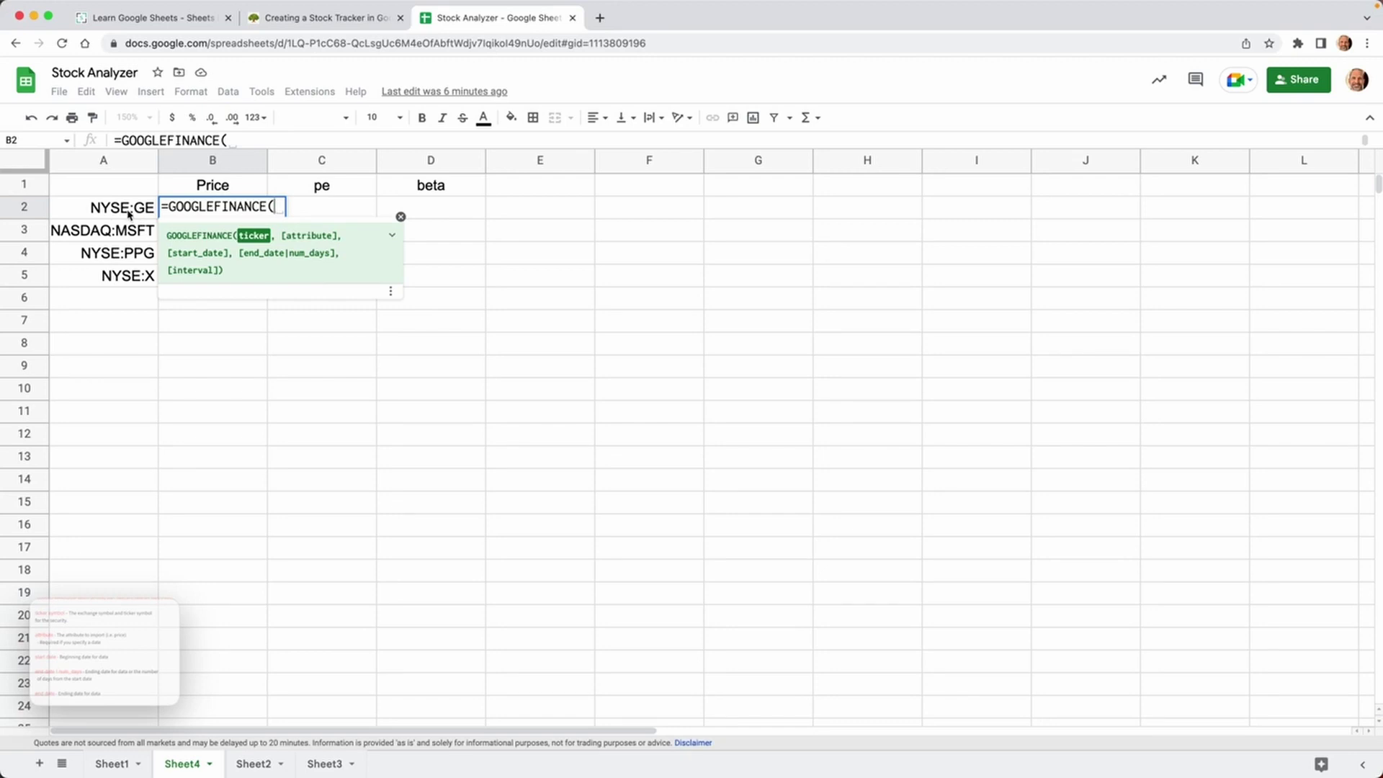
Complete B2 as =GOOGLEFINANCE(A2), returning 79.27 for NYSE:GE.
{"action": "left_click", "coordinate": [129, 211]}
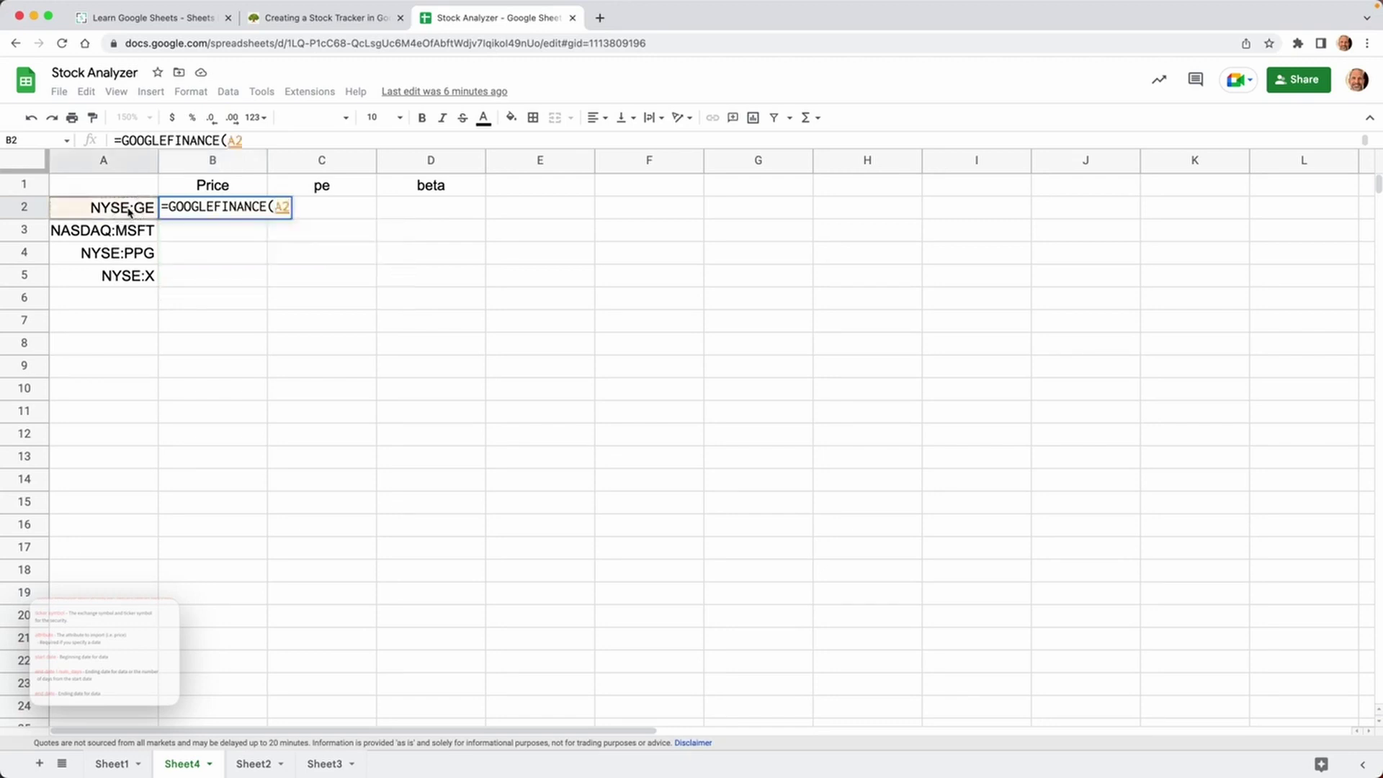
{"action": "type", "text": ")"}
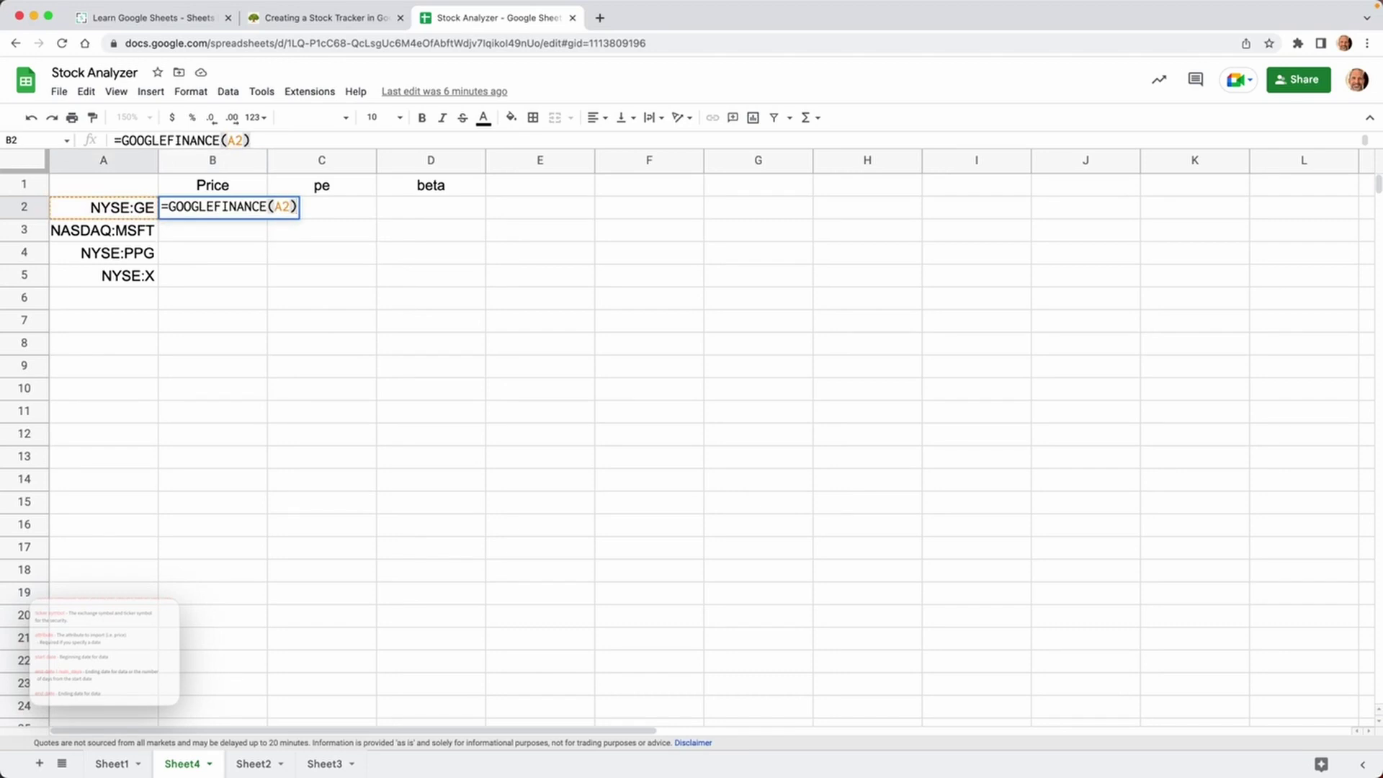
{"action": "key", "text": "Return"}
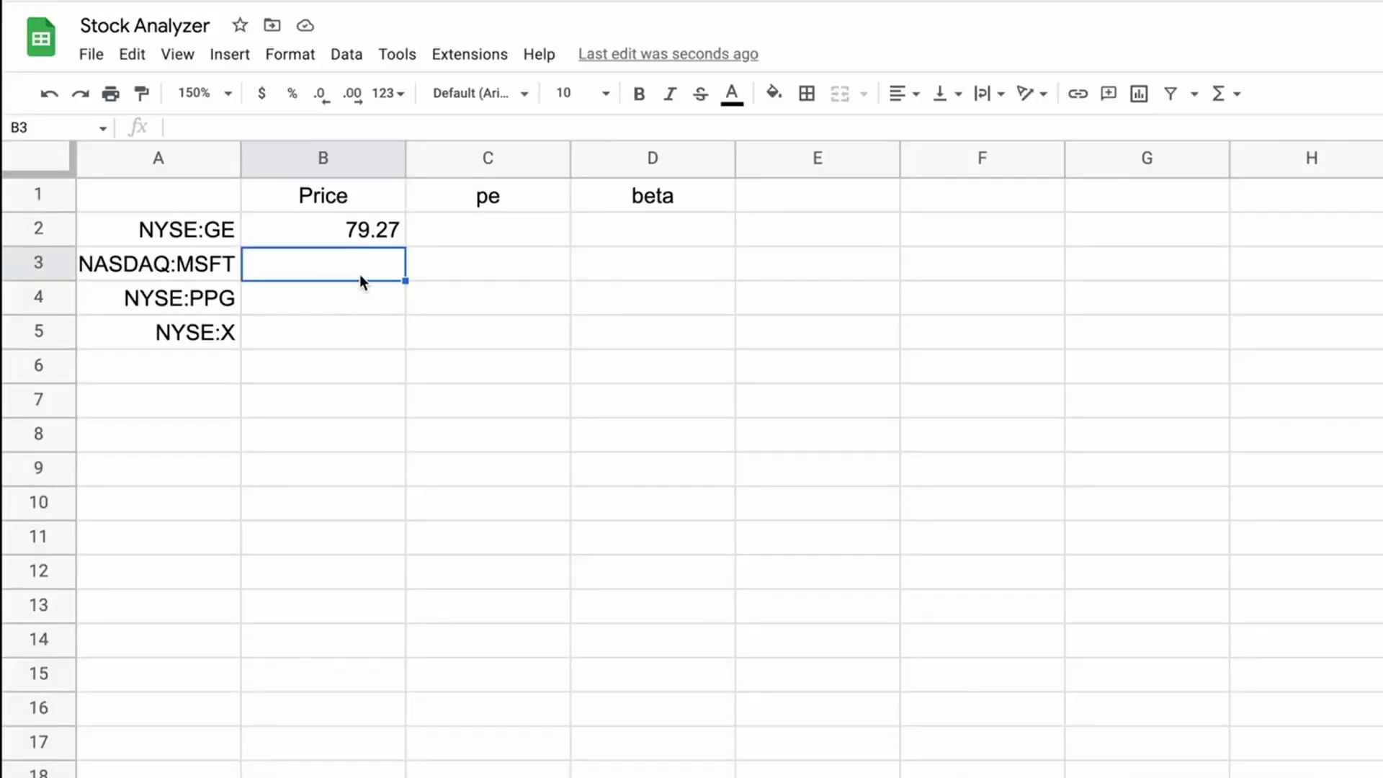
Change B2's formula to =GOOGLEFINANCE($A2) so the ticker column is locked.
{"action": "left_click", "coordinate": [375, 239]}
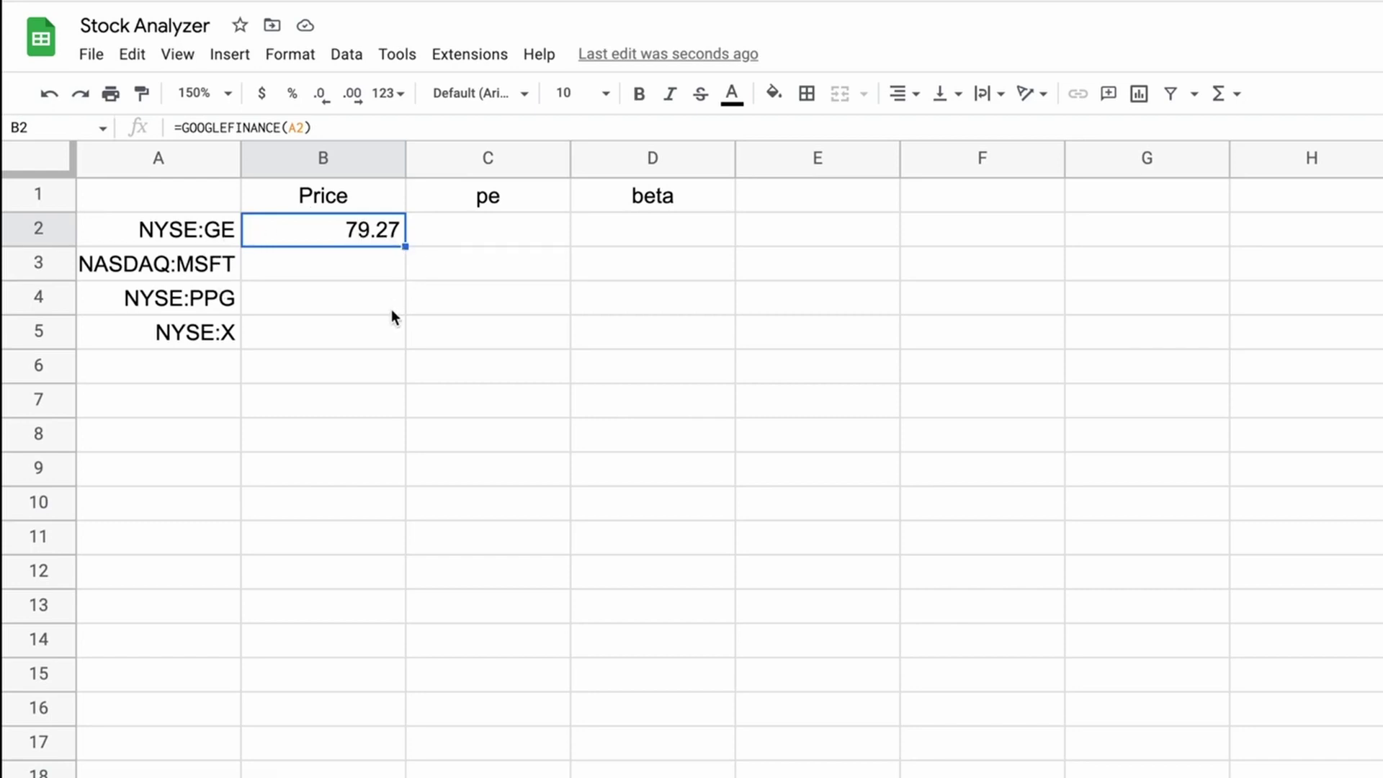
{"action": "left_click", "coordinate": [290, 130]}
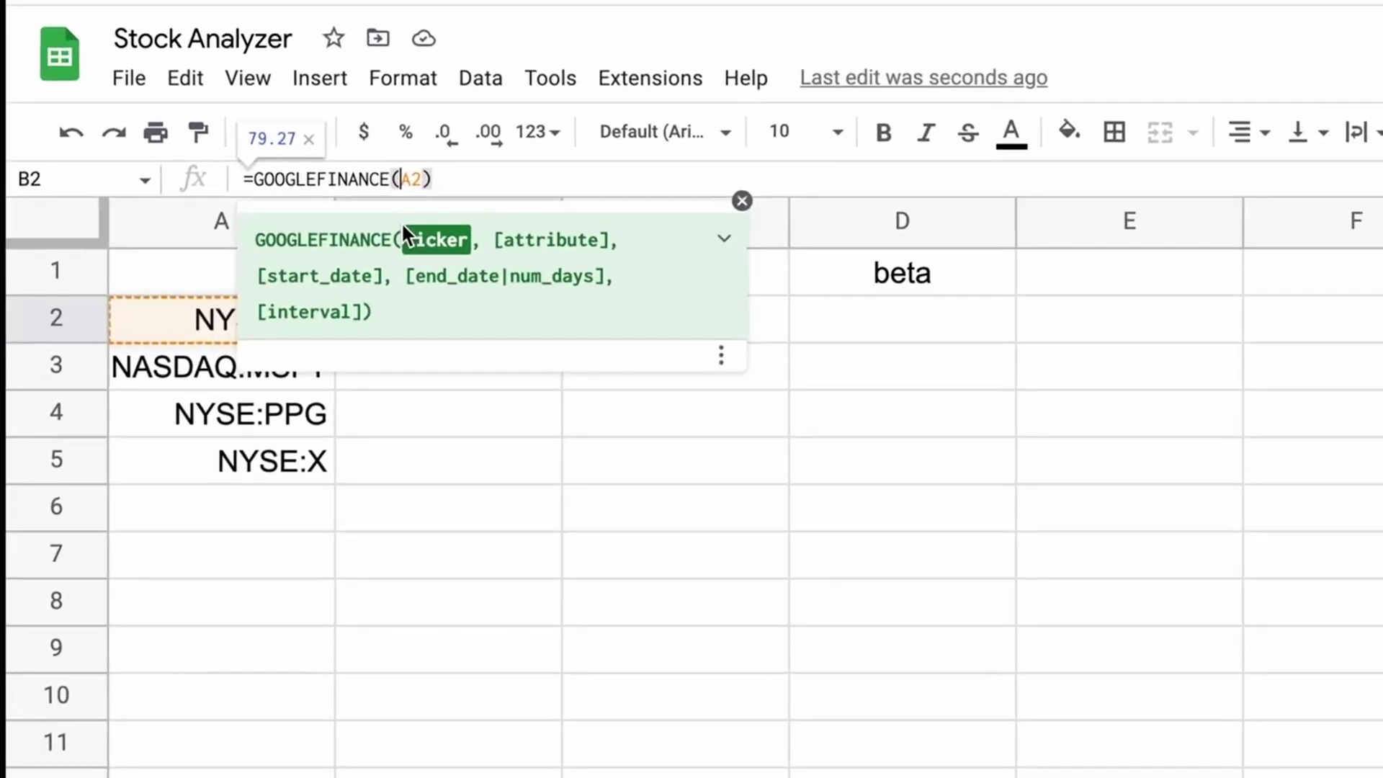
{"action": "type", "text": "$"}
{"action": "key", "text": "Return"}
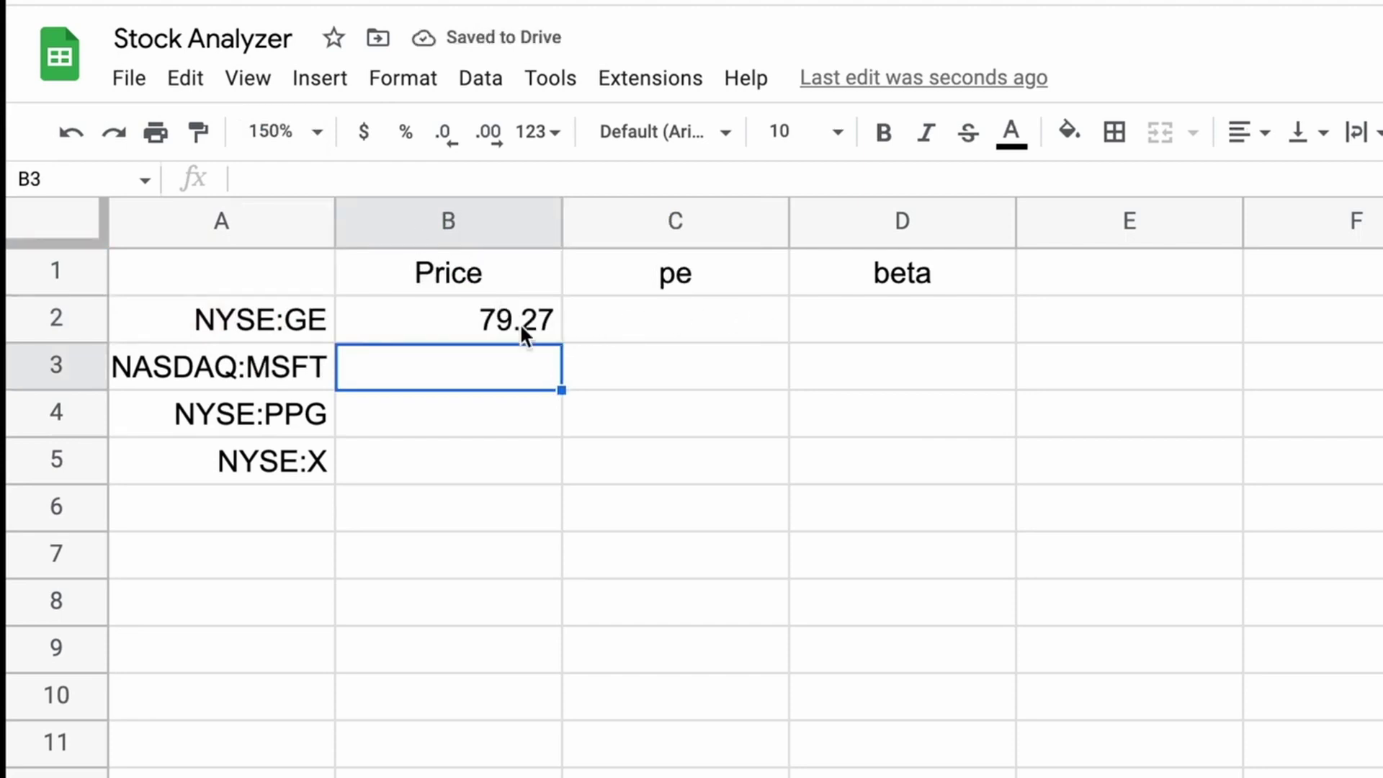
Fill the price formula down to B5, giving 235.81, 127.78 and 27.84 for MSFT, PPG and X.
{"action": "left_click", "coordinate": [504, 324]}
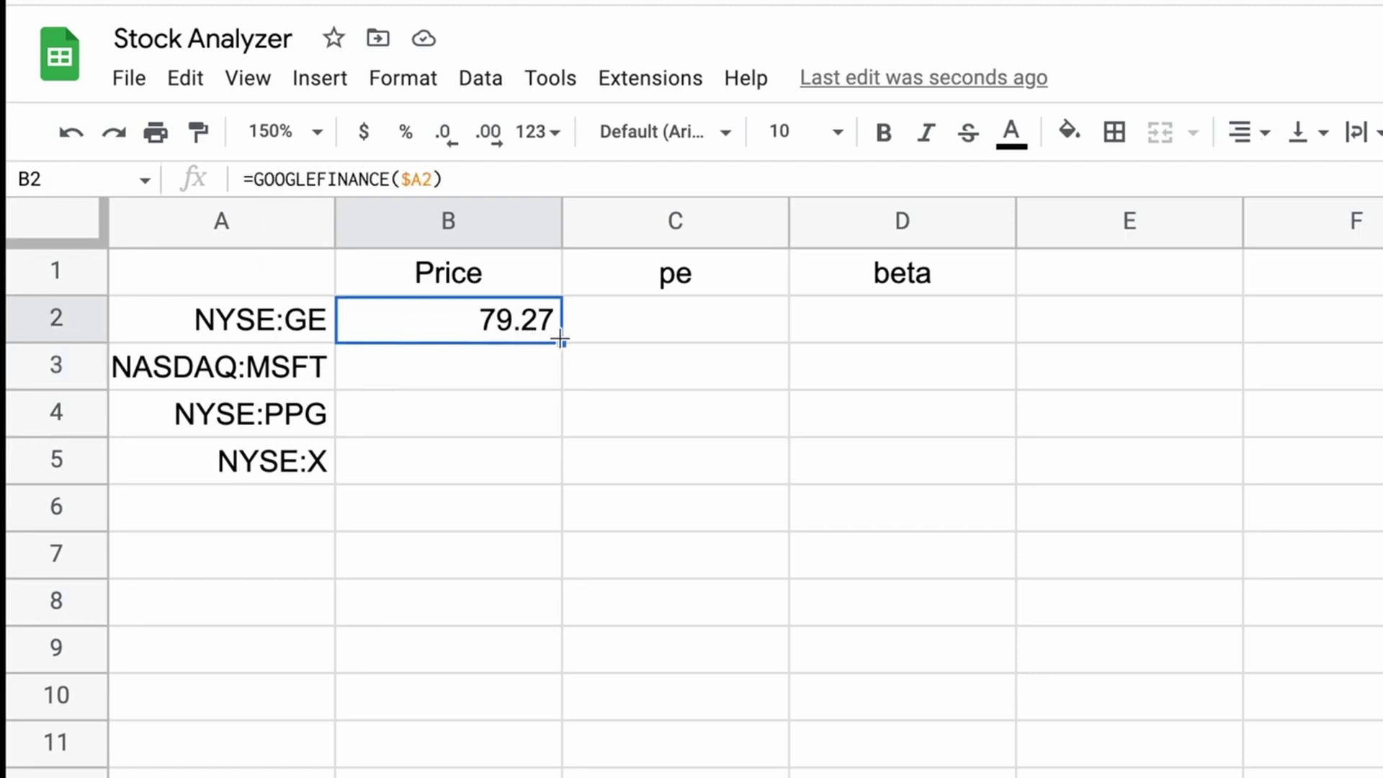
{"action": "left_click_drag", "start_coordinate": [562, 340], "coordinate": [561, 453]}
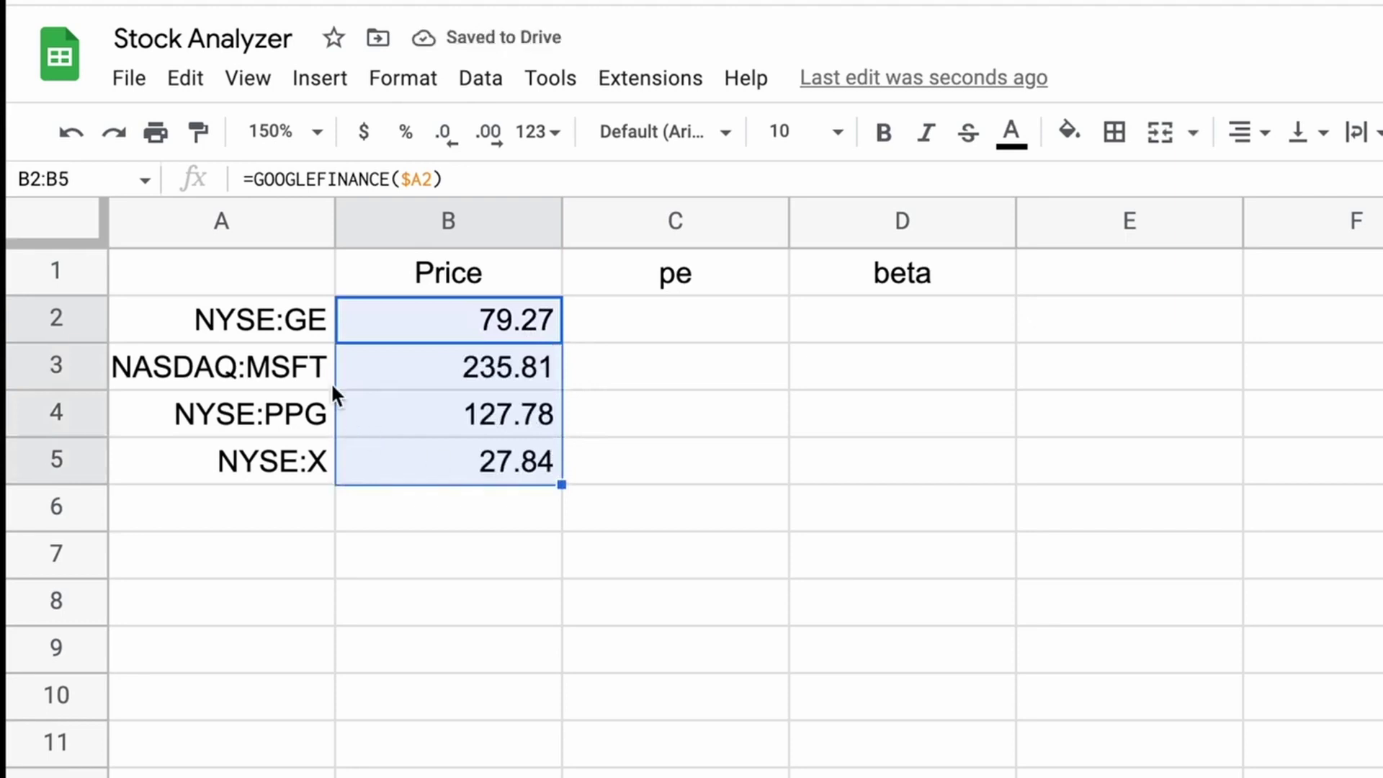
{"action": "left_click", "coordinate": [507, 286]}
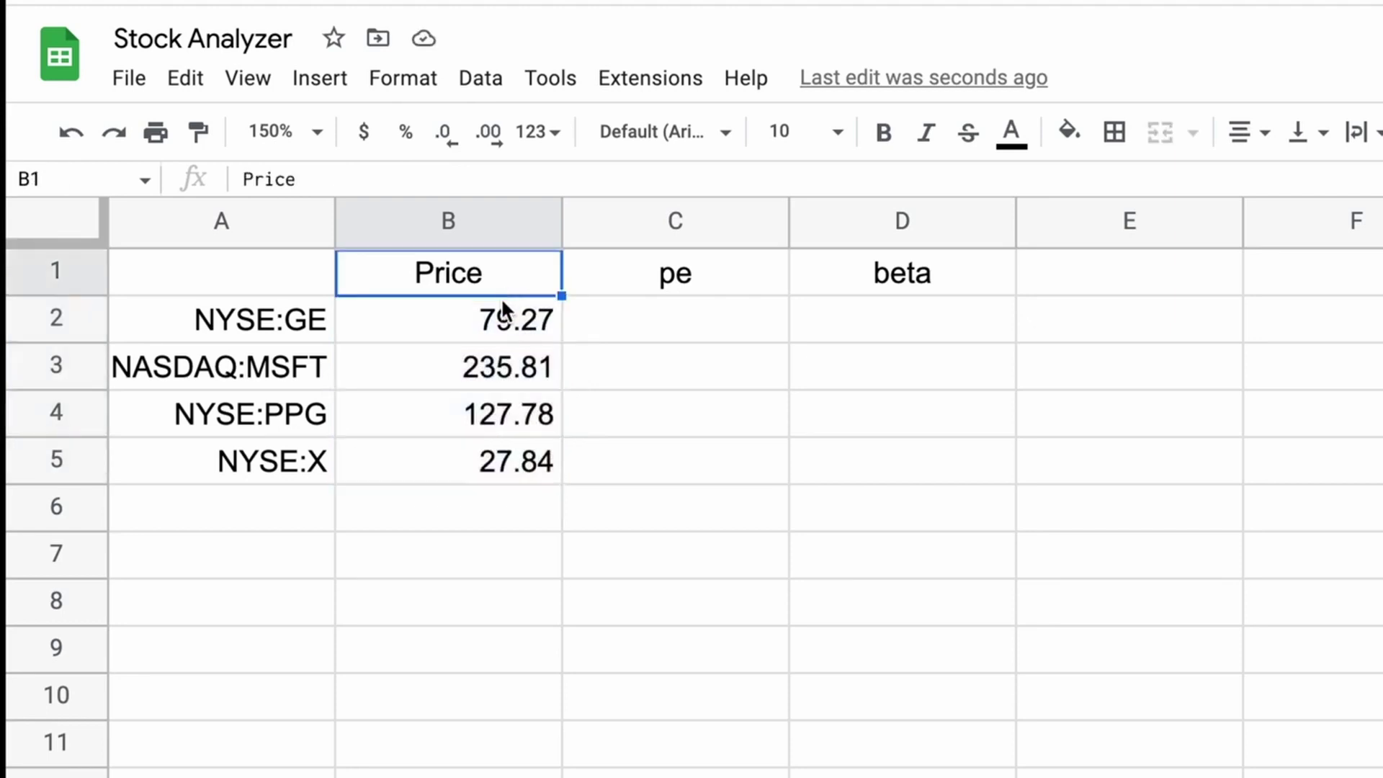
{"action": "left_click", "coordinate": [608, 280]}
{"action": "left_click", "coordinate": [520, 283]}
{"action": "left_click", "coordinate": [526, 320]}
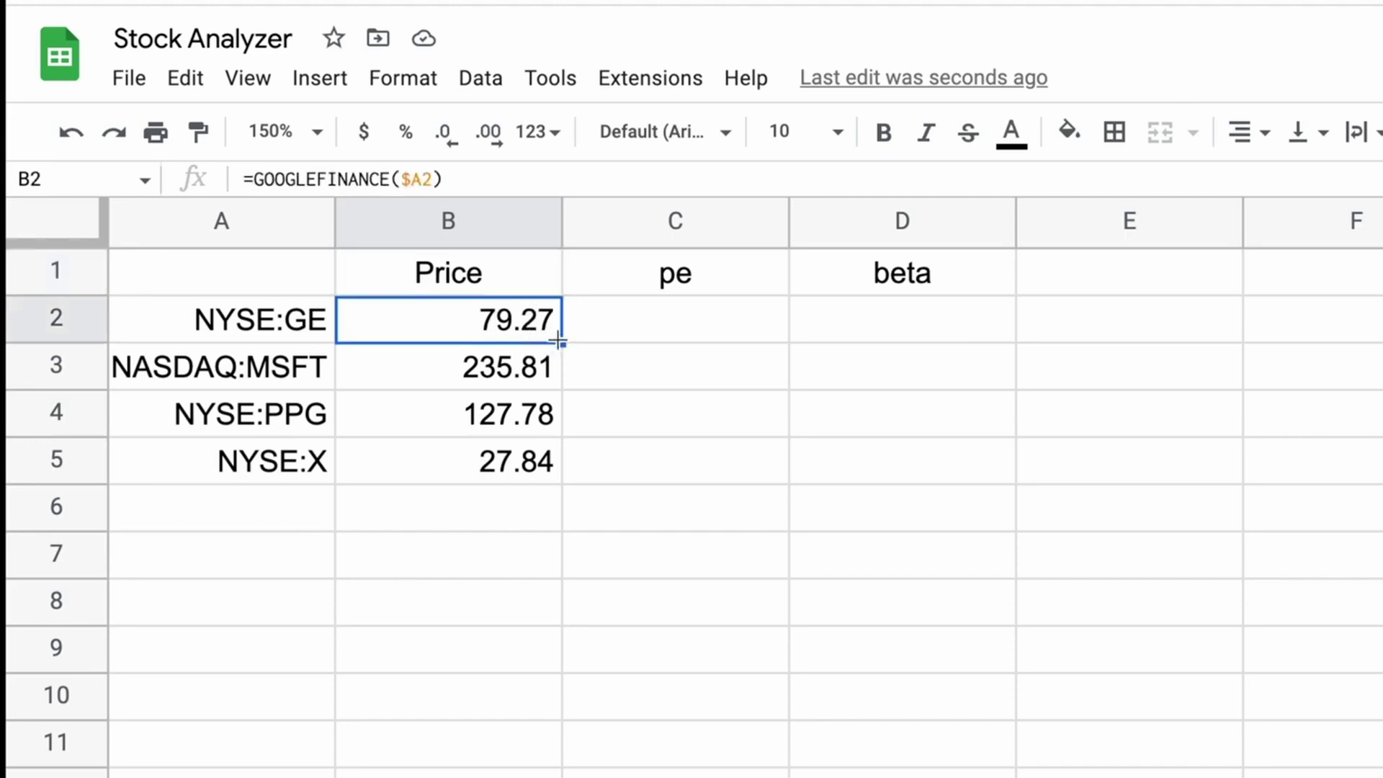
Copy the price formula into C2 and add a comma after $A2 for an attribute argument.
{"action": "left_click_drag", "start_coordinate": [559, 341], "coordinate": [628, 336]}
{"action": "double_click", "coordinate": [671, 321]}
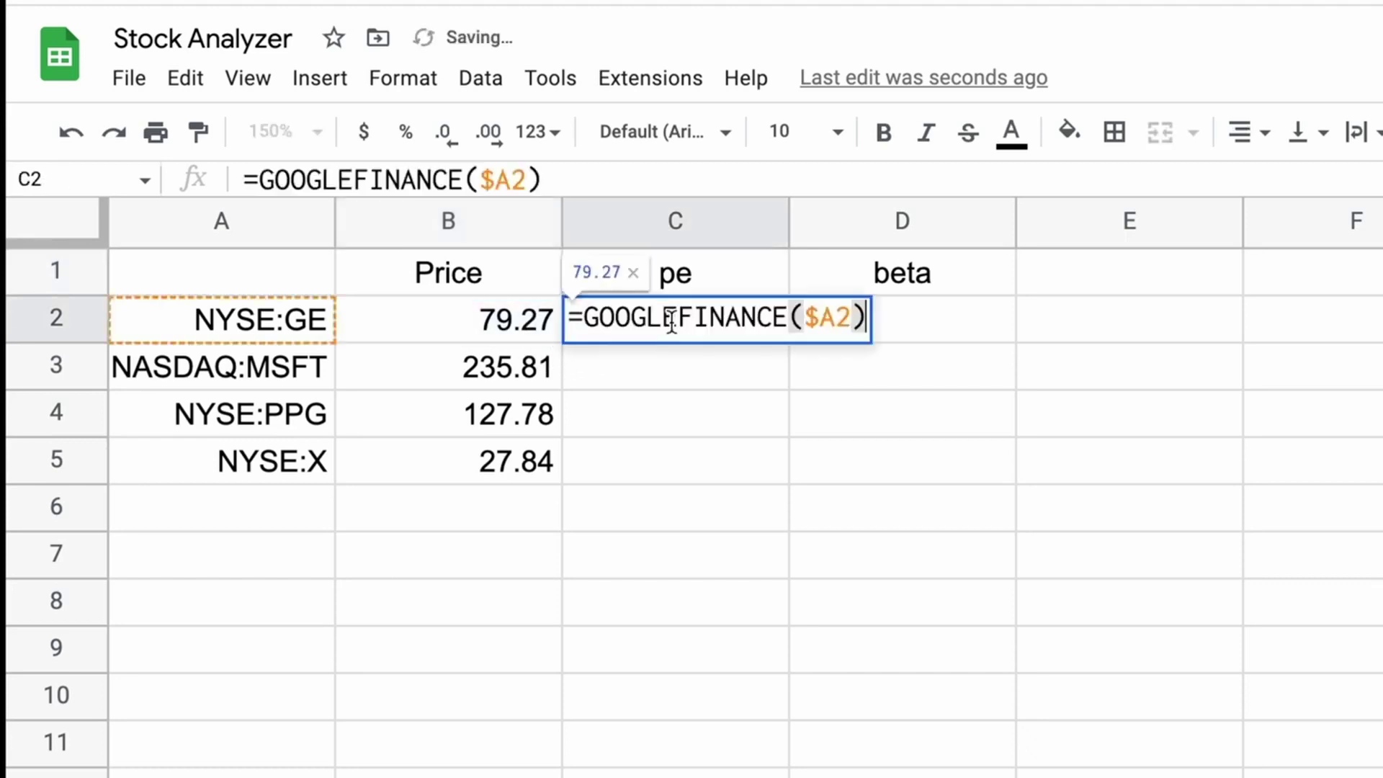
{"action": "left_click", "coordinate": [851, 317]}
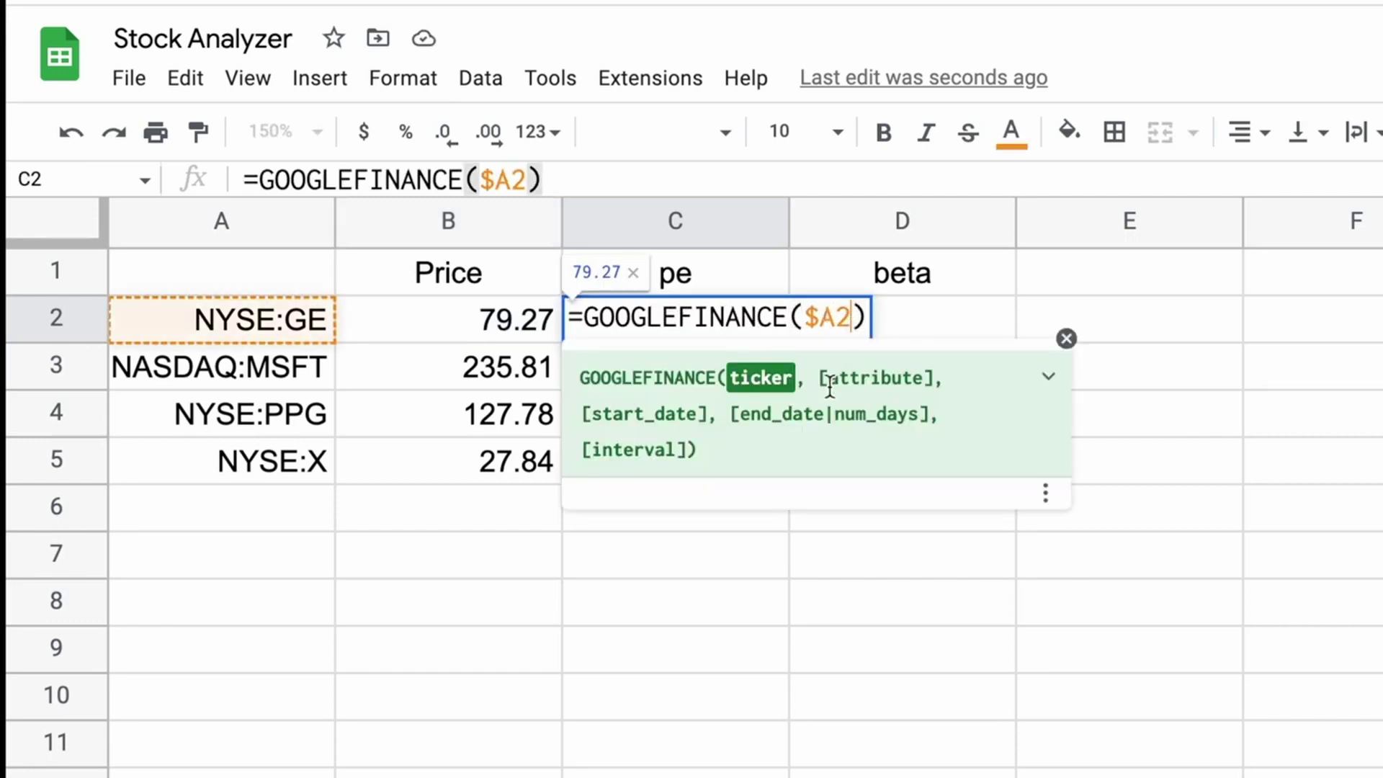
{"action": "type", "text": ","}
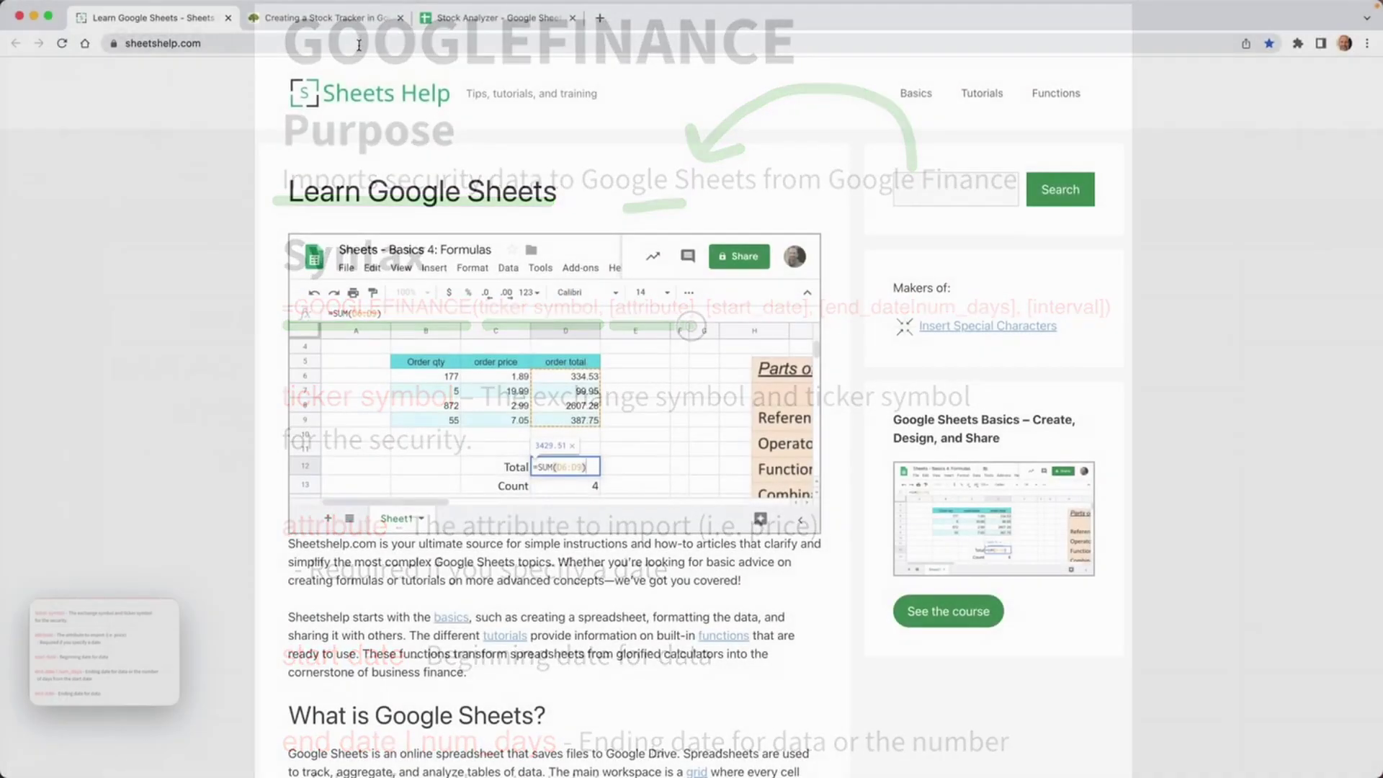
{"action": "left_click", "coordinate": [364, 47]}
Go to sheetshelp.com/goog and load the GOOGLEFINANCE function article.
{"action": "left_click", "coordinate": [363, 47]}
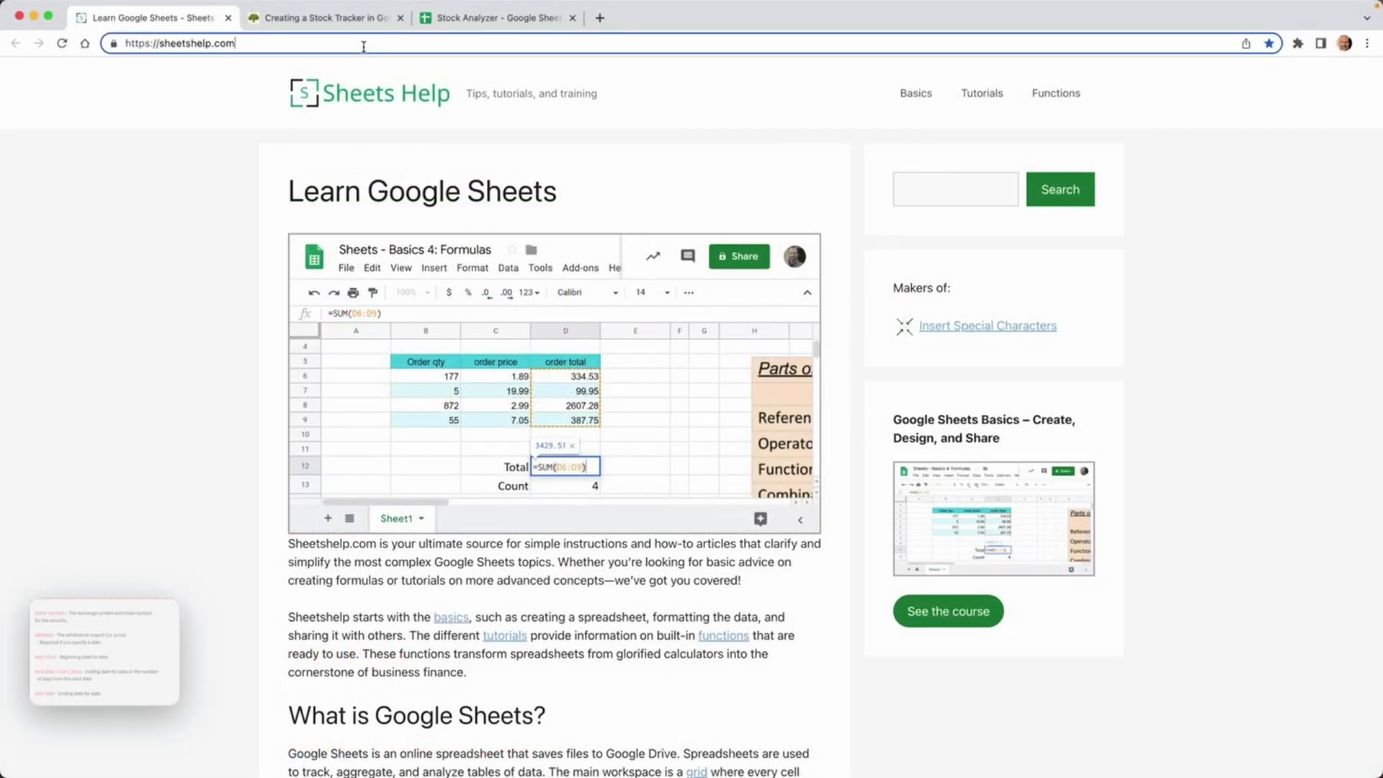
{"action": "type", "text": "/goog"}
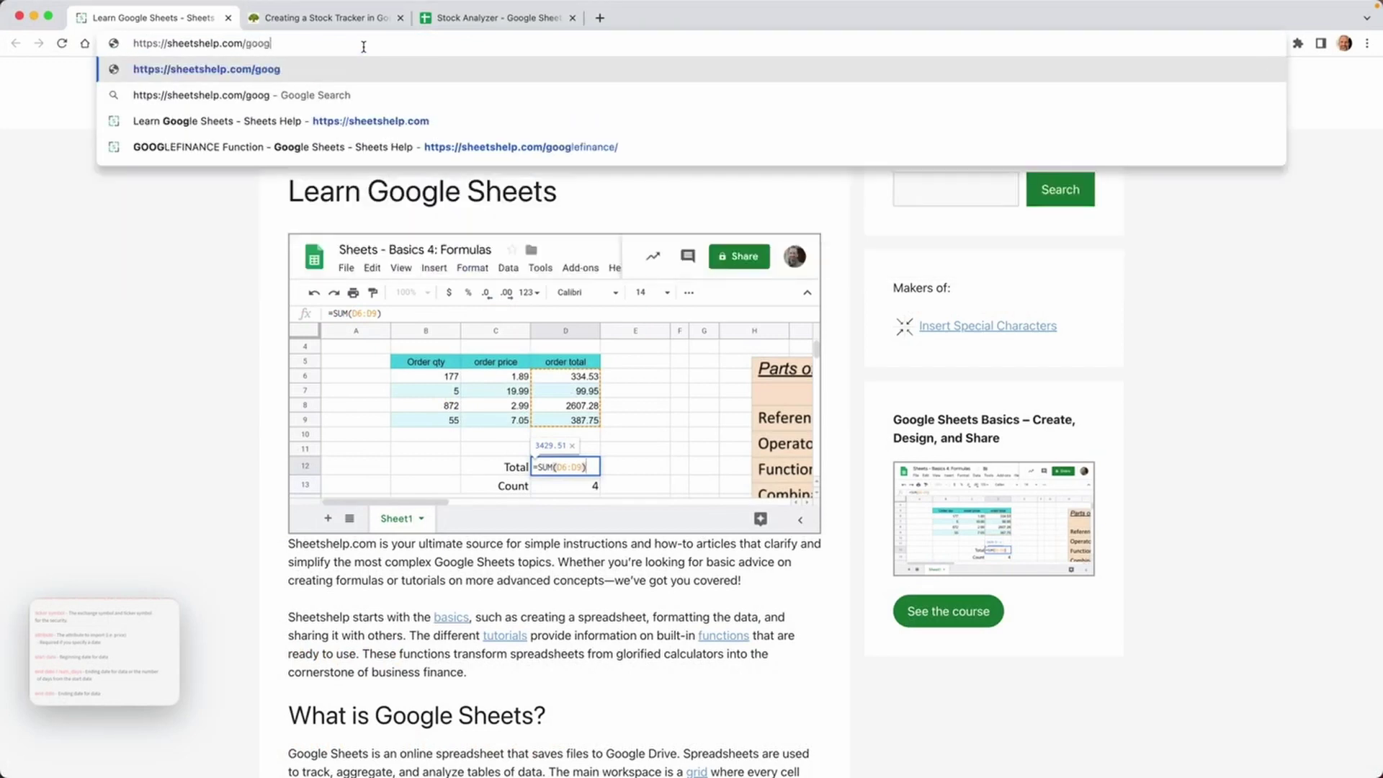
{"action": "key", "text": "Down"}
{"action": "key", "text": "Down"}
{"action": "key", "text": "Down"}
{"action": "key", "text": "Return"}
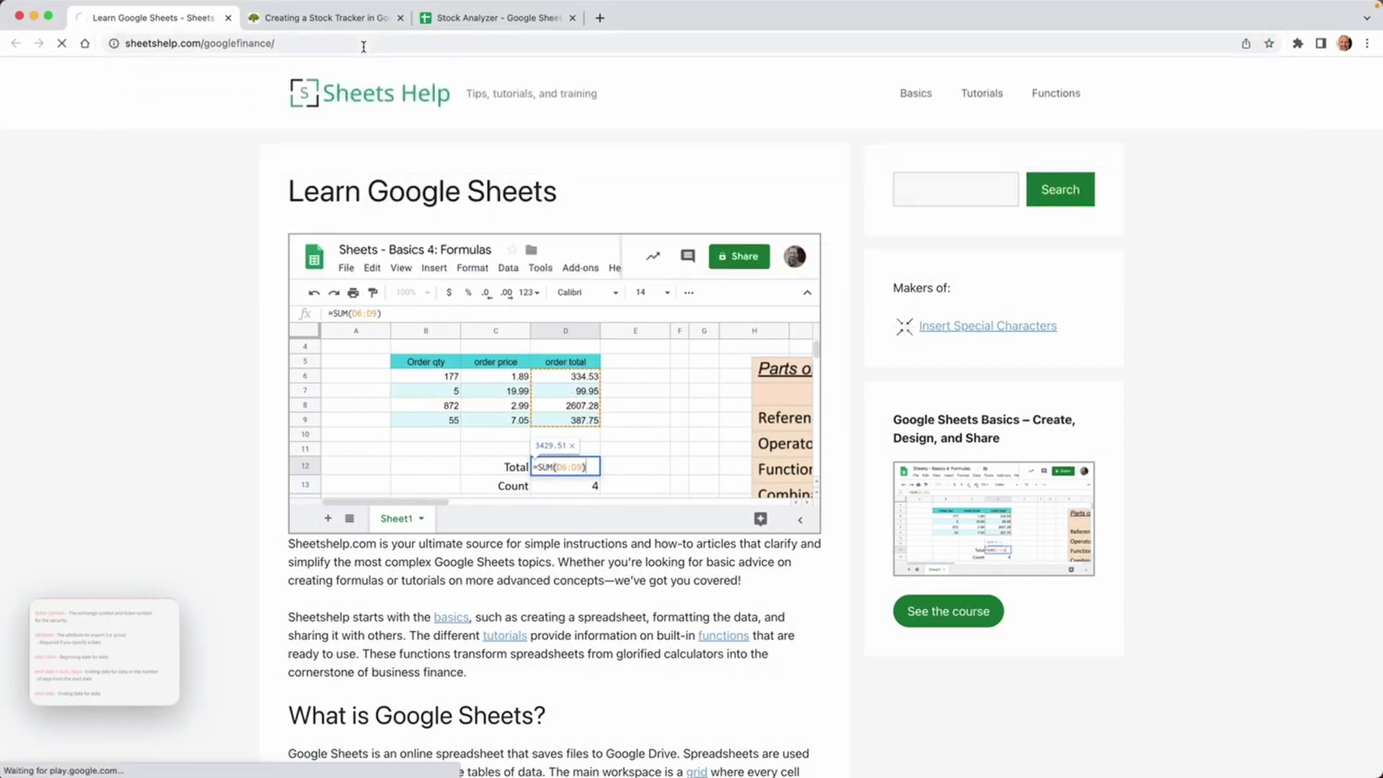
Find the attribute list and highlight the price, pe and beta attributes.
{"action": "scroll", "coordinate": [417, 160], "scroll_direction": "down", "scroll_amount": 3}
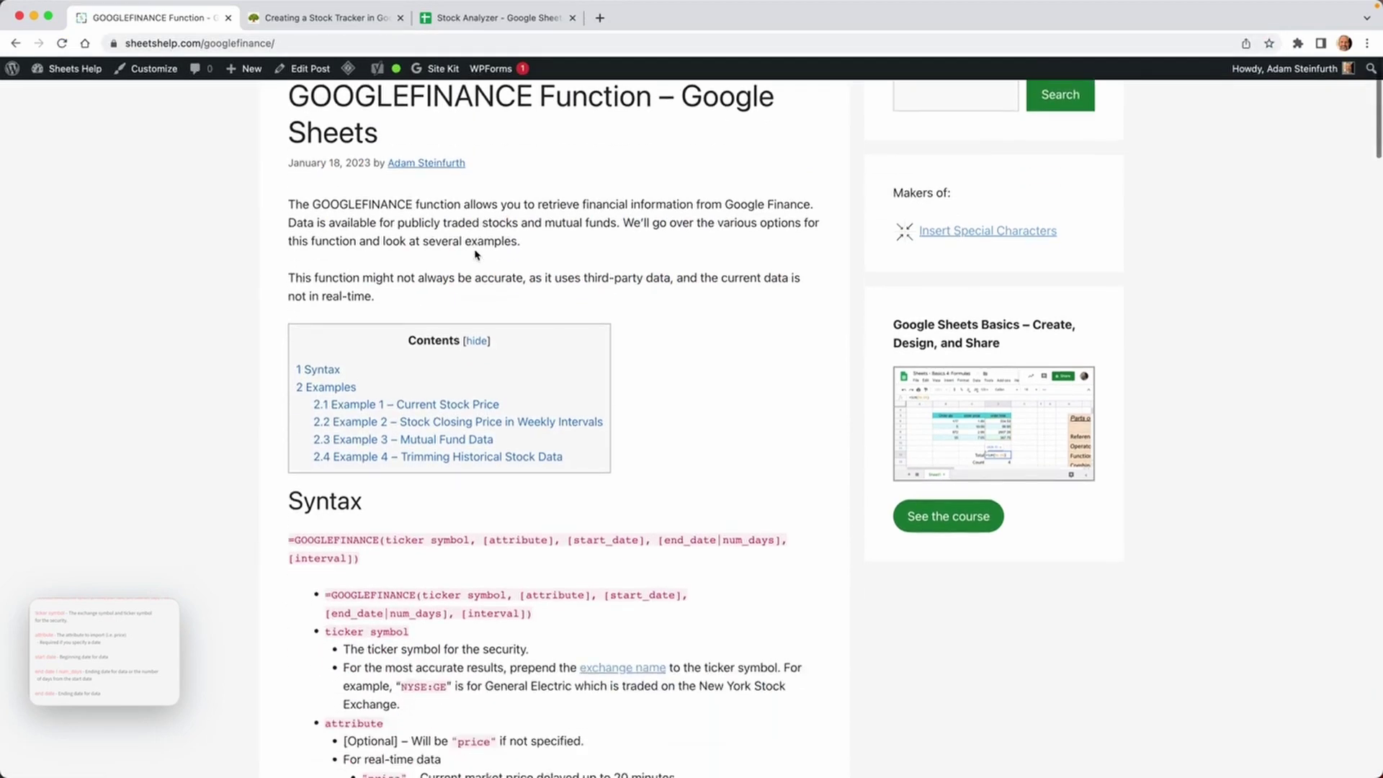
{"action": "scroll", "coordinate": [475, 253], "scroll_direction": "down", "scroll_amount": 5}
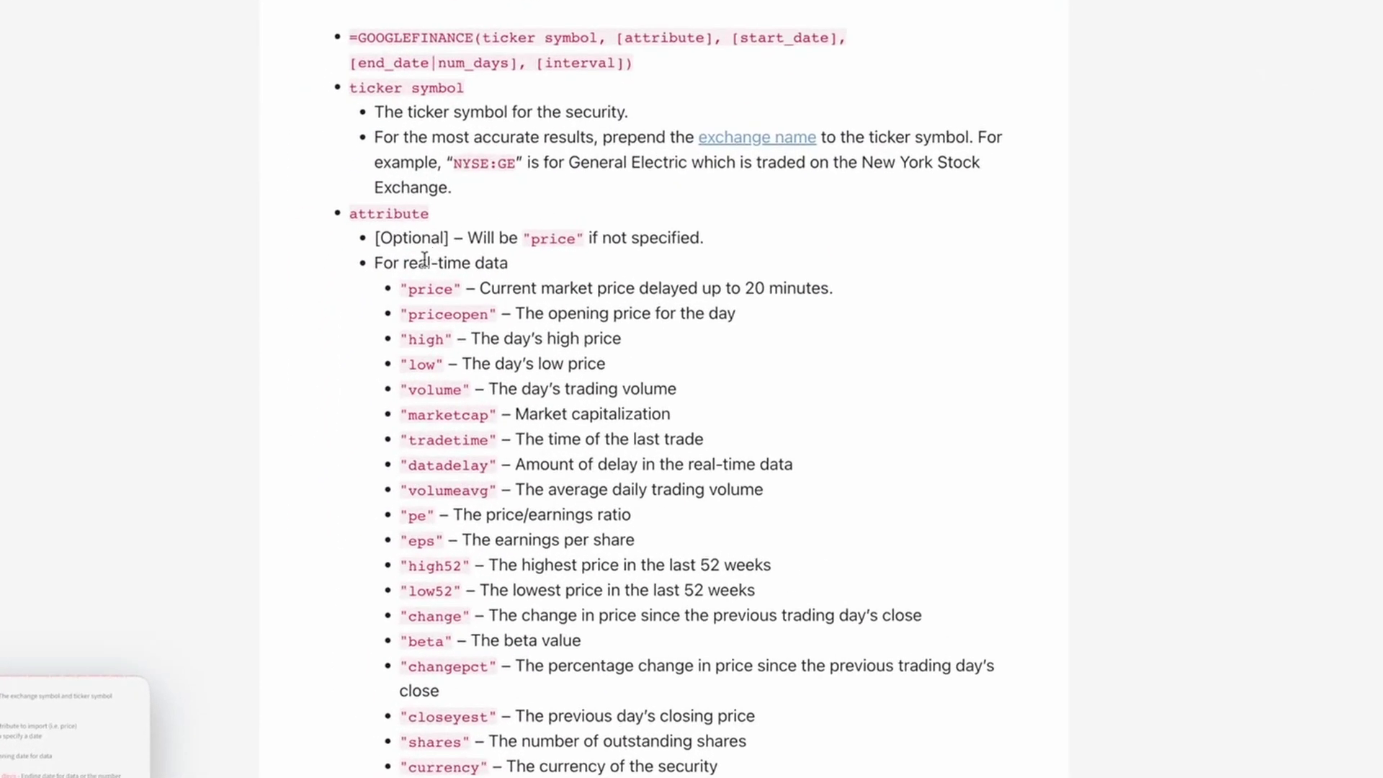
{"action": "left_click", "coordinate": [402, 294]}
{"action": "left_click_drag", "start_coordinate": [404, 295], "coordinate": [464, 295]}
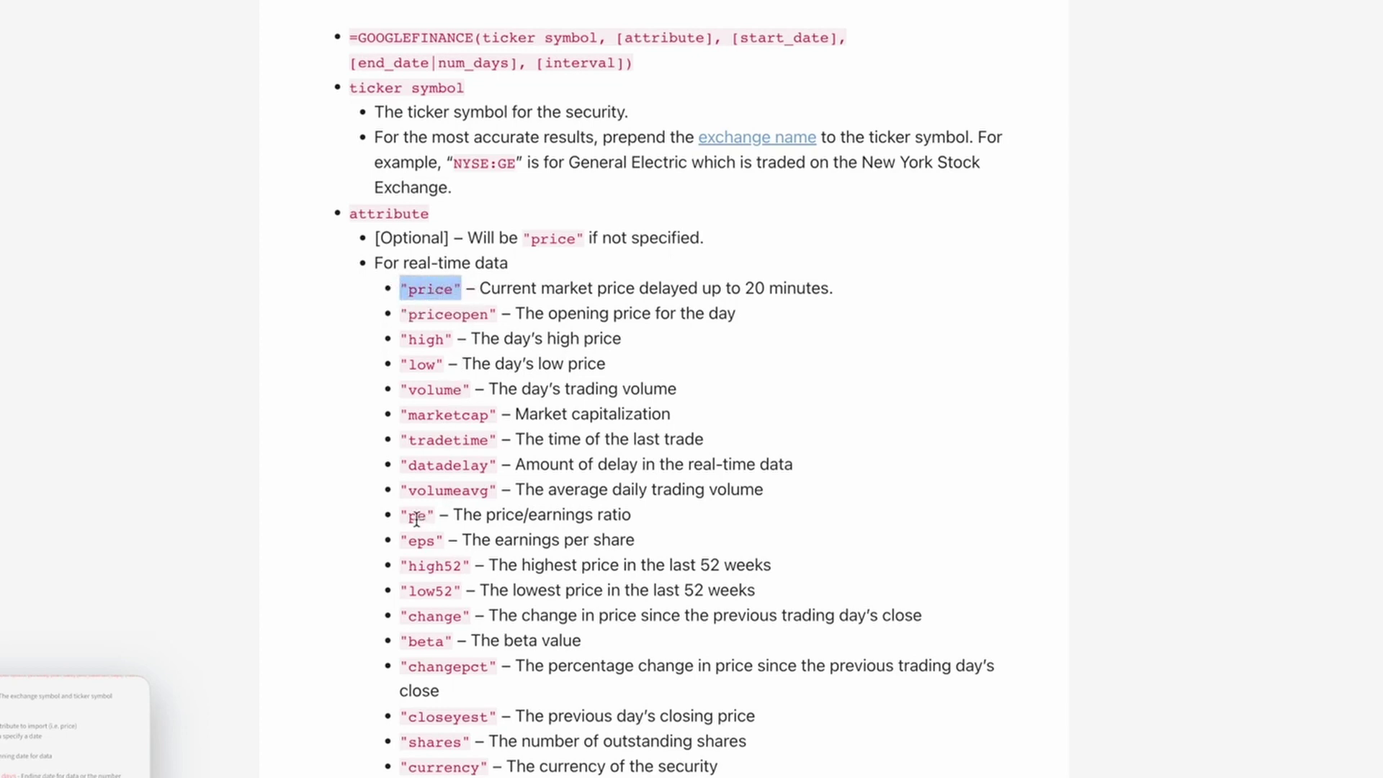
{"action": "left_click_drag", "start_coordinate": [417, 517], "coordinate": [524, 523]}
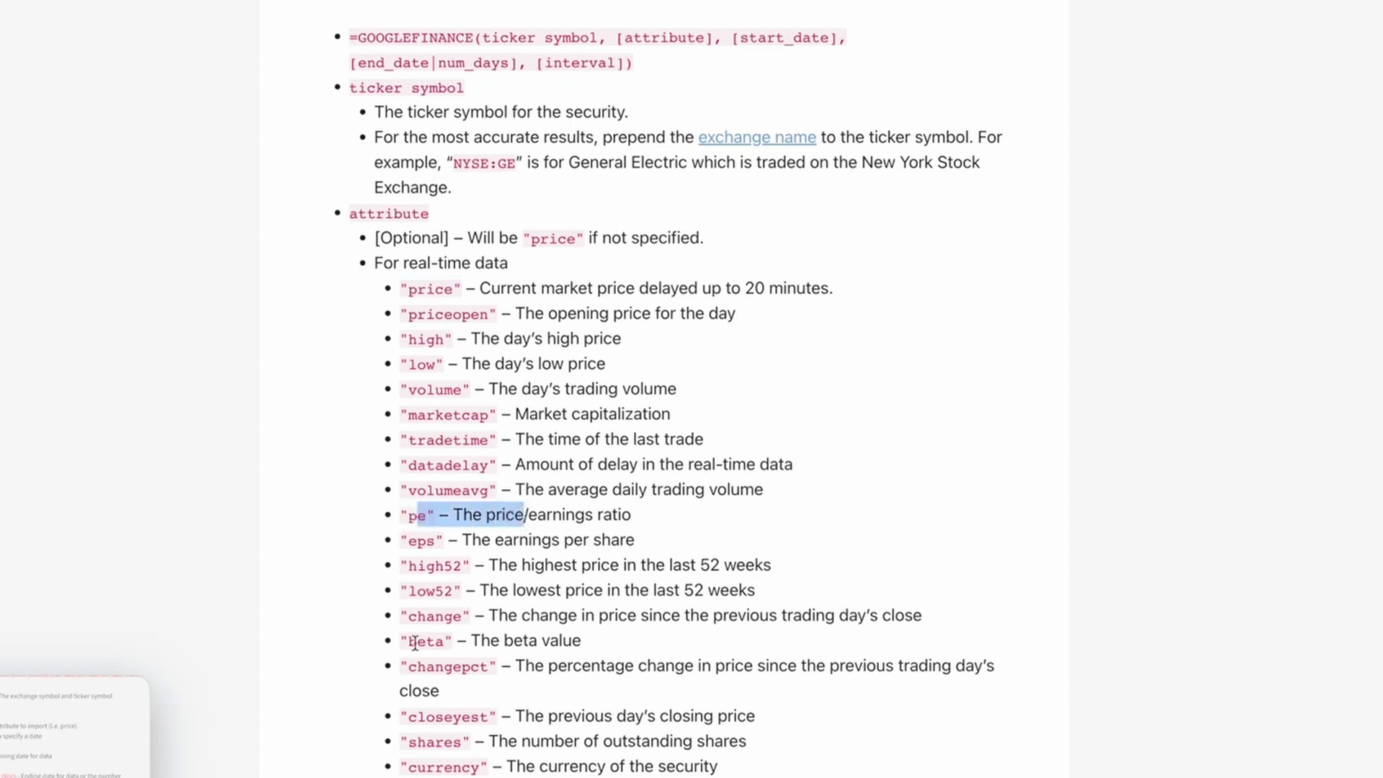
{"action": "left_click_drag", "start_coordinate": [409, 641], "coordinate": [523, 636]}
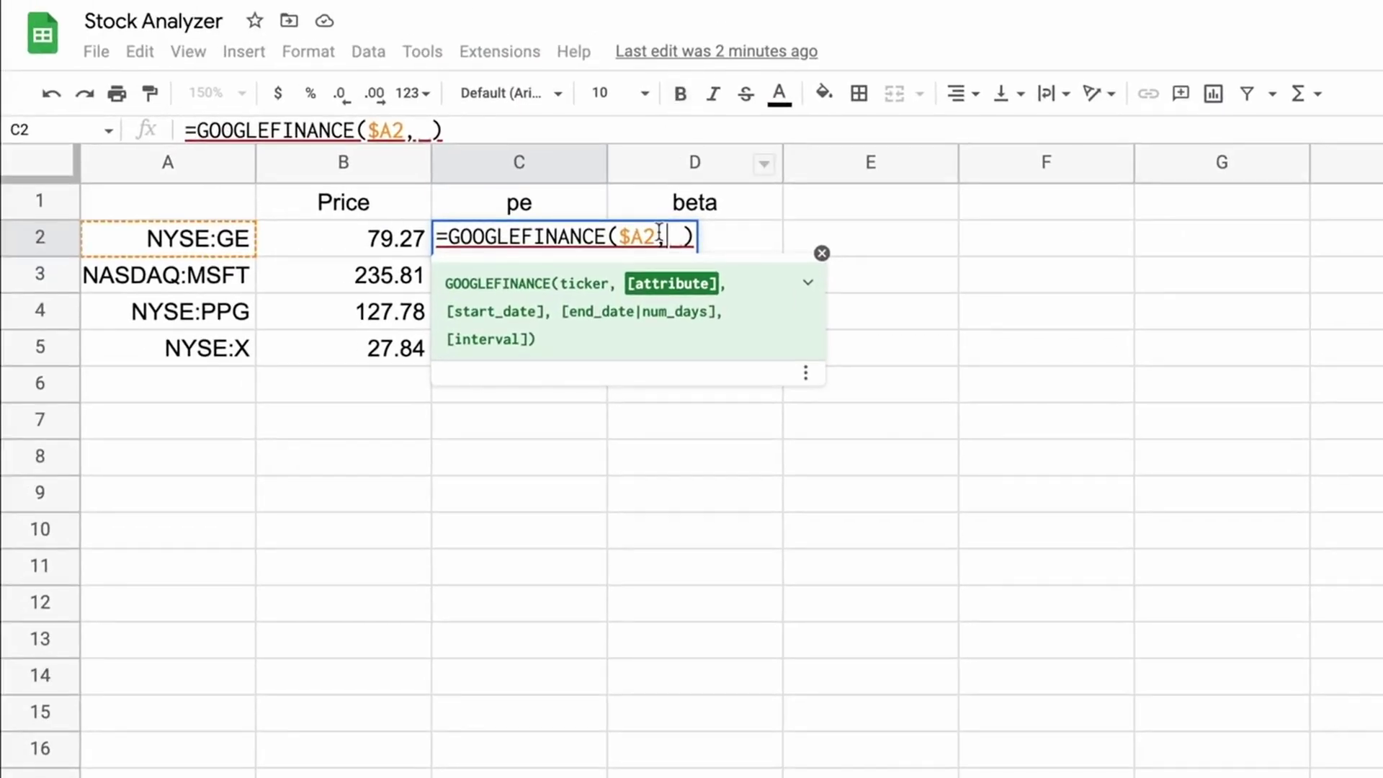
{"action": "left_click", "coordinate": [576, 205]}
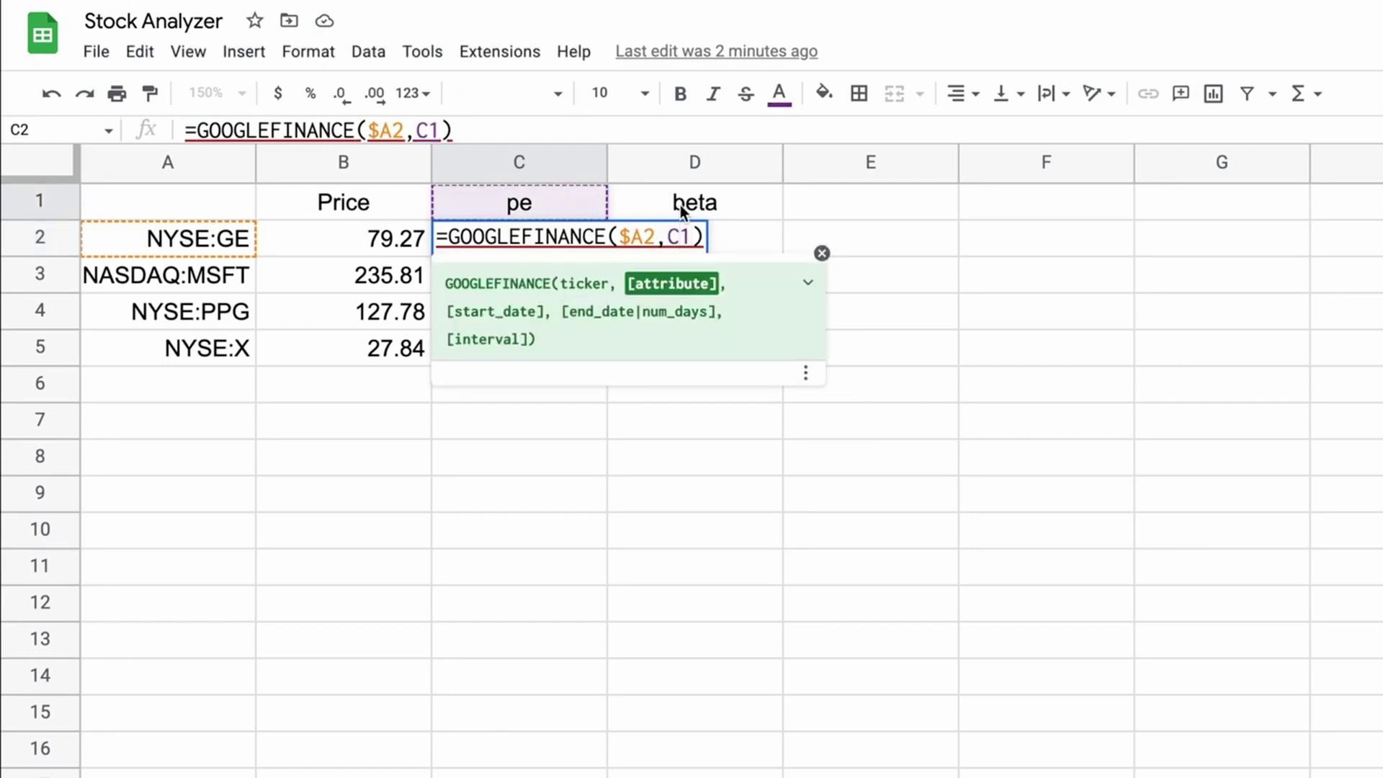
{"action": "key", "text": "Left"}
{"action": "type", "text": "$"}
{"action": "key", "text": "Return"}
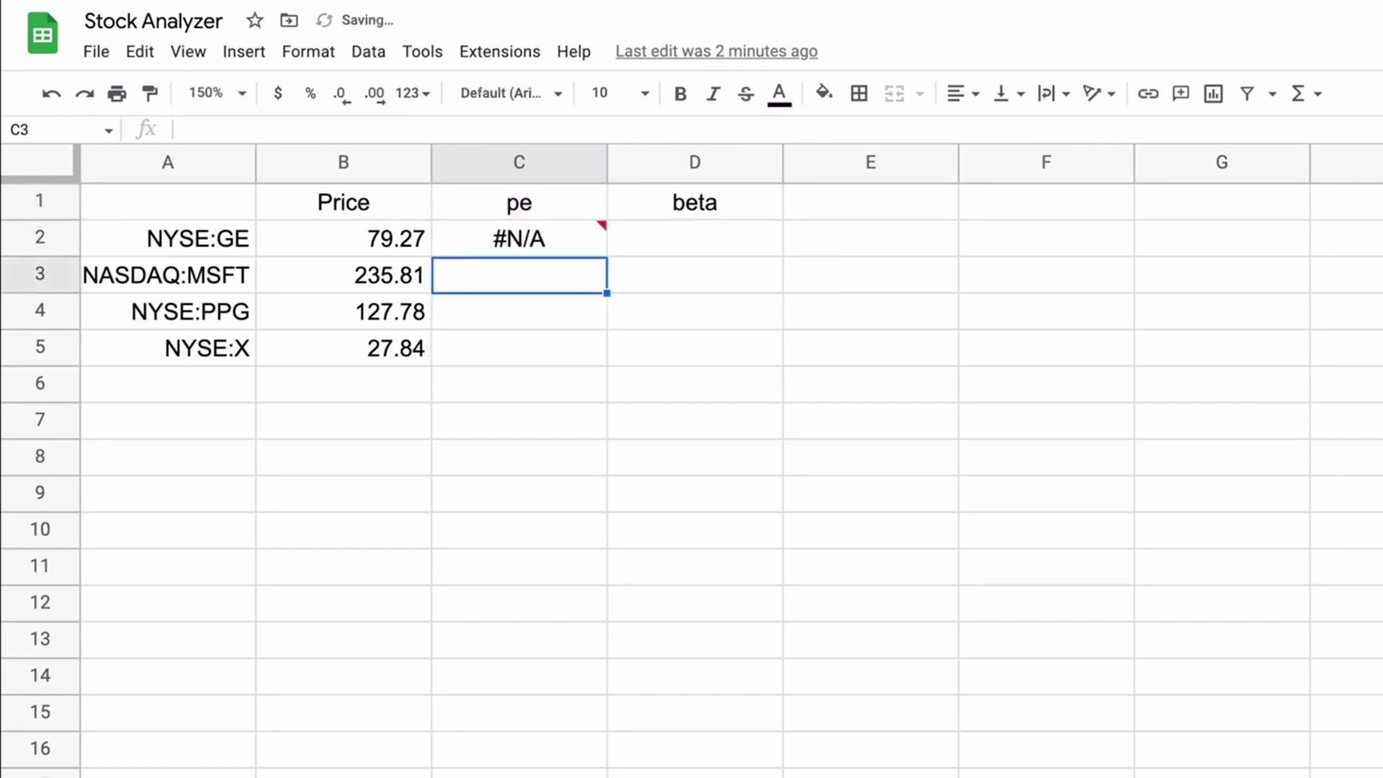
{"action": "left_click", "coordinate": [566, 240]}
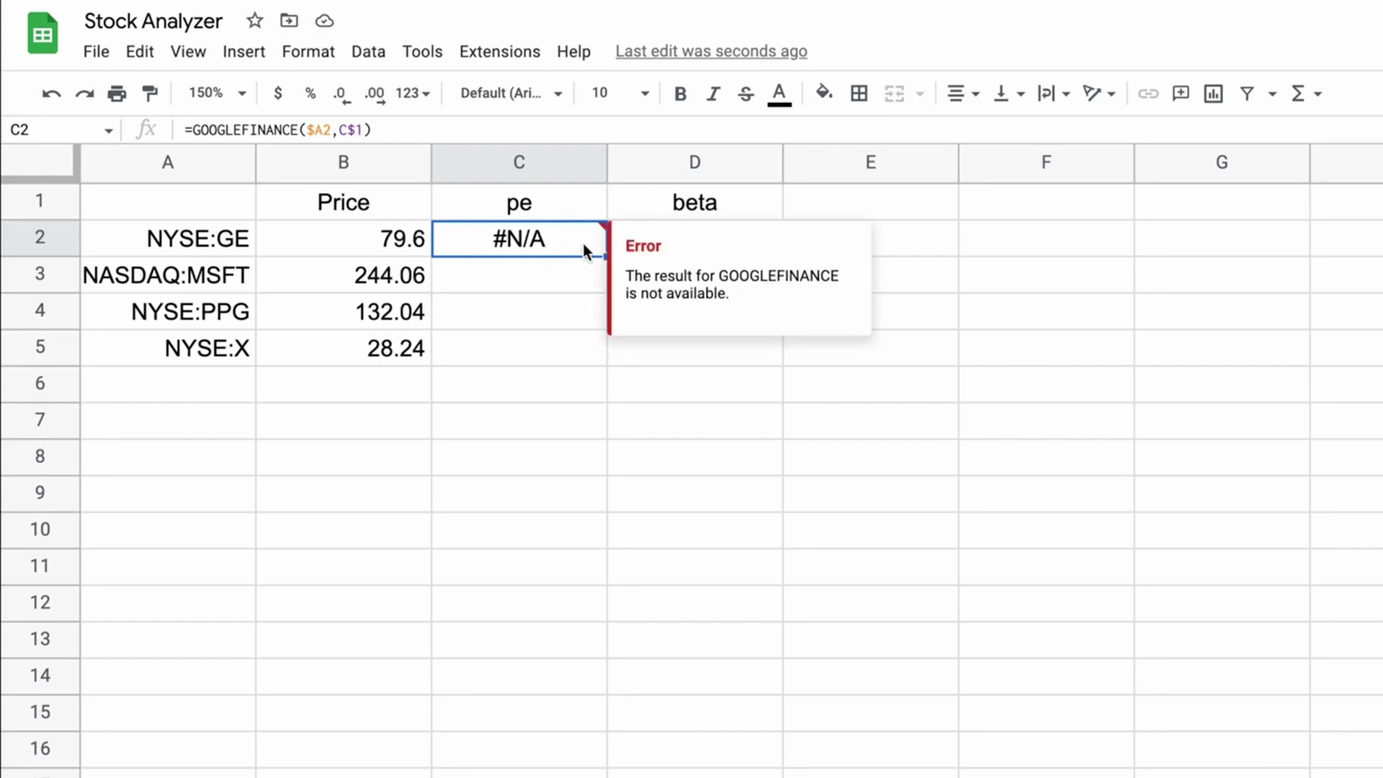
{"action": "left_click_drag", "start_coordinate": [604, 254], "coordinate": [604, 343]}
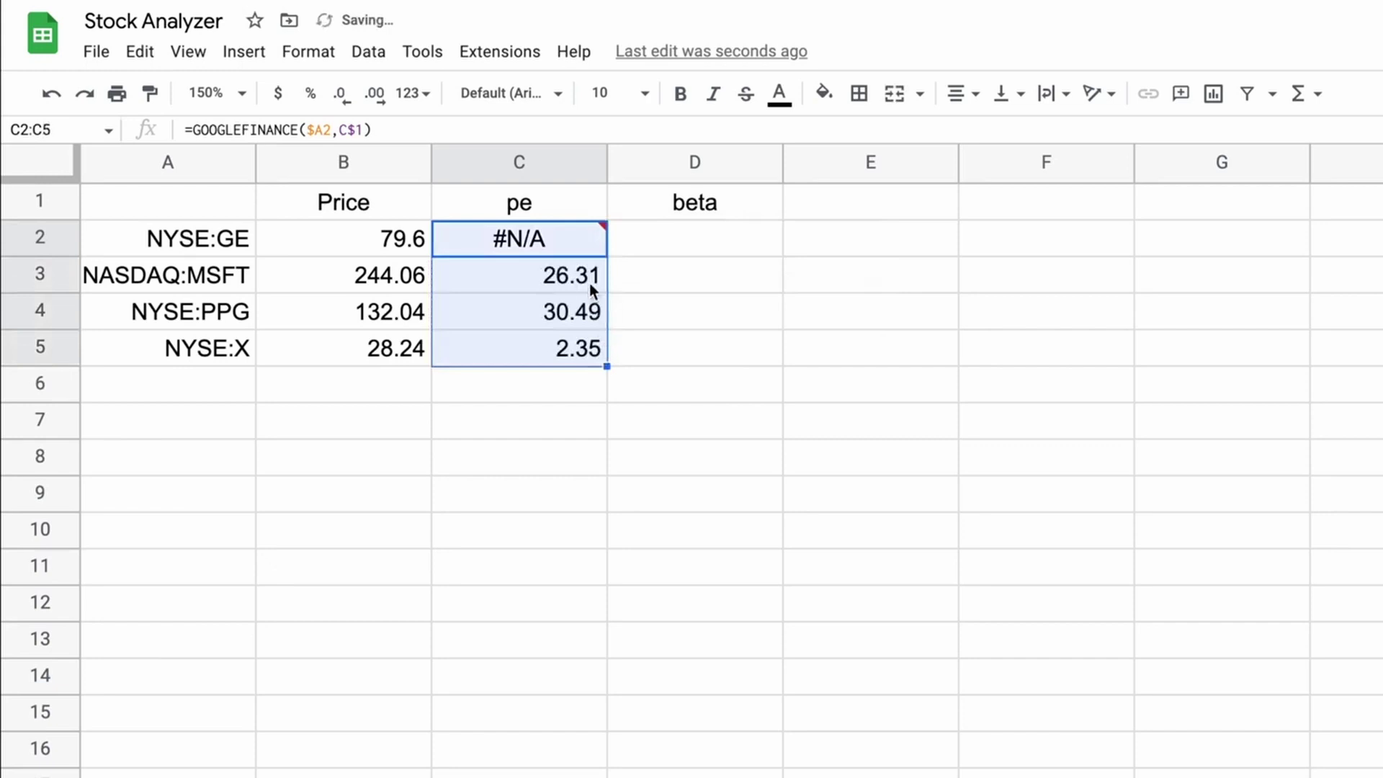
{"action": "left_click", "coordinate": [589, 283]}
{"action": "left_click", "coordinate": [595, 317]}
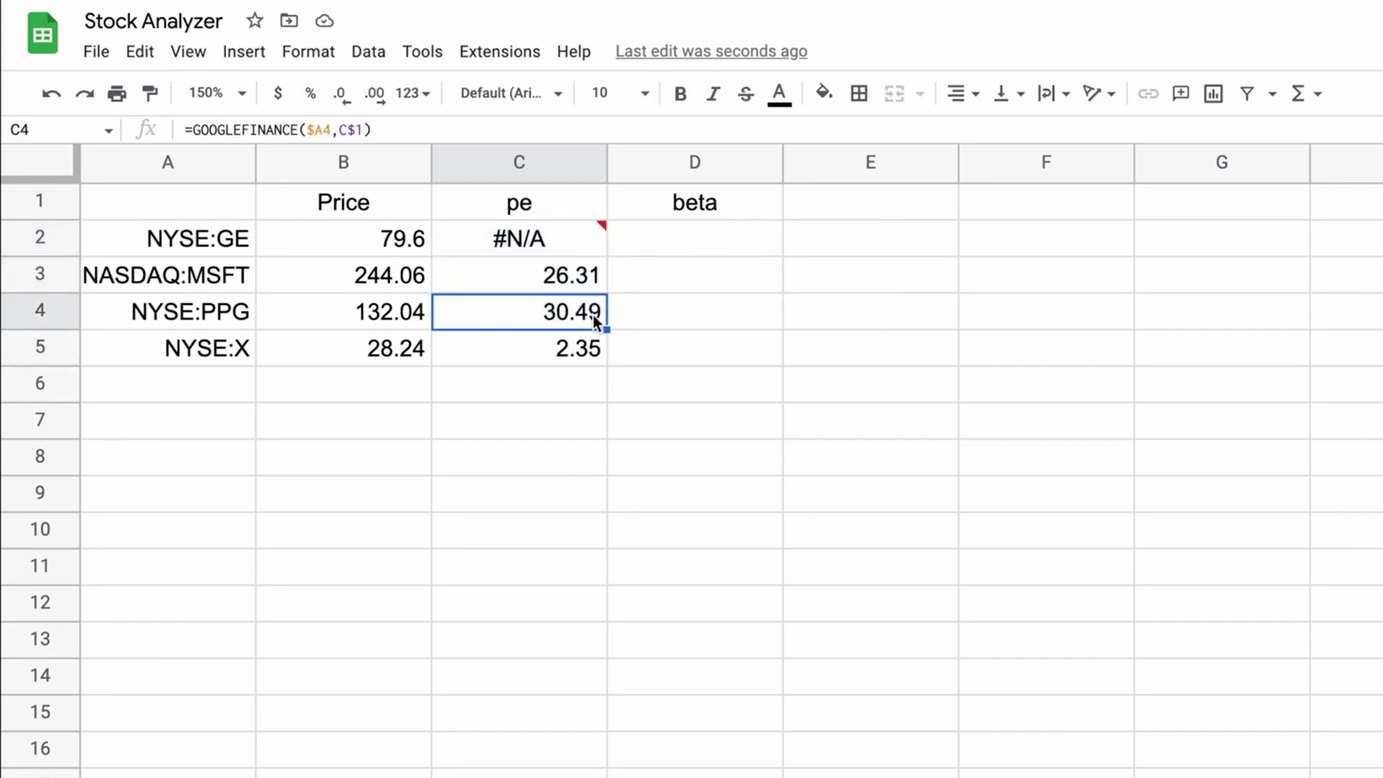
{"action": "left_click", "coordinate": [585, 353]}
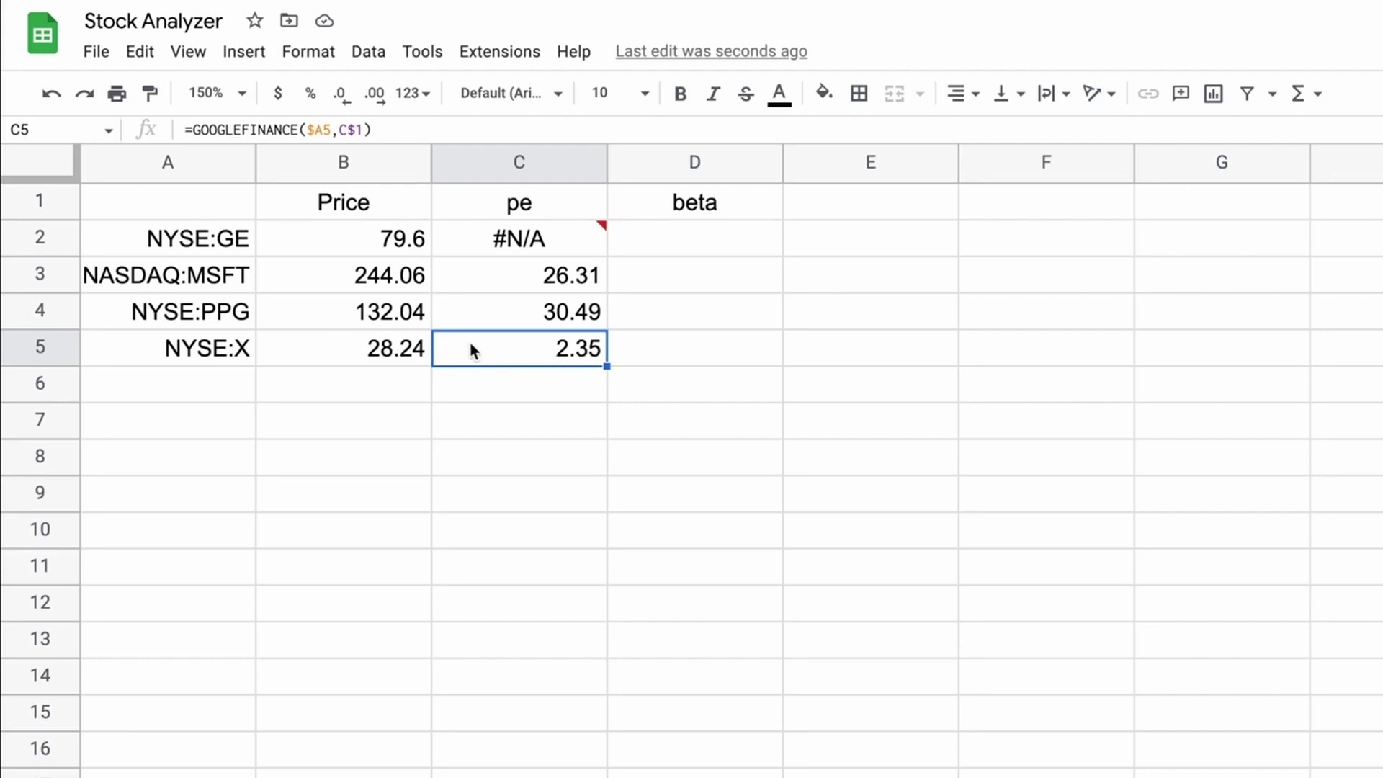
{"action": "left_click", "coordinate": [484, 322]}
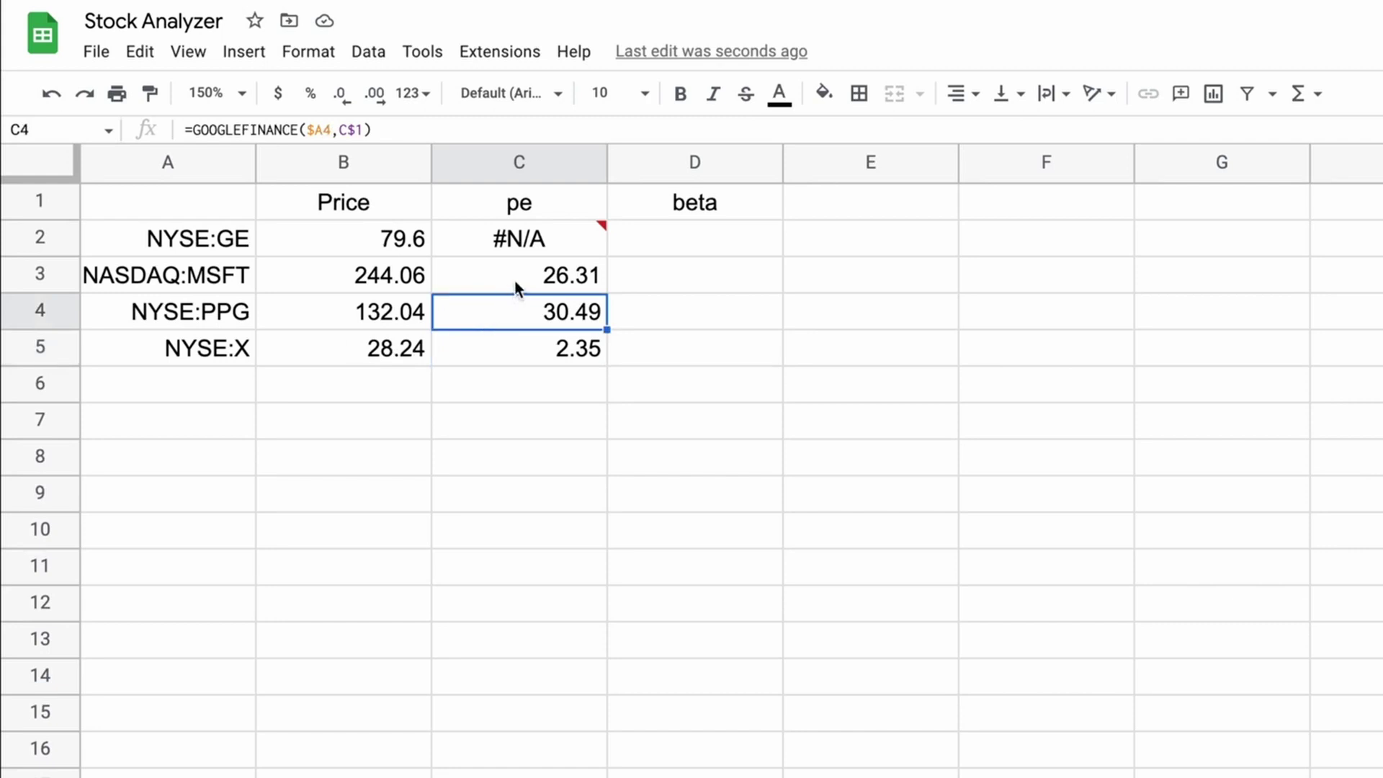
{"action": "left_click", "coordinate": [532, 247]}
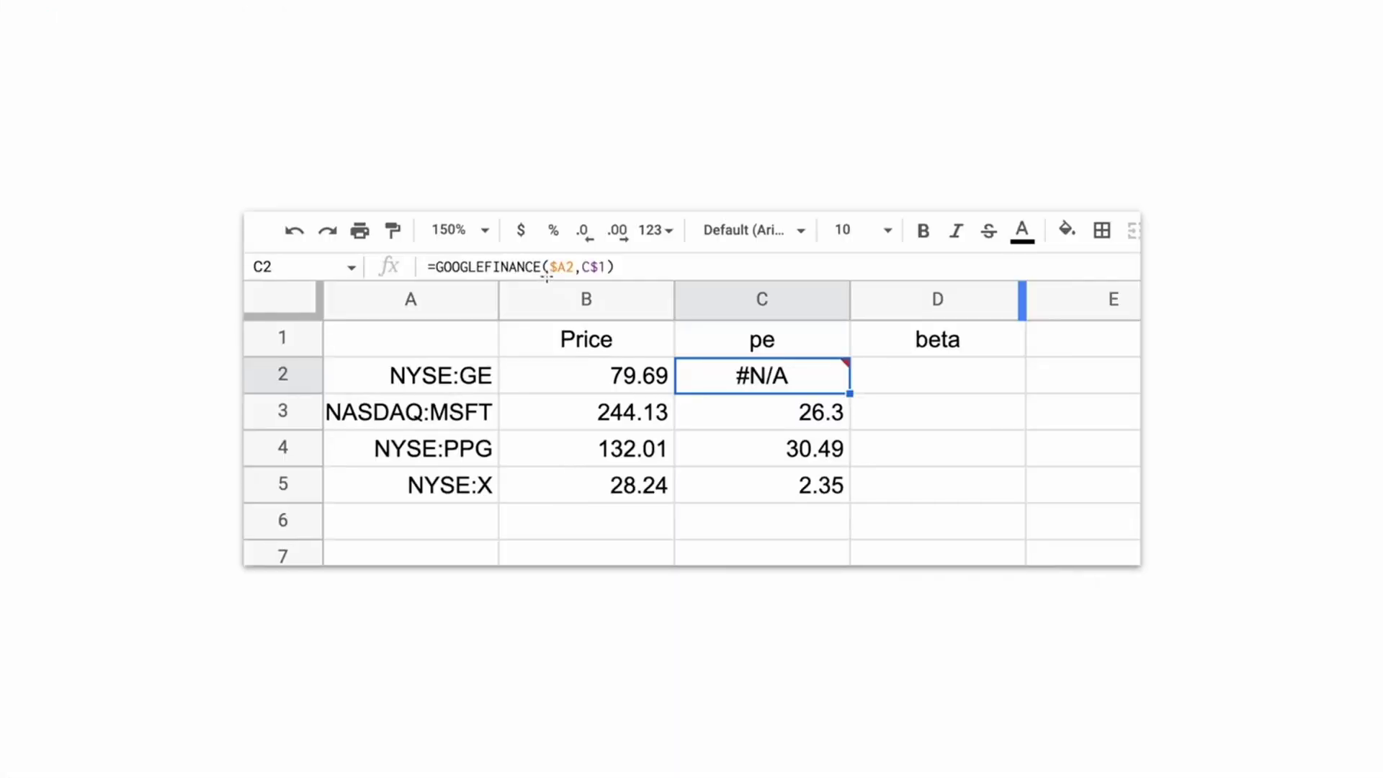
{"action": "left_click", "coordinate": [547, 275]}
{"action": "left_click_drag", "start_coordinate": [547, 276], "coordinate": [571, 278]}
{"action": "mouse_move", "coordinate": [697, 375]}
{"action": "left_mouse_down"}
{"action": "mouse_move", "coordinate": [653, 340]}
{"action": "mouse_move", "coordinate": [653, 360]}
{"action": "left_mouse_up"}
{"action": "mouse_move", "coordinate": [874, 362]}
{"action": "left_mouse_down"}
{"action": "mouse_move", "coordinate": [853, 405]}
{"action": "mouse_move", "coordinate": [887, 393]}
{"action": "mouse_move", "coordinate": [901, 367]}
{"action": "mouse_move", "coordinate": [906, 394]}
{"action": "mouse_move", "coordinate": [906, 381]}
{"action": "mouse_move", "coordinate": [930, 377]}
{"action": "mouse_move", "coordinate": [937, 393]}
{"action": "left_mouse_up"}
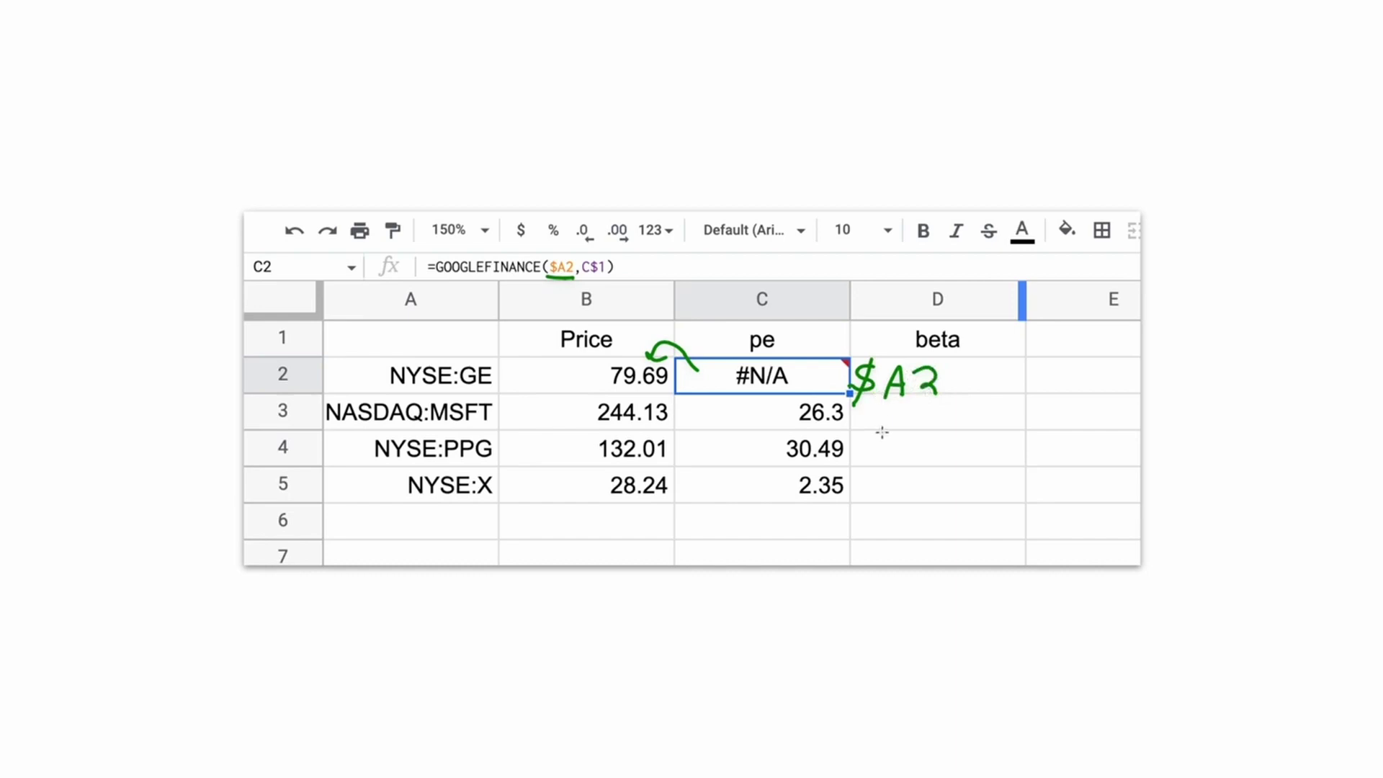
{"action": "mouse_move", "coordinate": [882, 432]}
{"action": "left_mouse_down"}
{"action": "mouse_move", "coordinate": [894, 400]}
{"action": "mouse_move", "coordinate": [899, 425]}
{"action": "mouse_move", "coordinate": [887, 422]}
{"action": "mouse_move", "coordinate": [932, 405]}
{"action": "mouse_move", "coordinate": [920, 426]}
{"action": "left_mouse_up"}
{"action": "left_click_drag", "start_coordinate": [501, 414], "coordinate": [517, 414]}
{"action": "mouse_move", "coordinate": [778, 317]}
{"action": "left_mouse_down"}
{"action": "mouse_move", "coordinate": [744, 317]}
{"action": "mouse_move", "coordinate": [734, 346]}
{"action": "mouse_move", "coordinate": [755, 362]}
{"action": "mouse_move", "coordinate": [789, 340]}
{"action": "mouse_move", "coordinate": [772, 317]}
{"action": "left_mouse_up"}
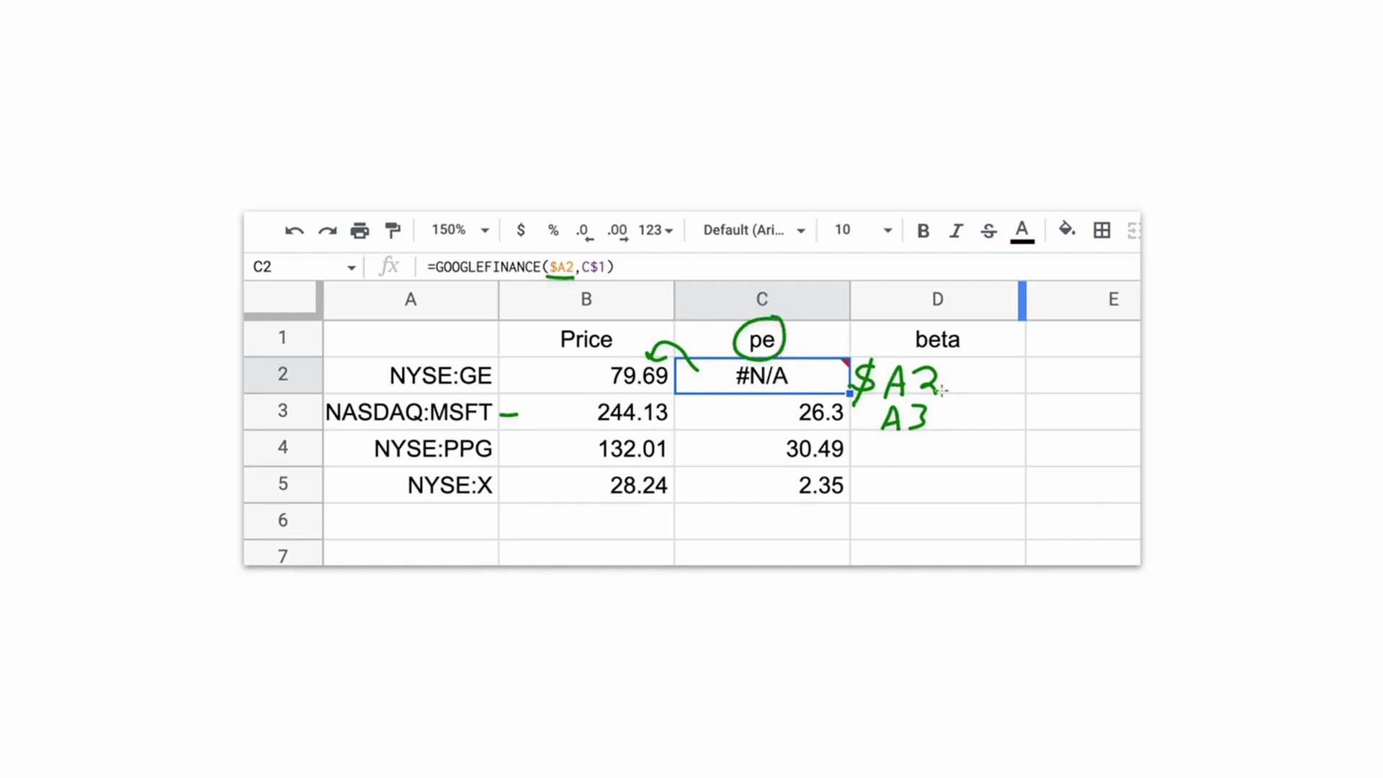
{"action": "left_click_drag", "start_coordinate": [961, 385], "coordinate": [948, 409]}
{"action": "mouse_move", "coordinate": [996, 362]}
{"action": "left_mouse_down"}
{"action": "mouse_move", "coordinate": [976, 383]}
{"action": "mouse_move", "coordinate": [997, 392]}
{"action": "left_mouse_up"}
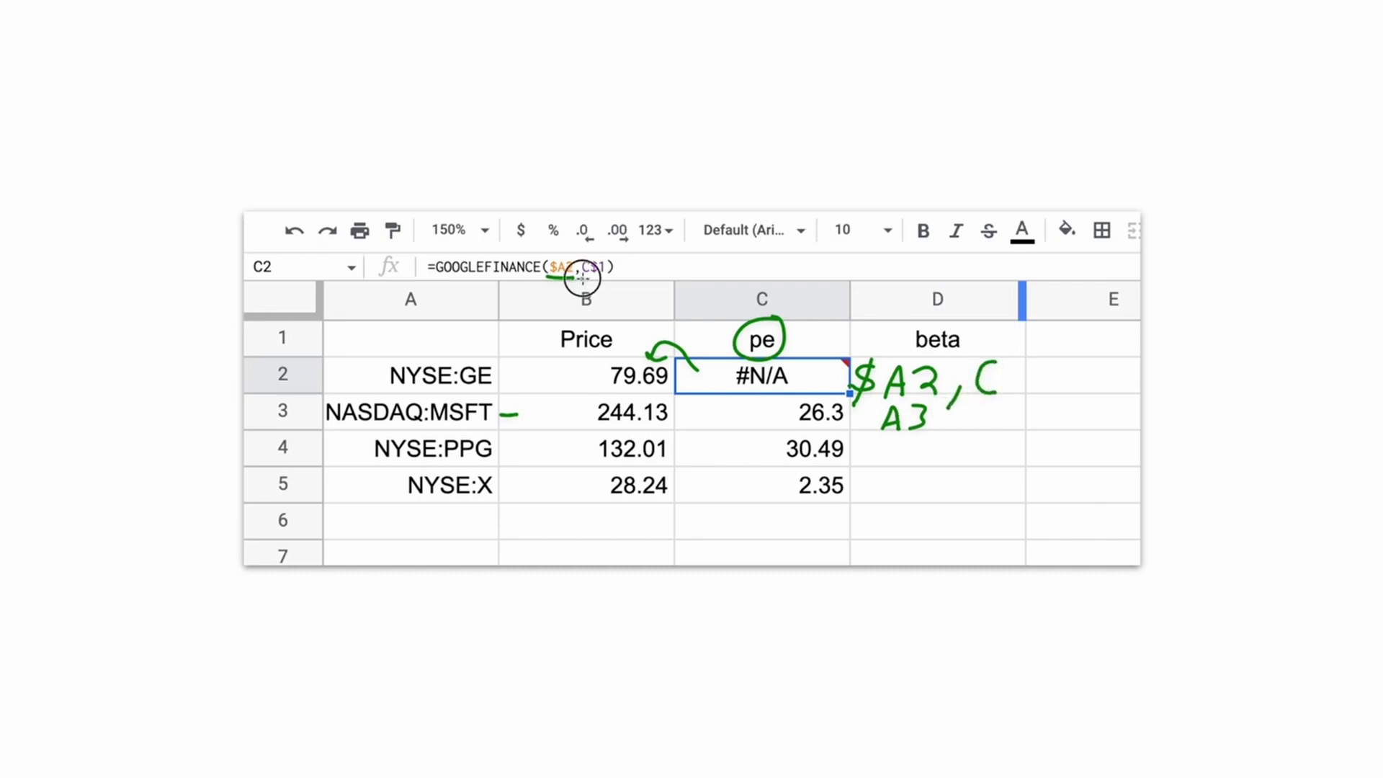
{"action": "left_click_drag", "start_coordinate": [582, 274], "coordinate": [612, 273]}
{"action": "mouse_move", "coordinate": [1020, 364]}
{"action": "left_mouse_down"}
{"action": "mouse_move", "coordinate": [1000, 395]}
{"action": "mouse_move", "coordinate": [1037, 395]}
{"action": "left_mouse_up"}
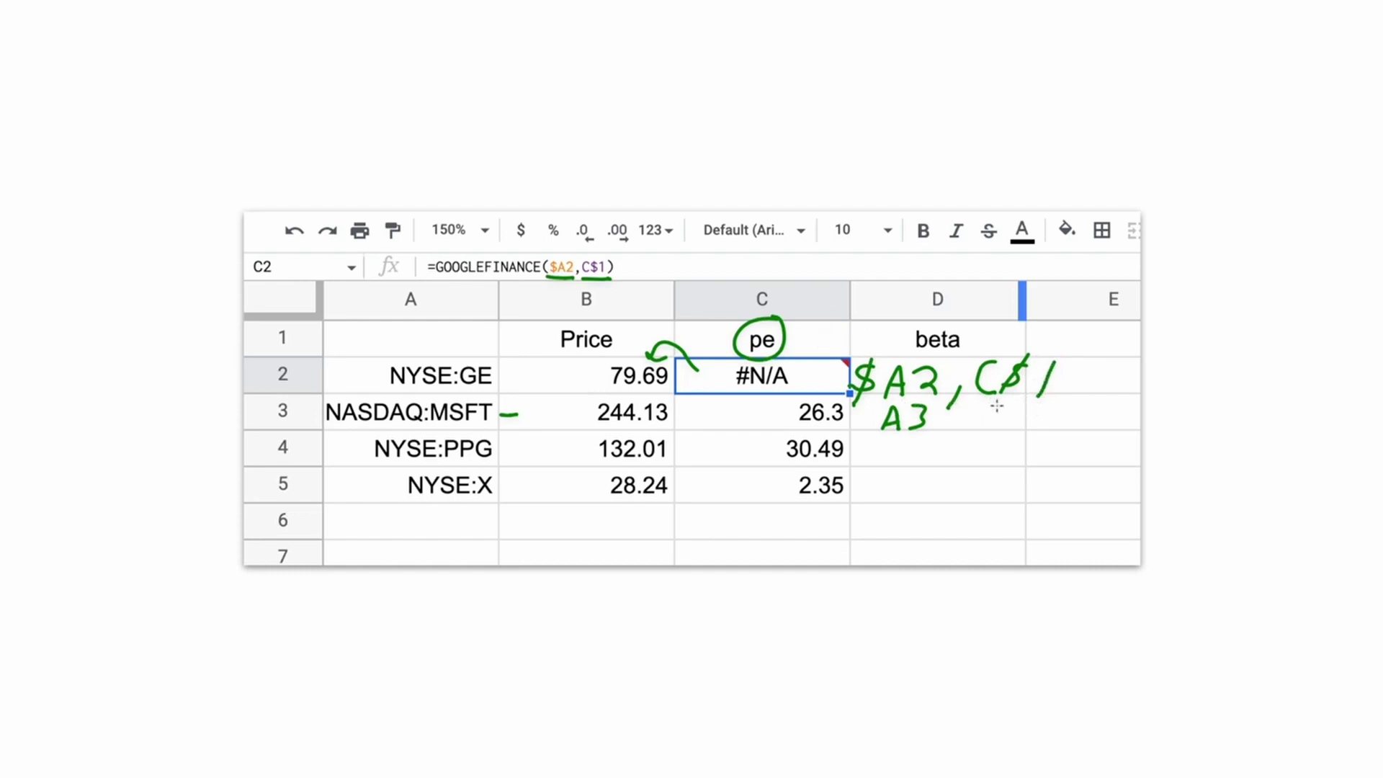
{"action": "mouse_move", "coordinate": [997, 405]}
{"action": "left_mouse_down"}
{"action": "mouse_move", "coordinate": [982, 405]}
{"action": "mouse_move", "coordinate": [981, 422]}
{"action": "mouse_move", "coordinate": [998, 426]}
{"action": "left_mouse_up"}
{"action": "mouse_move", "coordinate": [1016, 405]}
{"action": "left_mouse_down"}
{"action": "mouse_move", "coordinate": [995, 462]}
{"action": "mouse_move", "coordinate": [1016, 464]}
{"action": "mouse_move", "coordinate": [993, 496]}
{"action": "mouse_move", "coordinate": [1022, 469]}
{"action": "mouse_move", "coordinate": [1019, 502]}
{"action": "left_mouse_up"}
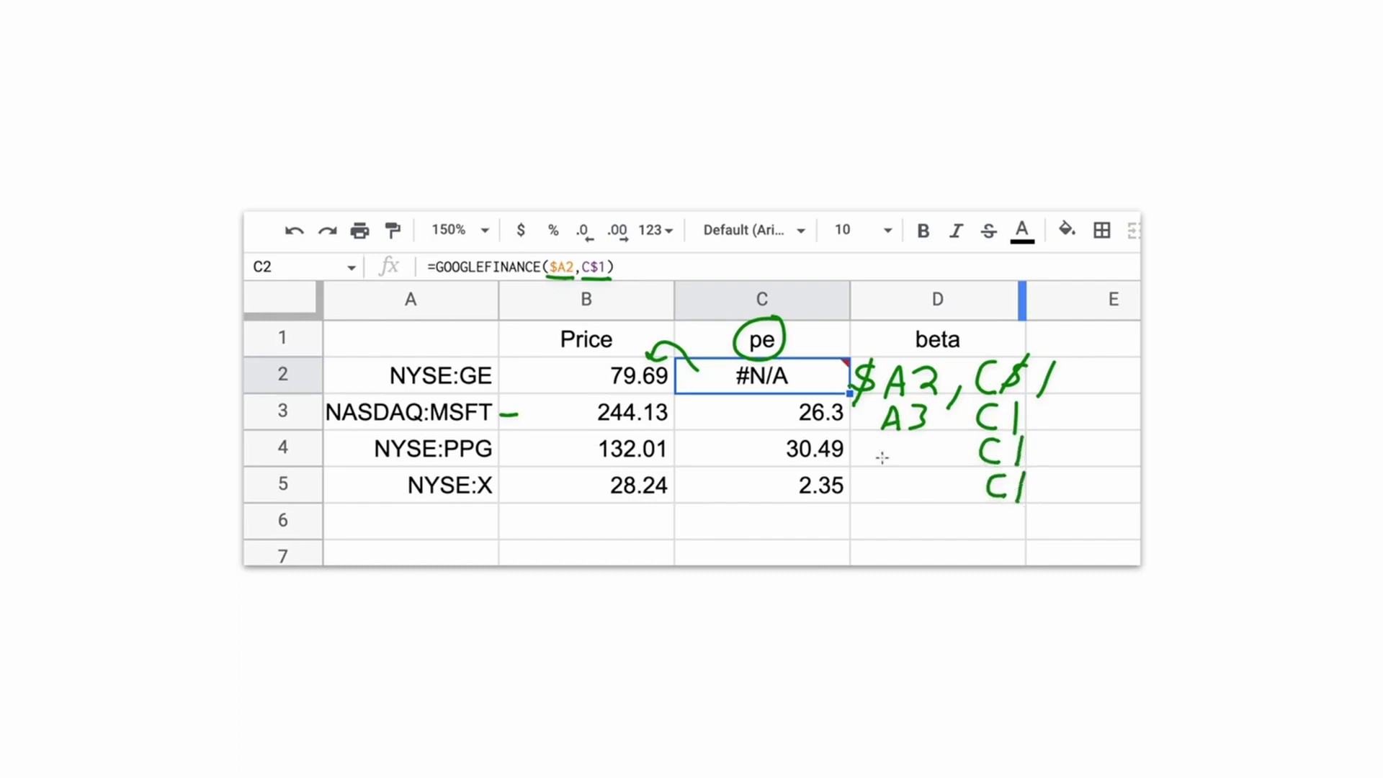
{"action": "mouse_move", "coordinate": [880, 436]}
{"action": "left_mouse_down"}
{"action": "mouse_move", "coordinate": [873, 467]}
{"action": "mouse_move", "coordinate": [928, 448]}
{"action": "mouse_move", "coordinate": [918, 464]}
{"action": "left_mouse_up"}
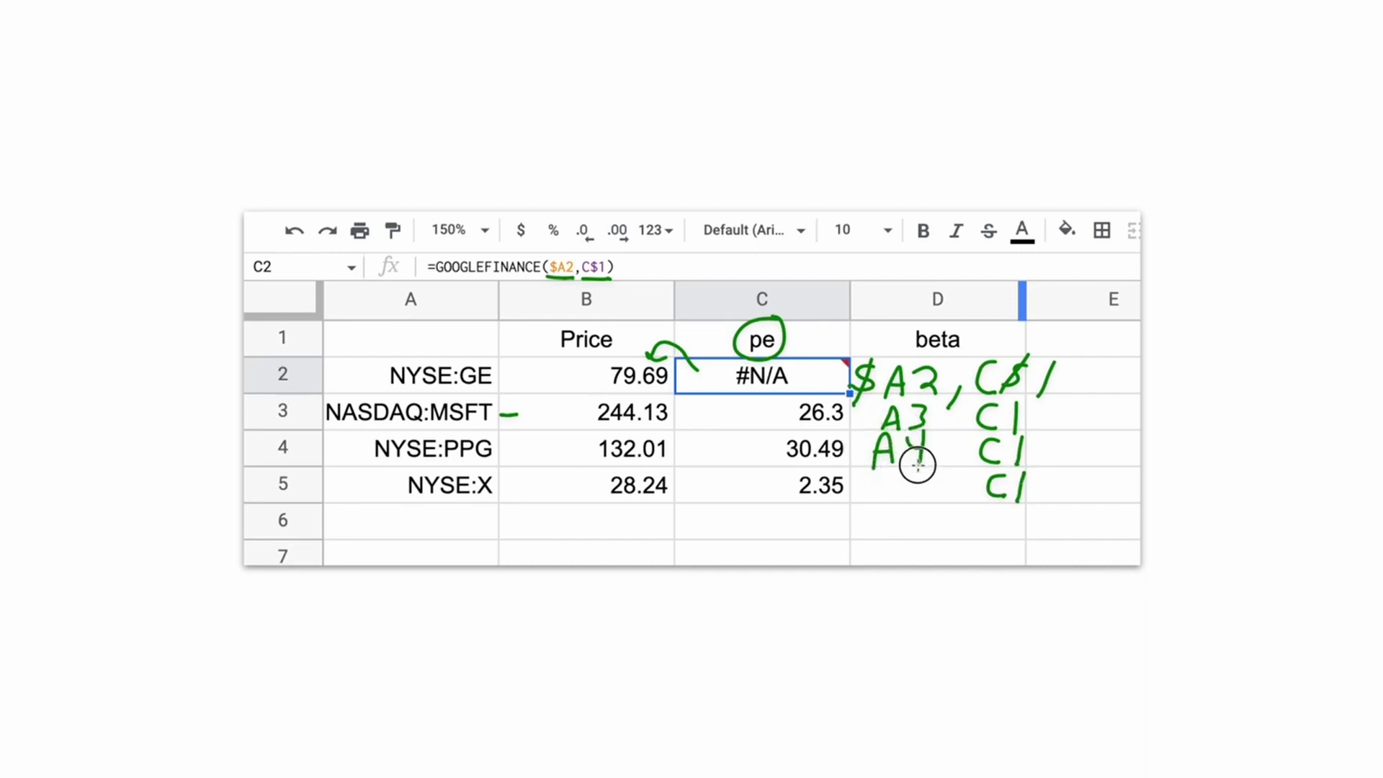
{"action": "mouse_move", "coordinate": [867, 508]}
{"action": "left_mouse_down"}
{"action": "mouse_move", "coordinate": [886, 473]}
{"action": "mouse_move", "coordinate": [924, 491]}
{"action": "mouse_move", "coordinate": [926, 472]}
{"action": "left_mouse_up"}
{"action": "left_click_drag", "start_coordinate": [951, 398], "coordinate": [938, 510]}
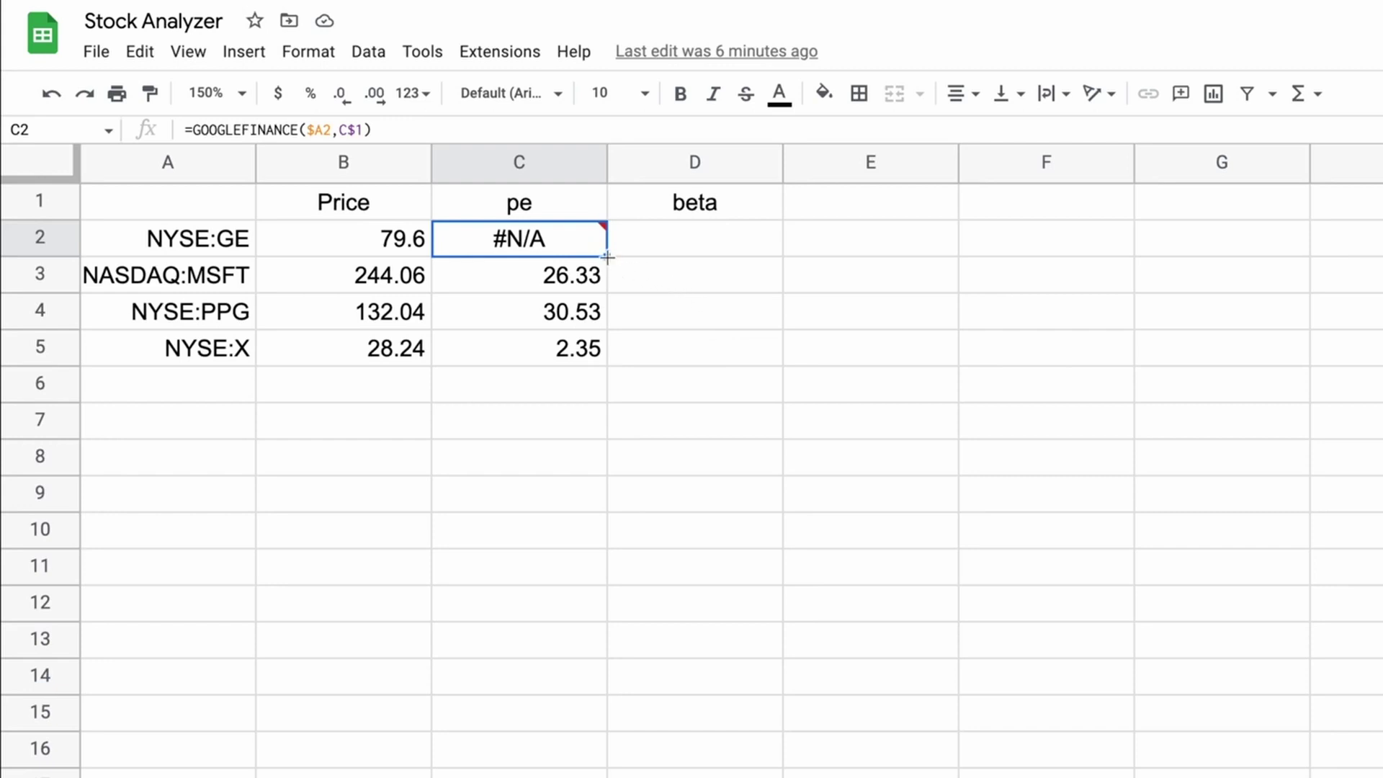
Copy the formula into D2 as =GOOGLEFINANCE($A2,D$1) and fill it down to D5 for beta.
{"action": "left_click_drag", "start_coordinate": [607, 257], "coordinate": [637, 257]}
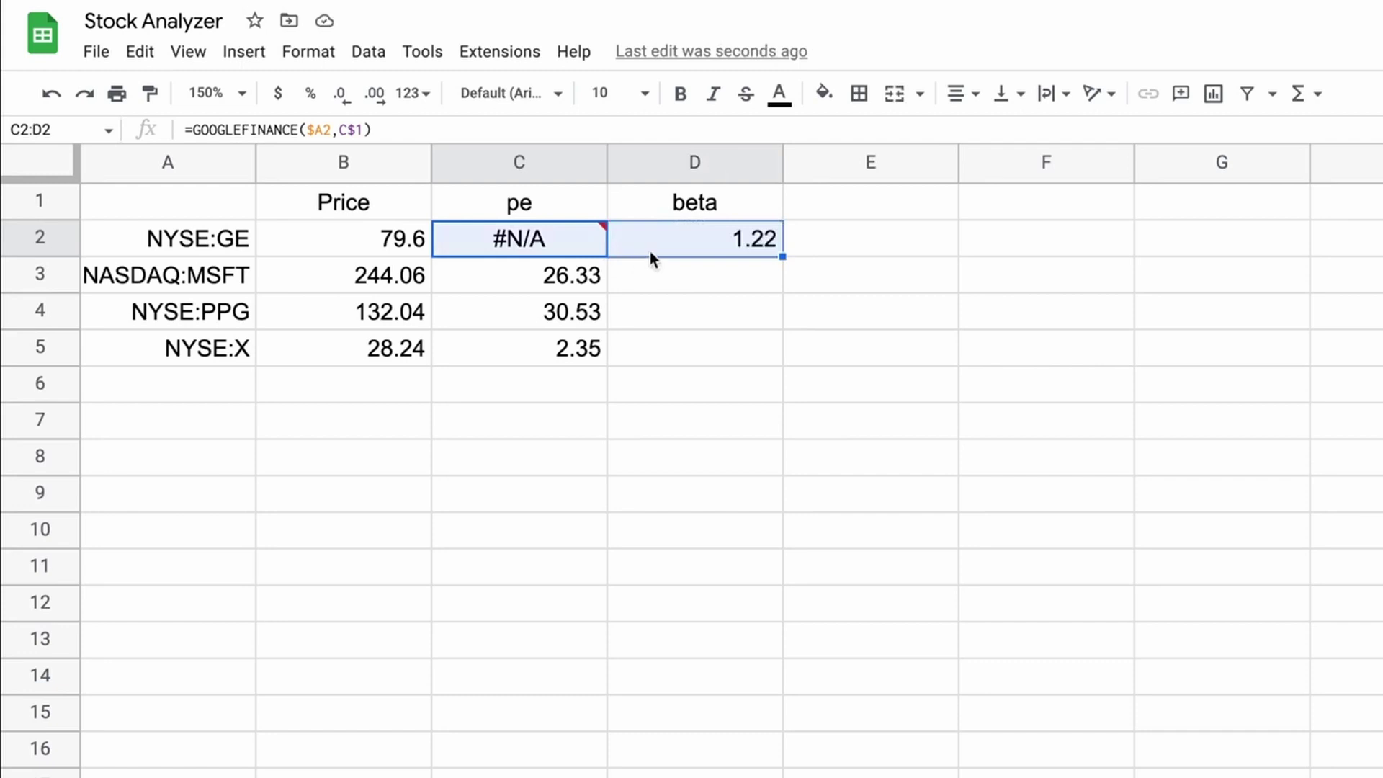
{"action": "double_click", "coordinate": [650, 252]}
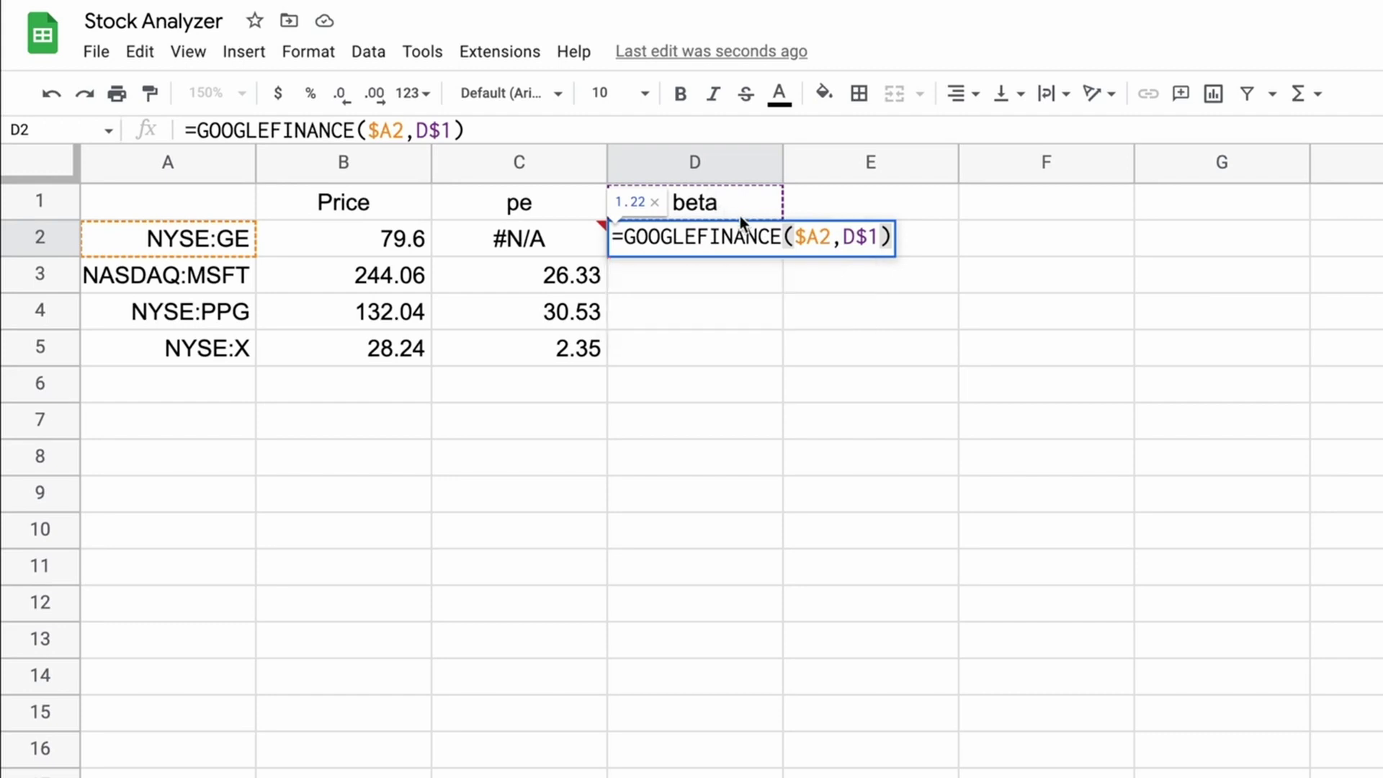
{"action": "key", "text": "Escape"}
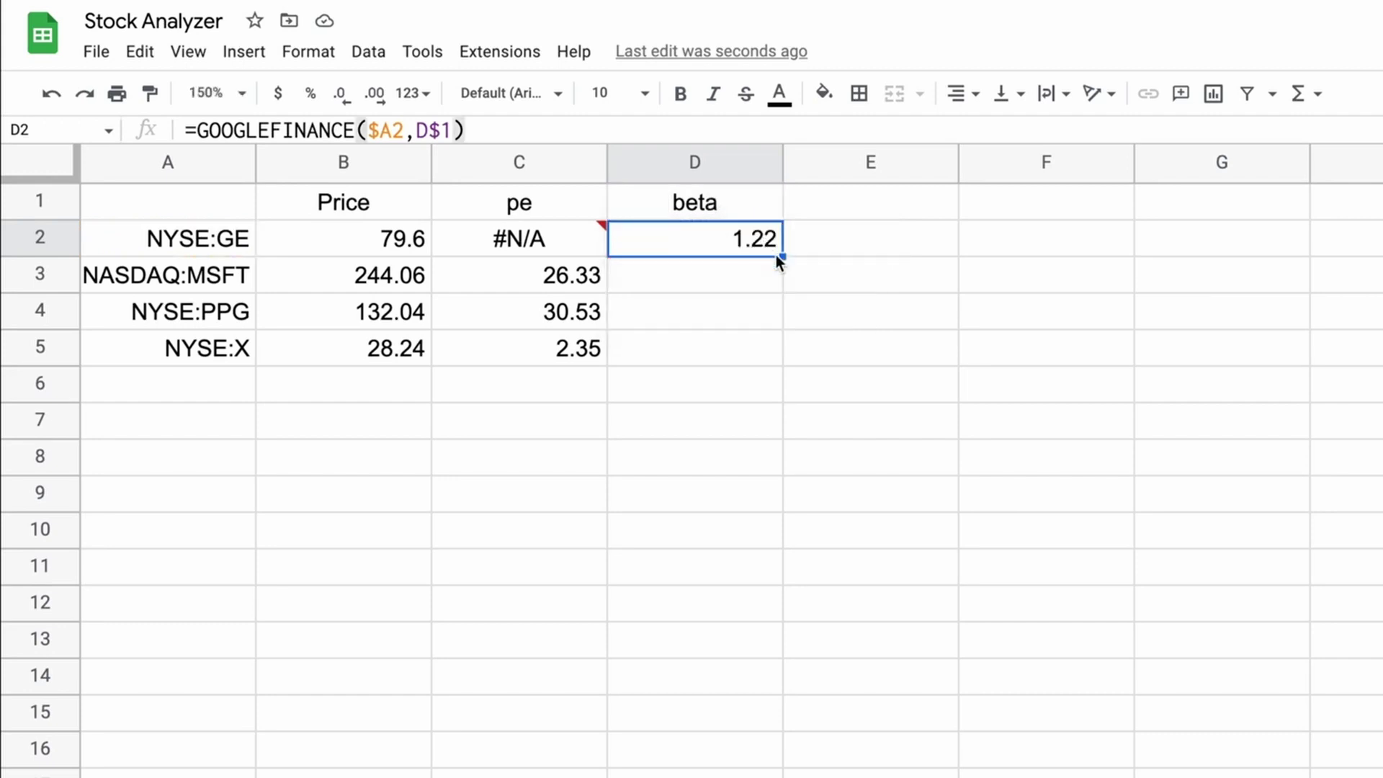
{"action": "left_click_drag", "start_coordinate": [782, 256], "coordinate": [776, 349]}
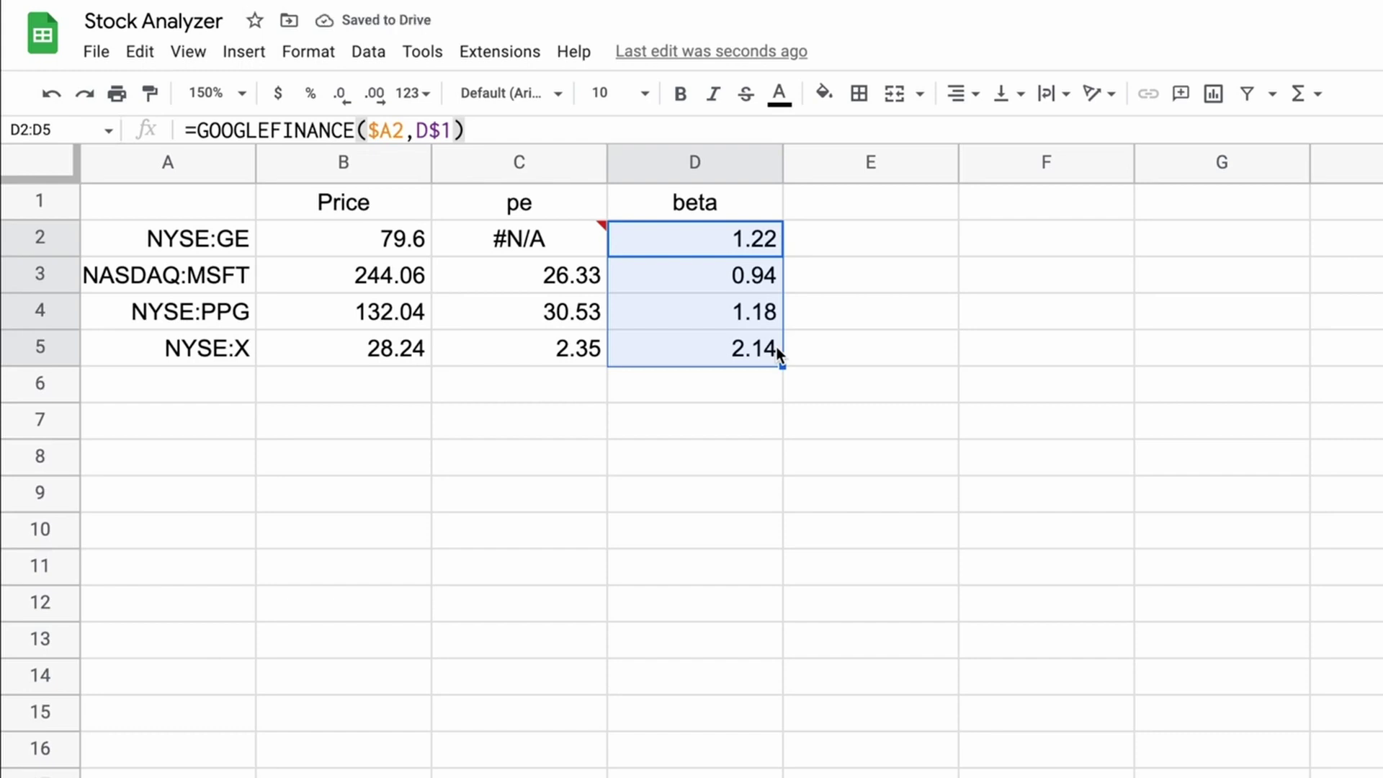
{"action": "key", "text": "super+Tab"}
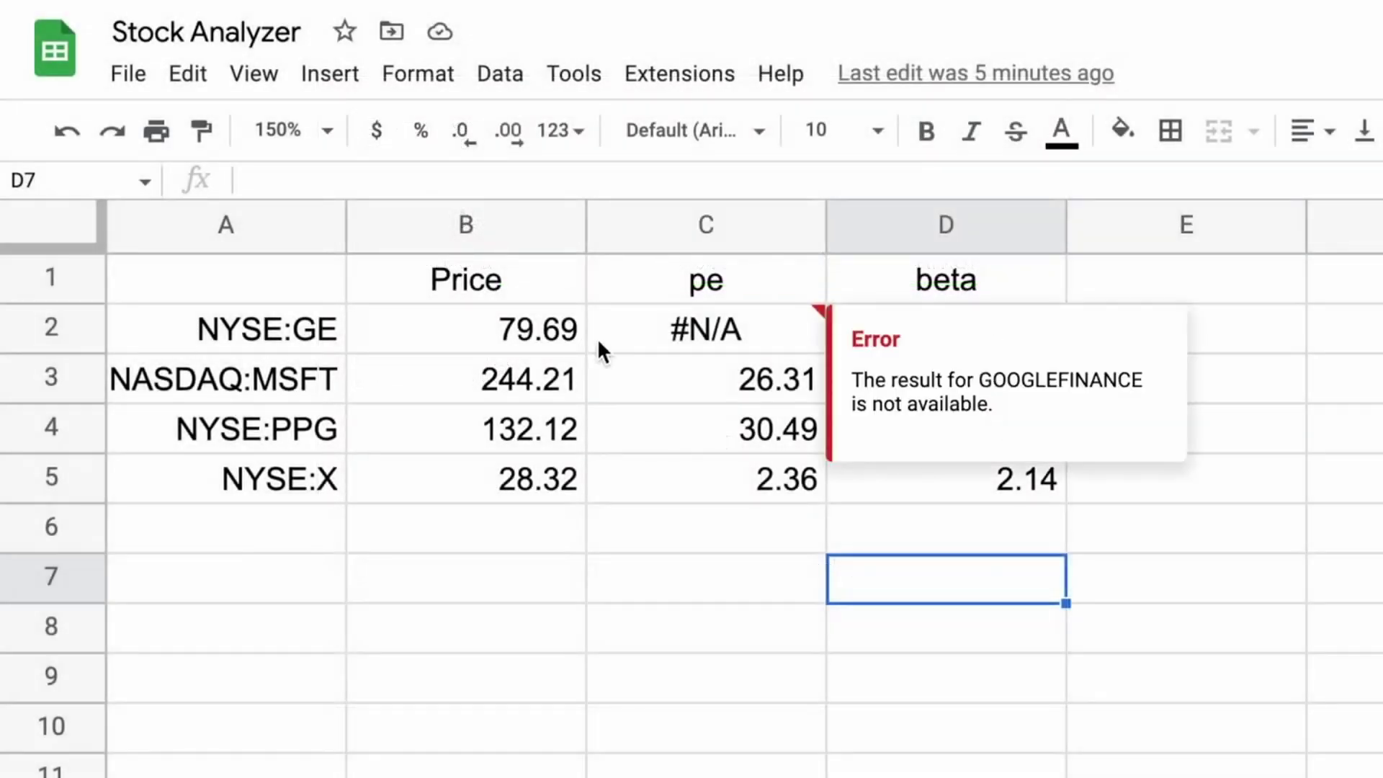
{"action": "left_click", "coordinate": [505, 333]}
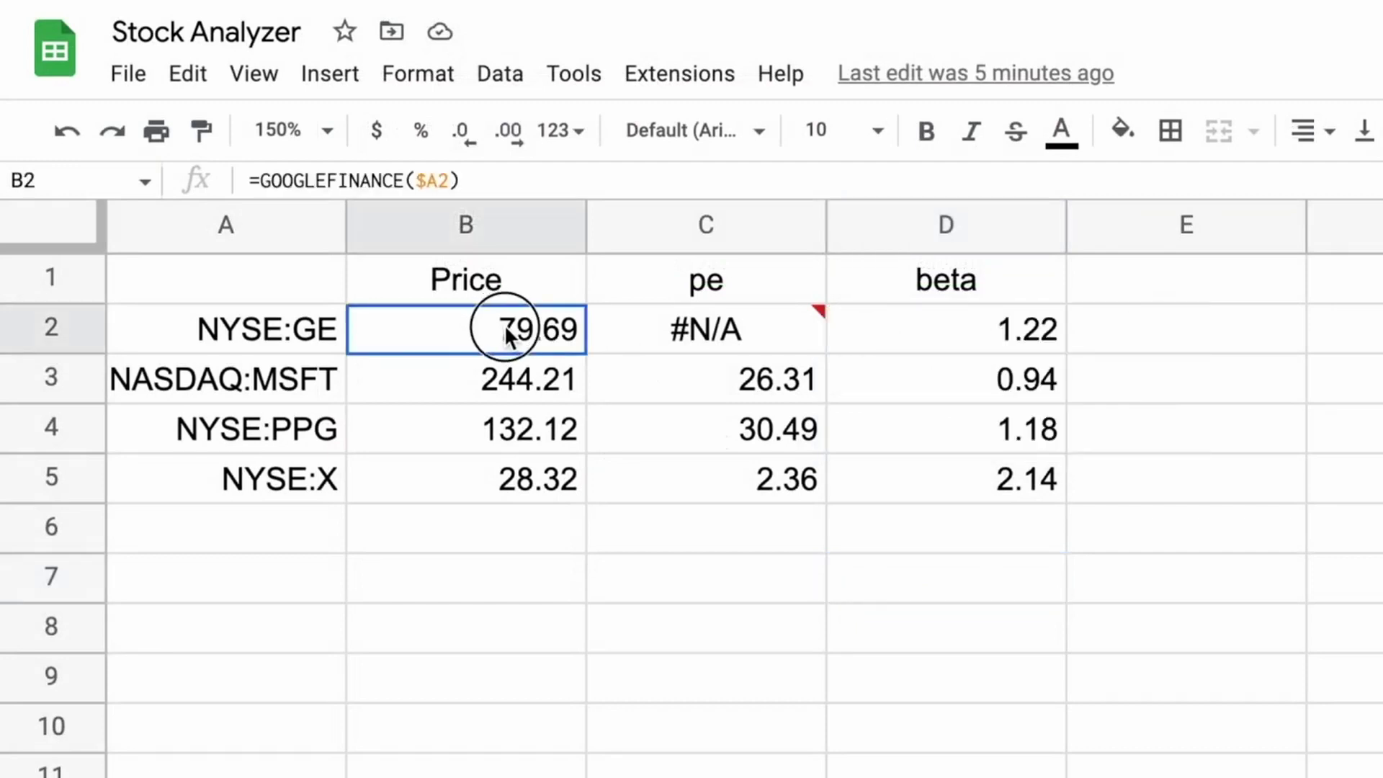
{"action": "left_click_drag", "start_coordinate": [505, 332], "coordinate": [625, 394]}
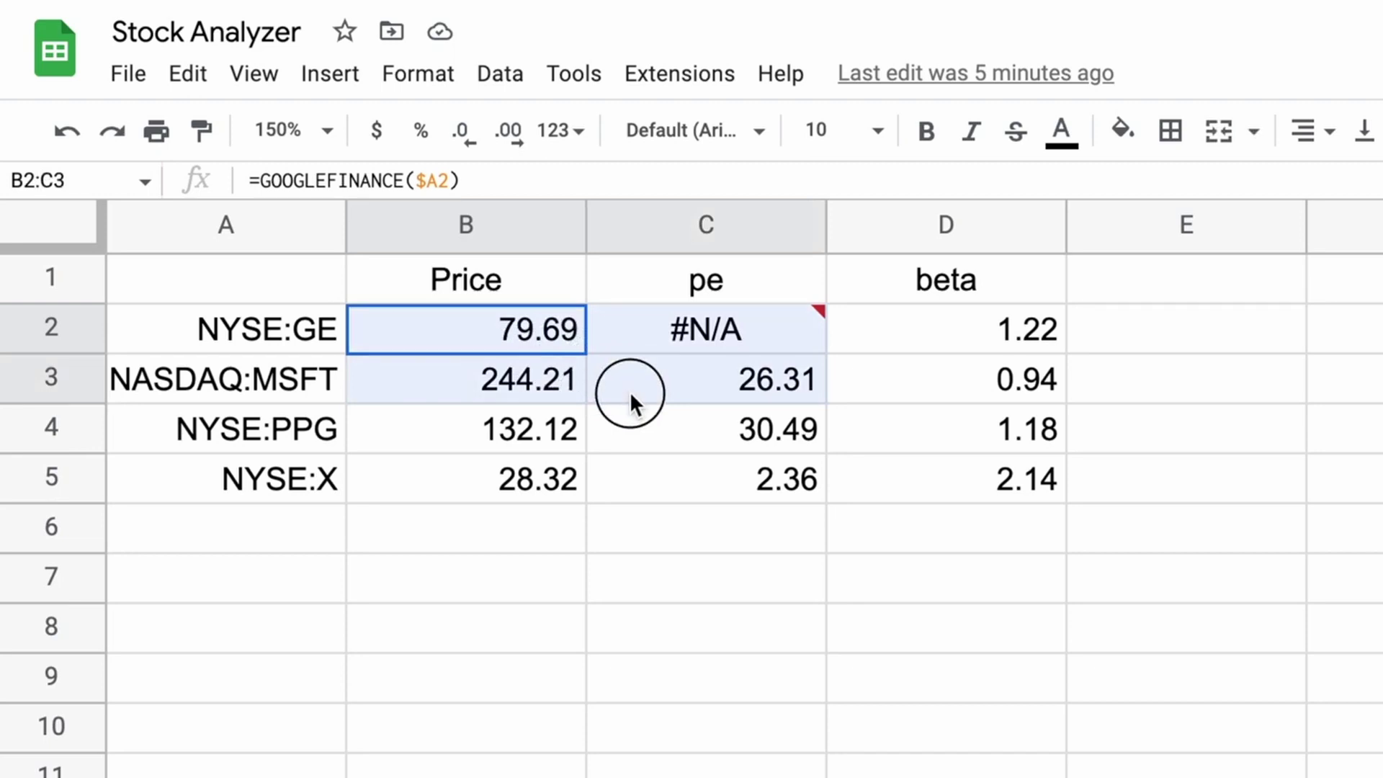
{"action": "left_click_drag", "start_coordinate": [630, 391], "coordinate": [1008, 476]}
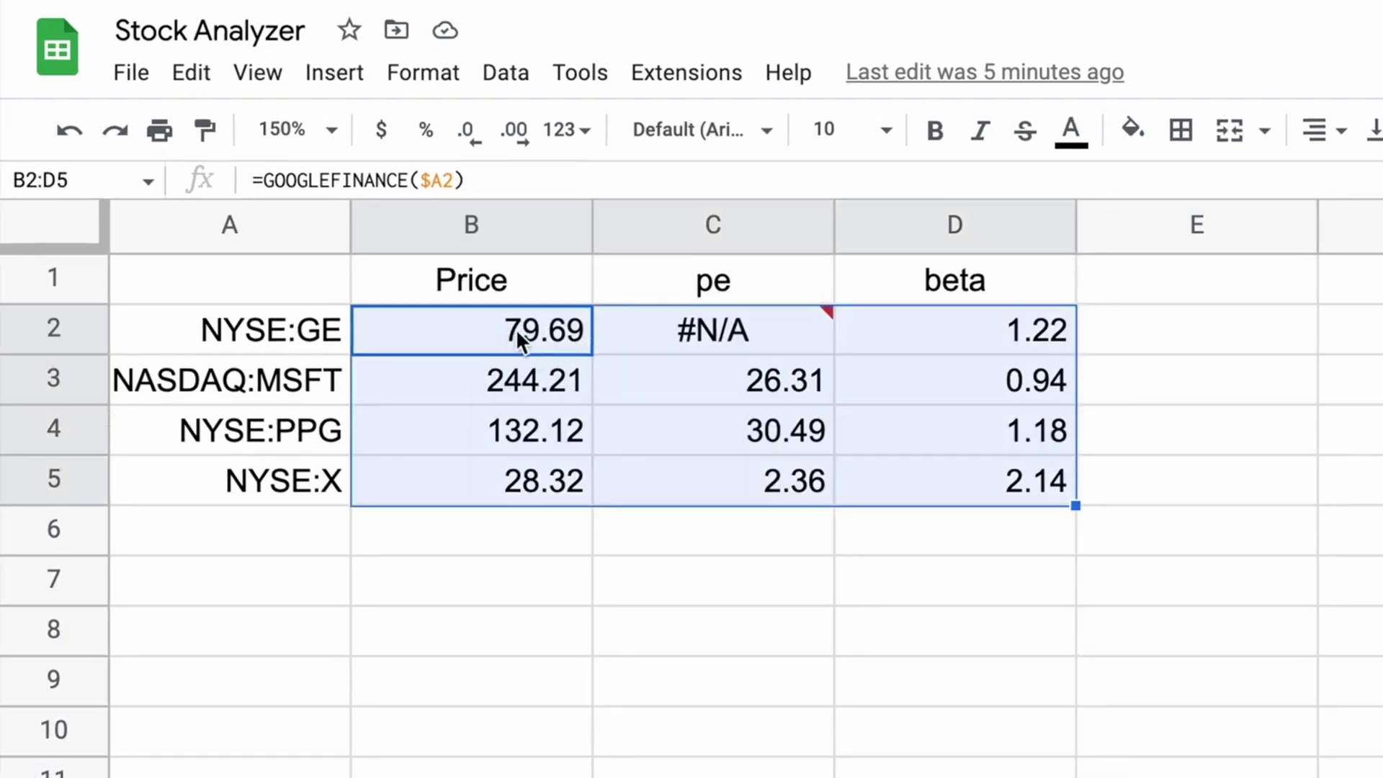
{"action": "left_click", "coordinate": [531, 389]}
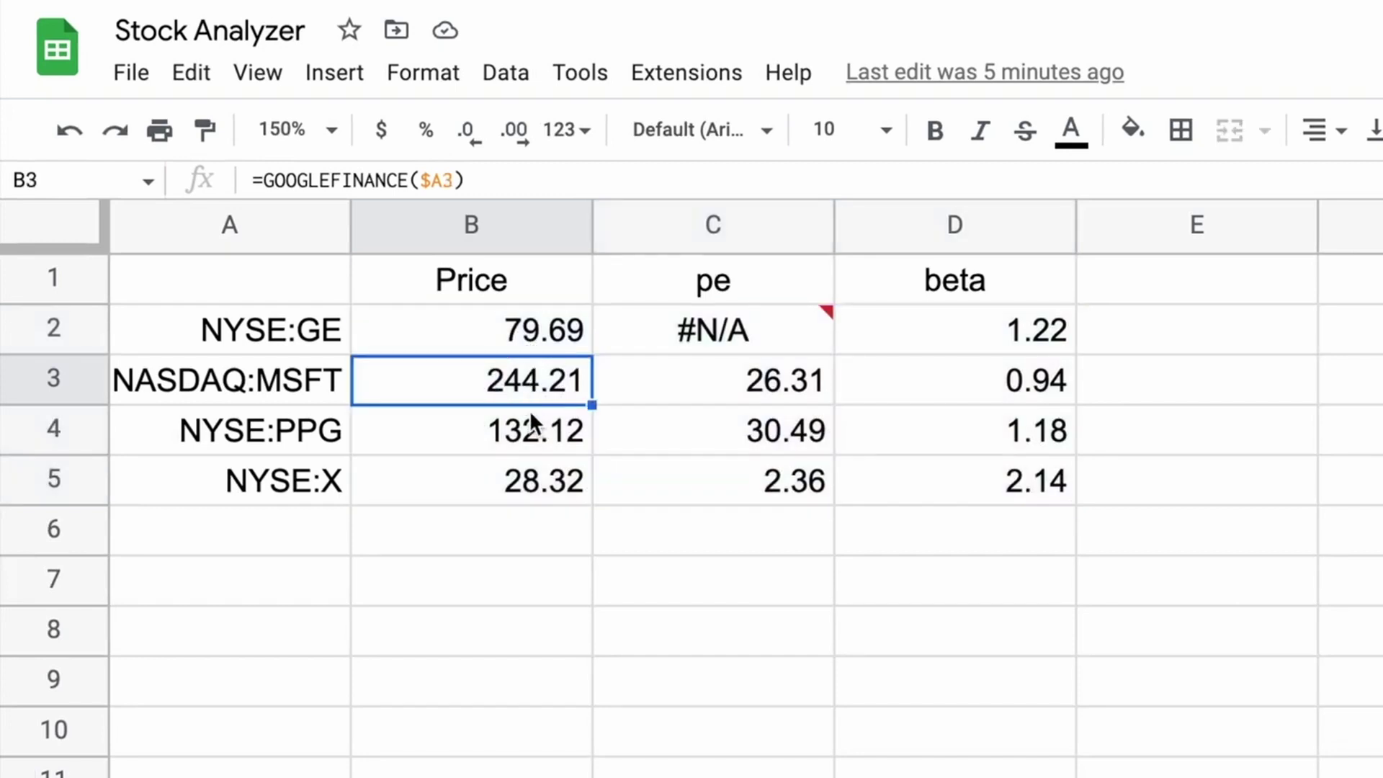
{"action": "left_click", "coordinate": [533, 429]}
{"action": "left_click", "coordinate": [523, 579]}
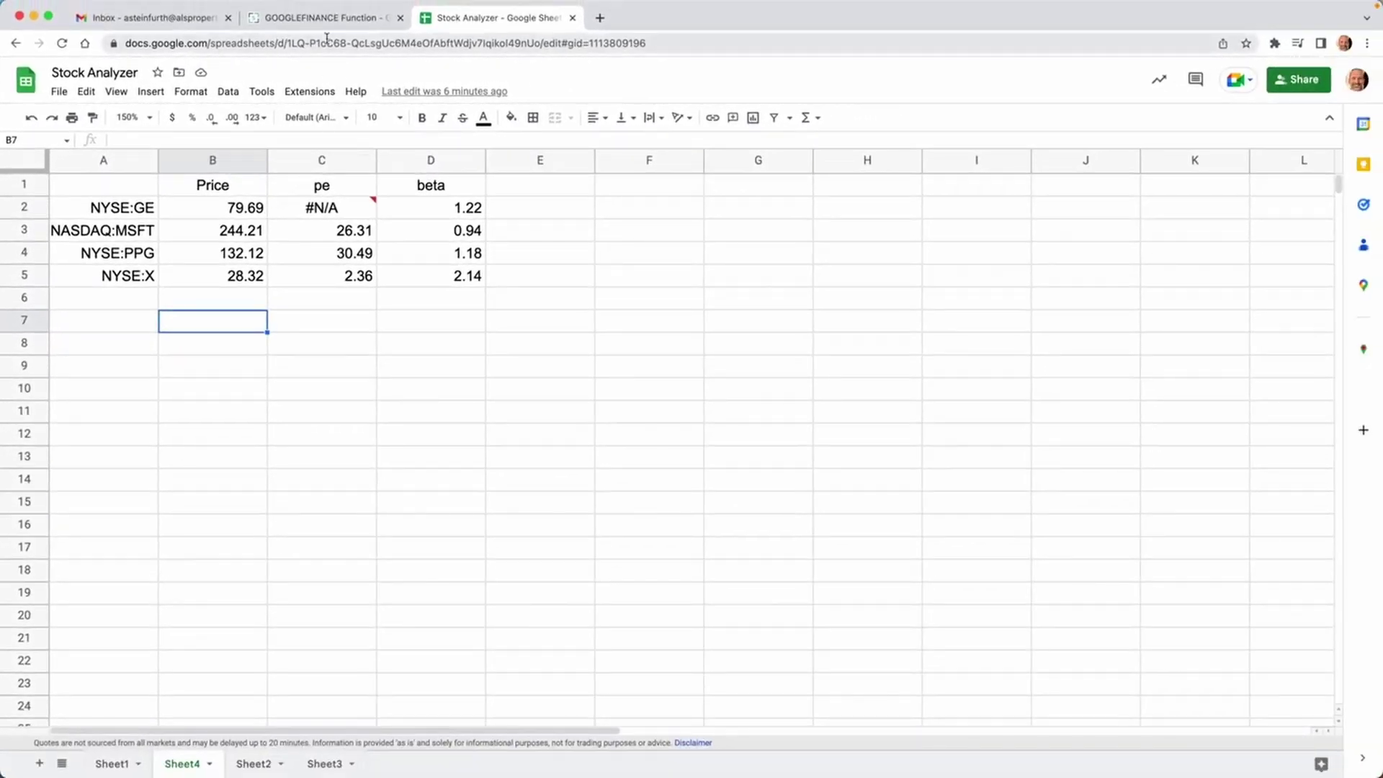
In the GOOGLEFINANCE article, highlight the real-time attributes and historical open, close, high, low, noting close.
{"action": "left_click", "coordinate": [317, 19]}
{"action": "scroll", "coordinate": [352, 261], "scroll_direction": "down", "scroll_amount": 2}
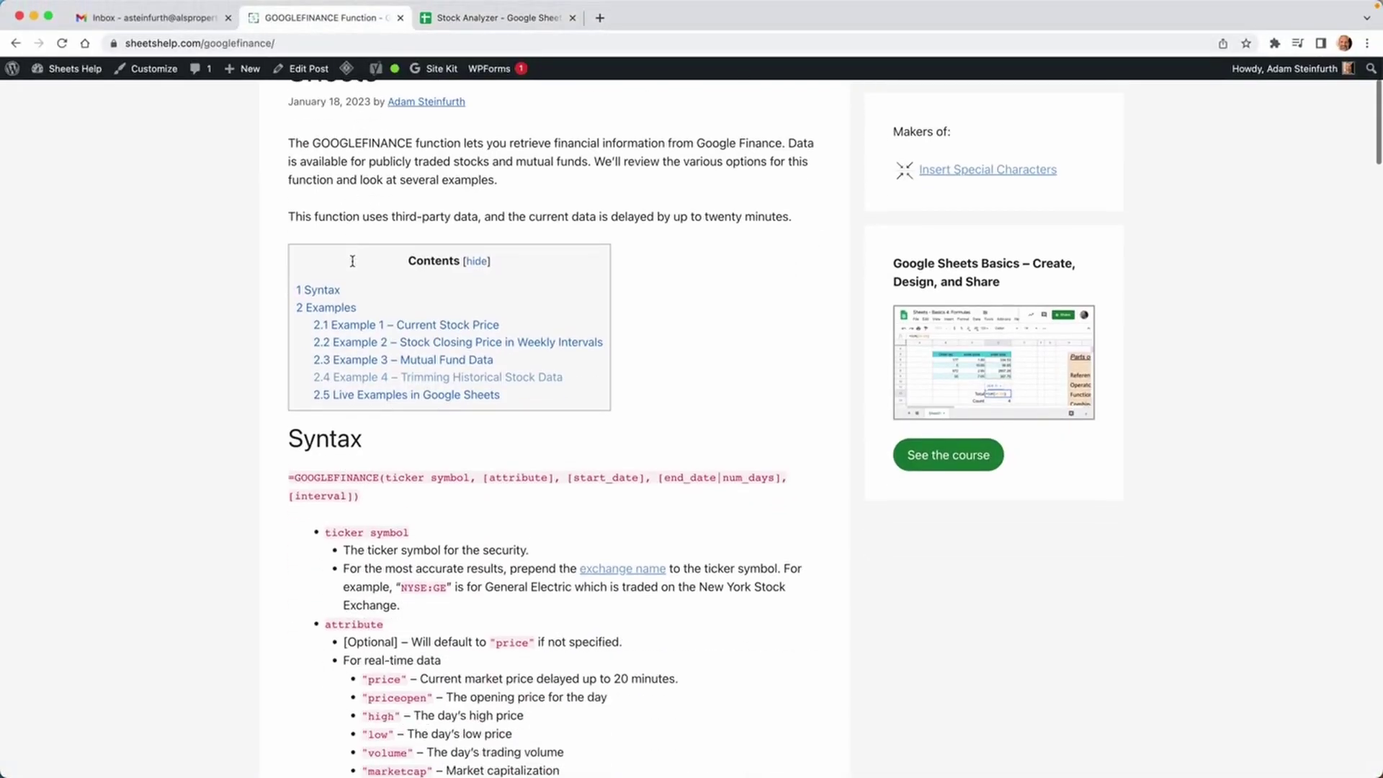
{"action": "scroll", "coordinate": [353, 261], "scroll_direction": "down", "scroll_amount": 7}
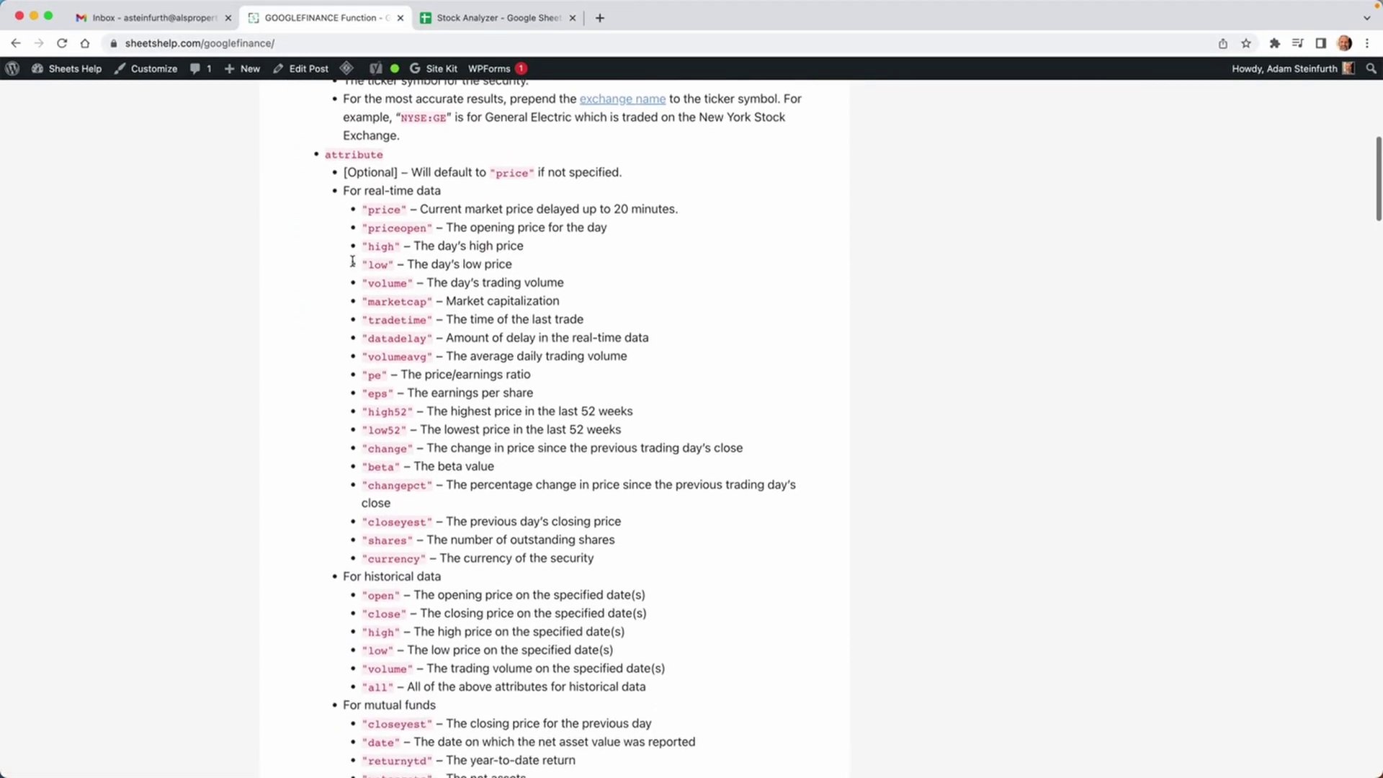
{"action": "left_click_drag", "start_coordinate": [362, 207], "coordinate": [497, 385]}
{"action": "scroll", "coordinate": [497, 385], "scroll_direction": "down", "scroll_amount": 3}
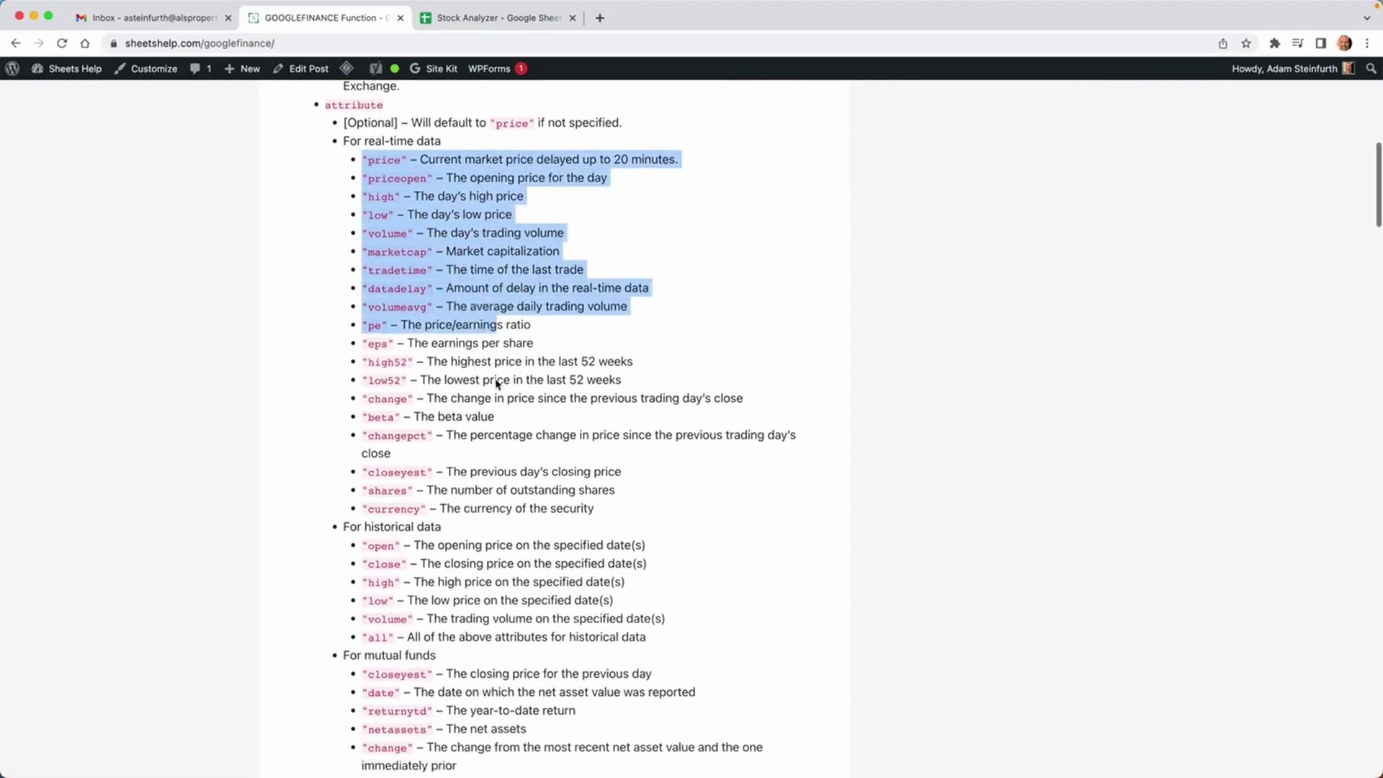
{"action": "left_click_drag", "start_coordinate": [368, 387], "coordinate": [453, 440]}
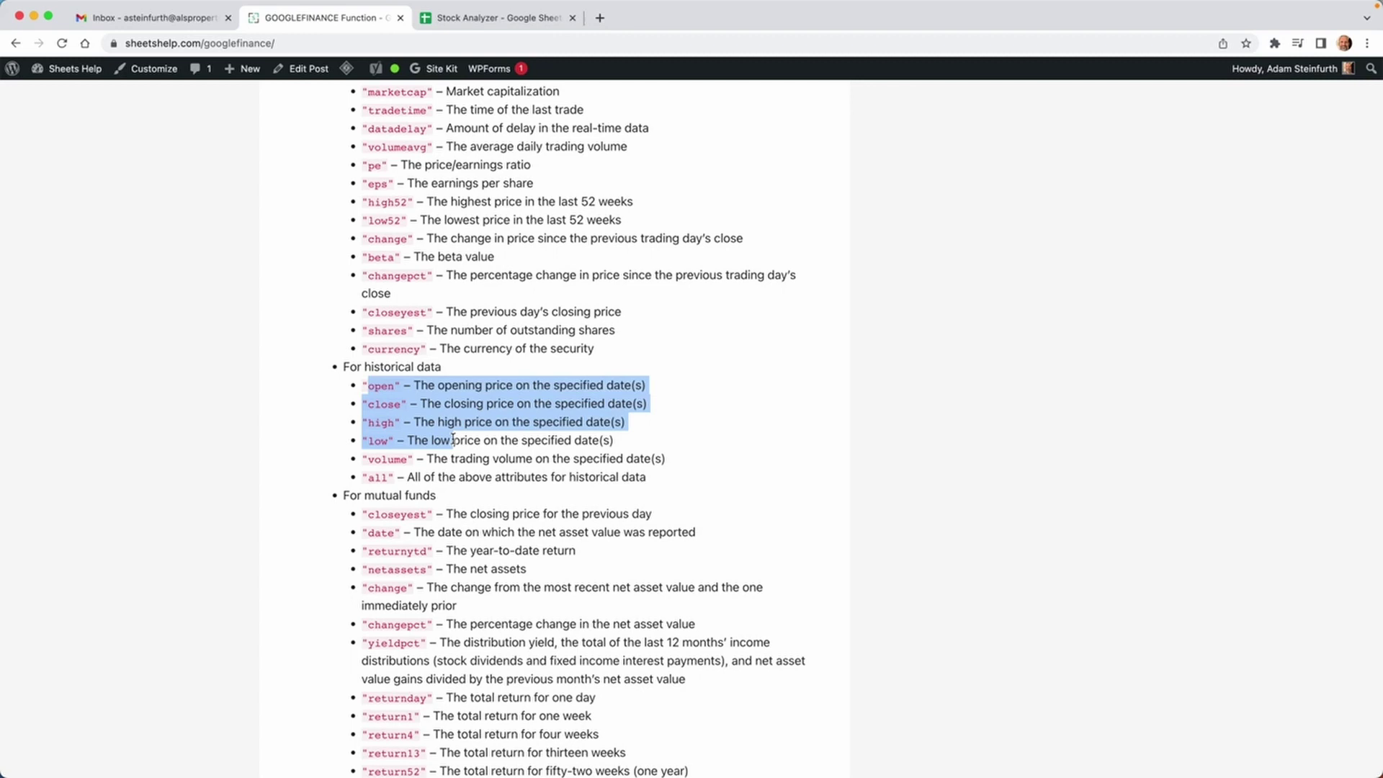
{"action": "left_click", "coordinate": [397, 452]}
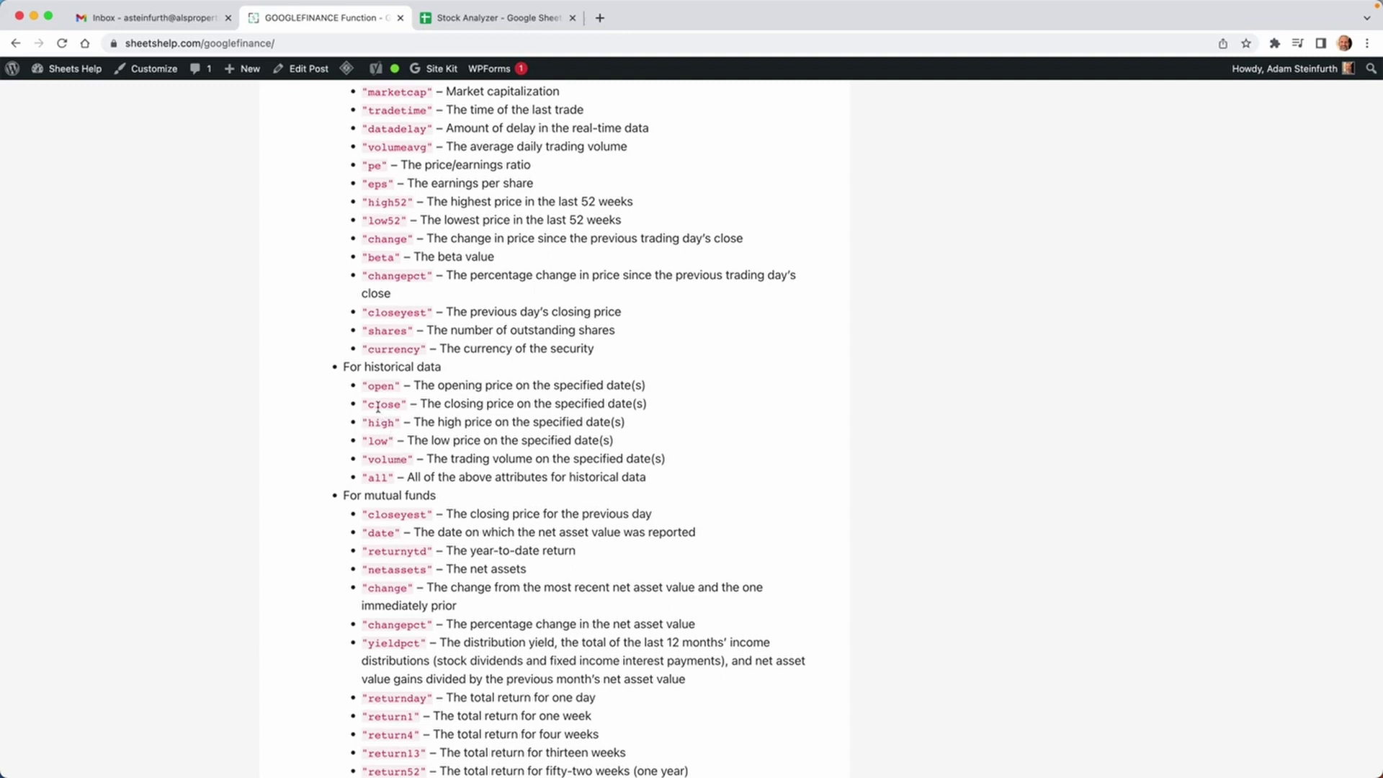
{"action": "left_click_drag", "start_coordinate": [376, 403], "coordinate": [384, 403]}
Enter year-end dates 12/31/2019, 12/31/2020, 12/31/2021 and 12/31/2022 in B11:E11.
{"action": "key", "text": "ctrl+Tab"}
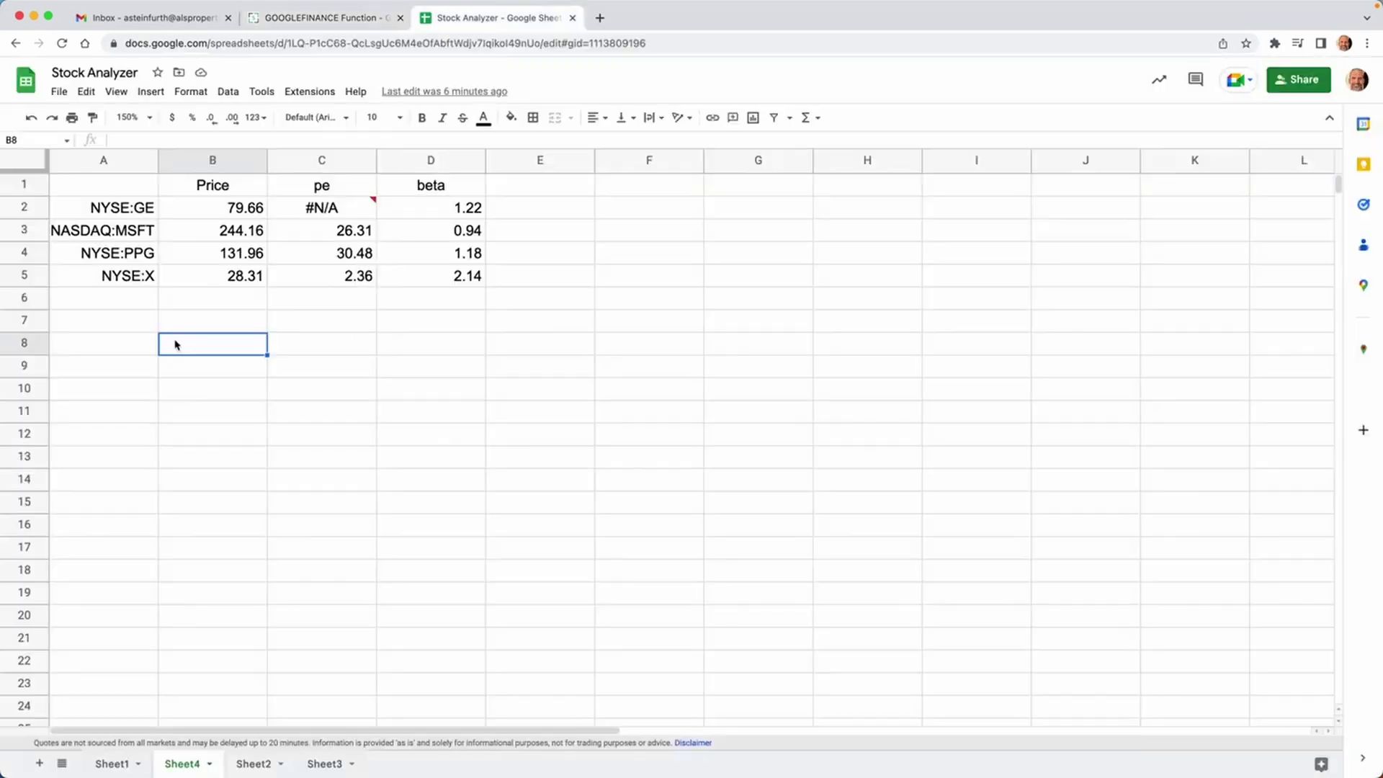
{"action": "scroll", "coordinate": [175, 344], "scroll_direction": "down", "scroll_amount": 3}
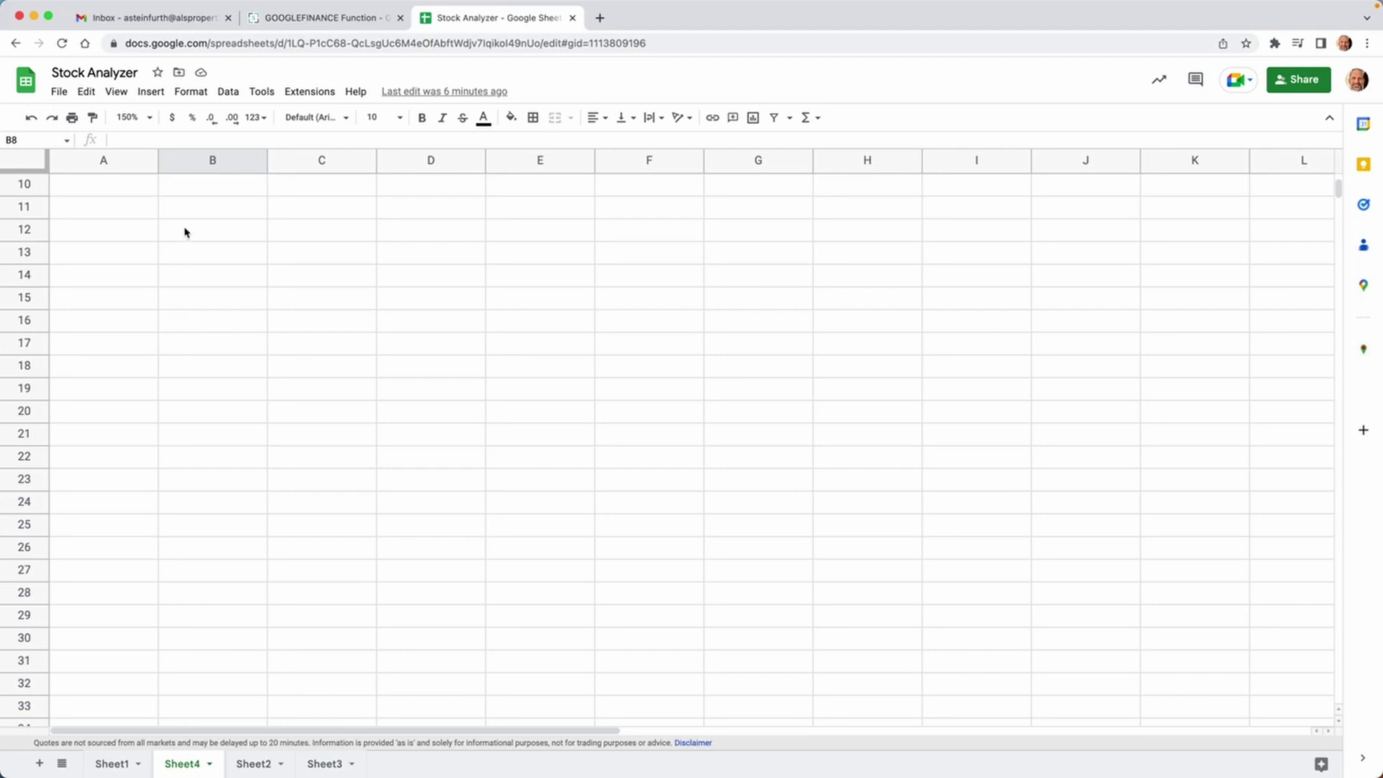
{"action": "left_click", "coordinate": [202, 215]}
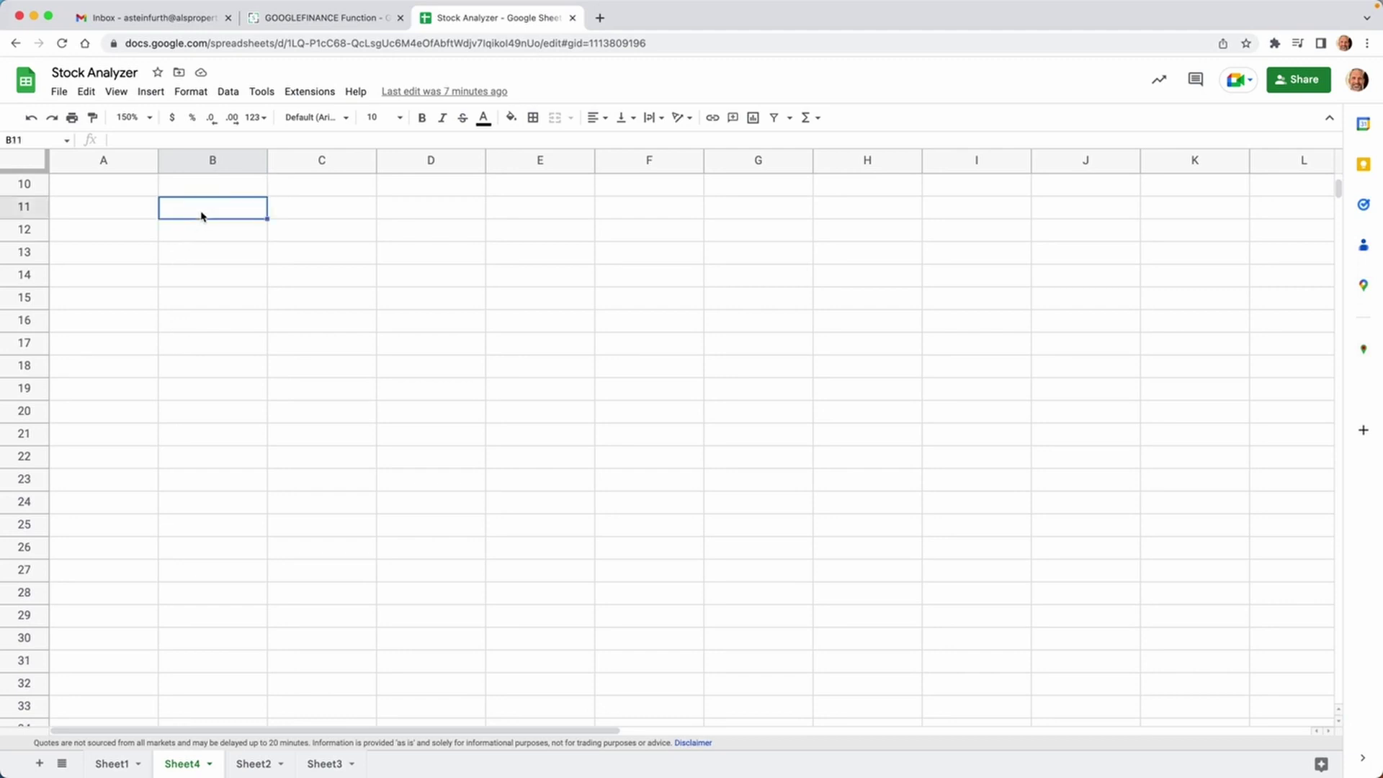
{"action": "type", "text": "12/3"}
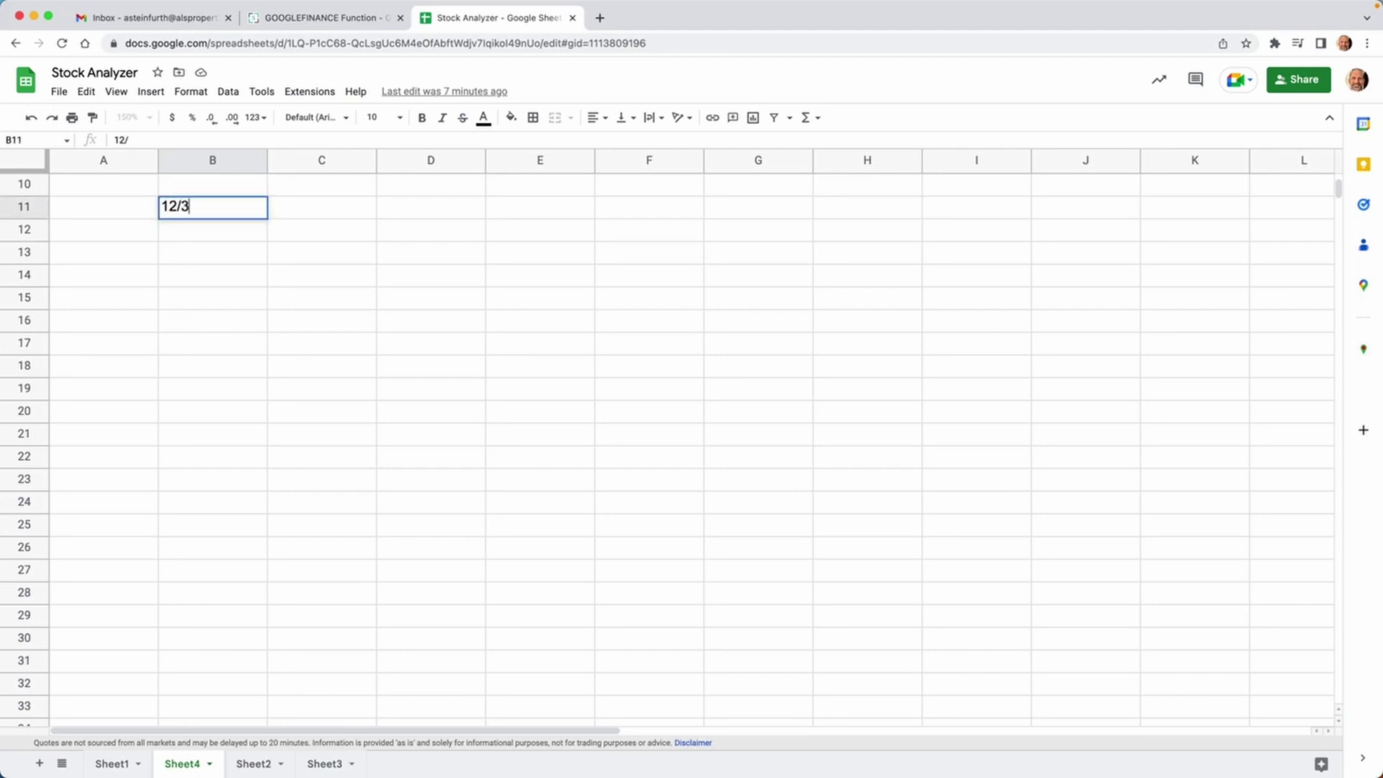
{"action": "type", "text": "1/2019"}
{"action": "key", "text": "Tab"}
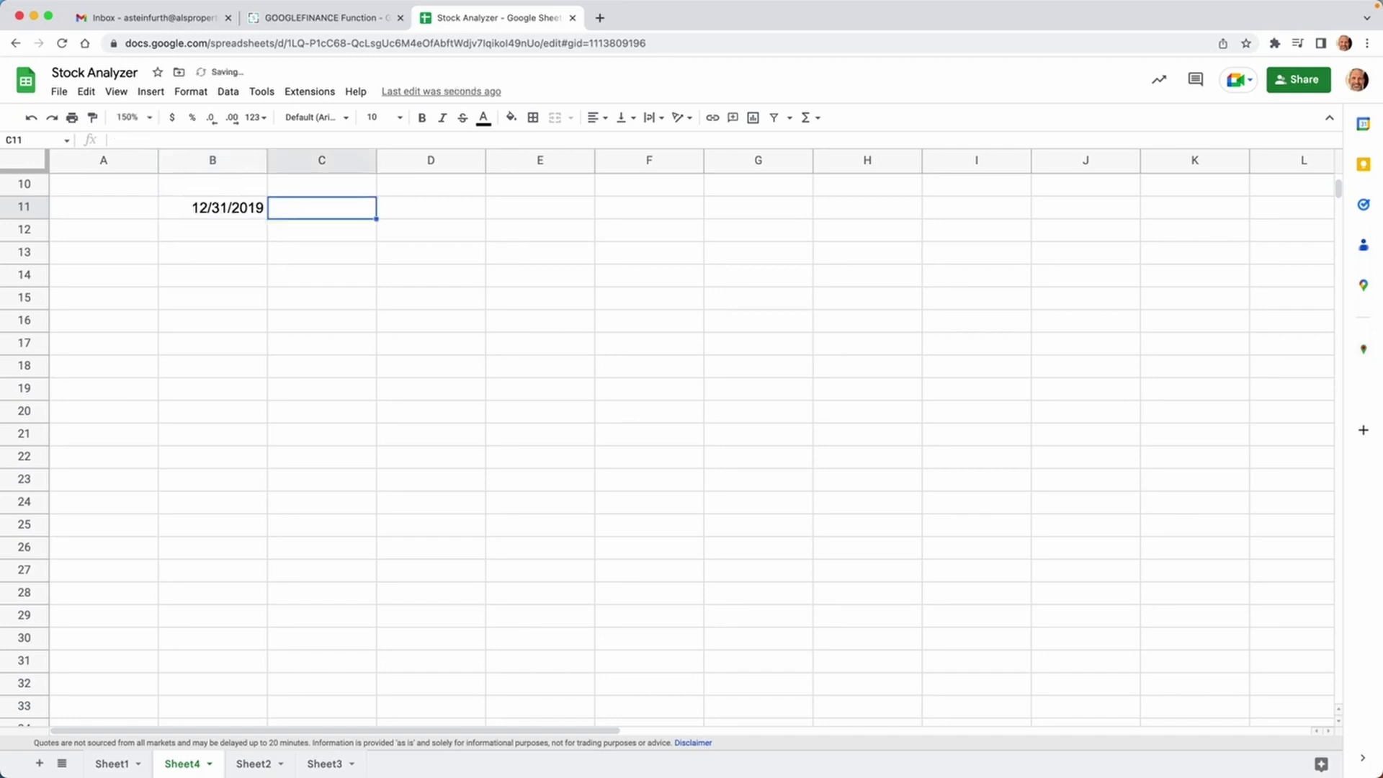
{"action": "type", "text": "12/31"}
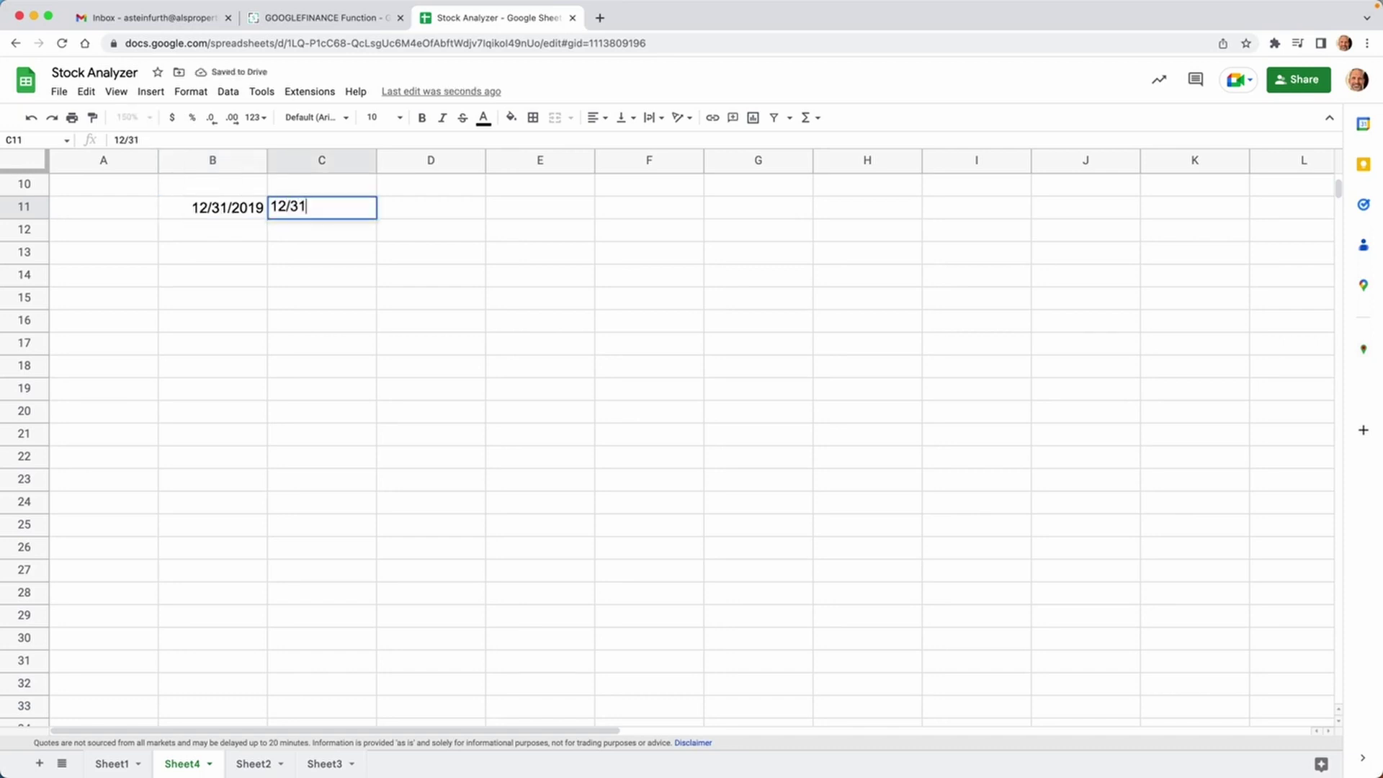
{"action": "type", "text": "/2020"}
{"action": "key", "text": "Tab"}
{"action": "type", "text": "12/31/2021"}
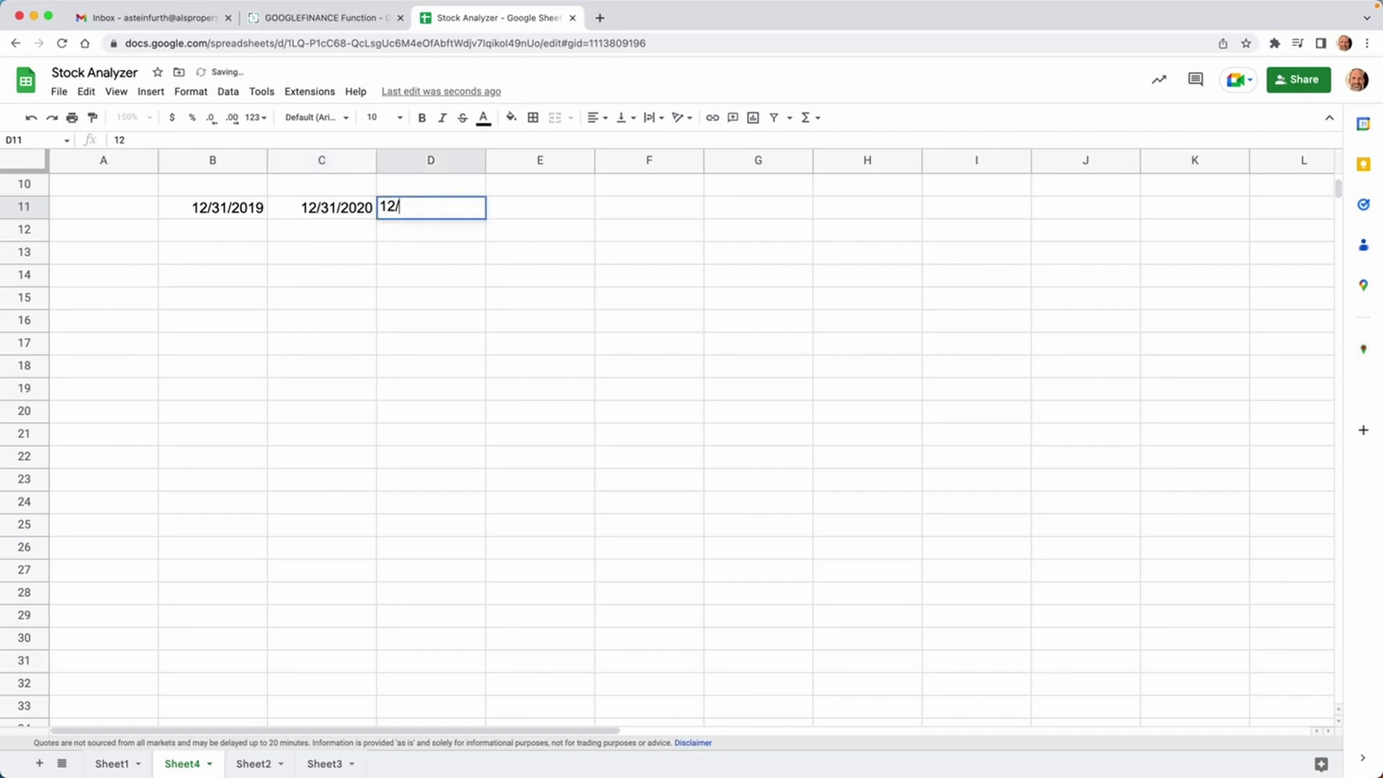
{"action": "key", "text": "Tab"}
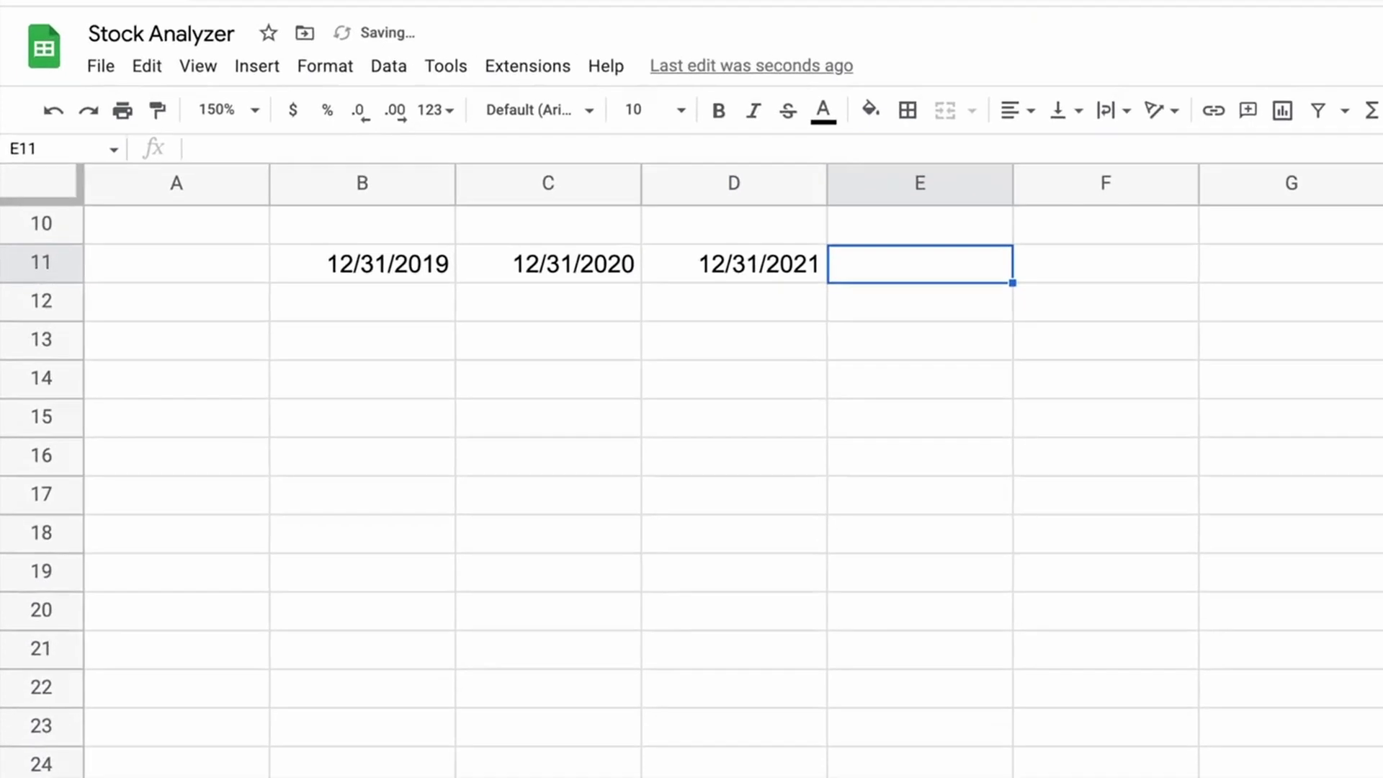
{"action": "type", "text": "12/31/2022"}
{"action": "key", "text": "Return"}
{"action": "key", "text": "Up"}
{"action": "key", "text": "Up"}
{"action": "key", "text": "Up"}
{"action": "key", "text": "Up"}
{"action": "key", "text": "Up"}
{"action": "key", "text": "Up"}
{"action": "key", "text": "Up"}
{"action": "key", "text": "Up"}
{"action": "key", "text": "Up"}
{"action": "key", "text": "Up"}
{"action": "key", "text": "Up"}
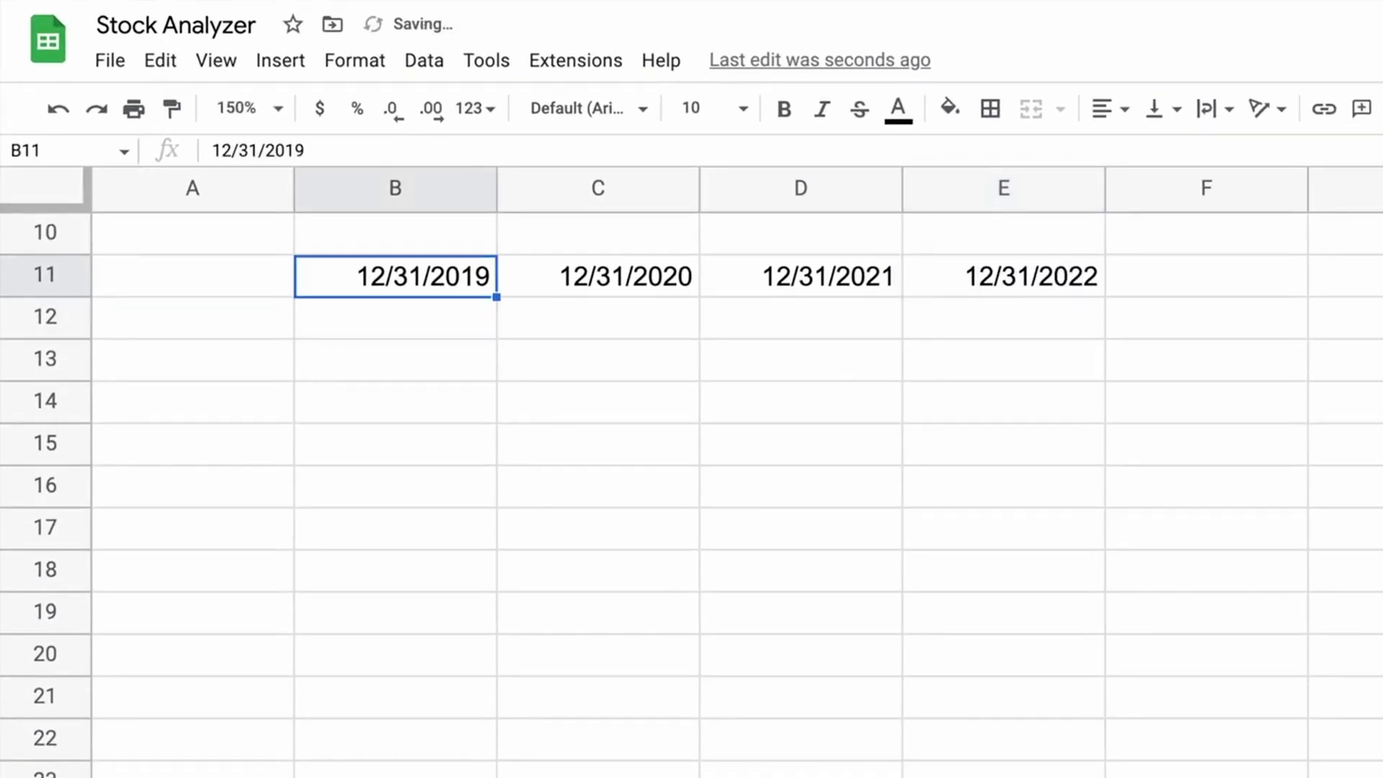
Copy the four tickers from A2:A5 into A12:A15.
{"action": "left_click", "coordinate": [192, 276]}
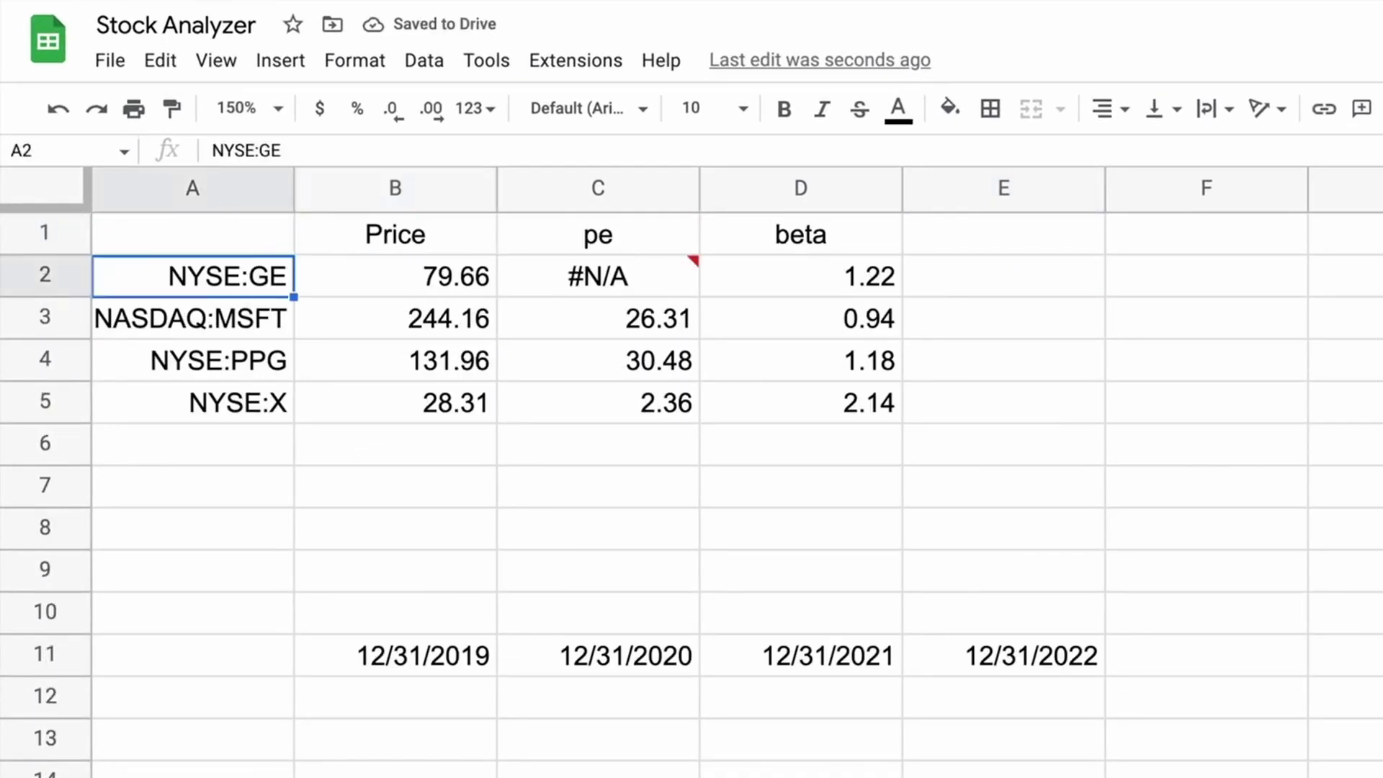
{"action": "key", "text": "shift+Down"}
{"action": "key", "text": "shift+Down"}
{"action": "key", "text": "shift+Down"}
{"action": "key", "text": "ctrl+c"}
{"action": "key", "text": "Down"}
{"action": "key", "text": "Down"}
{"action": "key", "text": "Down"}
{"action": "key", "text": "Down"}
{"action": "key", "text": "Down"}
{"action": "key", "text": "Down"}
{"action": "key", "text": "Down"}
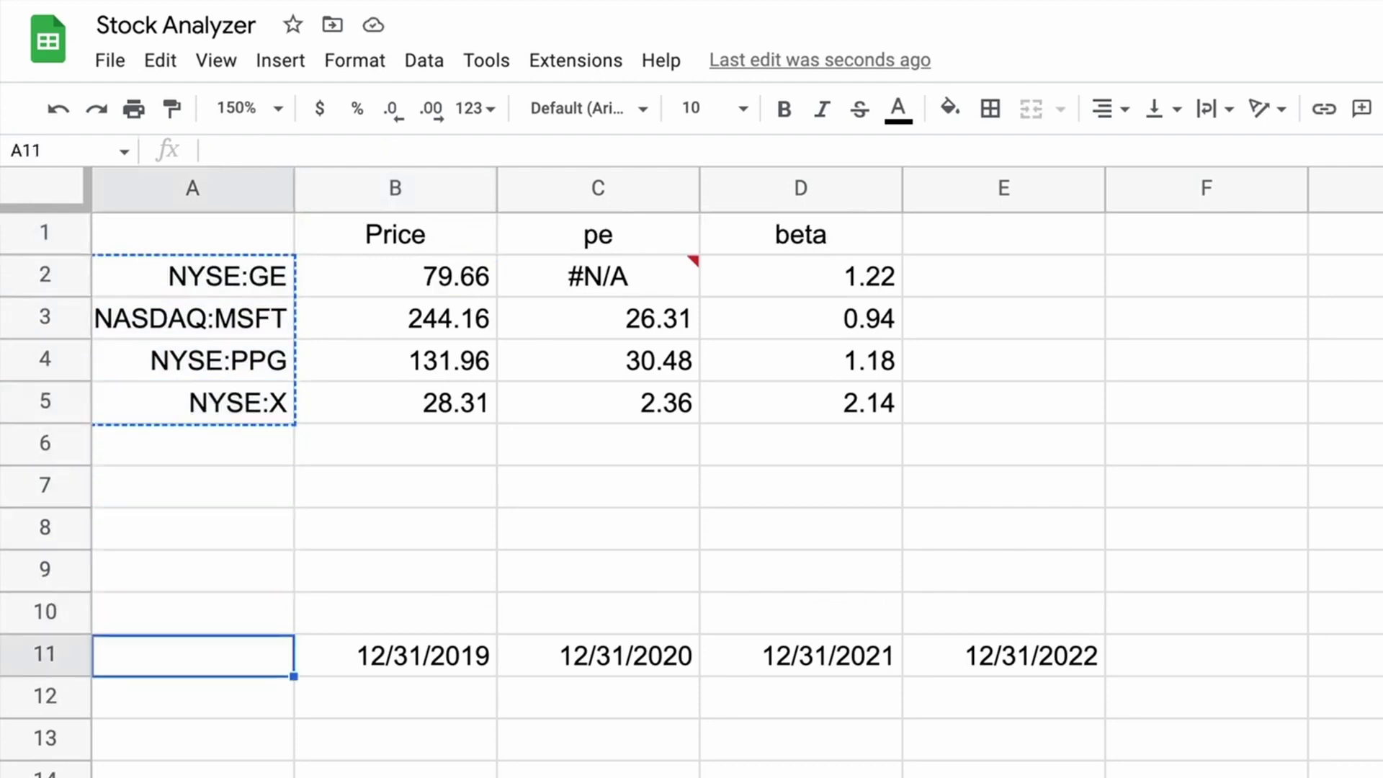
{"action": "key", "text": "ctrl+v"}
Start B12's formula as =GOOGLEFINANCE($A12, with the ticker column locked.
{"action": "scroll", "coordinate": [389, 232], "scroll_direction": "down", "scroll_amount": 3}
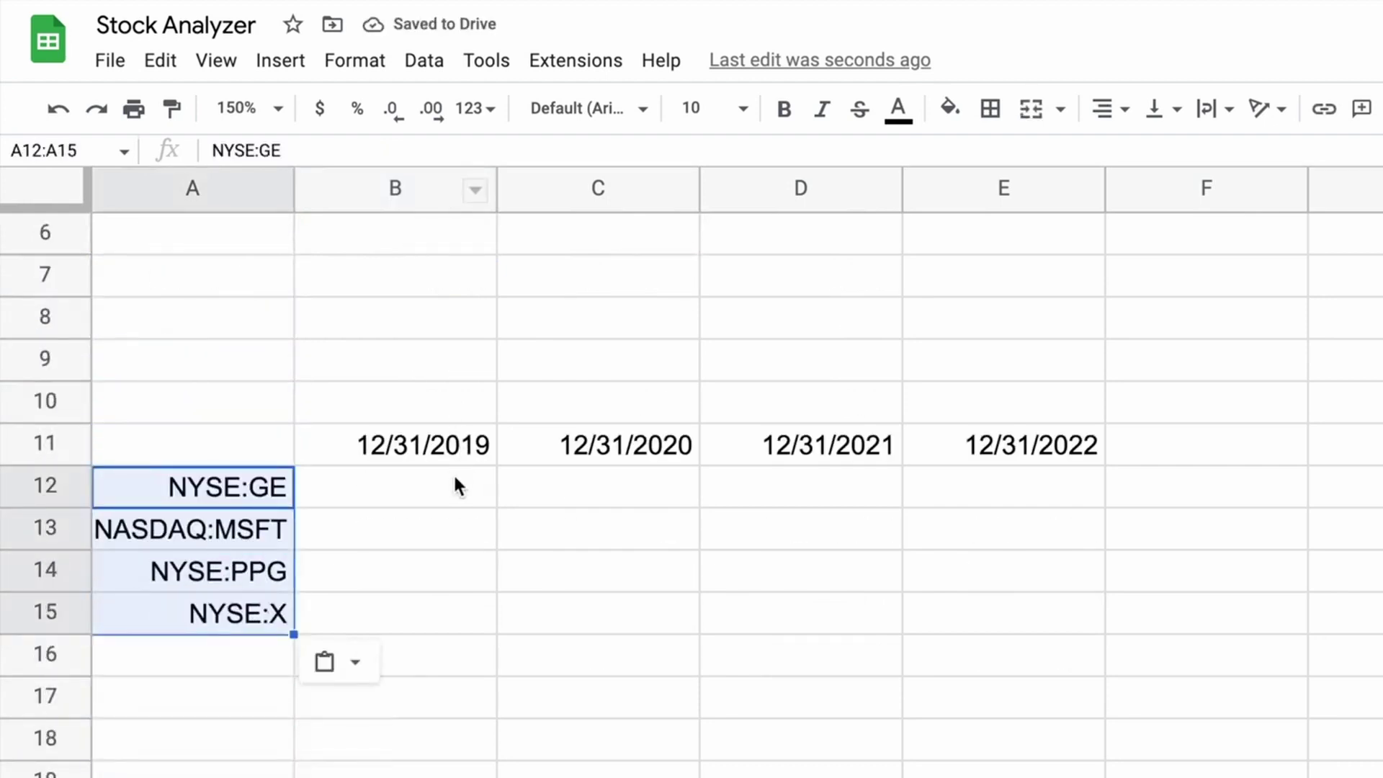
{"action": "left_click", "coordinate": [453, 477]}
{"action": "type", "text": "=goo"}
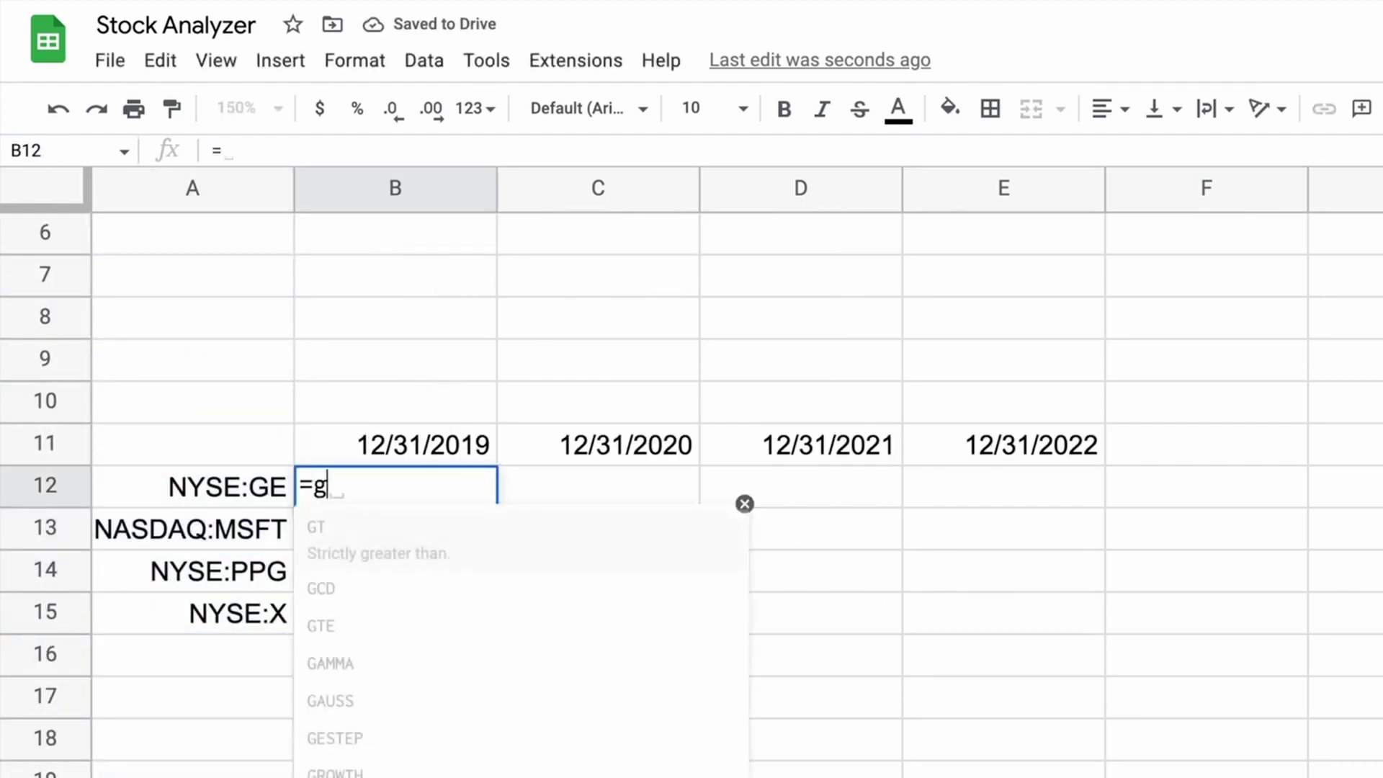
{"action": "key", "text": "BackSpace"}
{"action": "key", "text": "BackSpace"}
{"action": "key", "text": "BackSpace"}
{"action": "type", "text": "GOOGLEFINANCE("}
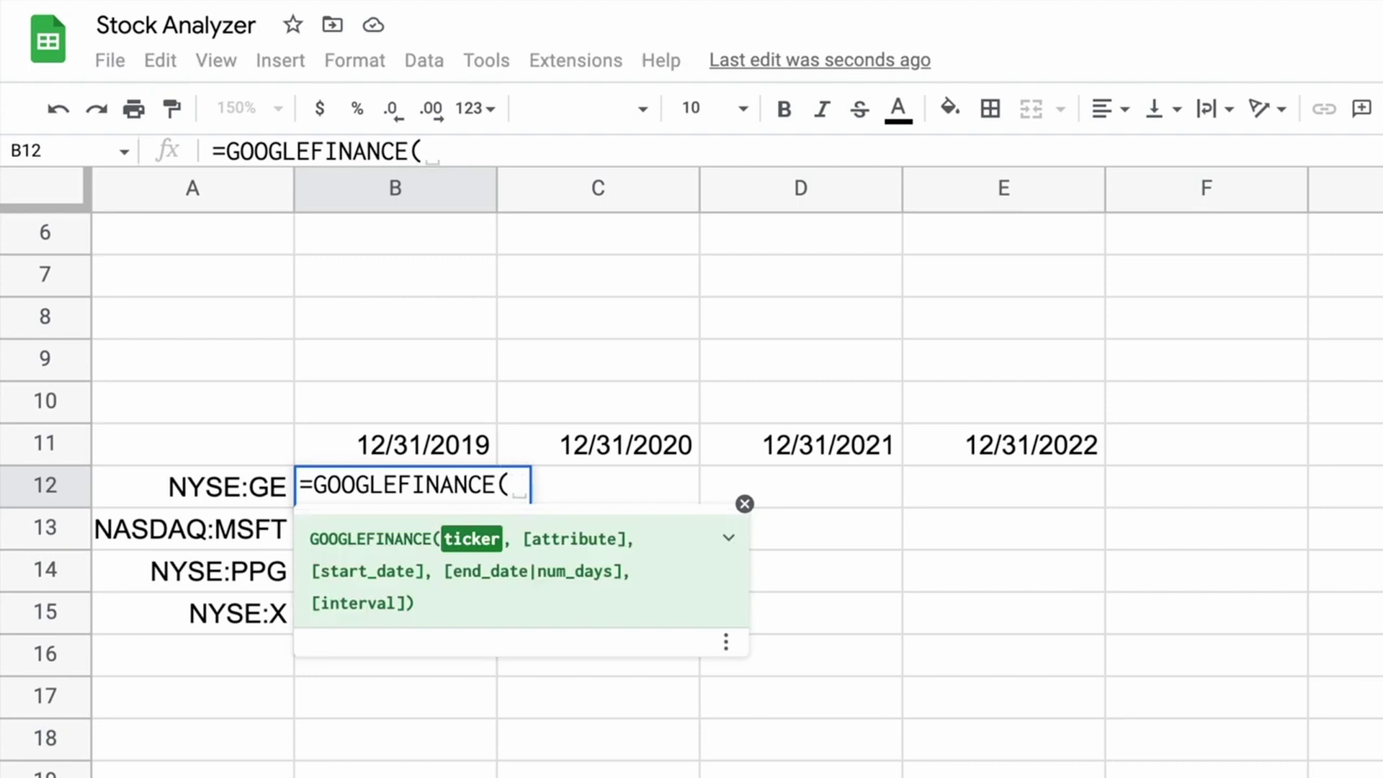
{"action": "left_click", "coordinate": [193, 486]}
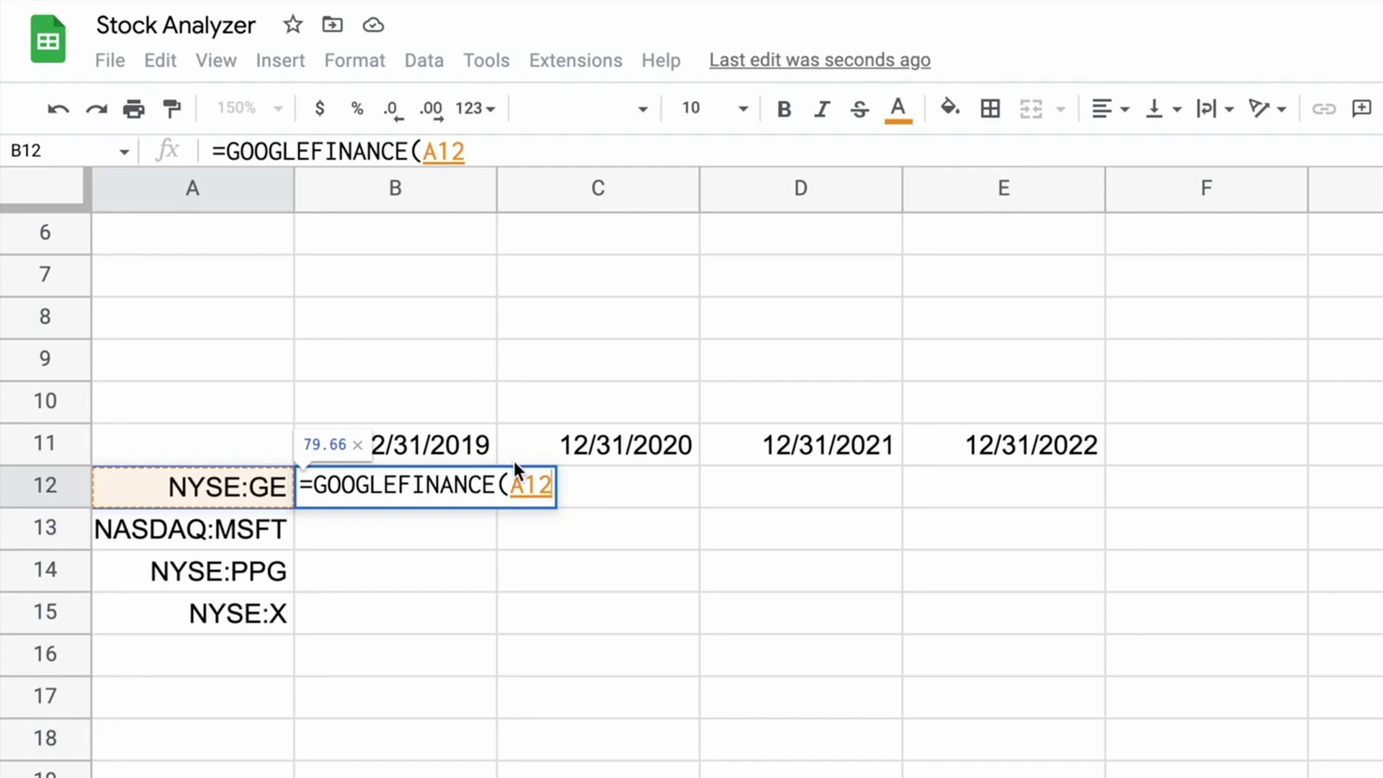
{"action": "left_click", "coordinate": [511, 485]}
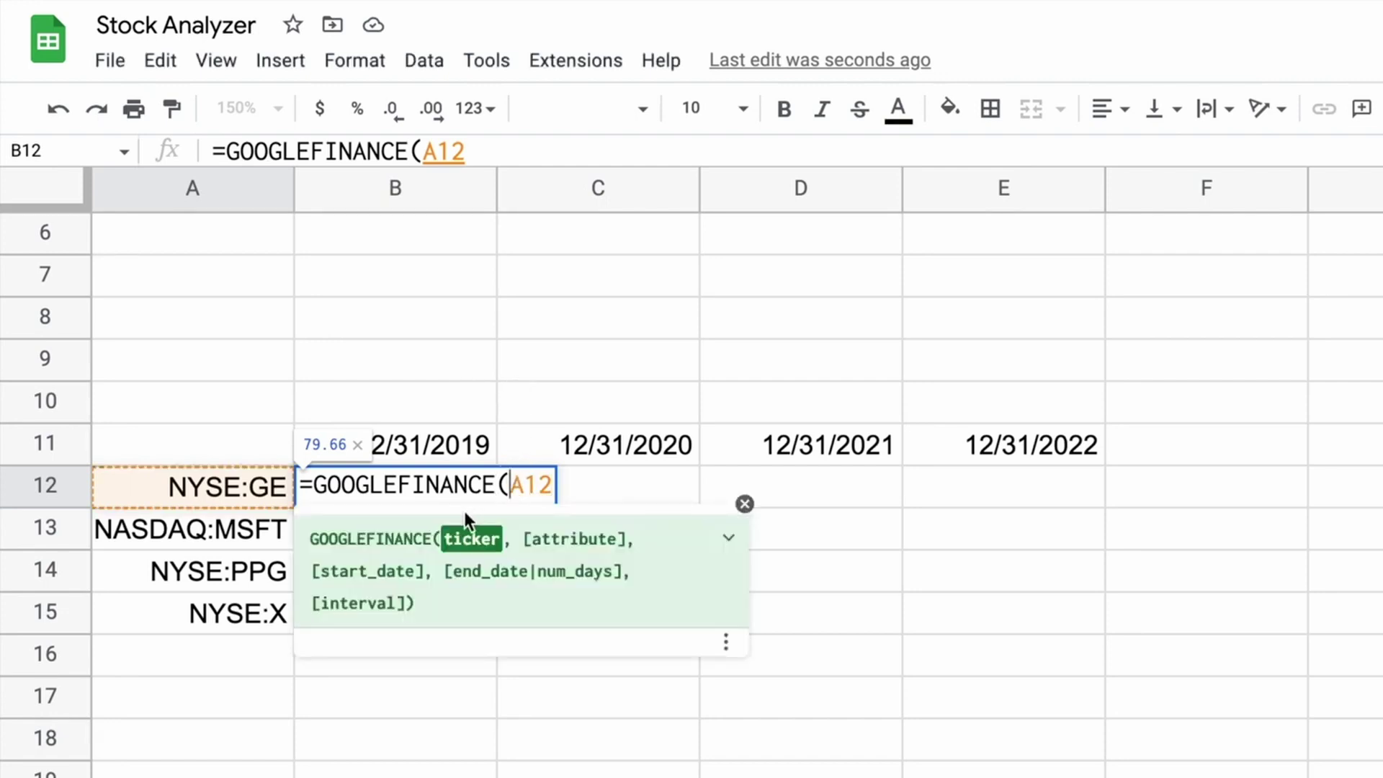
{"action": "type", "text": "$"}
{"action": "key", "text": "Right"}
{"action": "key", "text": "Right"}
{"action": "key", "text": "Right"}
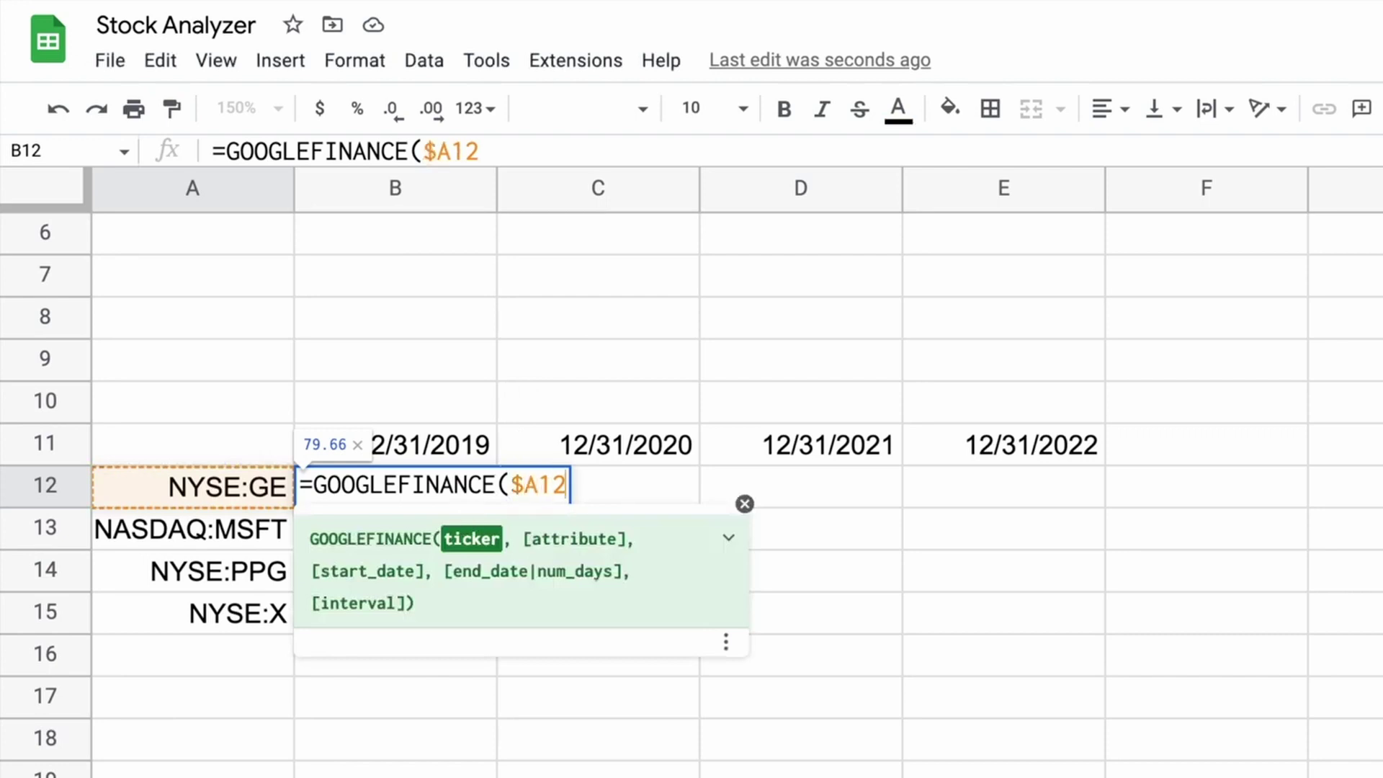
{"action": "type", "text": ","}
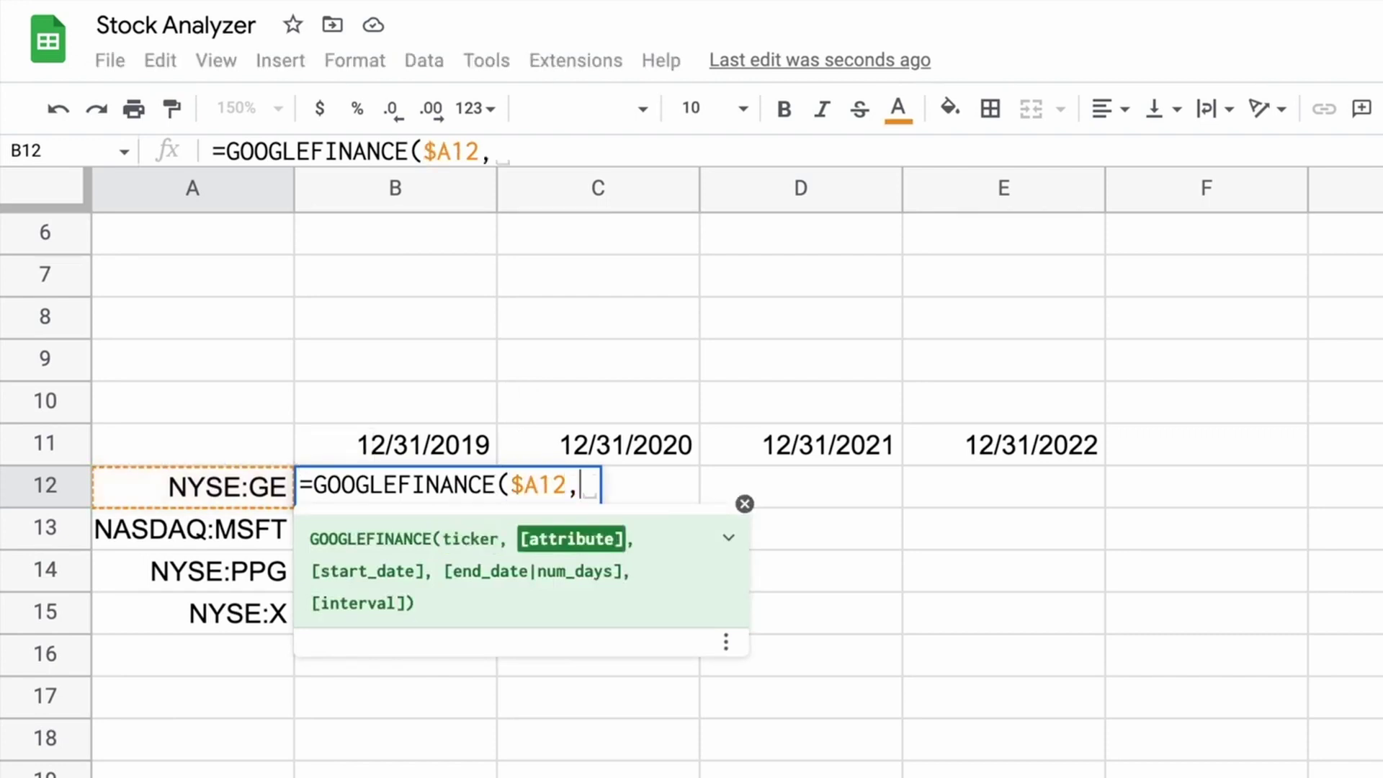
{"action": "key", "text": "BackSpace"}
Add the "close" attribute and B$11 start date, committing =GOOGLEFINANCE($A12,"close",B$11).
{"action": "type", "text": "\"CLOS"}
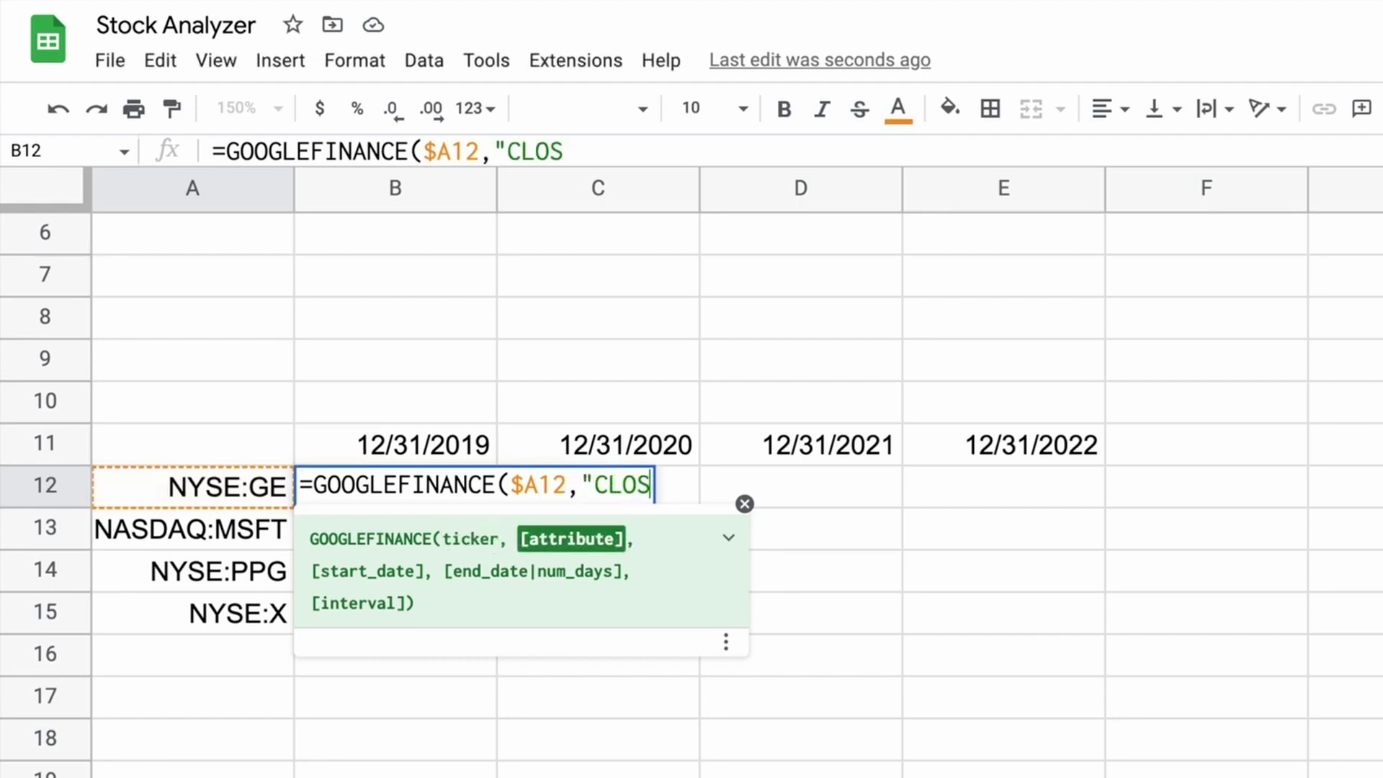
{"action": "key", "text": "BackSpace"}
{"action": "key", "text": "BackSpace"}
{"action": "key", "text": "BackSpace"}
{"action": "key", "text": "BackSpace"}
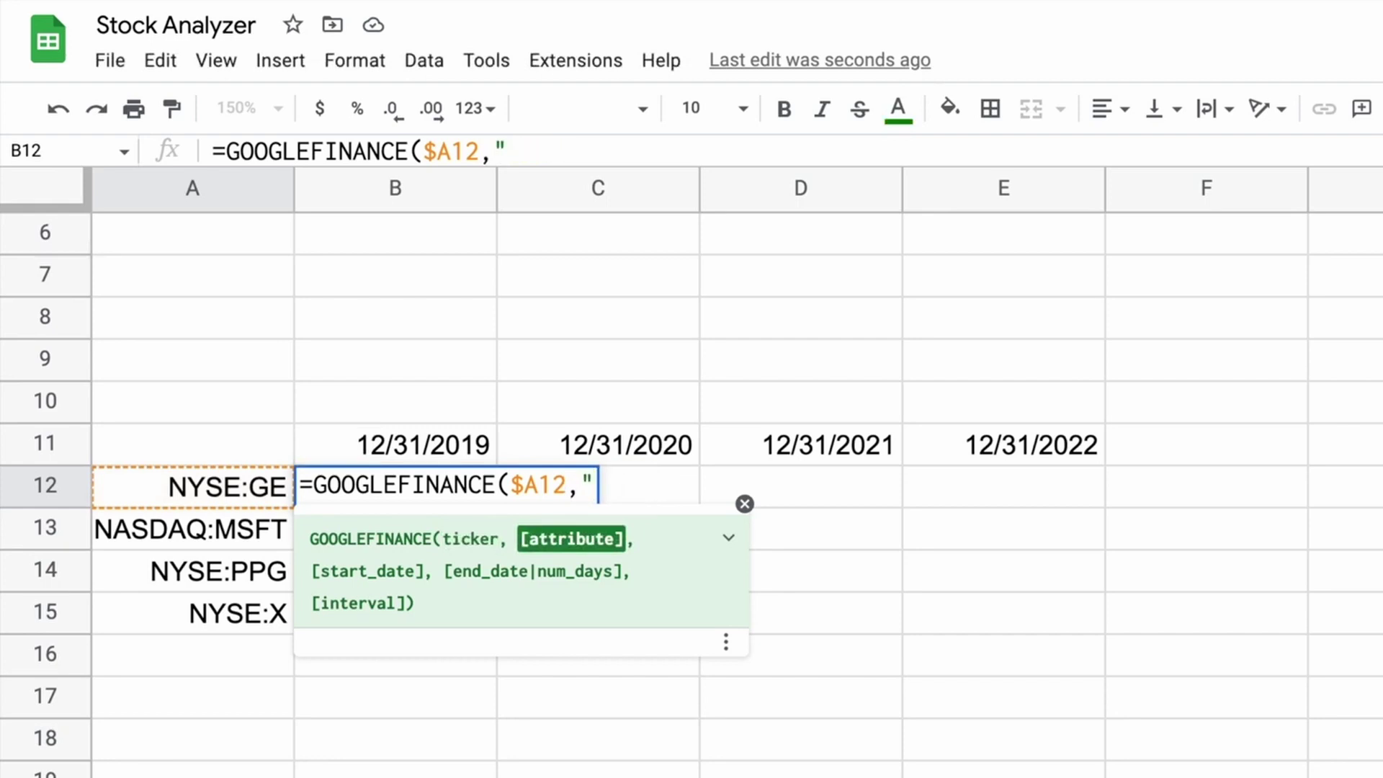
{"action": "type", "text": "close\""}
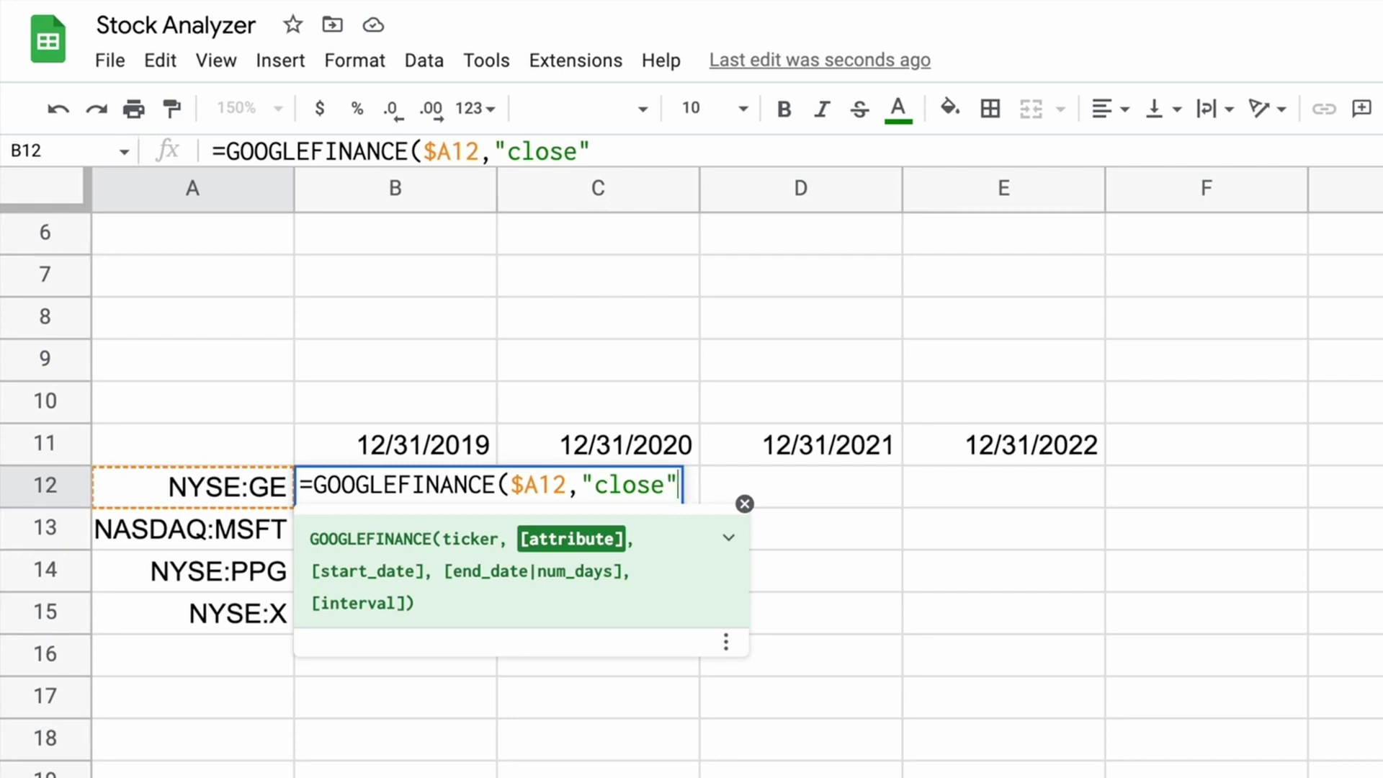
{"action": "type", "text": ","}
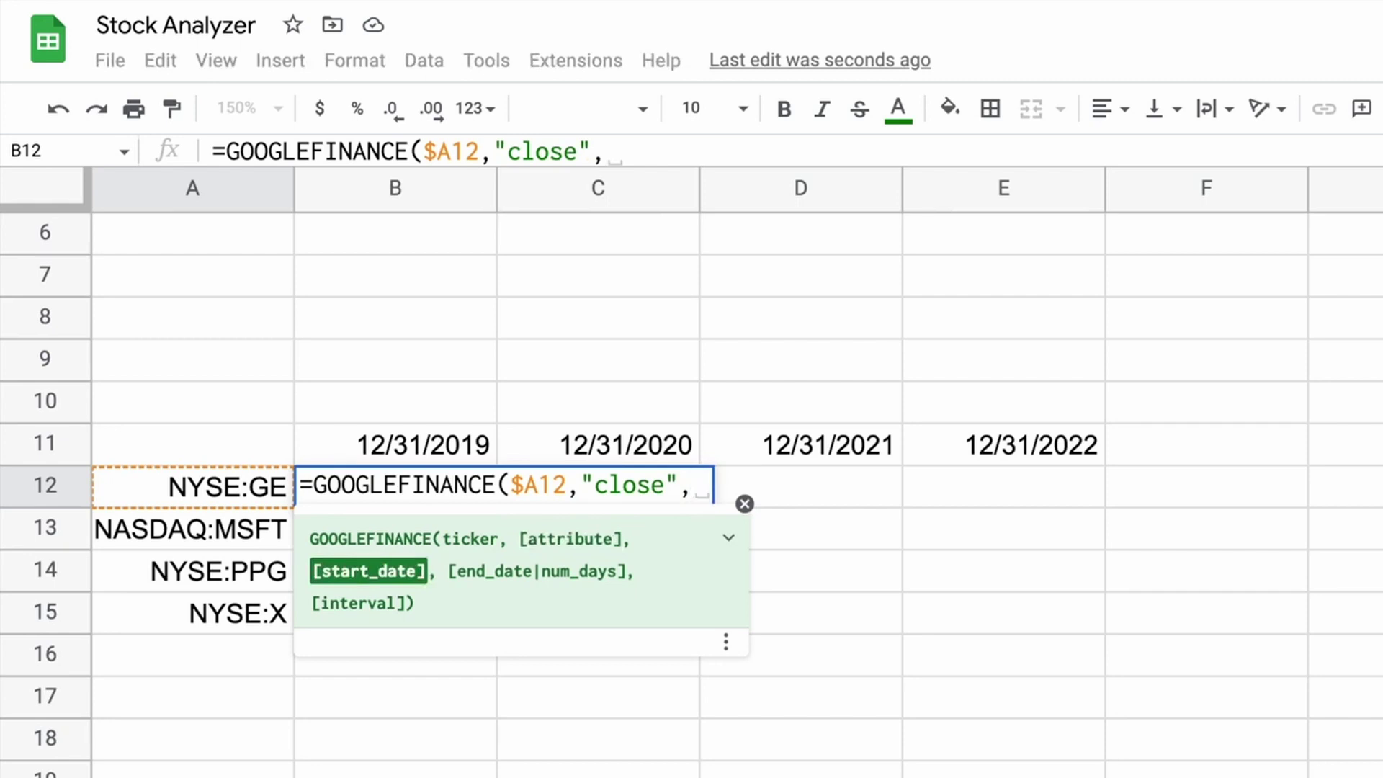
{"action": "left_click", "coordinate": [396, 444]}
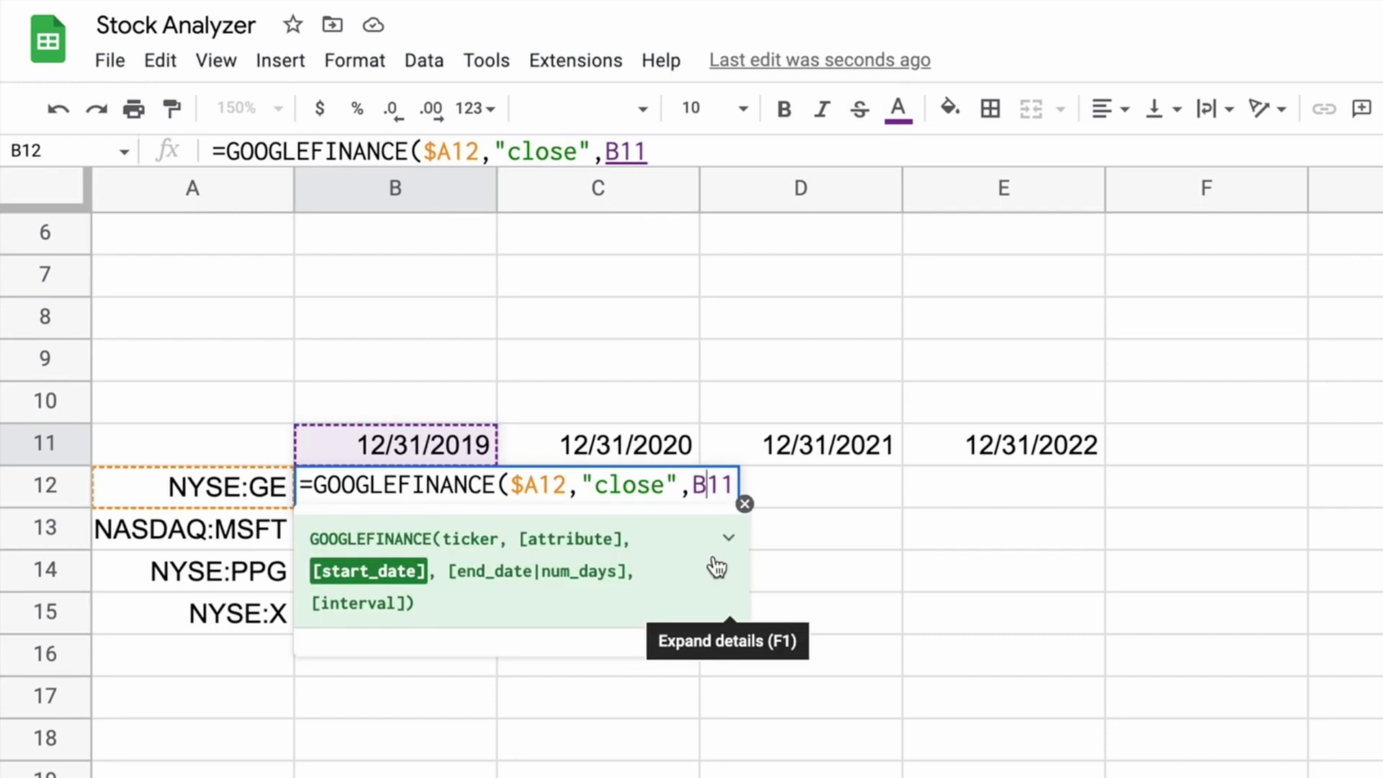
{"action": "type", "text": "$"}
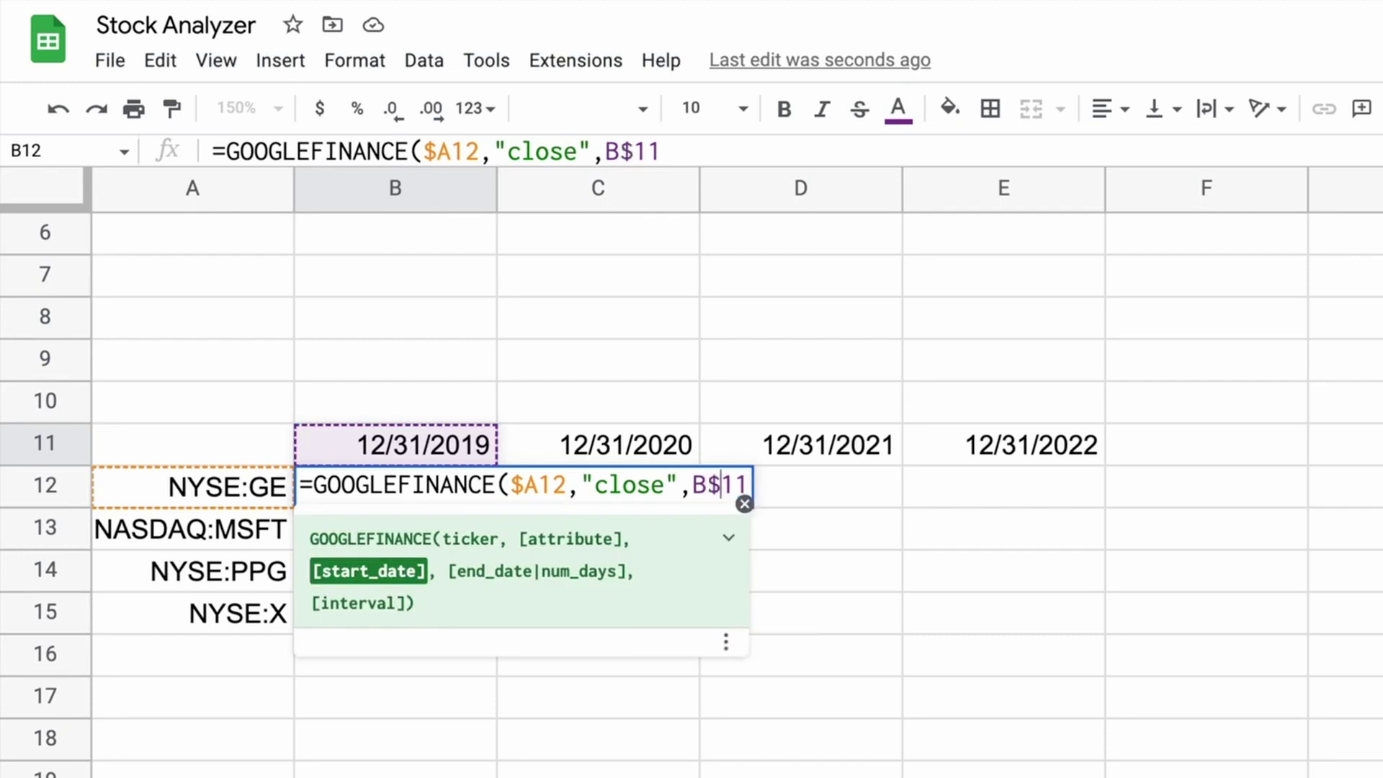
{"action": "key", "text": "Right"}
{"action": "key", "text": "Right"}
{"action": "type", "text": ")"}
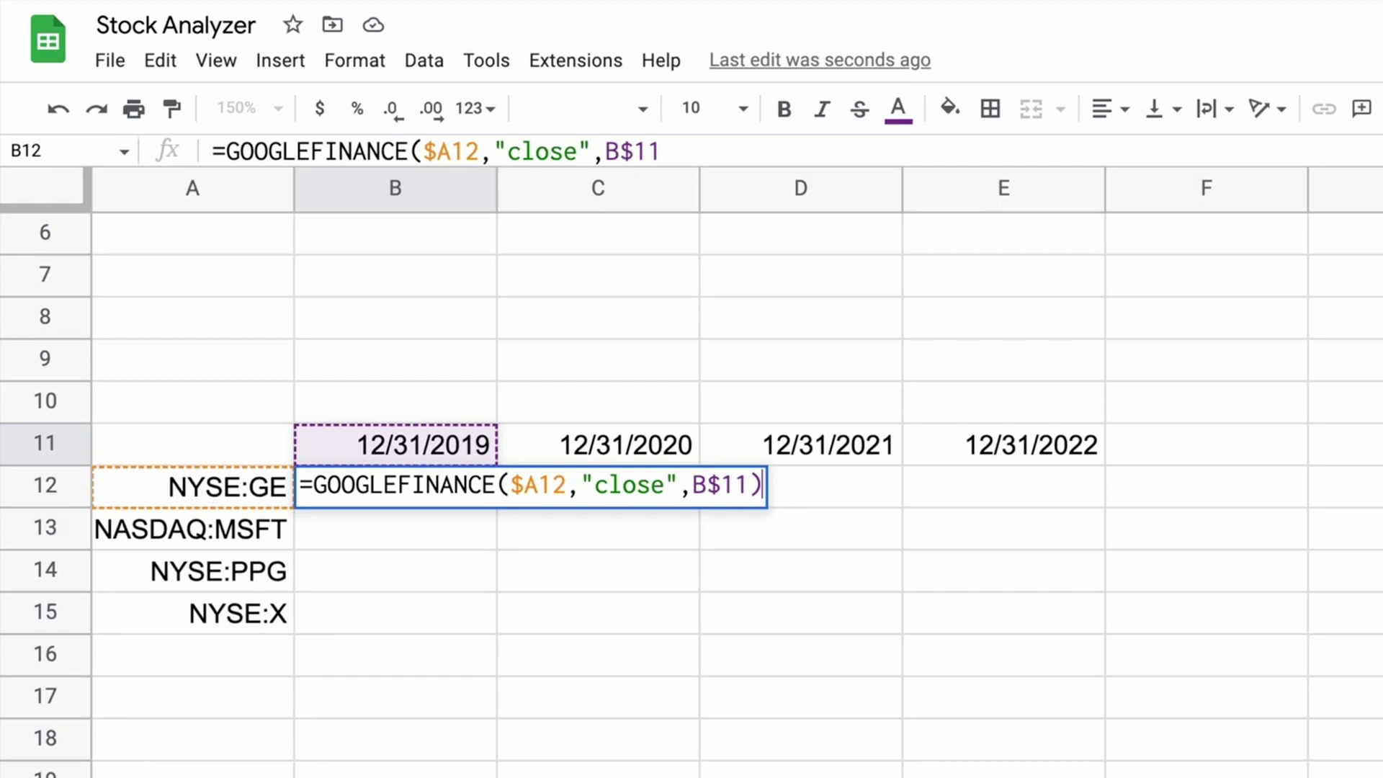
{"action": "key", "text": "Return"}
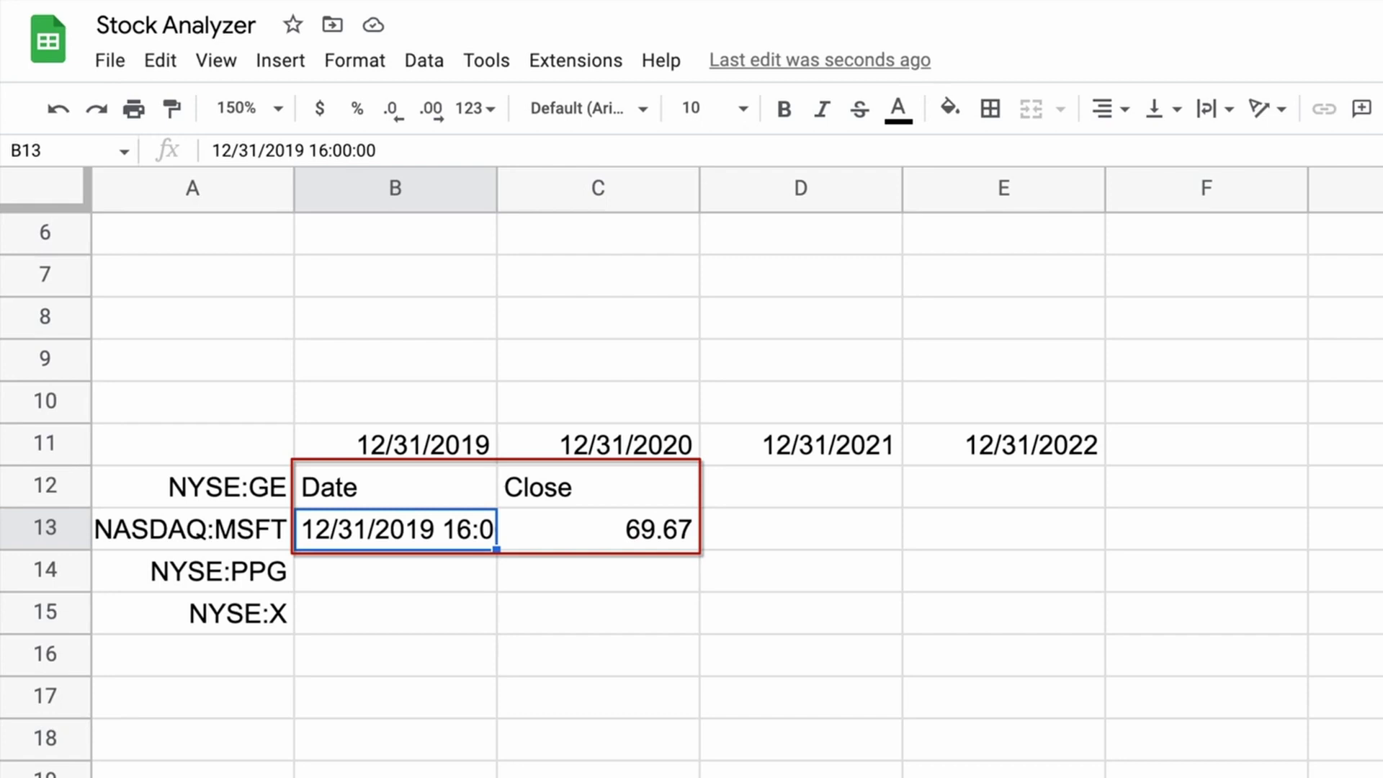
Inspect B12's output: the Date and Close headers and the 12/31/2019 close of 69.67.
{"action": "left_click", "coordinate": [395, 487]}
{"action": "left_click", "coordinate": [395, 529]}
{"action": "left_click", "coordinate": [395, 487]}
{"action": "left_click", "coordinate": [598, 487]}
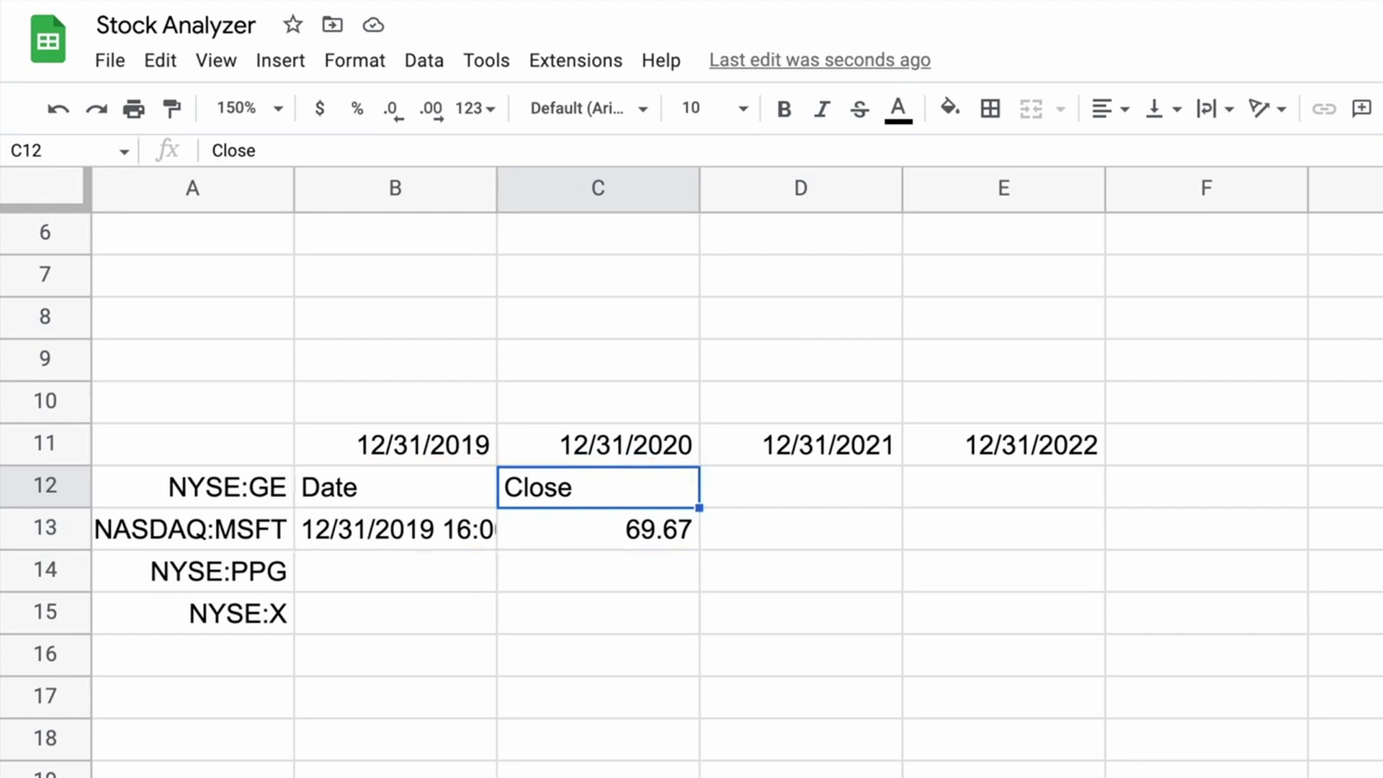
{"action": "left_click", "coordinate": [598, 528]}
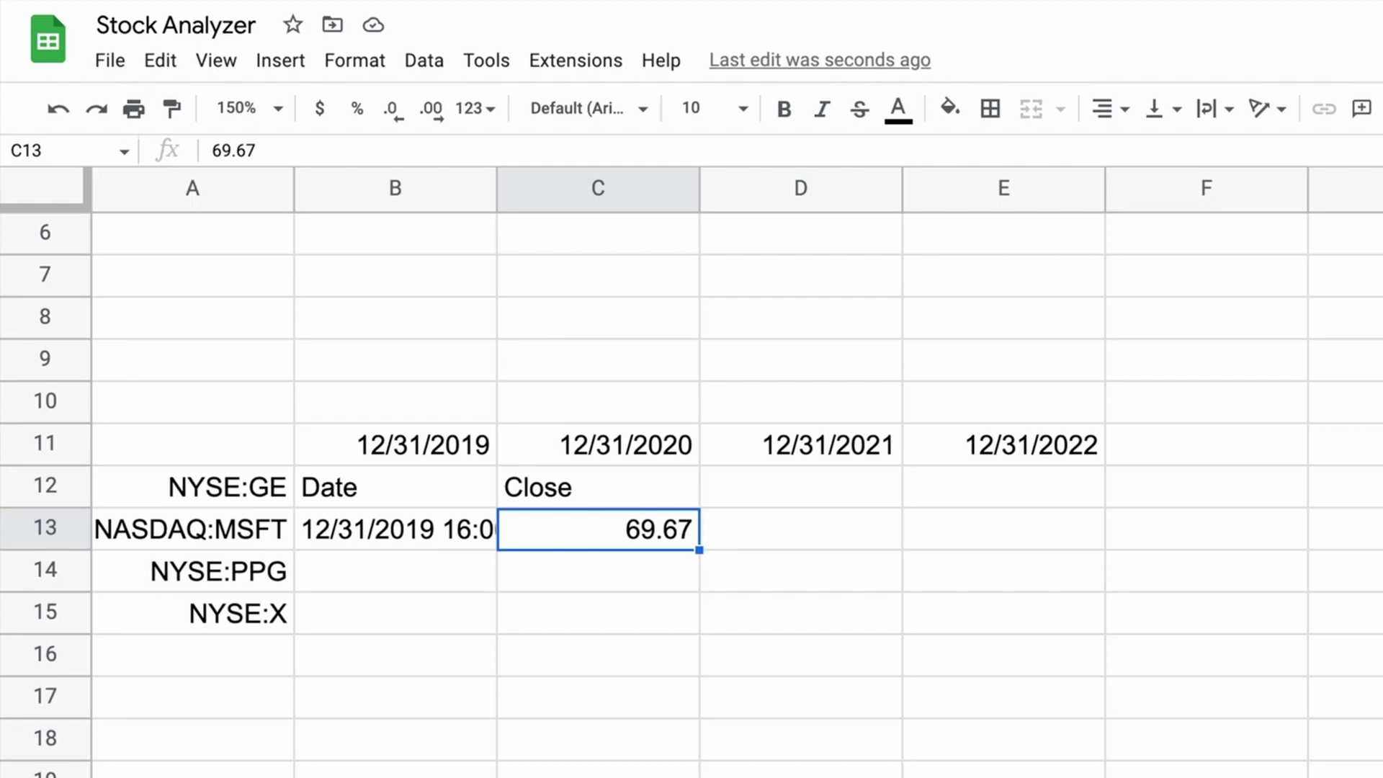
{"action": "key", "text": "Left"}
{"action": "key", "text": "Up"}
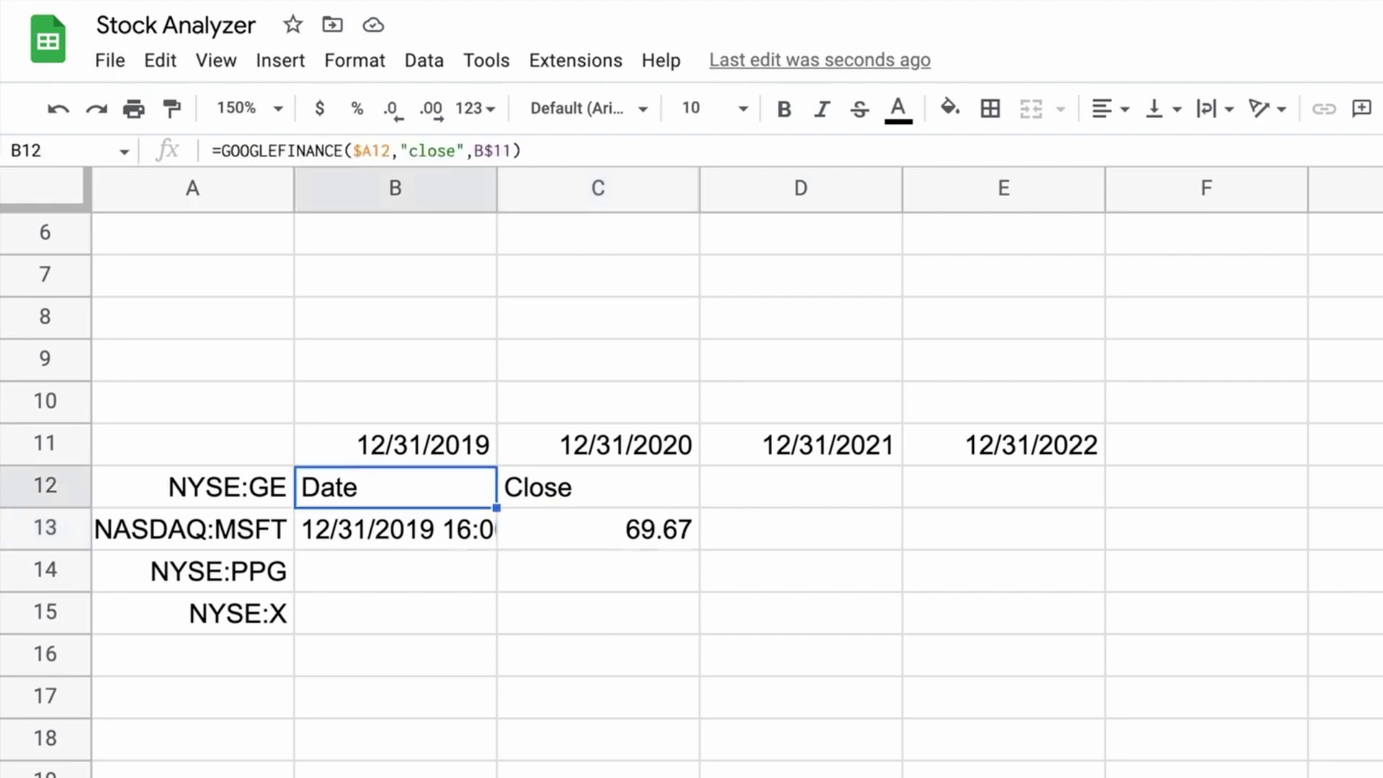
{"action": "key", "text": "Return"}
Wrap B12's GOOGLEFINANCE close lookup in INDEX(...,2,2) so it returns just GE's closing price.
{"action": "left_click", "coordinate": [312, 484]}
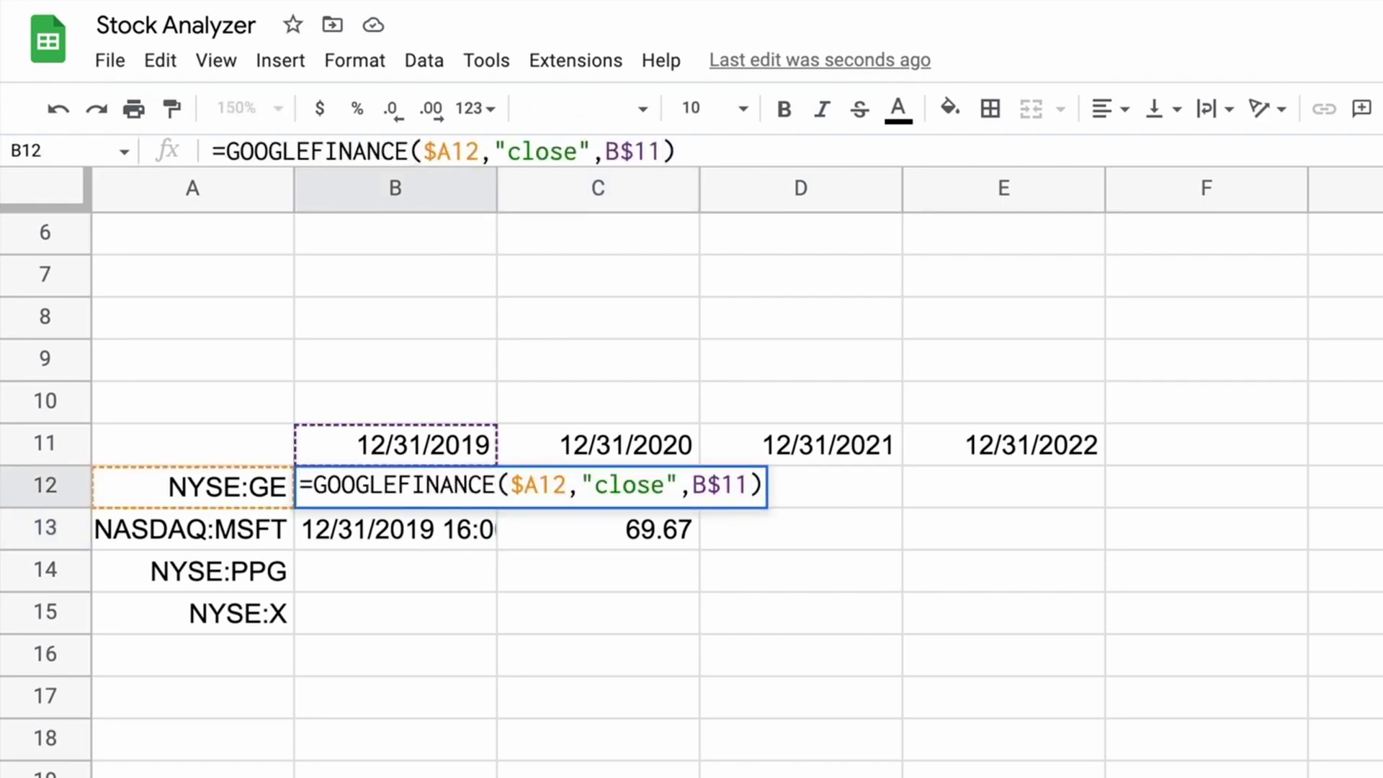
{"action": "type", "text": "INDEX"}
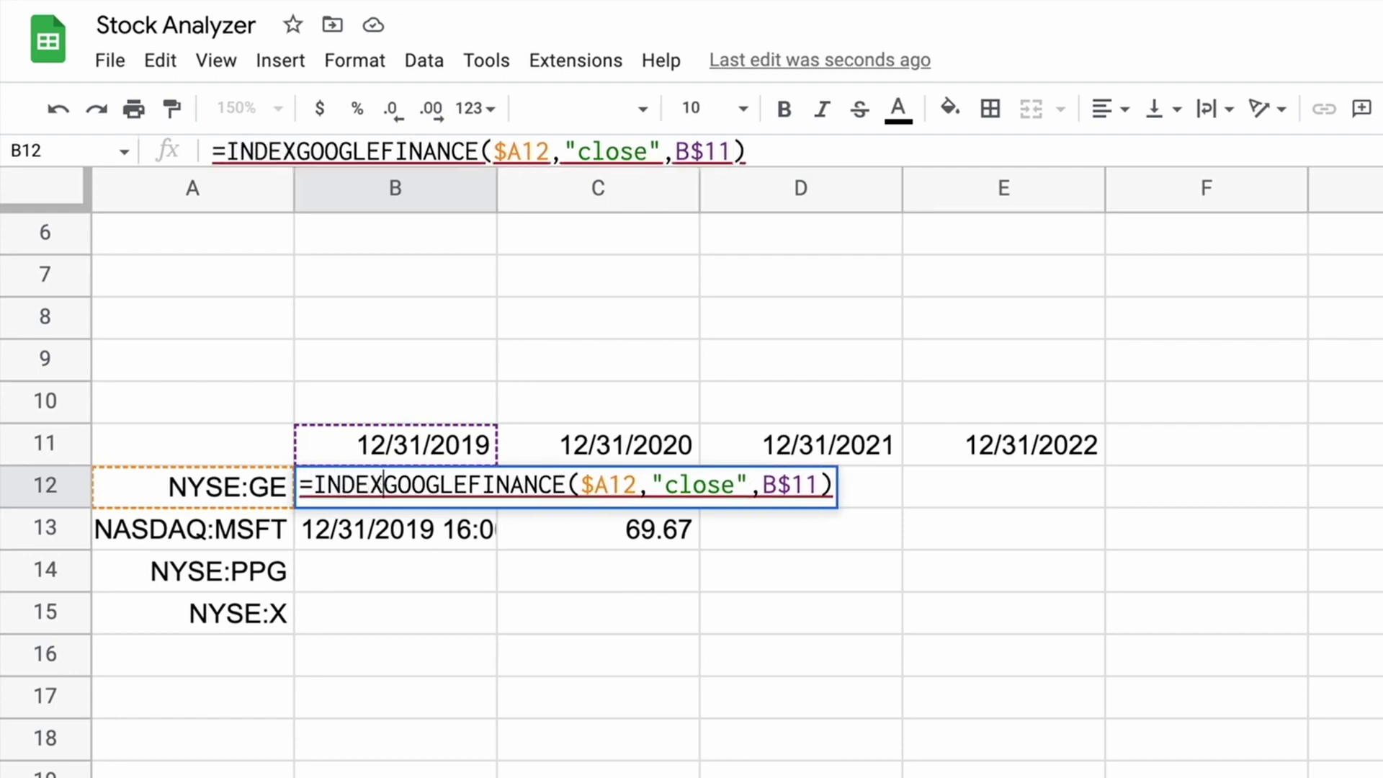
{"action": "type", "text": "("}
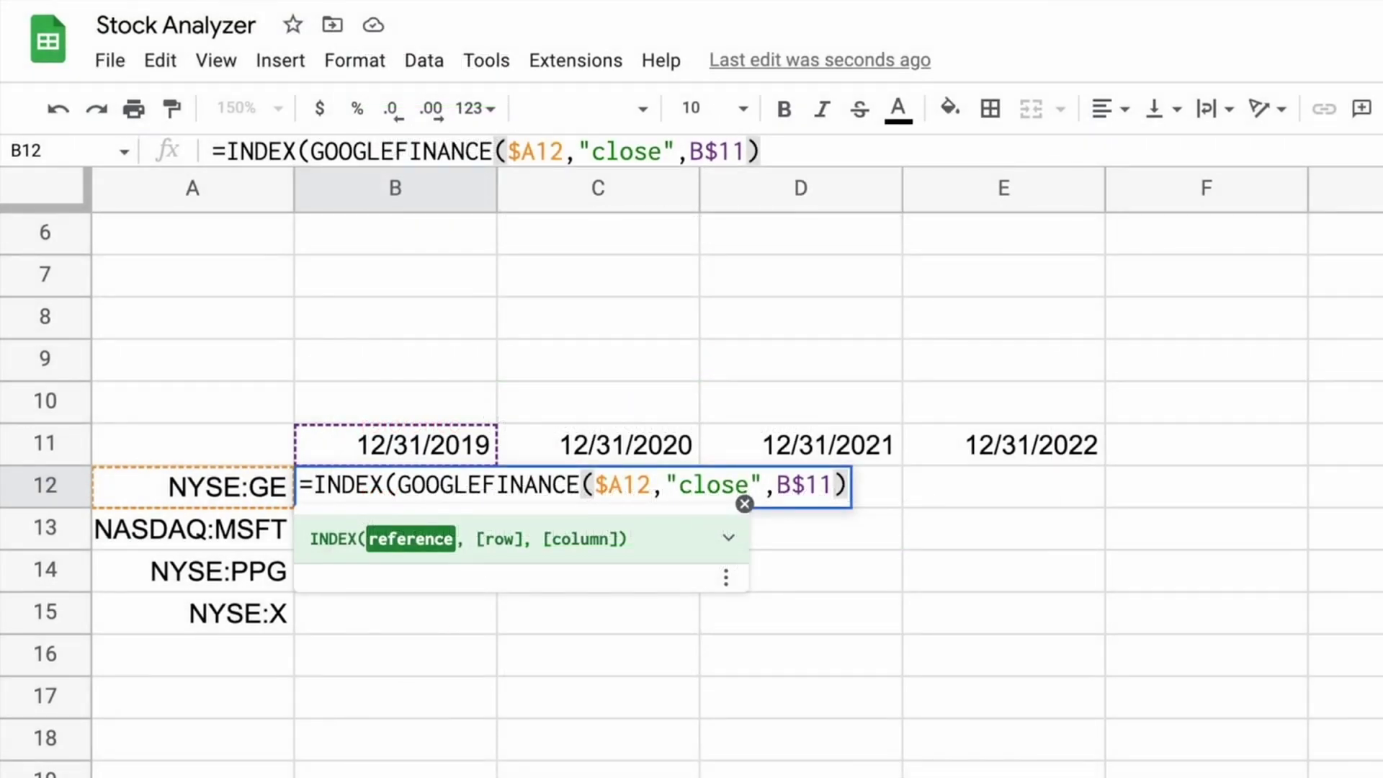
{"action": "type", "text": ","}
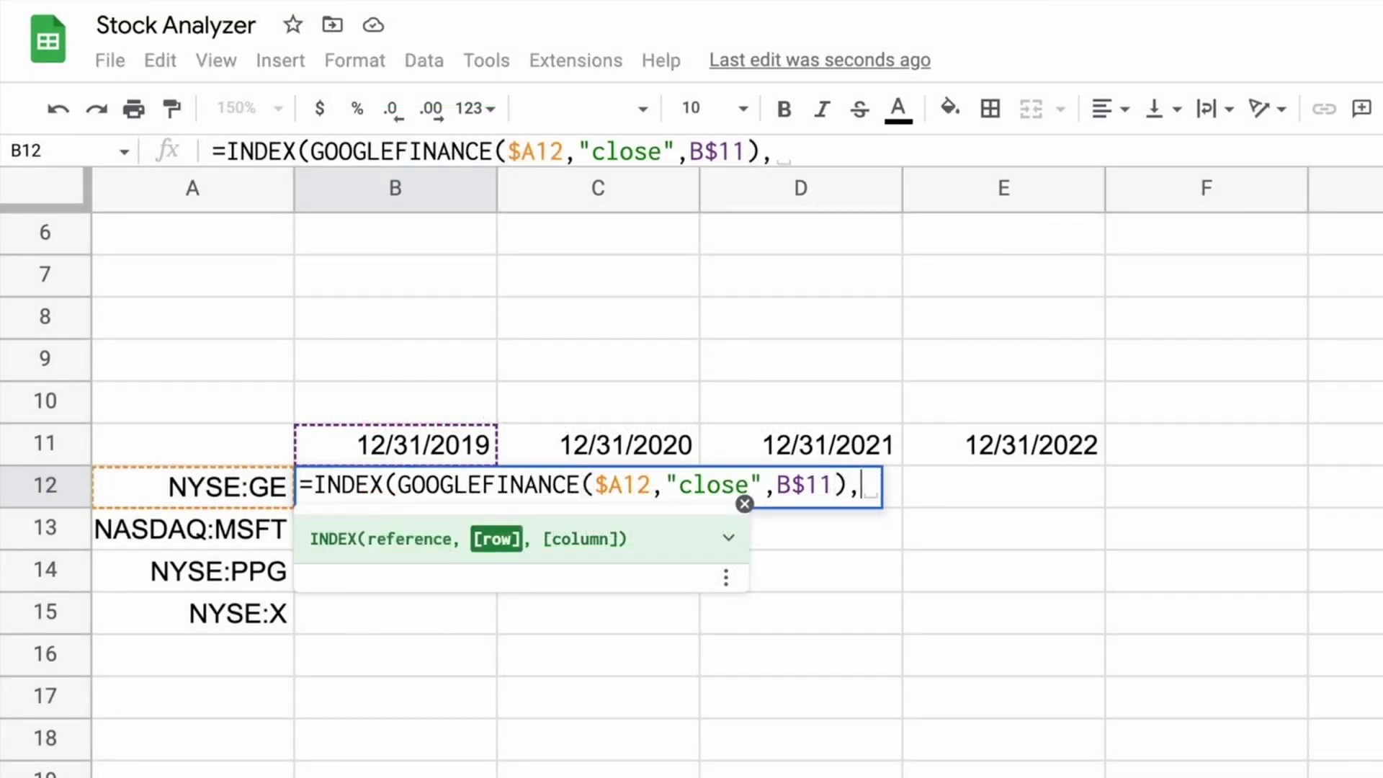
{"action": "type", "text": "2,2"}
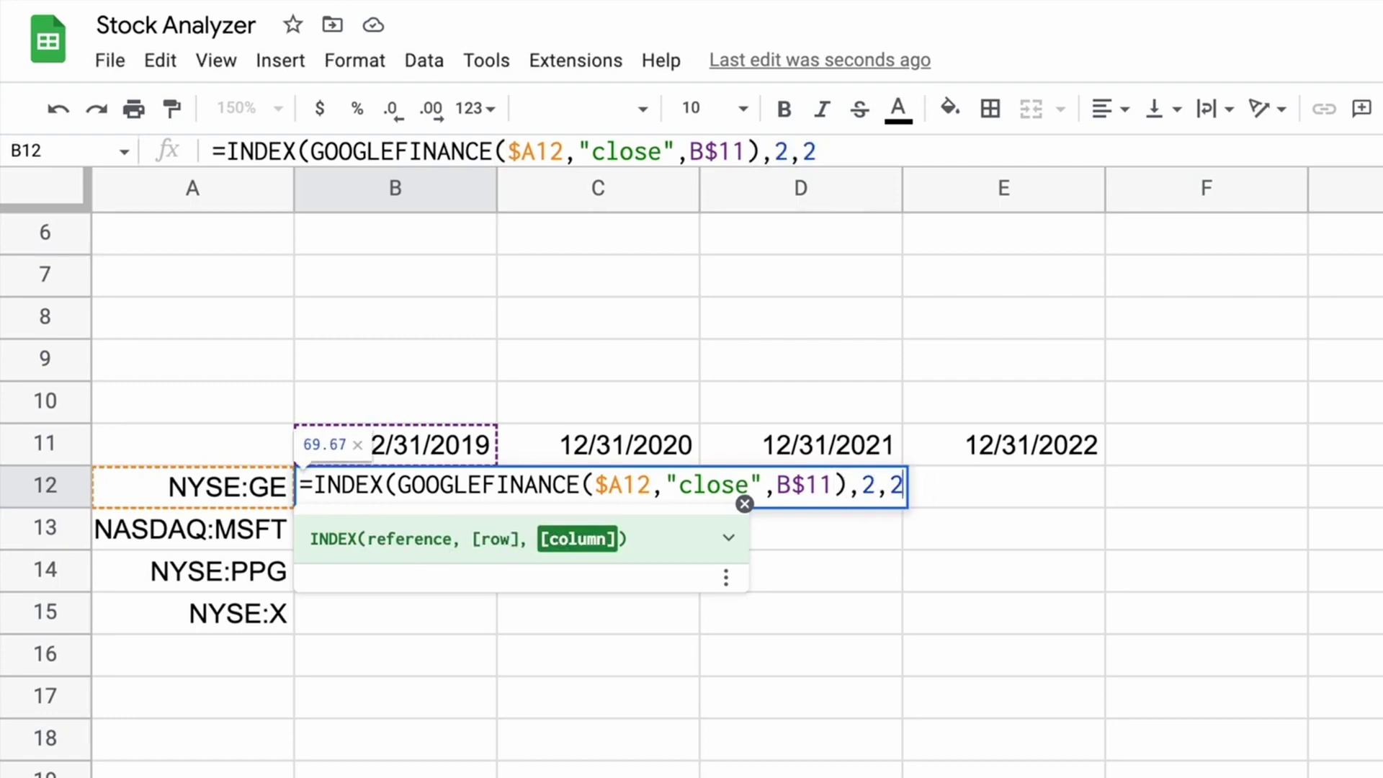
Finish B12's INDEX closing-price formula and copy it across the price table.
{"action": "type", "text": ")"}
{"action": "key", "text": "Return"}
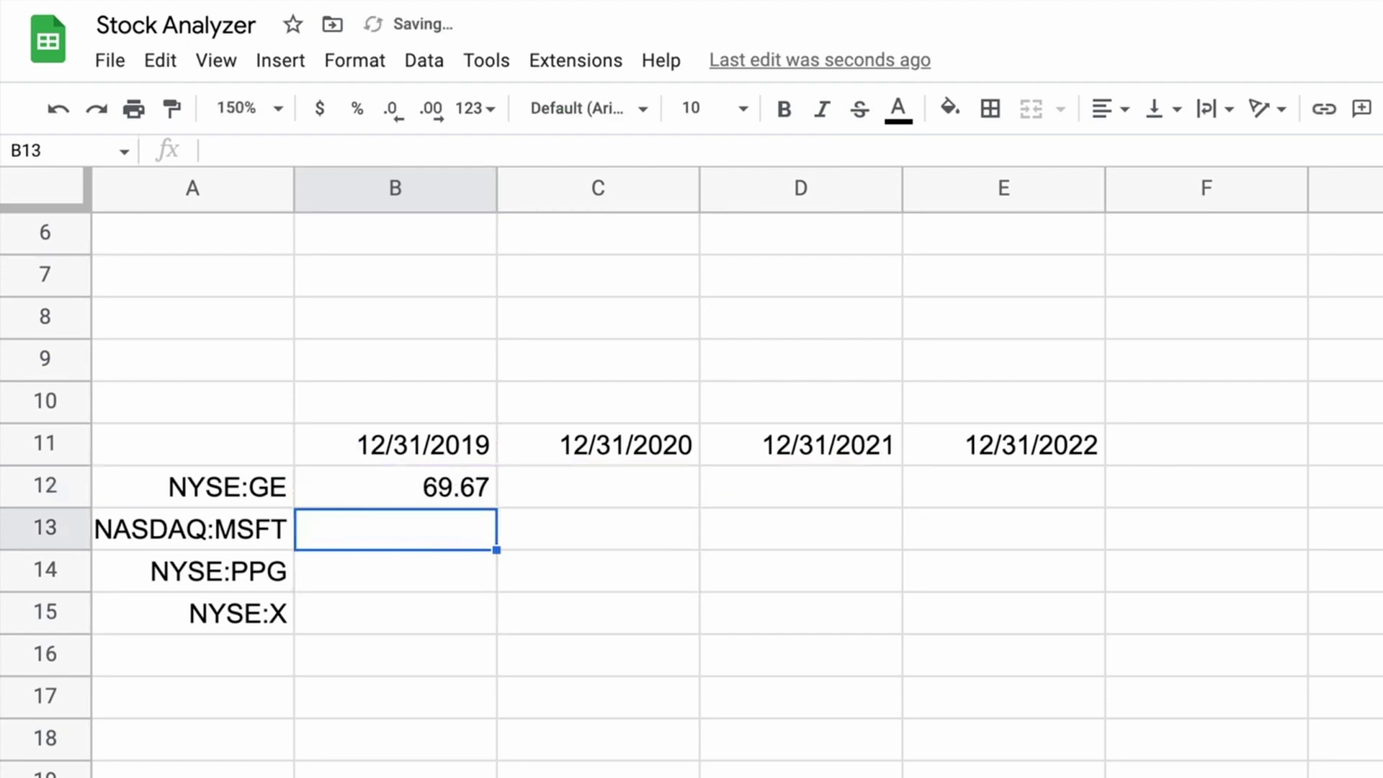
{"action": "left_click", "coordinate": [472, 490]}
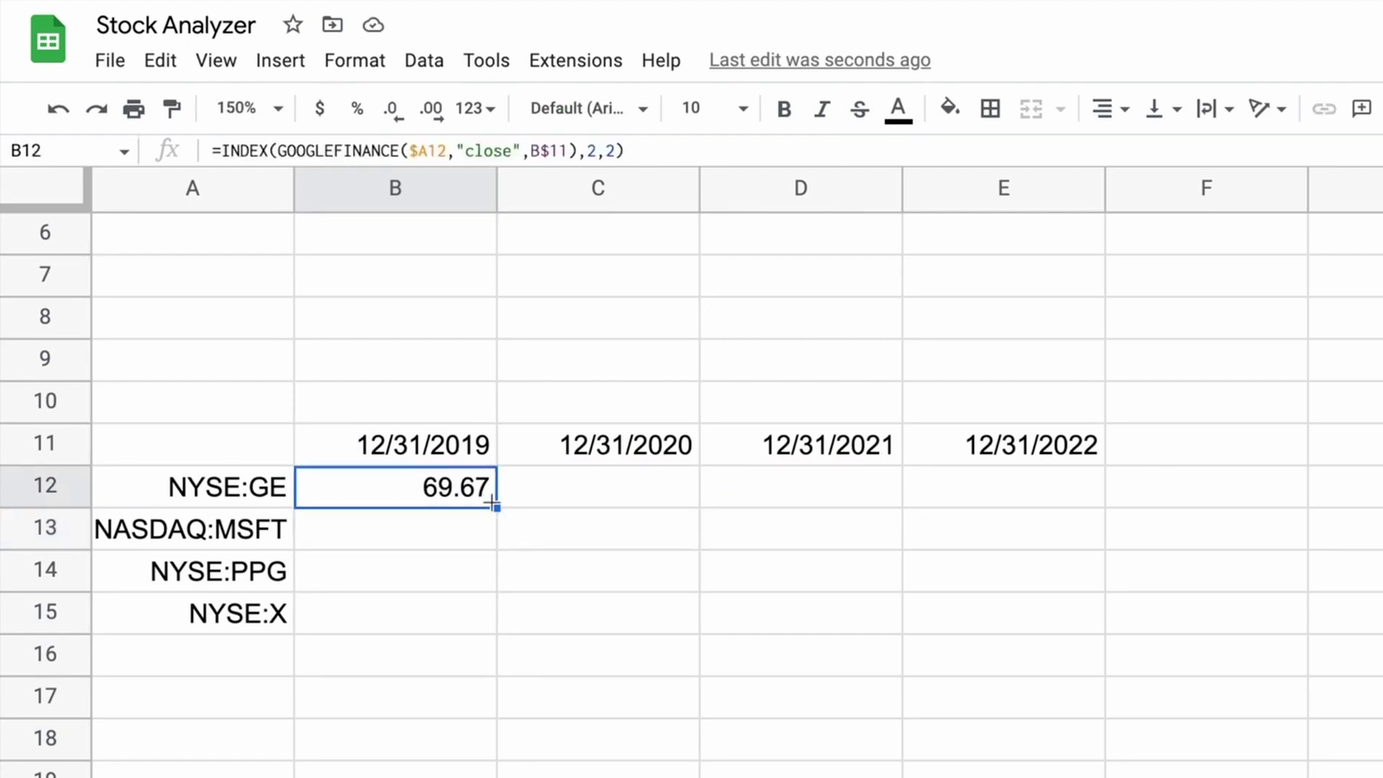
{"action": "left_click_drag", "start_coordinate": [495, 509], "coordinate": [1003, 616]}
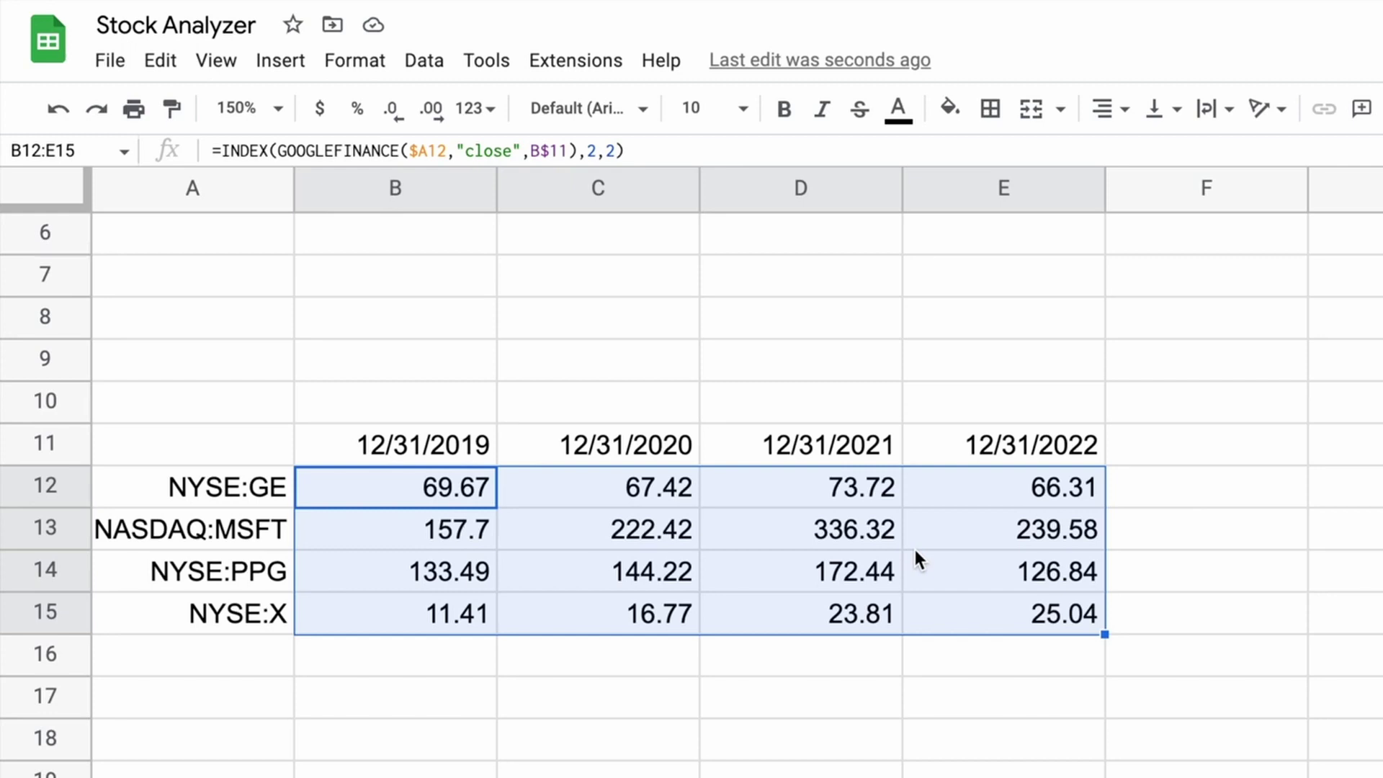
Check the copied closing-price formulas and dates in columns C through E.
{"action": "left_click", "coordinate": [692, 451]}
{"action": "left_click", "coordinate": [674, 488]}
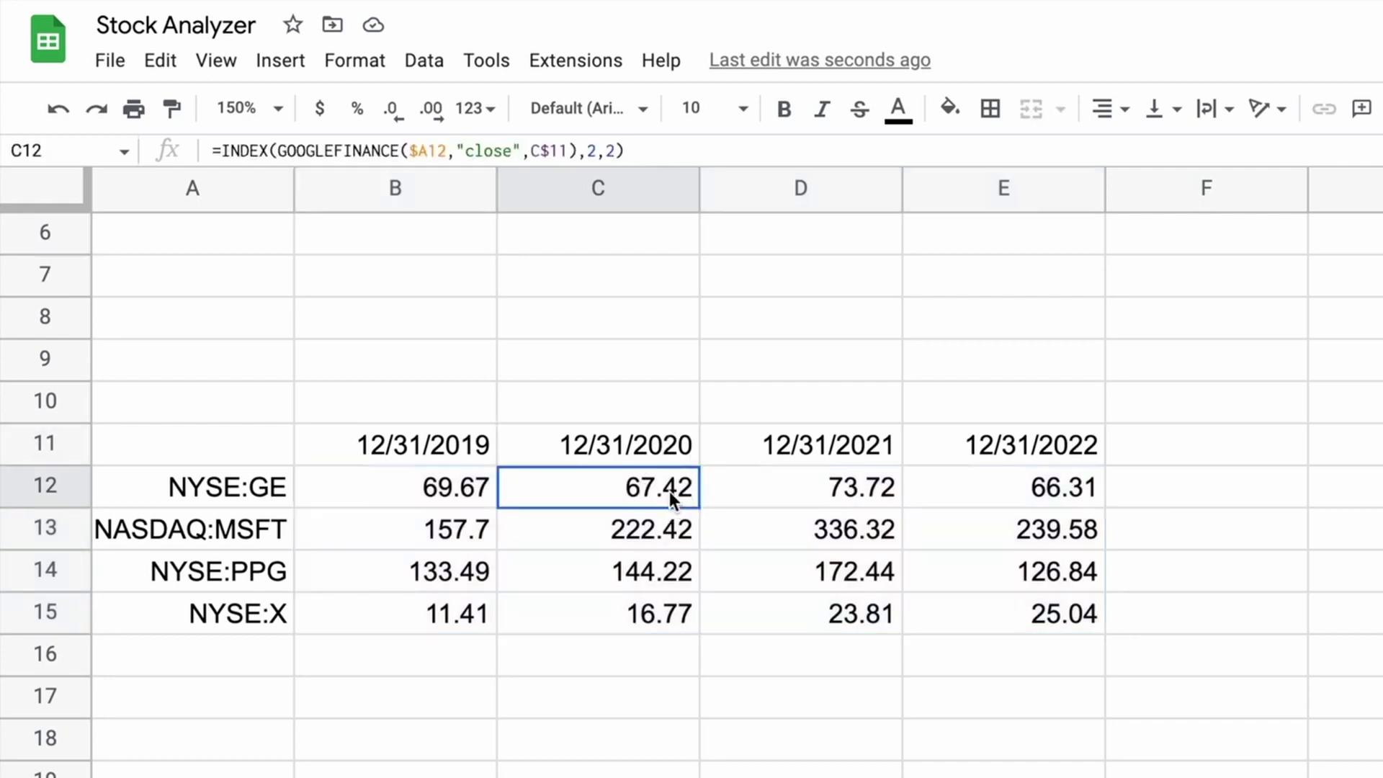
{"action": "left_click", "coordinate": [753, 481]}
{"action": "left_click", "coordinate": [928, 485]}
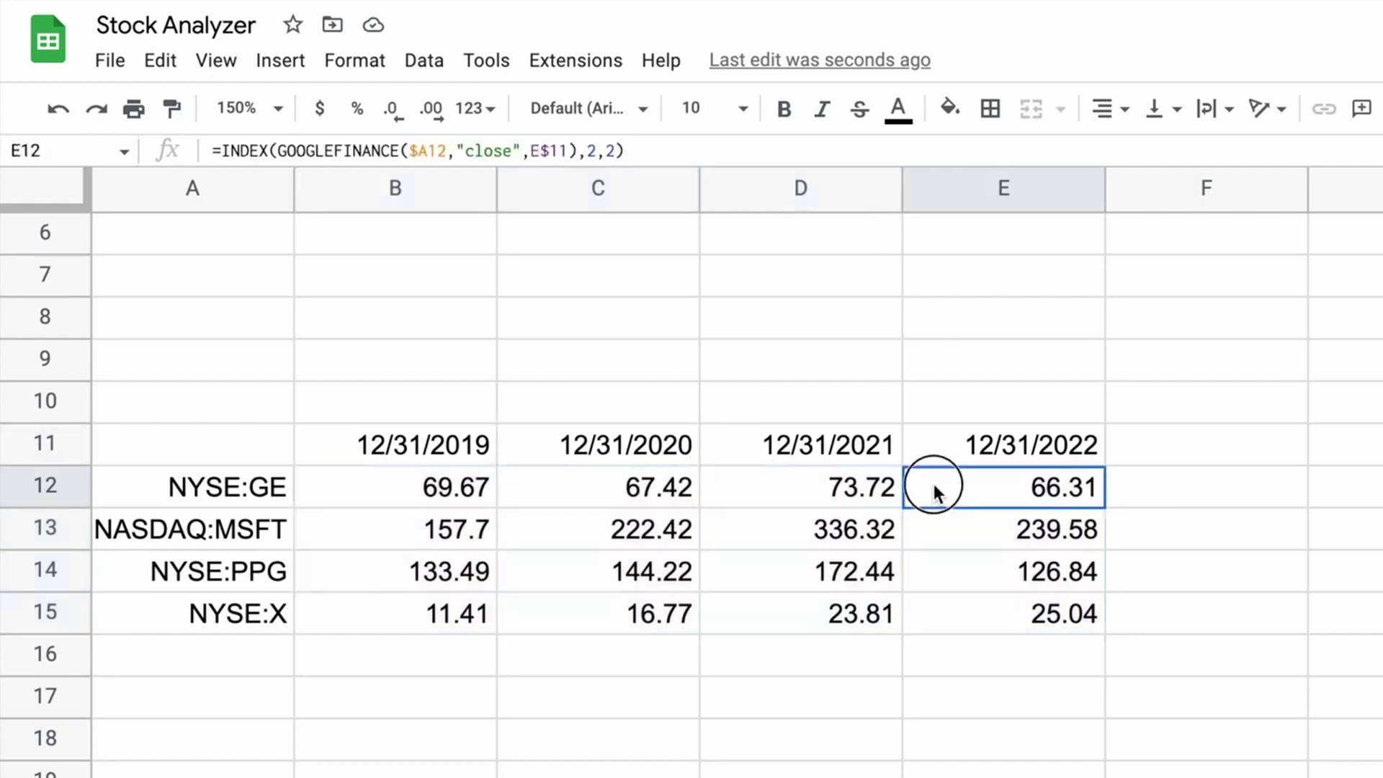
{"action": "left_click", "coordinate": [944, 525]}
Move the 2021 and 2022 price columns one column right, starting at E11.
{"action": "left_click_drag", "start_coordinate": [806, 438], "coordinate": [966, 611]}
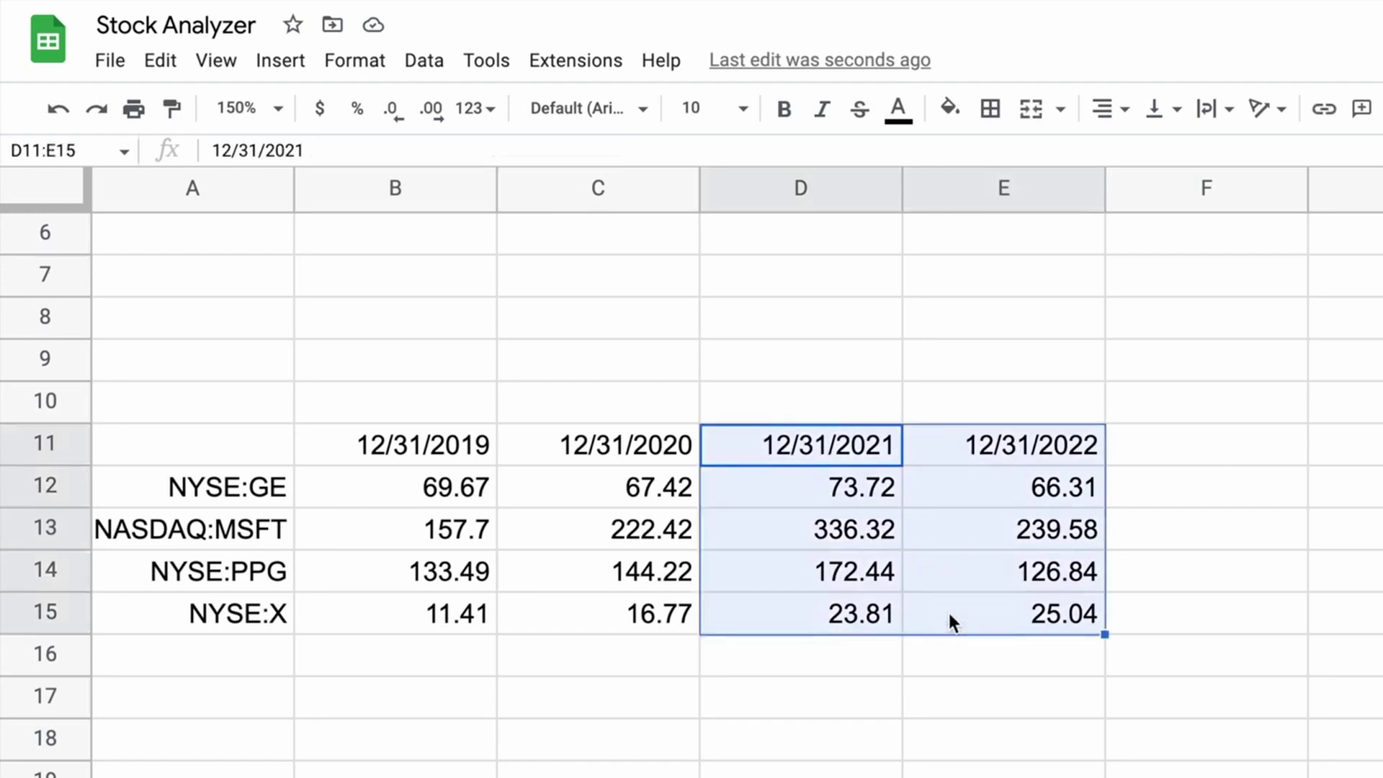
{"action": "left_click", "coordinate": [987, 607], "text": "shift"}
{"action": "key", "text": "ctrl+x"}
{"action": "key", "text": "Right"}
{"action": "key", "text": "ctrl+v"}
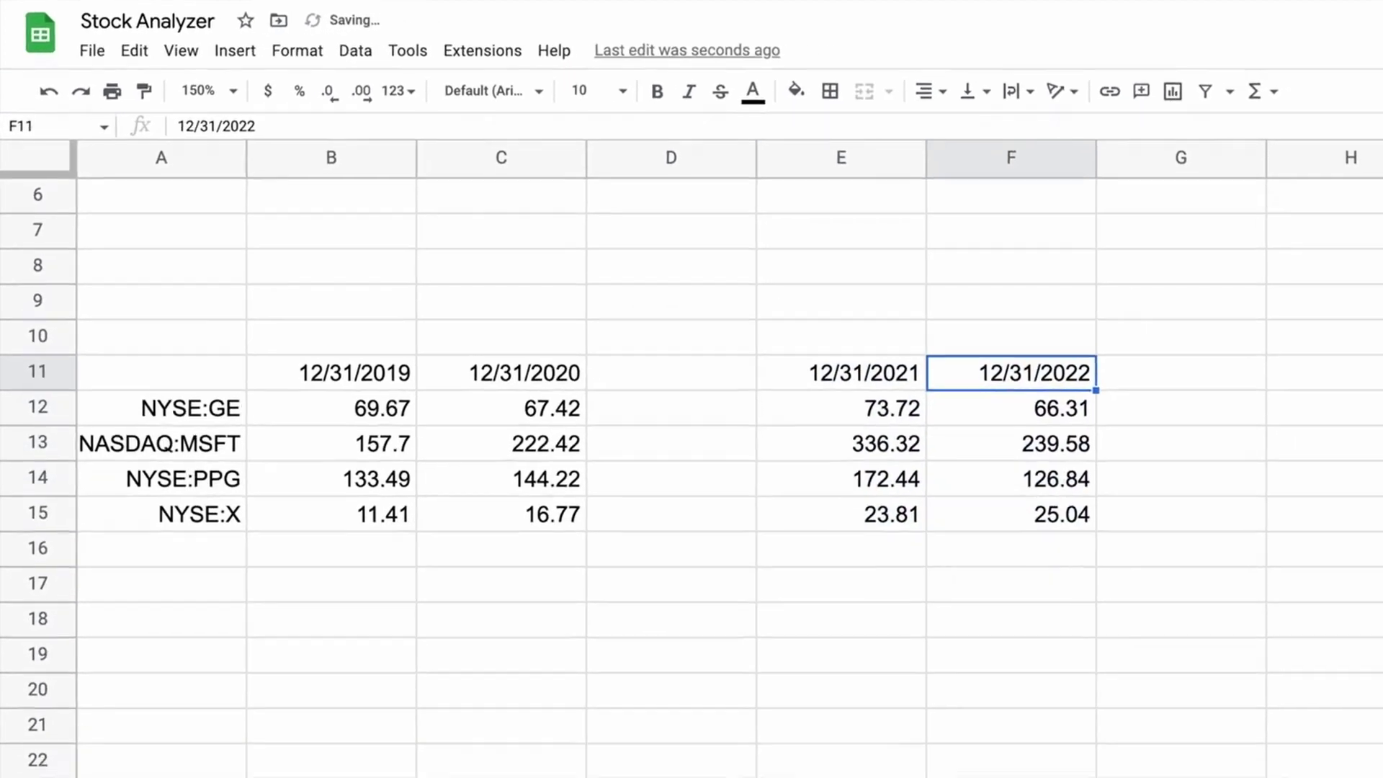
Shift the 2022 prices further right into column G, leaving D11 empty.
{"action": "key", "text": "shift+Down"}
{"action": "key", "text": "shift+Down"}
{"action": "key", "text": "shift+Down"}
{"action": "key", "text": "shift+Down"}
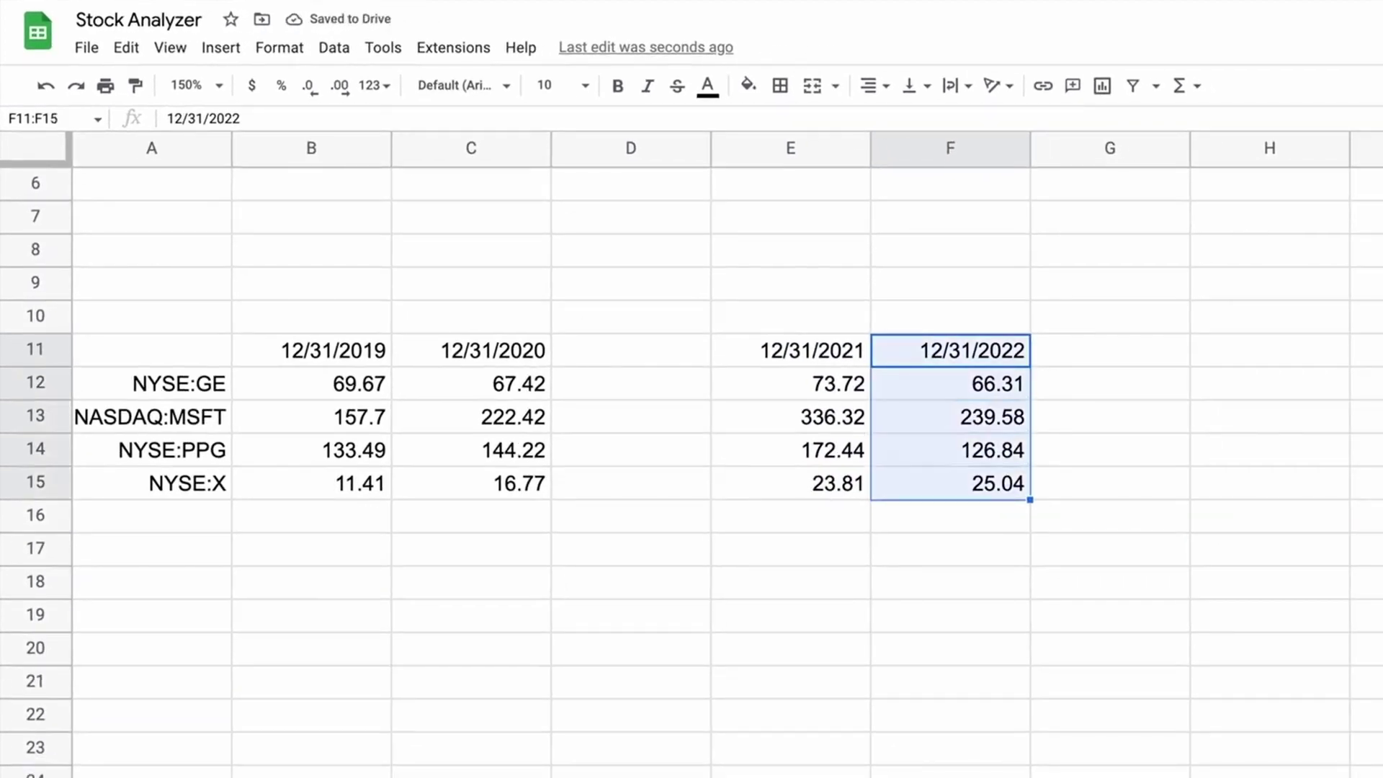
{"action": "key", "text": "ctrl+x"}
{"action": "key", "text": "Right"}
{"action": "key", "text": "ctrl+v"}
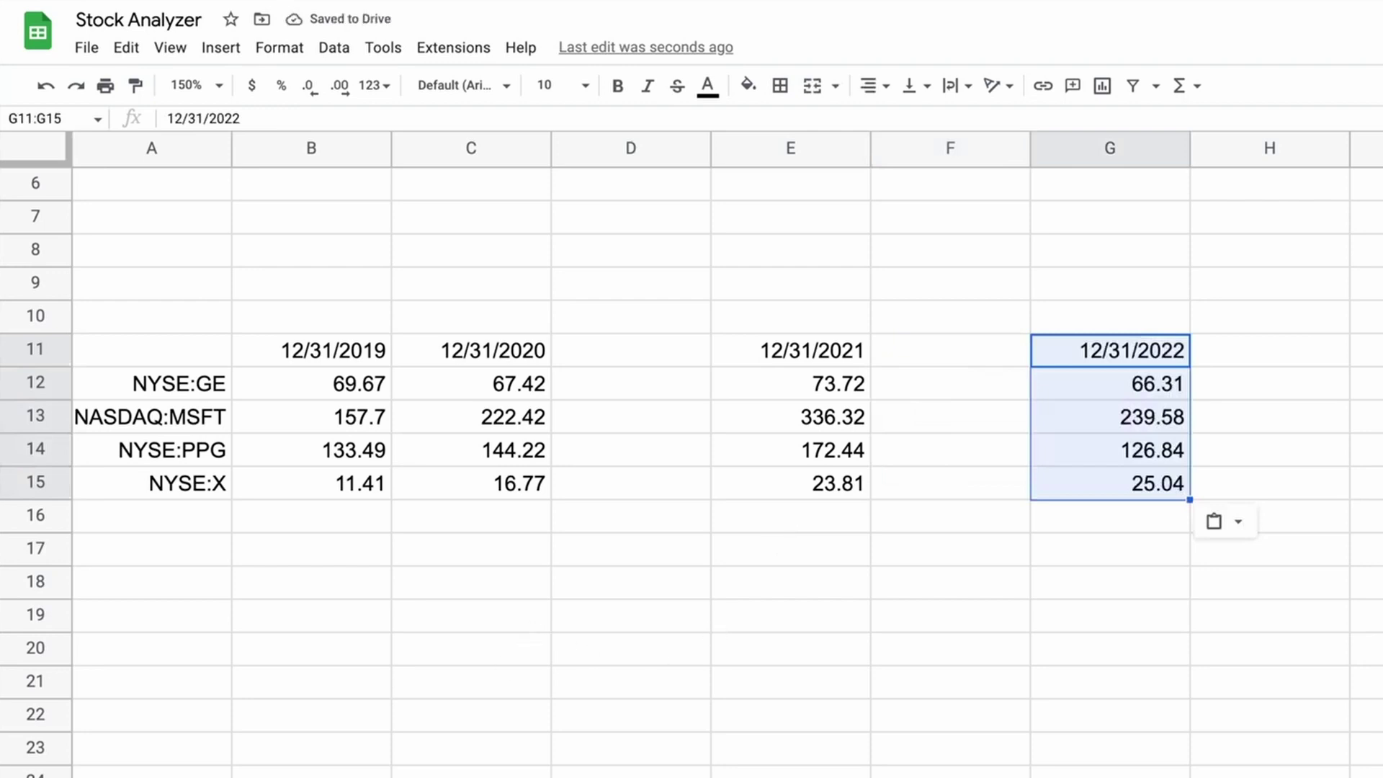
{"action": "left_click", "coordinate": [593, 364]}
Put the '19-20 % Change' heading in D11 and copy it to F11 and H11.
{"action": "key", "text": "ctrl+v"}
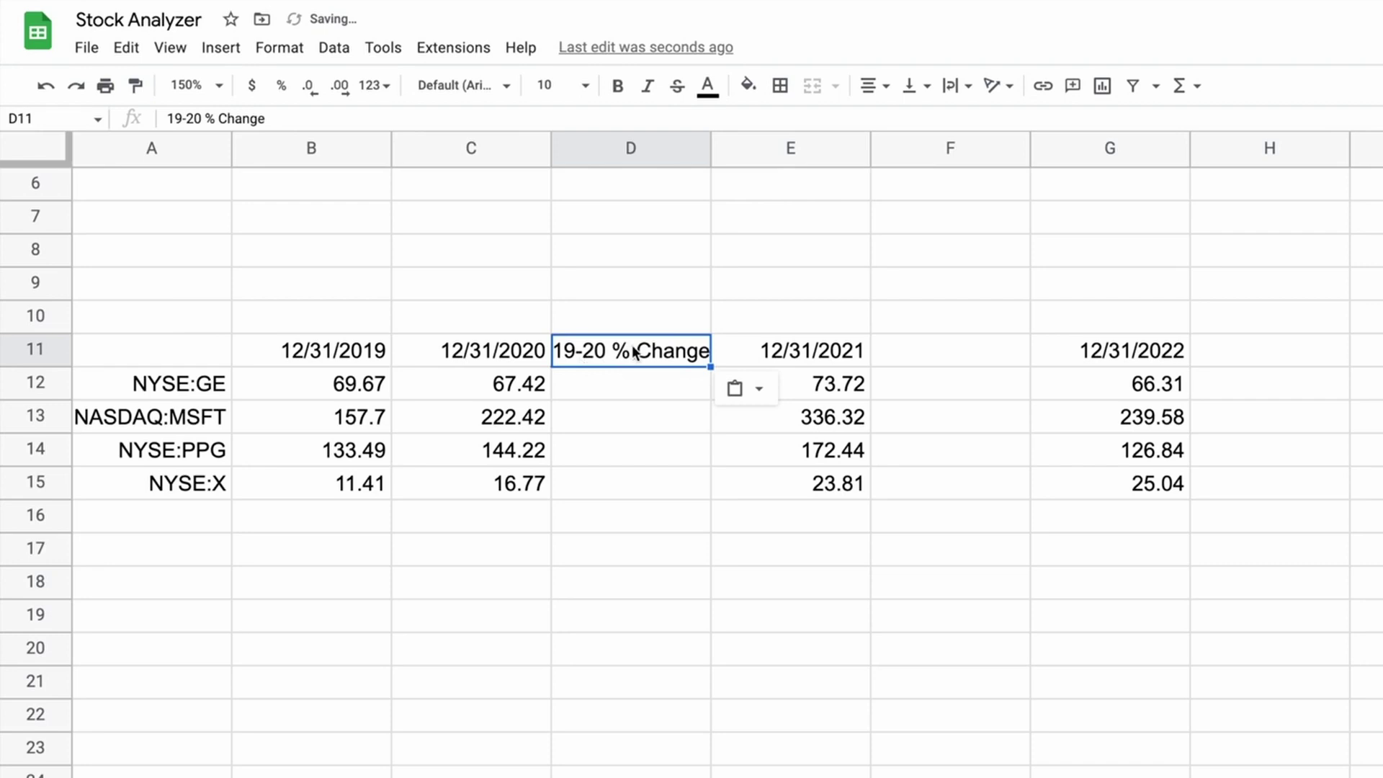
{"action": "key", "text": "ctrl+c"}
{"action": "left_click", "coordinate": [913, 345]}
{"action": "key", "text": "ctrl+v"}
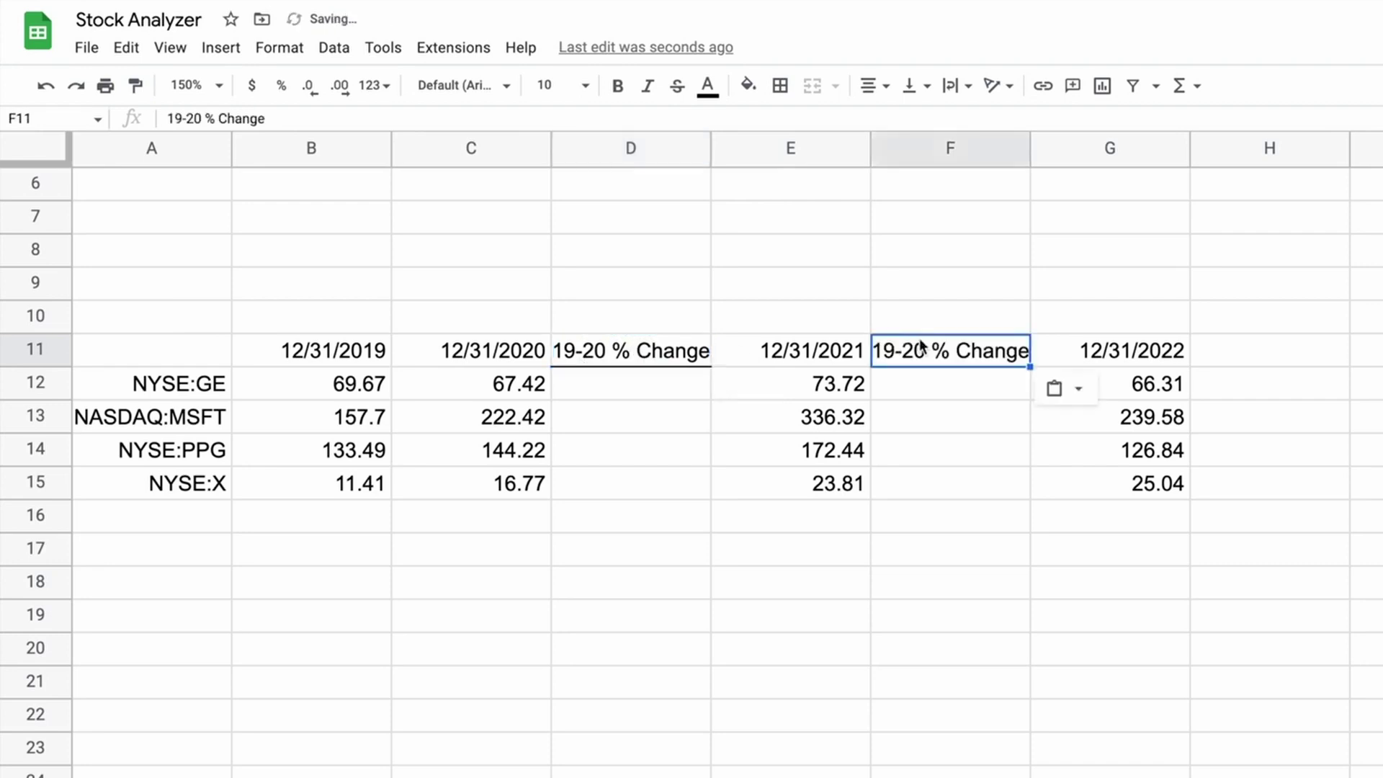
{"action": "left_click", "coordinate": [1293, 361]}
{"action": "key", "text": "ctrl+v"}
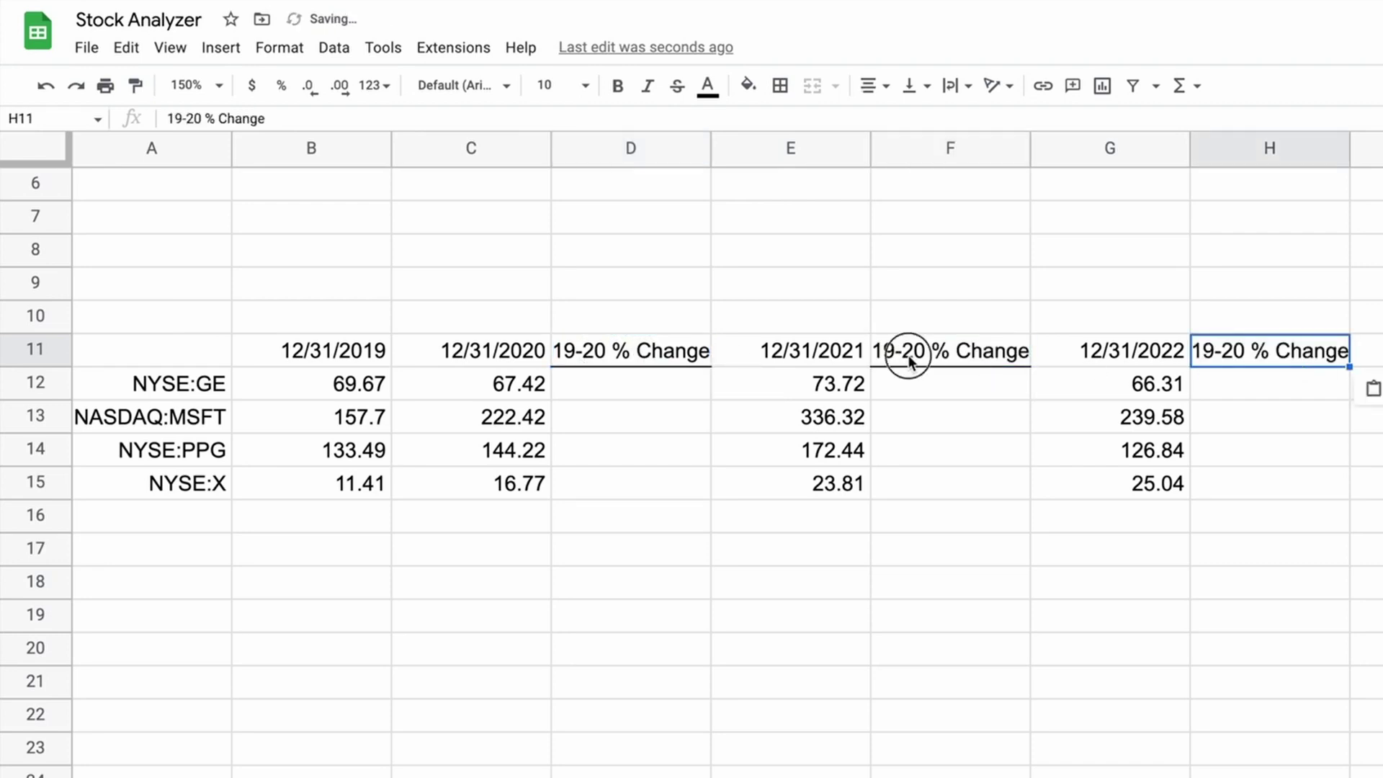
Change the F11 heading to '20-21 % Change'.
{"action": "double_click", "coordinate": [897, 352]}
{"action": "left_click", "coordinate": [865, 349]}
{"action": "key", "text": "Delete"}
{"action": "key", "text": "Delete"}
{"action": "type", "text": "20"}
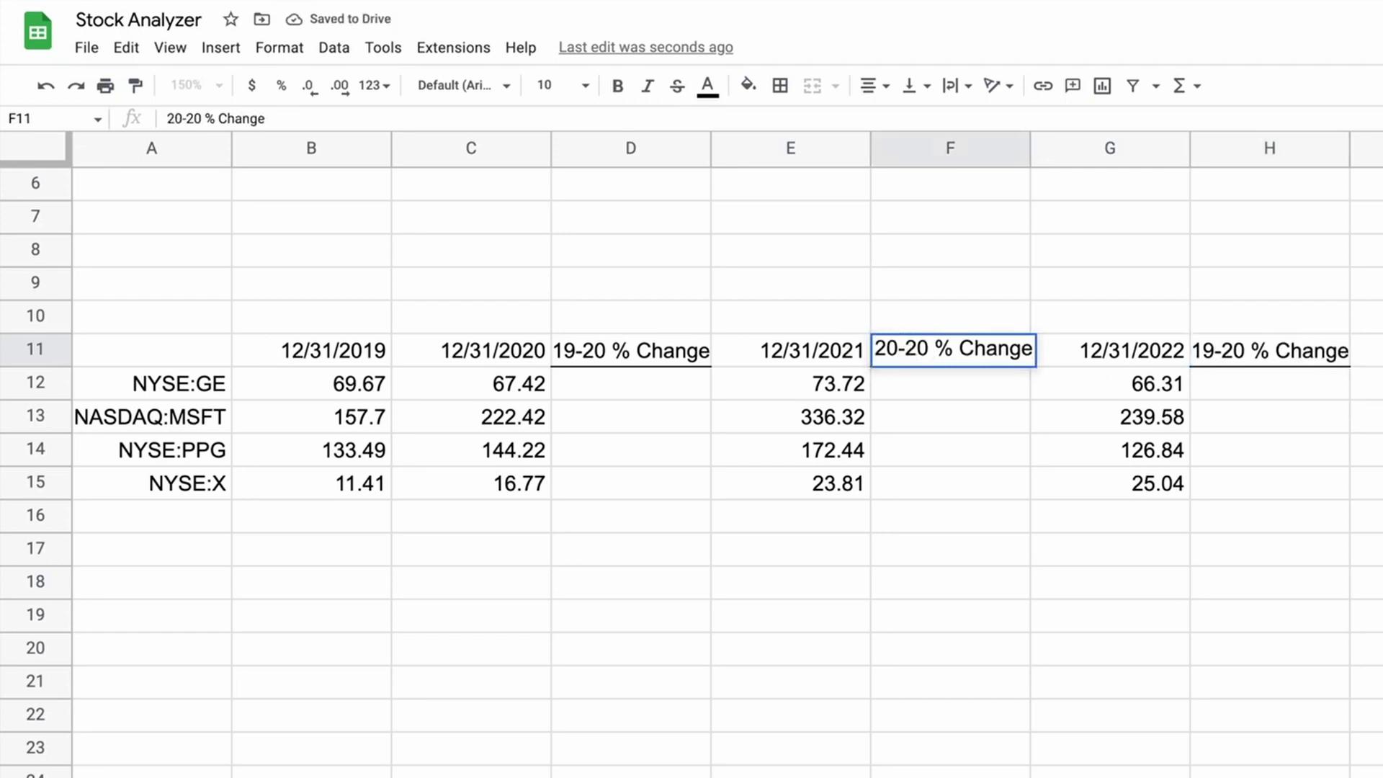
{"action": "key", "text": "Right"}
{"action": "key", "text": "Right"}
{"action": "key", "text": "Delete"}
{"action": "type", "text": "1"}
Change the H11 heading to '21-22 % Change'.
{"action": "double_click", "coordinate": [1268, 350]}
{"action": "key", "text": "Home"}
{"action": "key", "text": "Delete"}
{"action": "key", "text": "Delete"}
{"action": "type", "text": "21"}
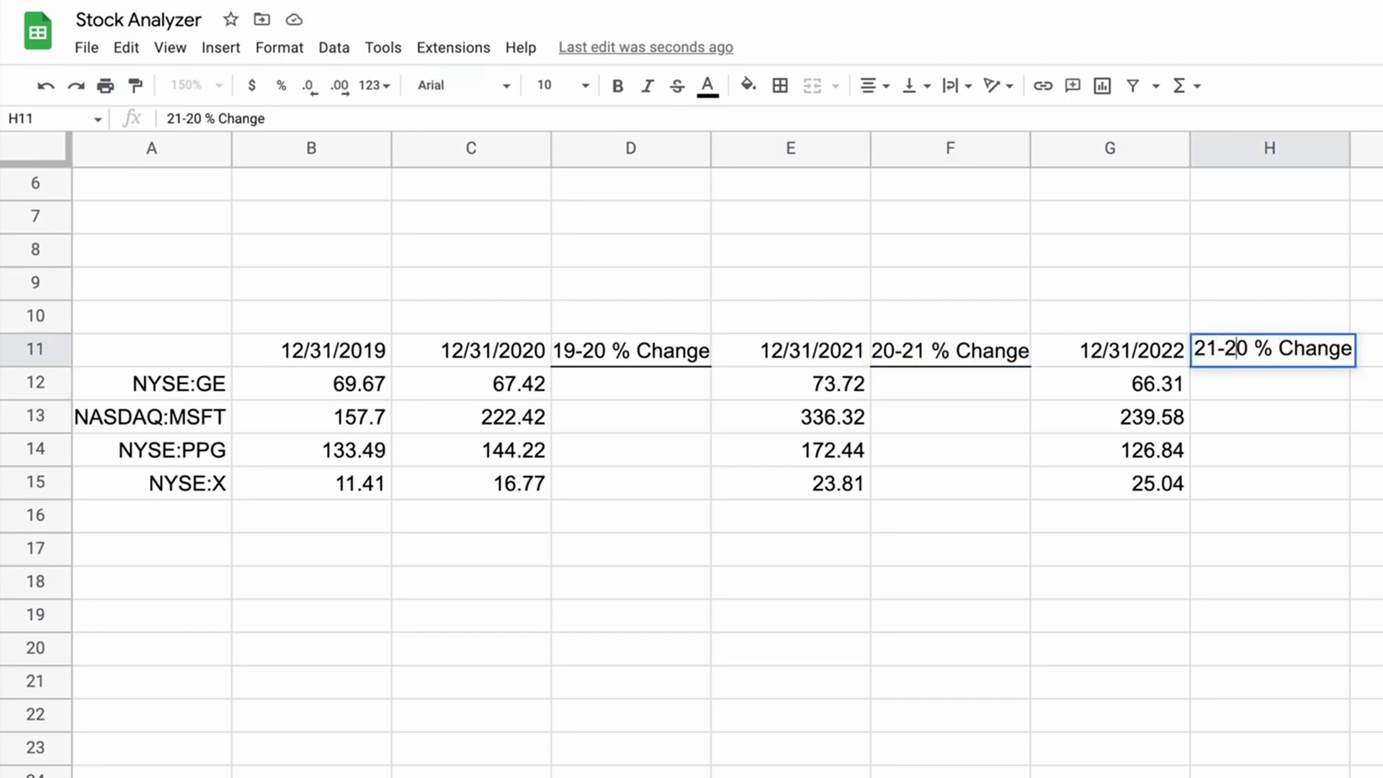
{"action": "key", "text": "Right"}
{"action": "key", "text": "Right"}
{"action": "key", "text": "Delete"}
{"action": "type", "text": "2"}
{"action": "key", "text": "Return"}
Give header row B11:H11 a bottom border and centred text, then begin =(C12-B12)/B12 in D12.
{"action": "left_click_drag", "start_coordinate": [317, 350], "coordinate": [631, 350]}
{"action": "left_click_drag", "start_coordinate": [814, 375], "coordinate": [1218, 346]}
{"action": "left_click", "coordinate": [780, 85]}
{"action": "left_click", "coordinate": [885, 159]}
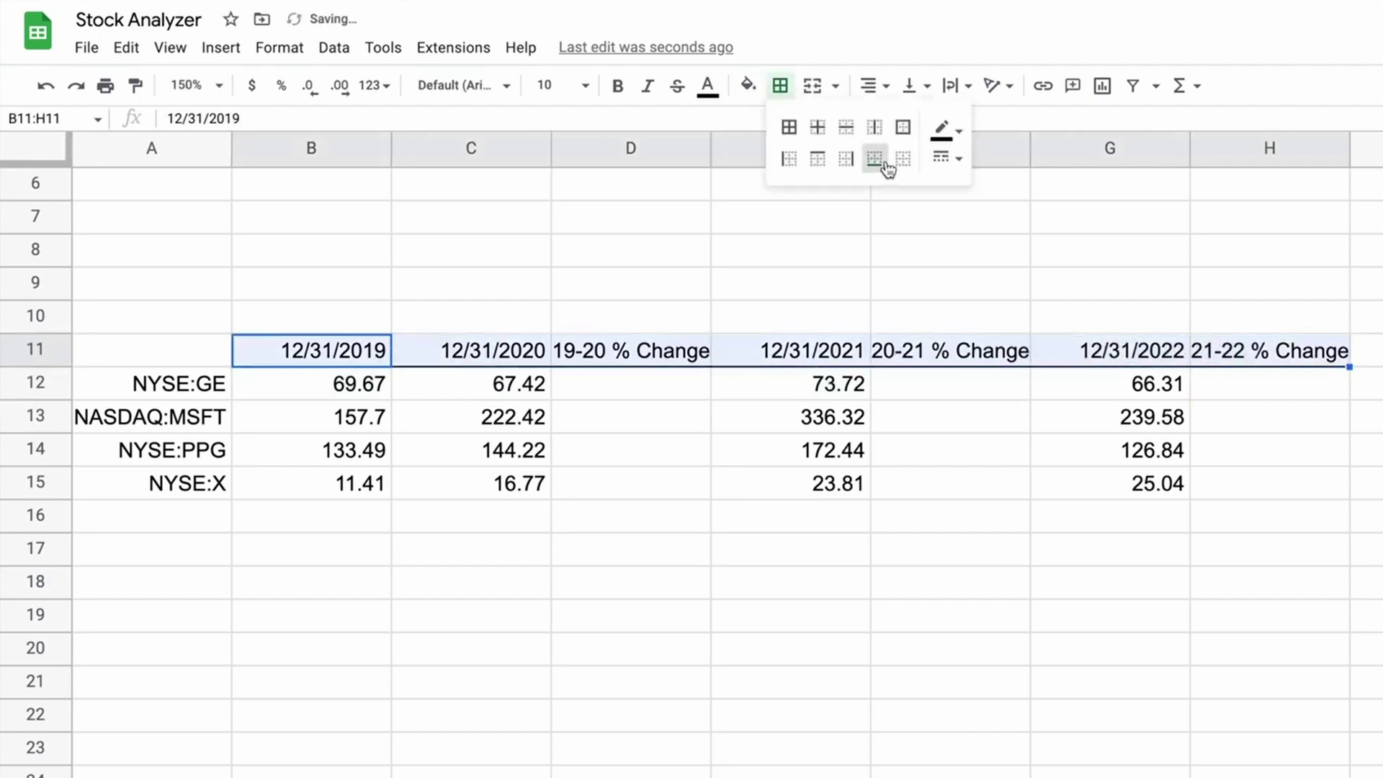
{"action": "left_click", "coordinate": [874, 85]}
{"action": "left_click", "coordinate": [892, 117]}
{"action": "left_click", "coordinate": [650, 390]}
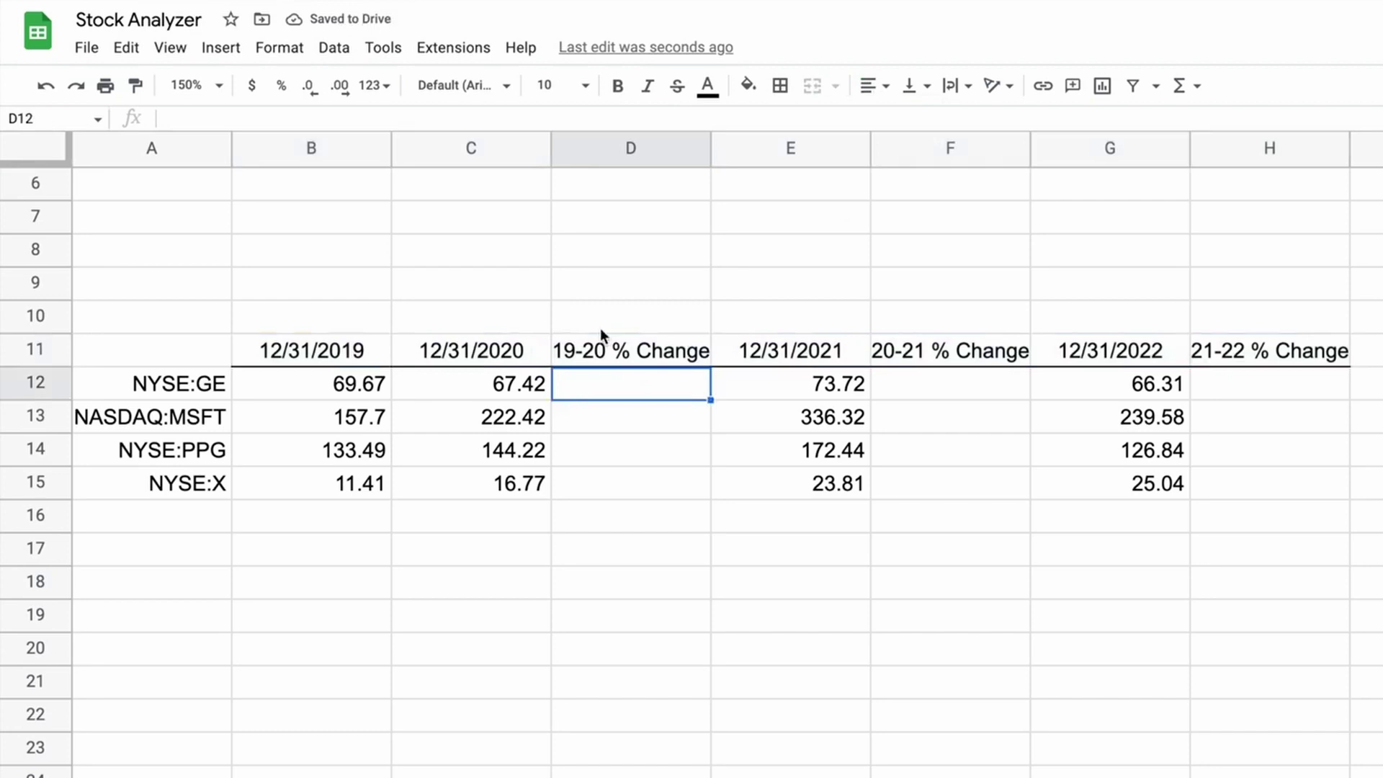
{"action": "type", "text": "="}
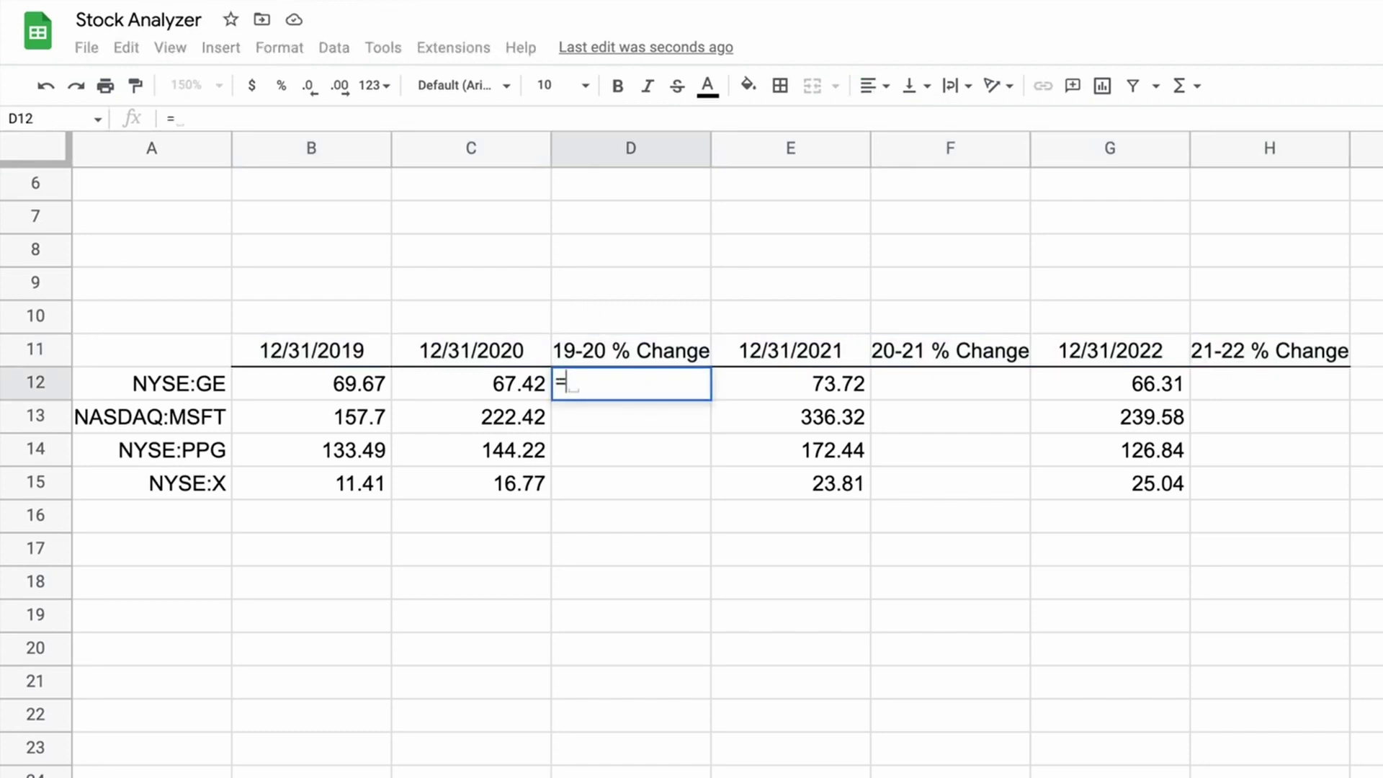
{"action": "type", "text": "(C12"}
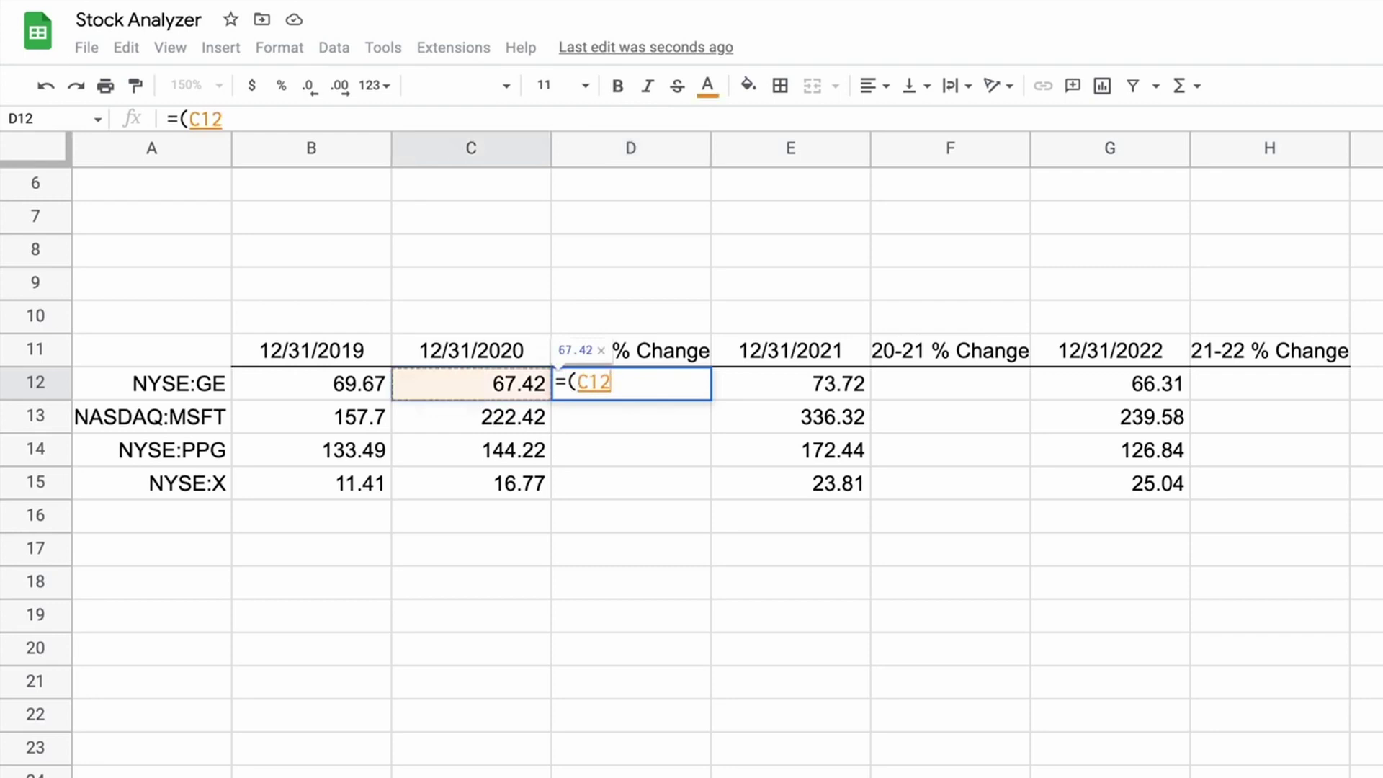
{"action": "type", "text": "-B12"}
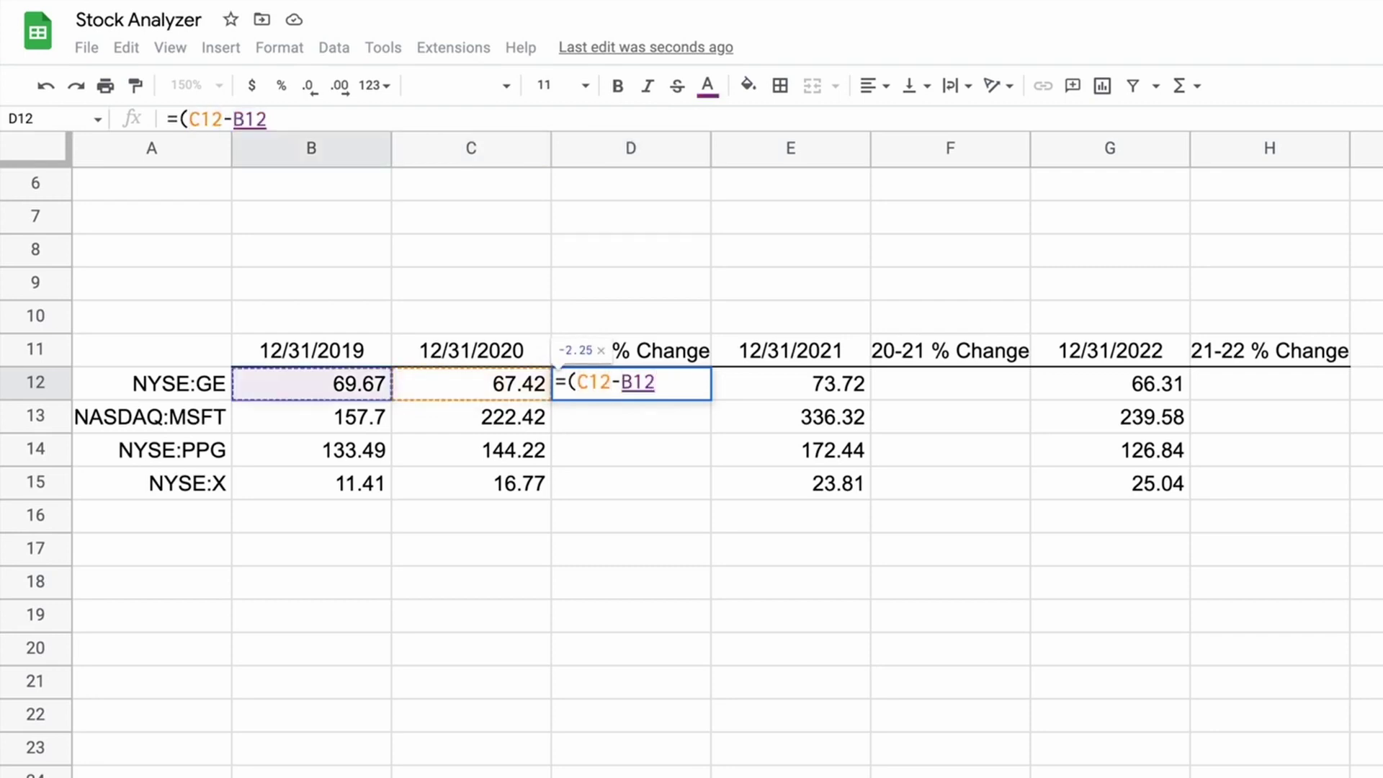
{"action": "type", "text": ")"}
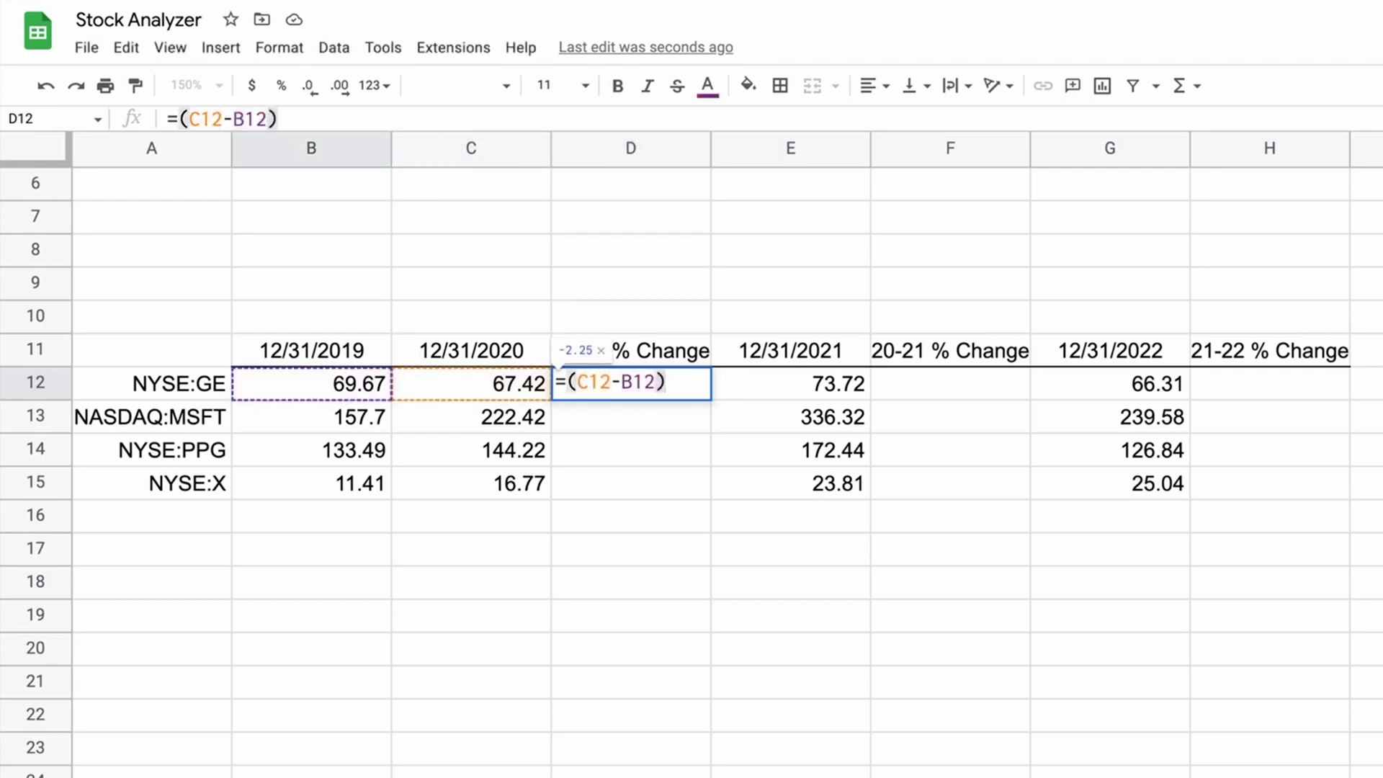
{"action": "type", "text": "/"}
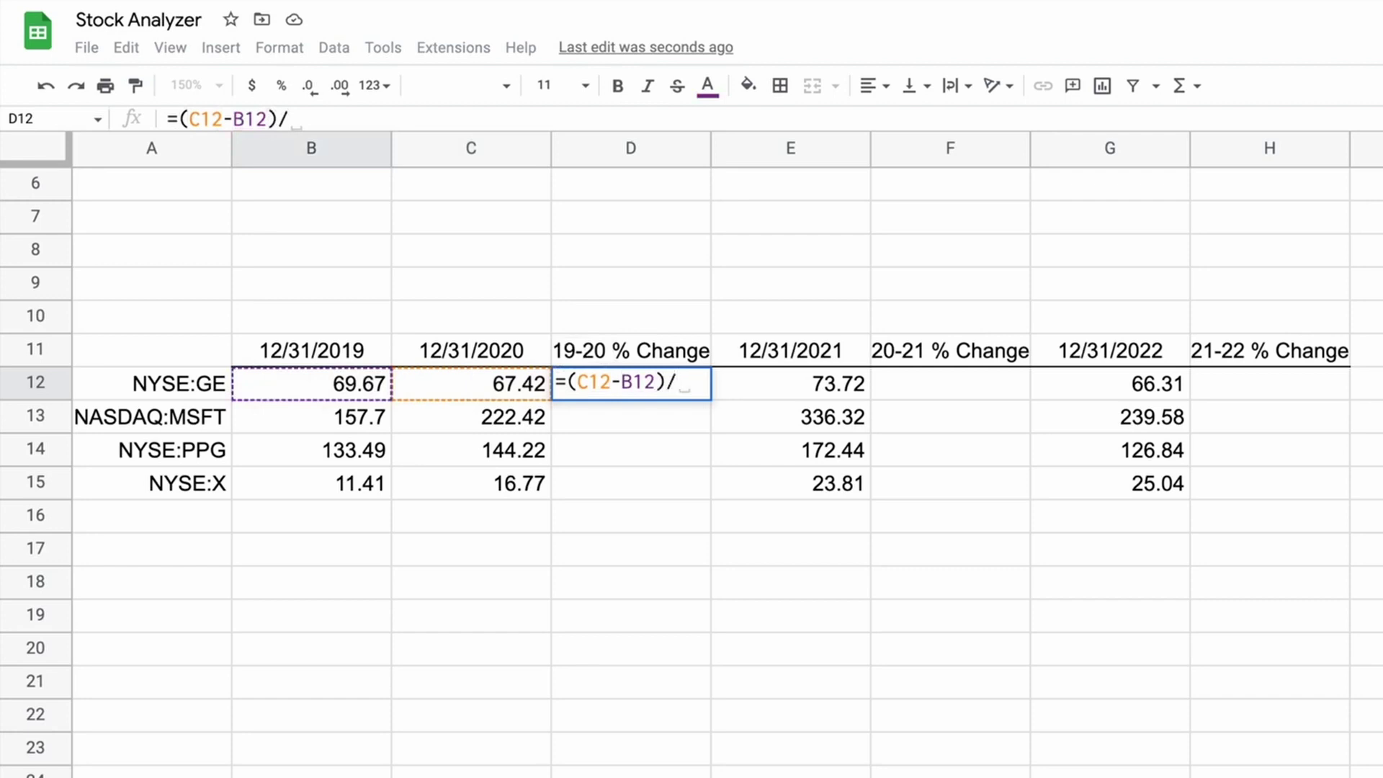
{"action": "type", "text": "B12"}
Enter the 2019-2020 change formula in D12, format it as percent, and fill down to D15.
{"action": "key", "text": "Return"}
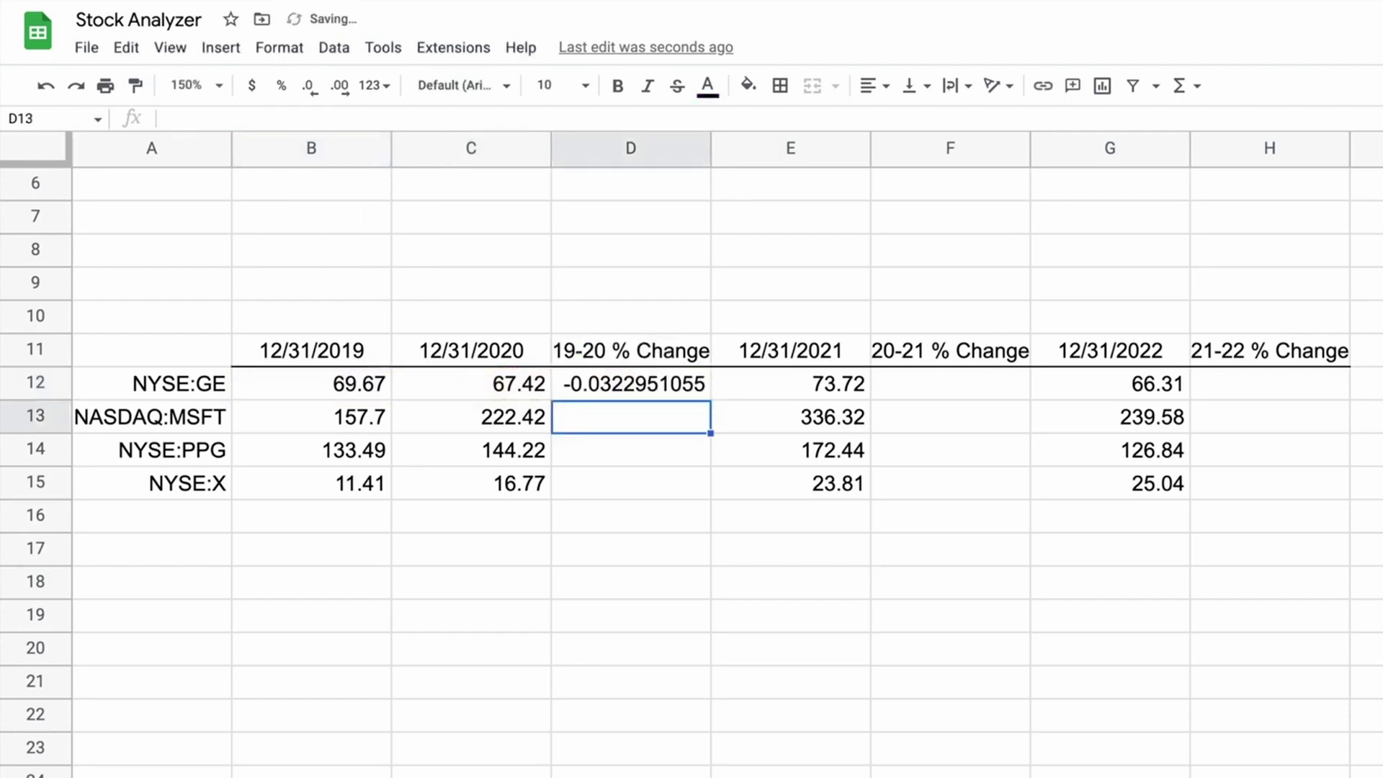
{"action": "left_click", "coordinate": [697, 380]}
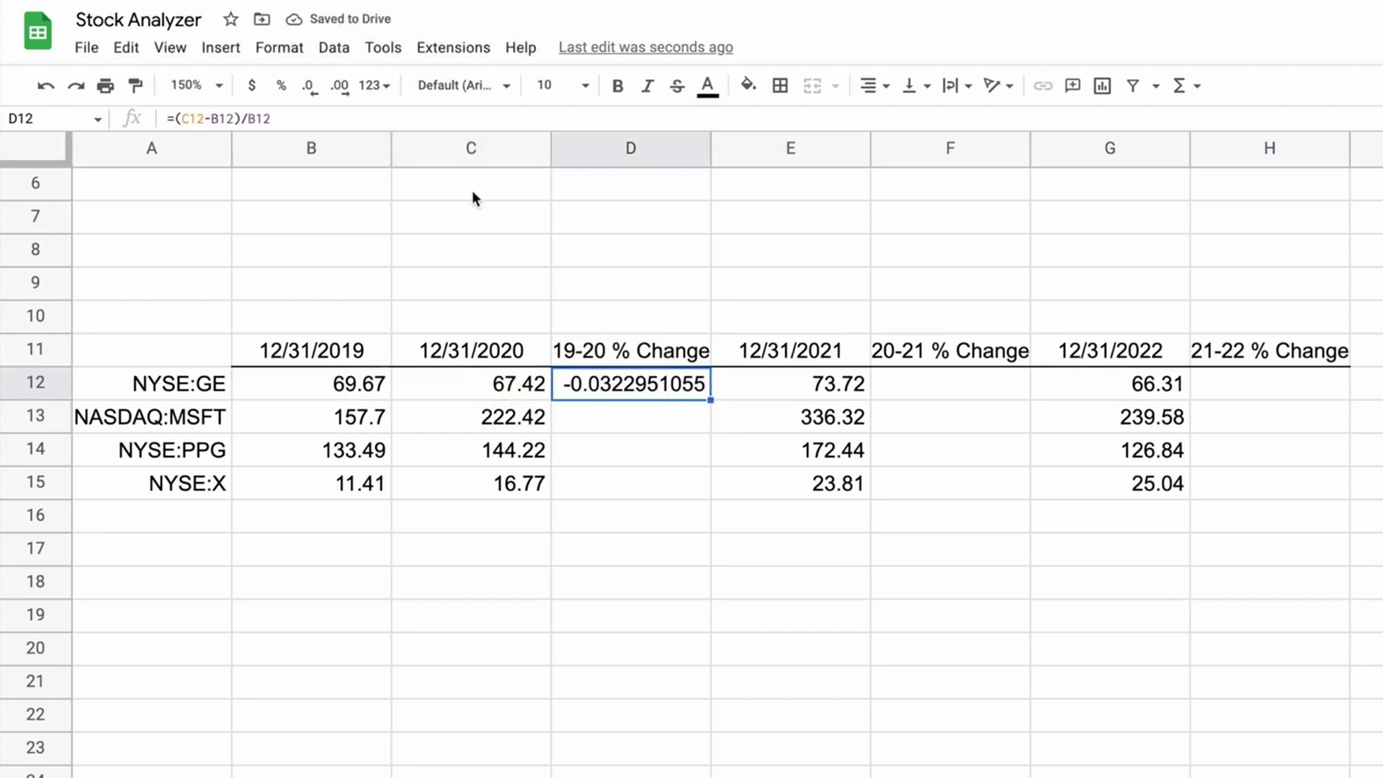
{"action": "left_click", "coordinate": [281, 85]}
{"action": "left_click_drag", "start_coordinate": [710, 401], "coordinate": [710, 484]}
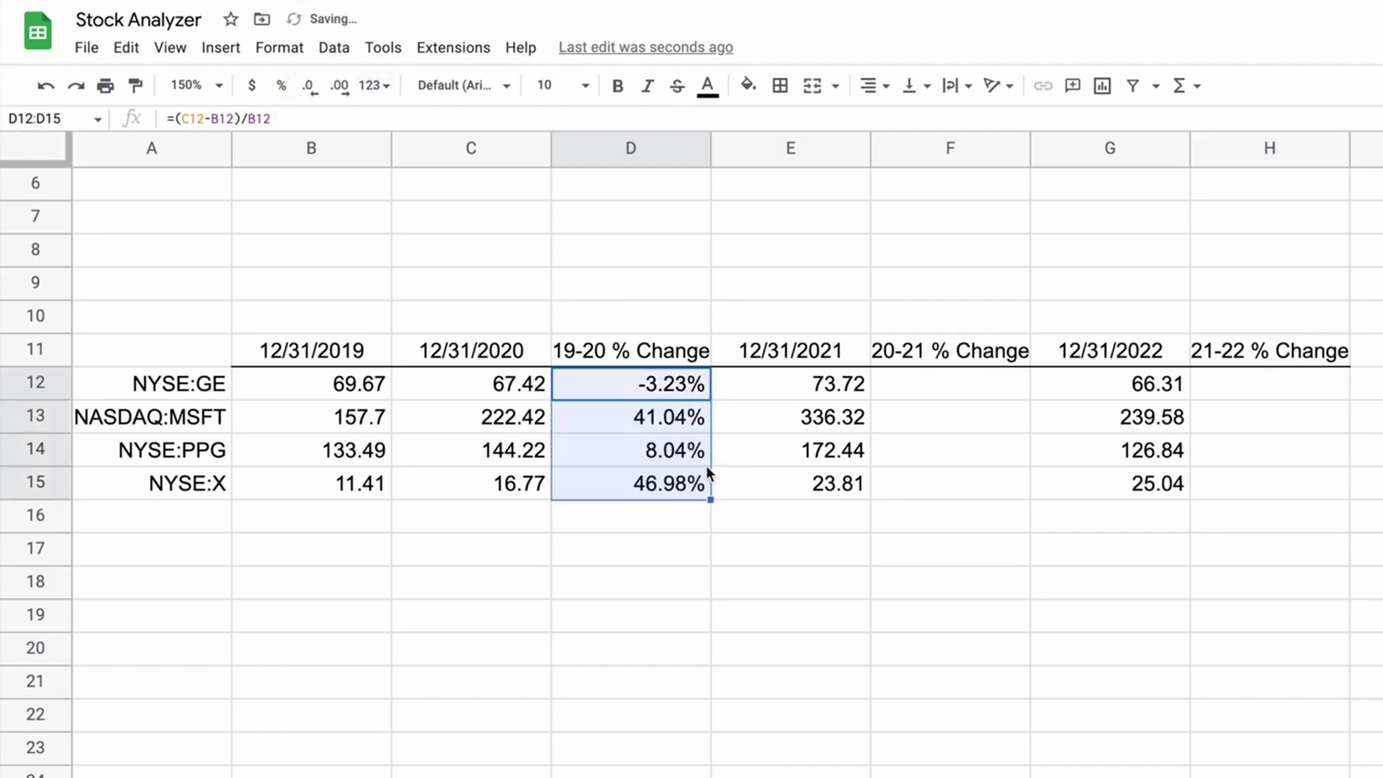
Copy the D12 percent-change formula into F12.
{"action": "left_click", "coordinate": [681, 385]}
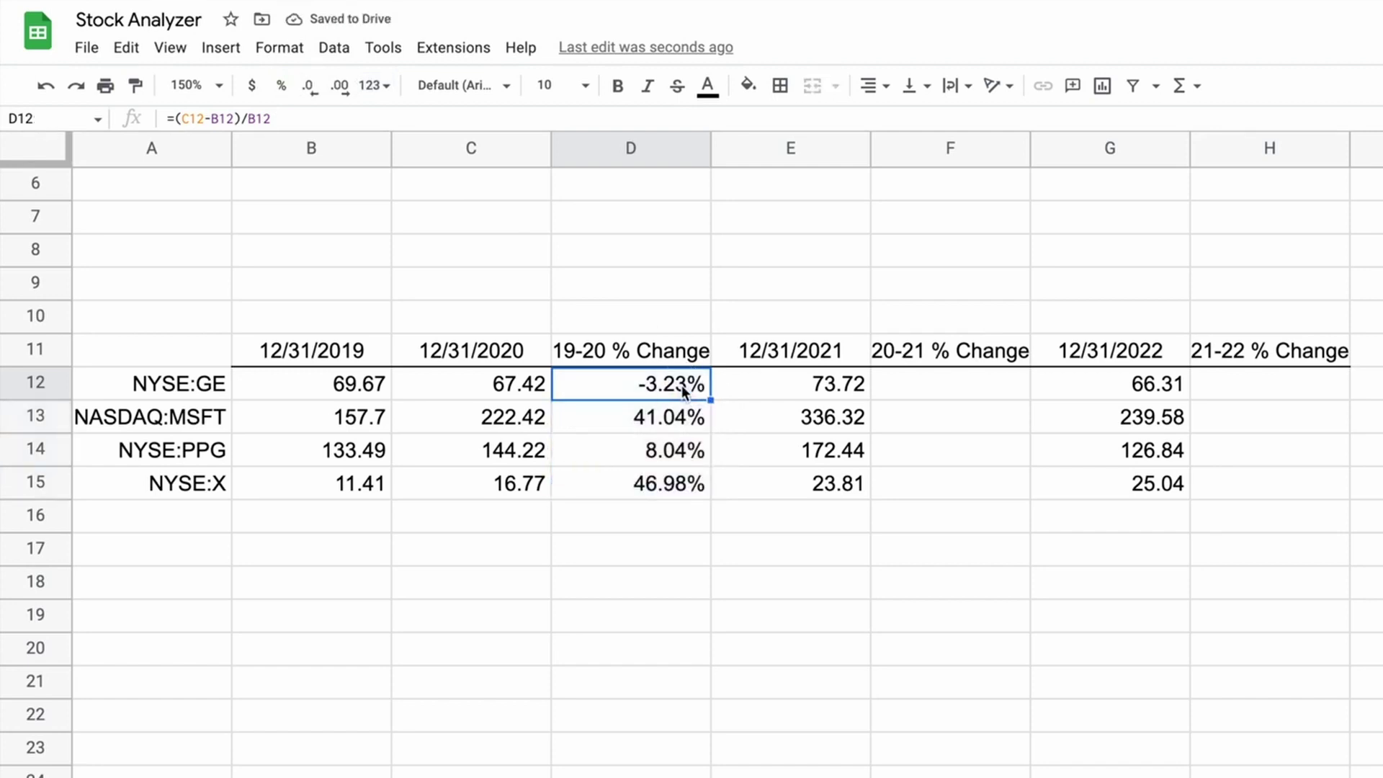
{"action": "key", "text": "ctrl+c"}
{"action": "left_click", "coordinate": [930, 385]}
{"action": "key", "text": "ctrl+v"}
Correct F12 to =(E12-C12)/C12 and fill it down to F15.
{"action": "double_click", "coordinate": [930, 385]}
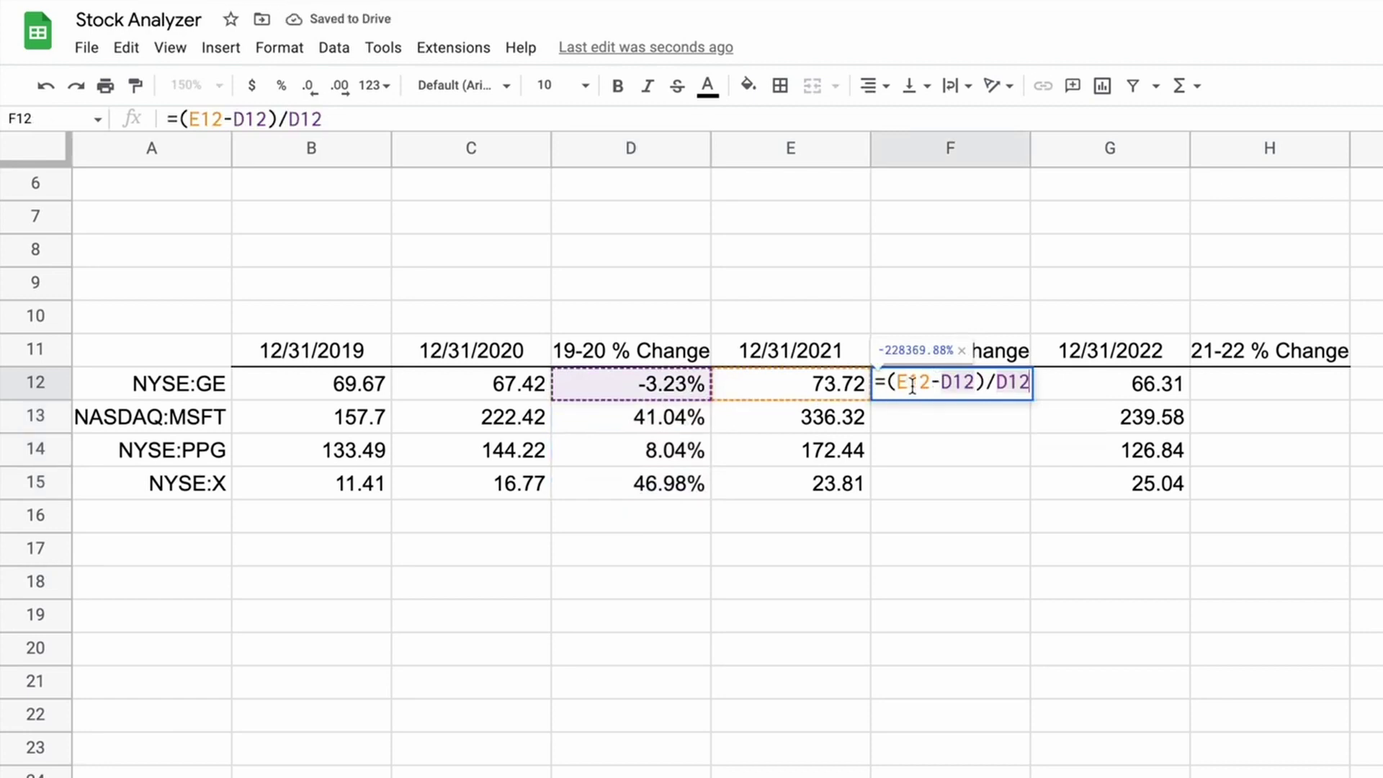
{"action": "left_click", "coordinate": [912, 384]}
{"action": "double_click", "coordinate": [948, 383]}
{"action": "type", "text": "C12"}
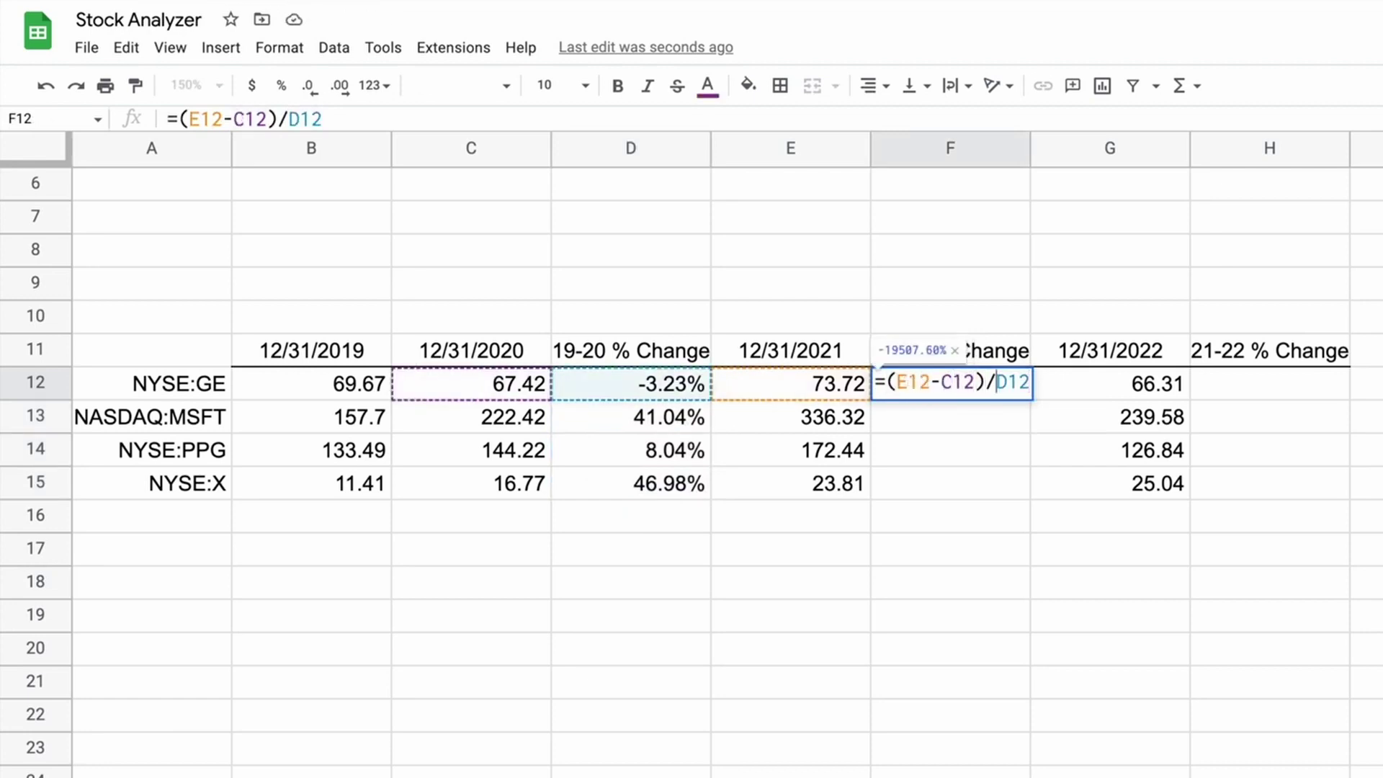
{"action": "type", "text": "C"}
{"action": "key", "text": "Return"}
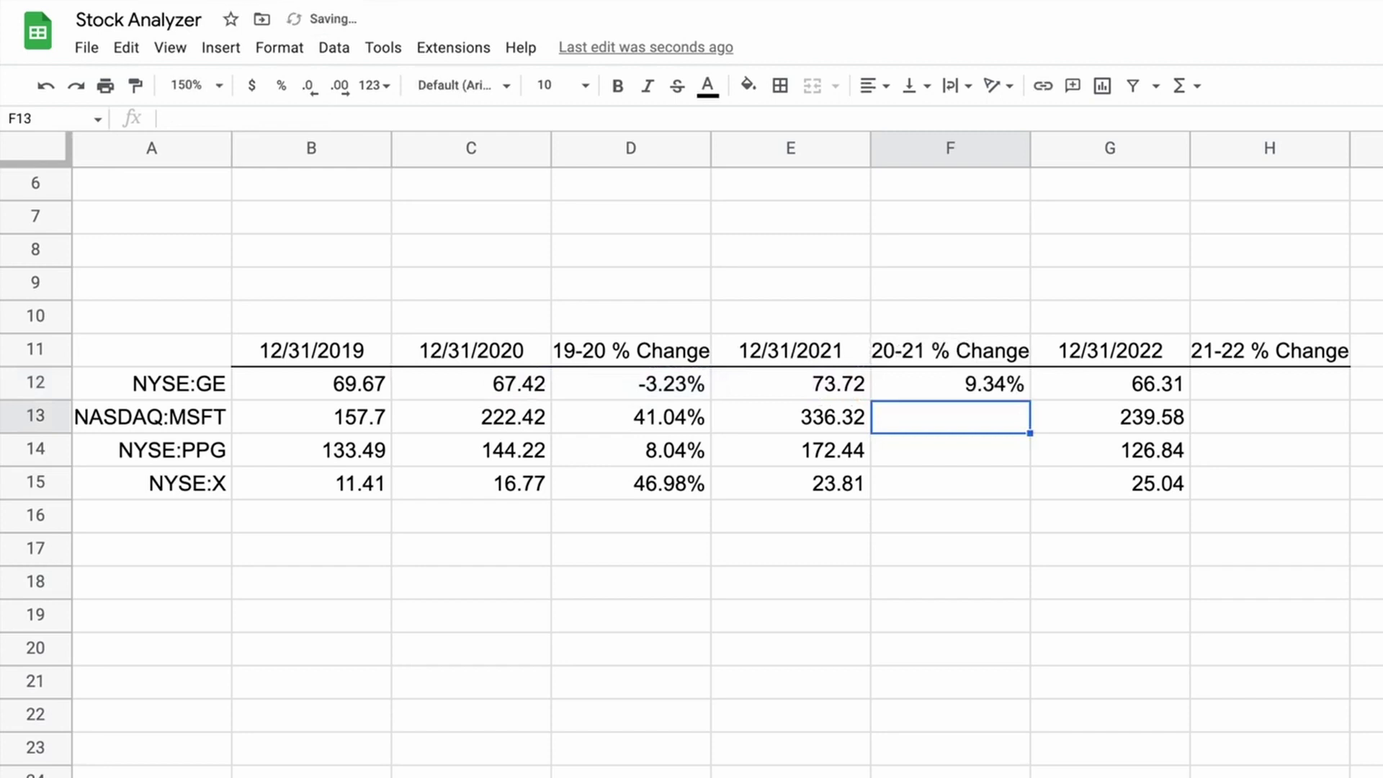
{"action": "left_click", "coordinate": [950, 383]}
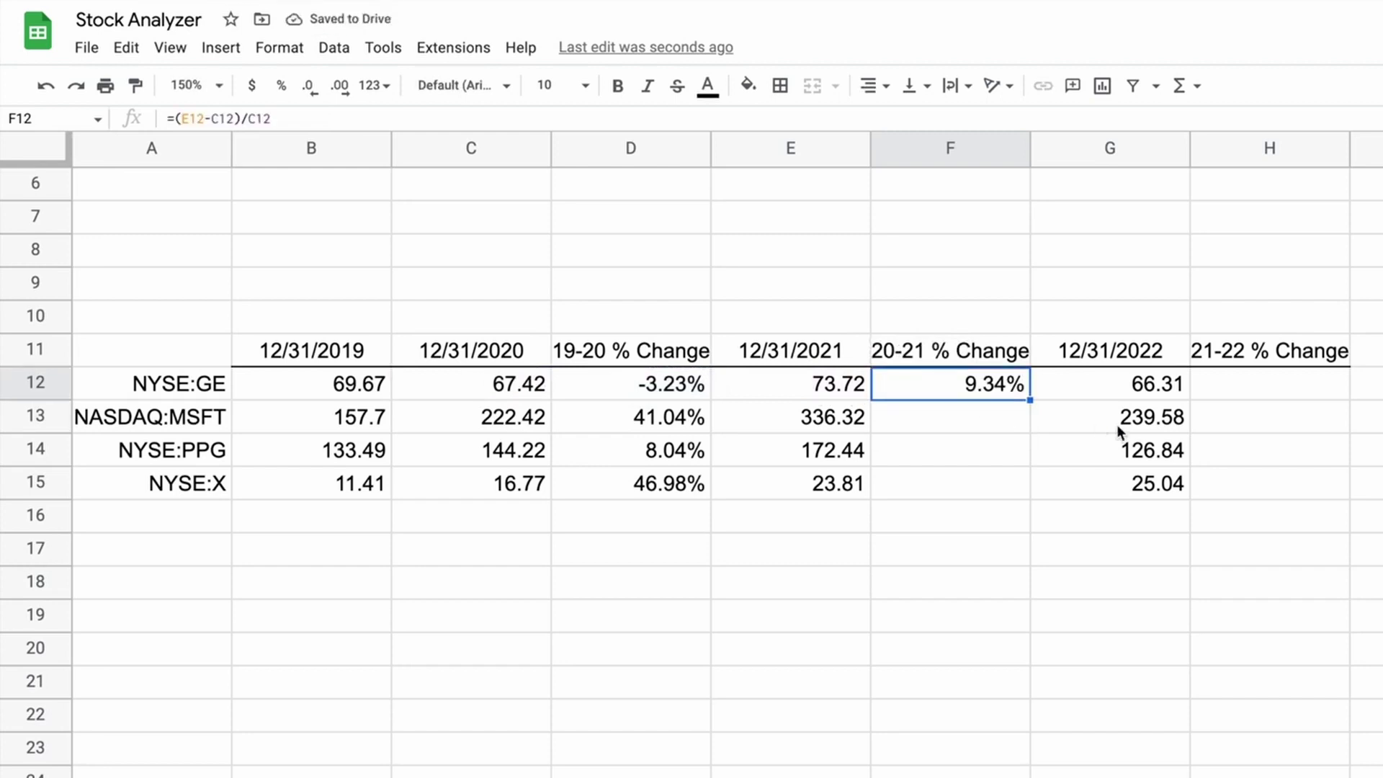
{"action": "left_click_drag", "start_coordinate": [1031, 402], "coordinate": [1030, 484]}
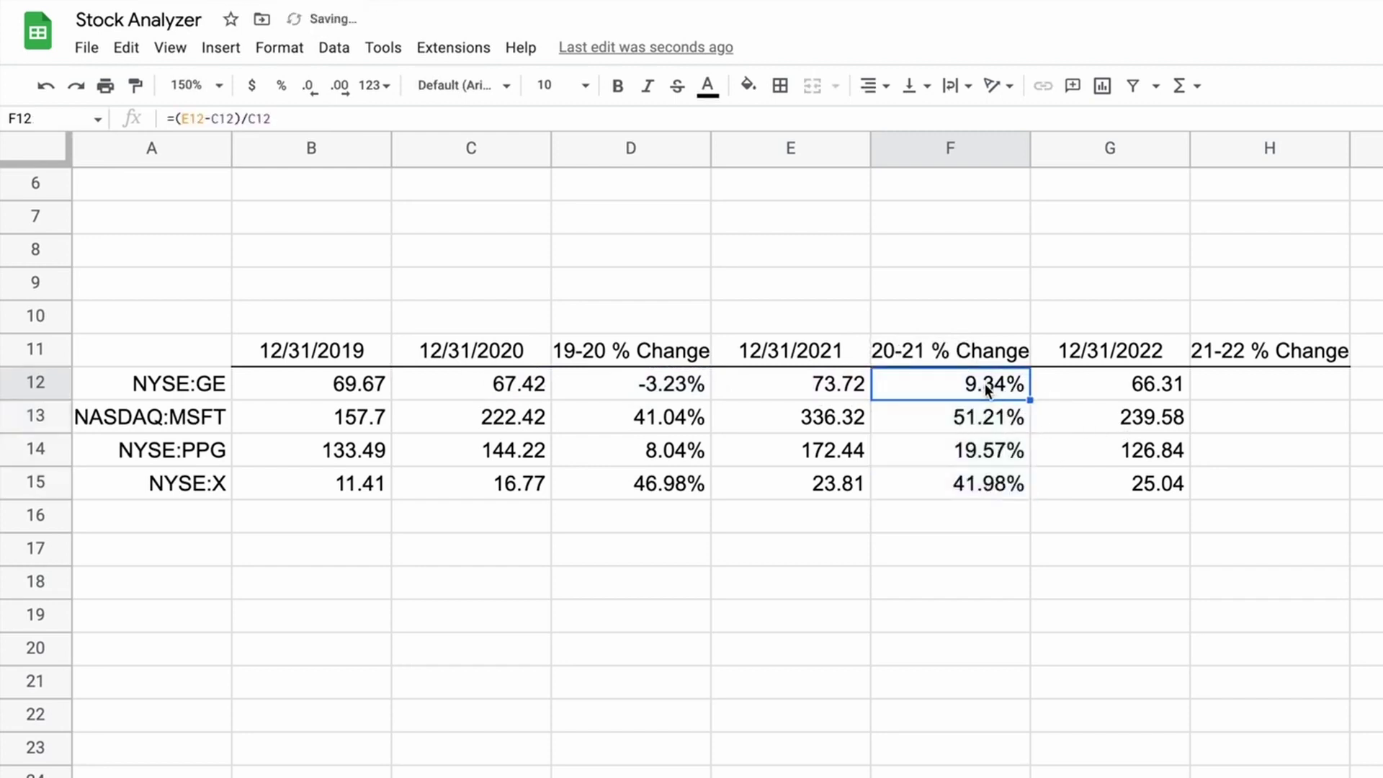
Paste the percent-change formula into H12 and fill it down to H15.
{"action": "left_click", "coordinate": [1249, 388]}
{"action": "key", "text": "ctrl+v"}
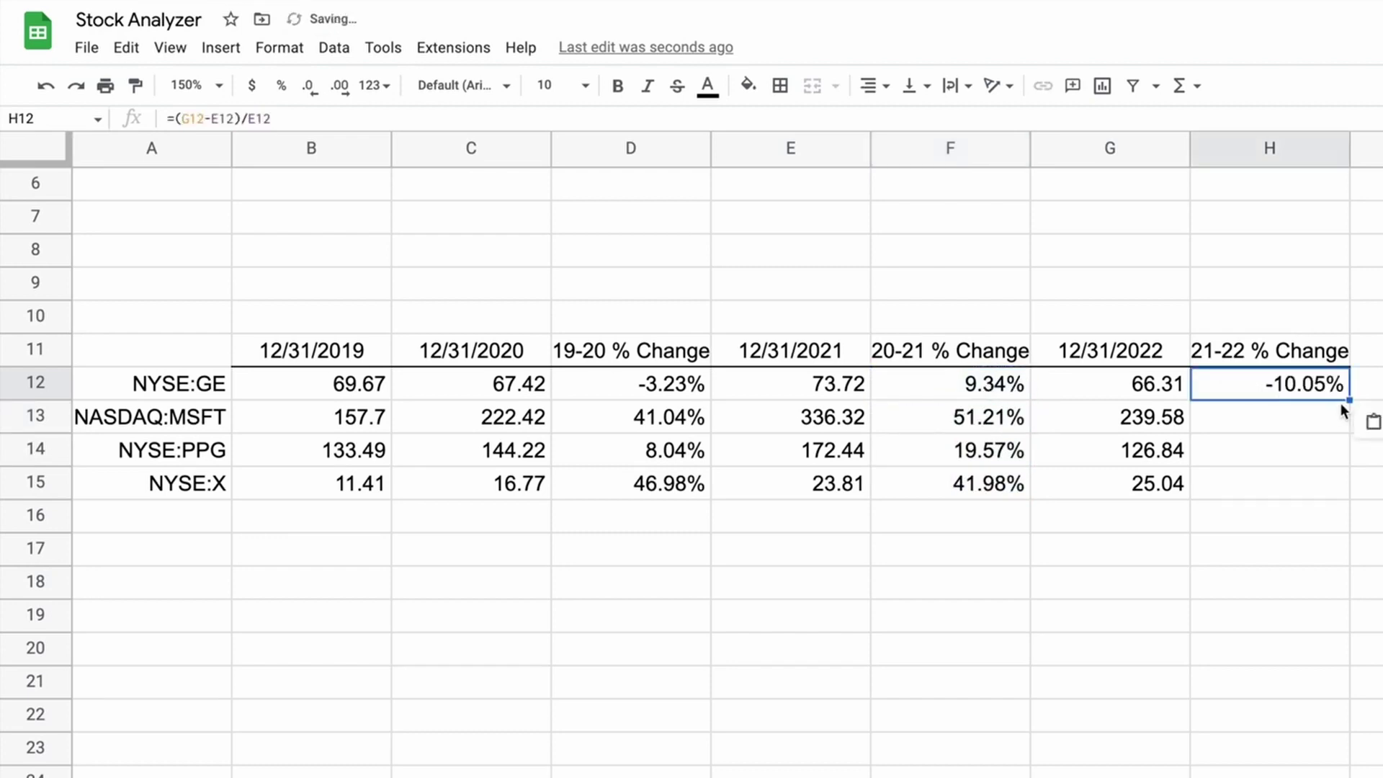
{"action": "left_click_drag", "start_coordinate": [1348, 399], "coordinate": [1343, 482]}
{"action": "left_click_drag", "start_coordinate": [319, 352], "coordinate": [445, 499]}
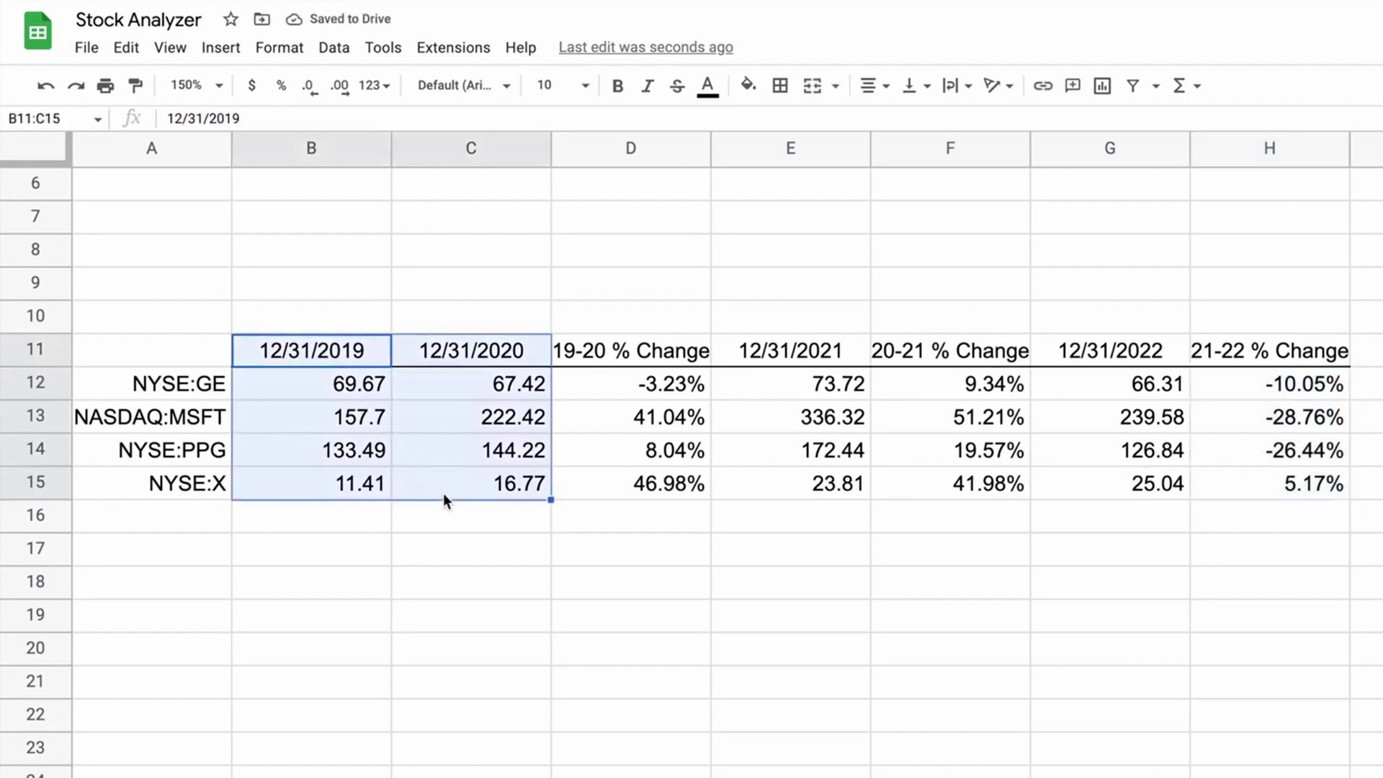
Replace the % change formulas with their plain values.
{"action": "left_click_drag", "start_coordinate": [611, 350], "coordinate": [631, 472]}
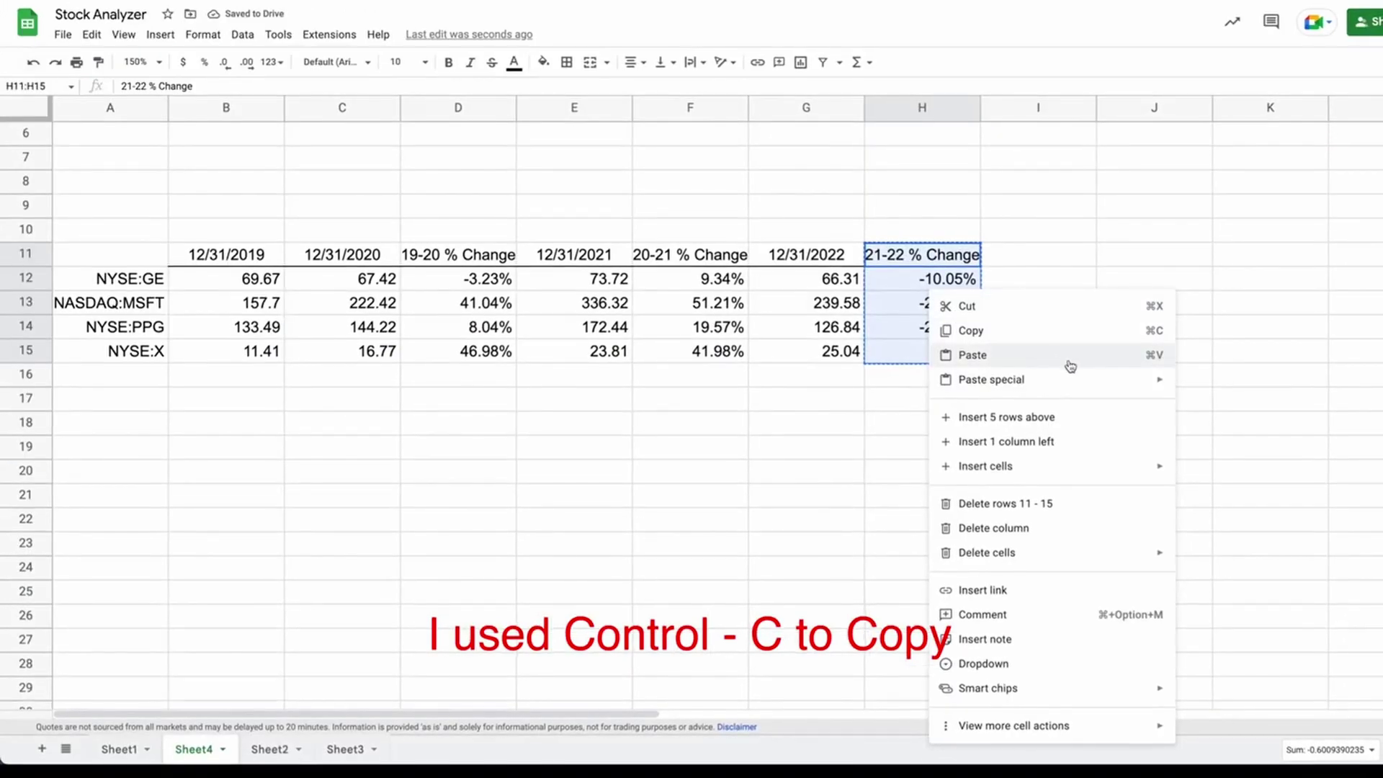
{"action": "mouse_move", "coordinate": [1153, 389]}
{"action": "left_click", "coordinate": [1204, 379]}
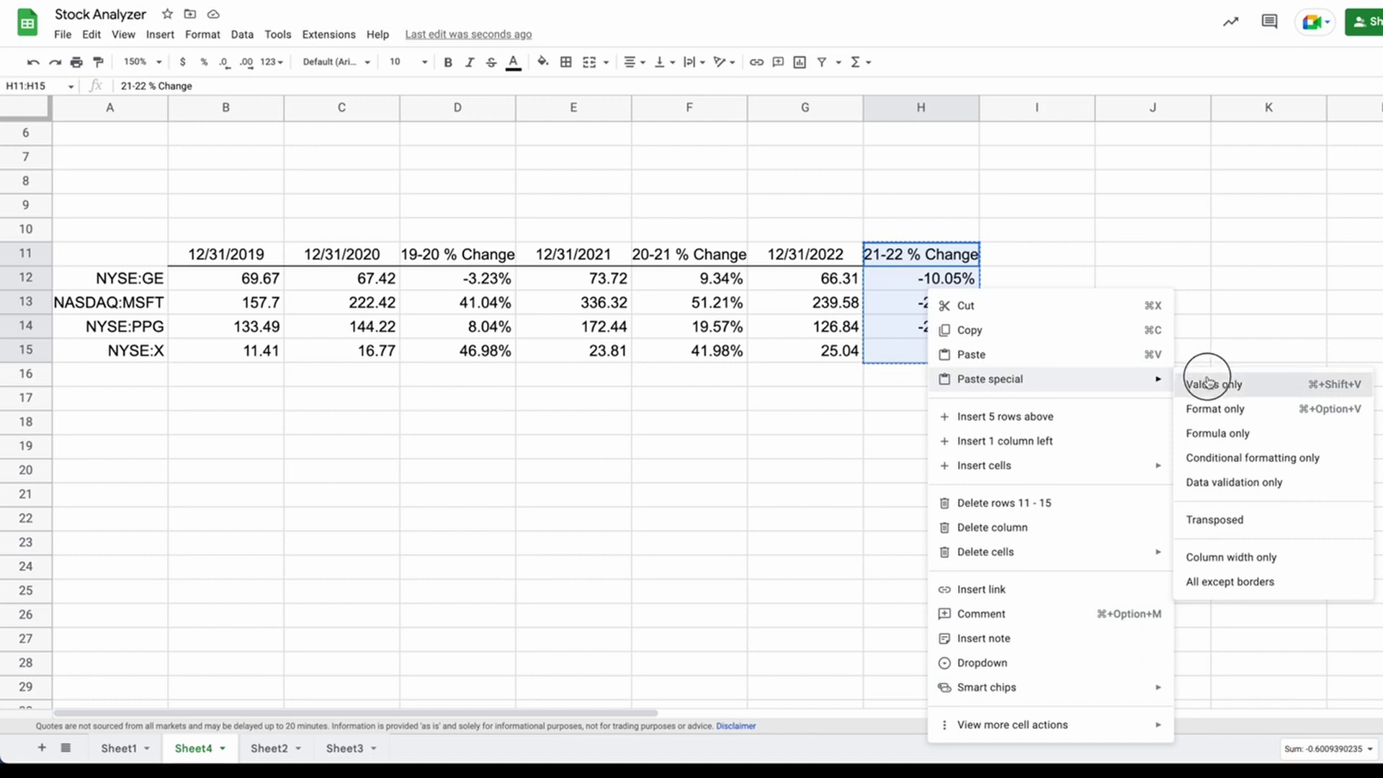
Delete the 2019 and 2020 price cells, shifting the remaining columns left.
{"action": "left_click_drag", "start_coordinate": [229, 259], "coordinate": [304, 364]}
{"action": "right_click", "coordinate": [324, 310]}
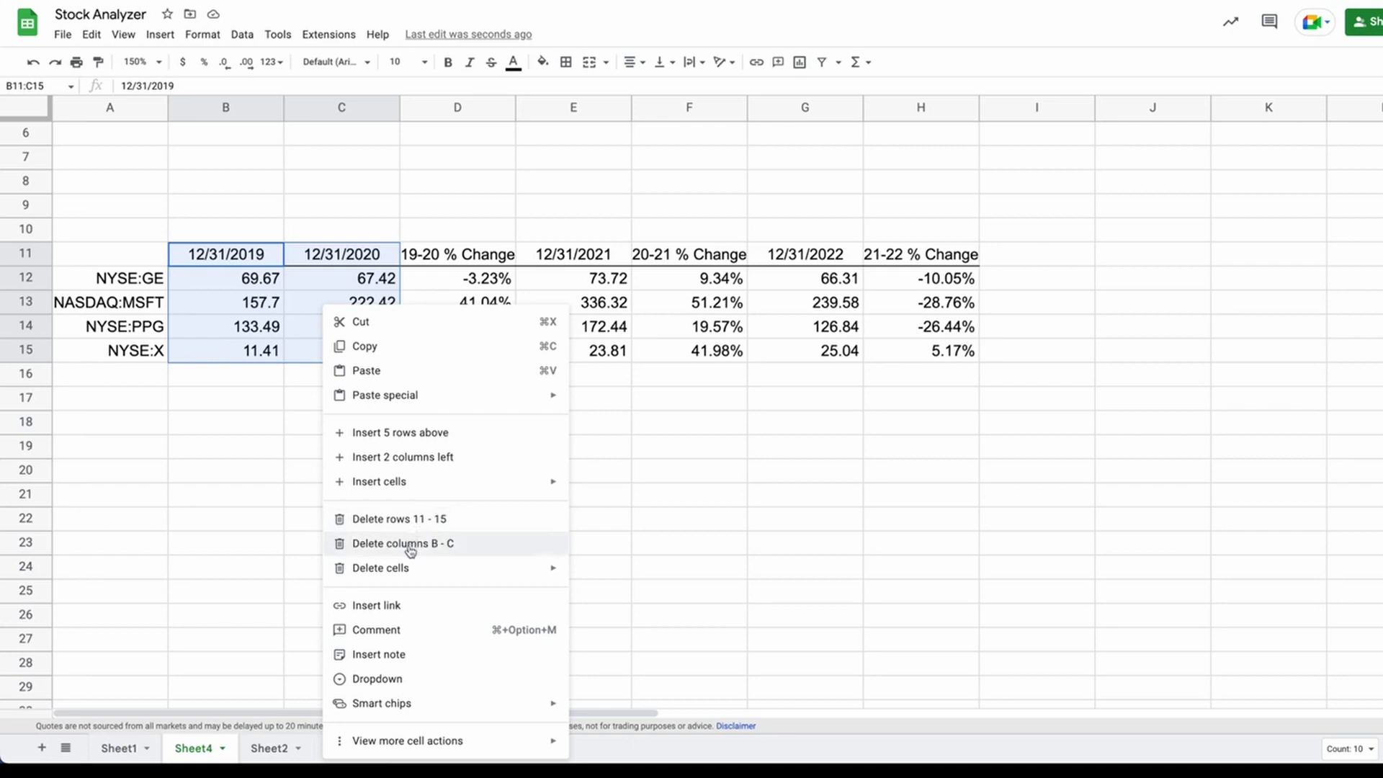
{"action": "mouse_move", "coordinate": [433, 569]}
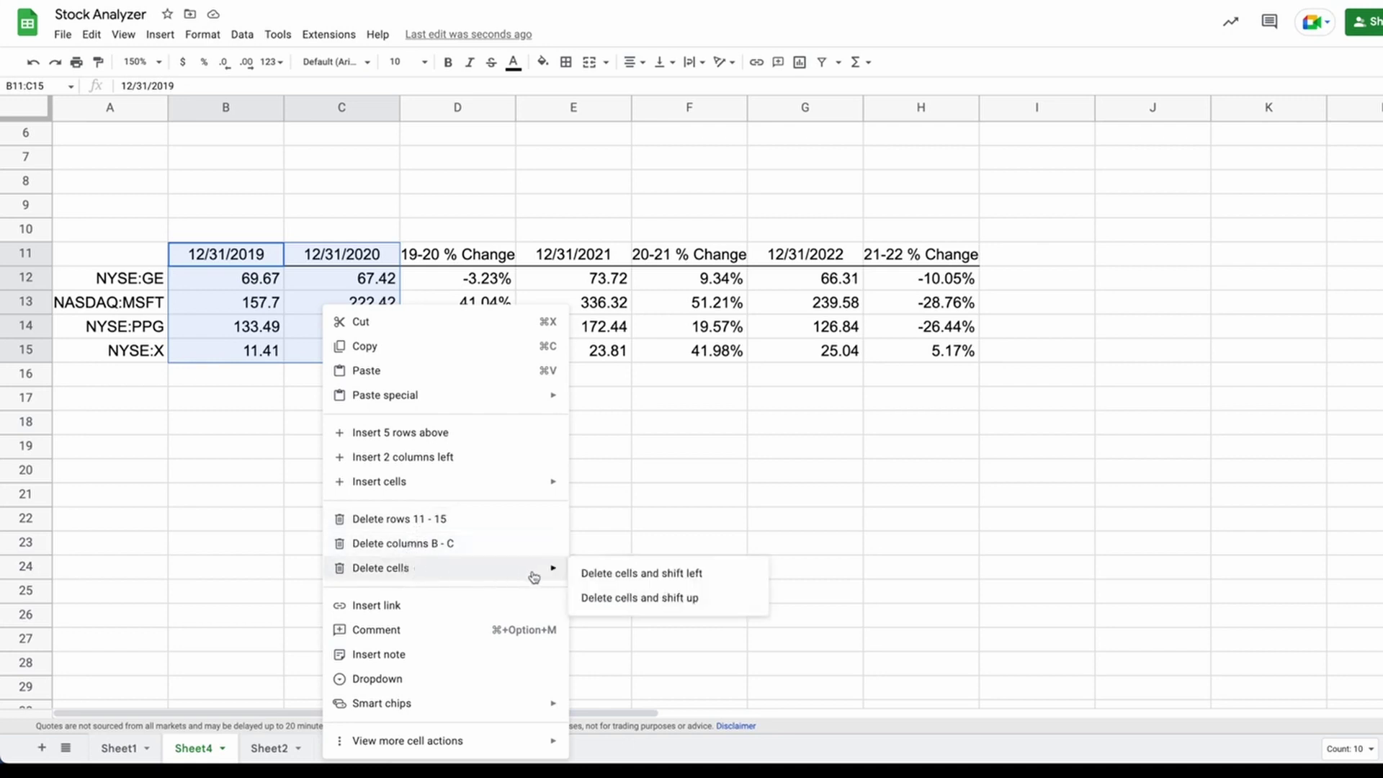
{"action": "left_click", "coordinate": [609, 575]}
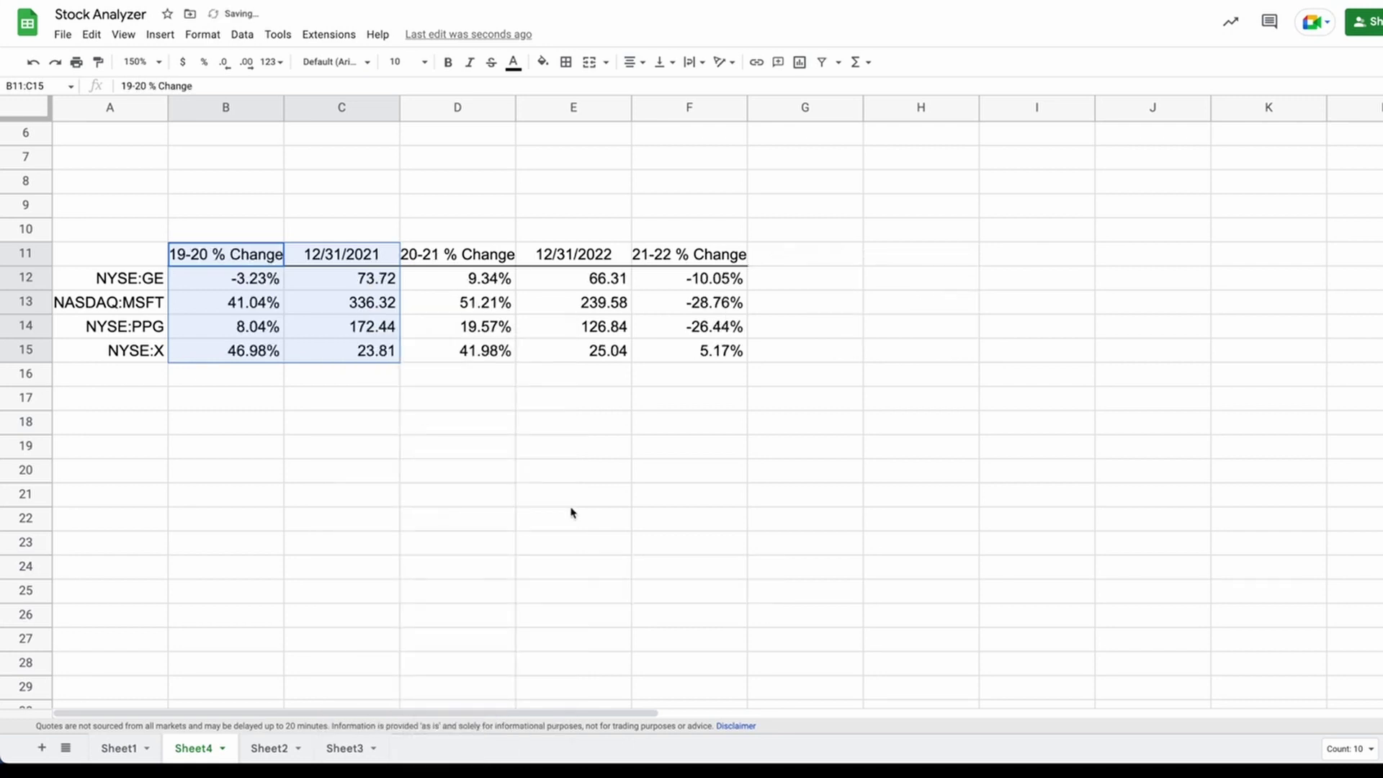
Delete the 12/31/2021 price cells, shifting the remaining columns left.
{"action": "left_click_drag", "start_coordinate": [378, 253], "coordinate": [375, 351]}
{"action": "right_click", "coordinate": [375, 304]}
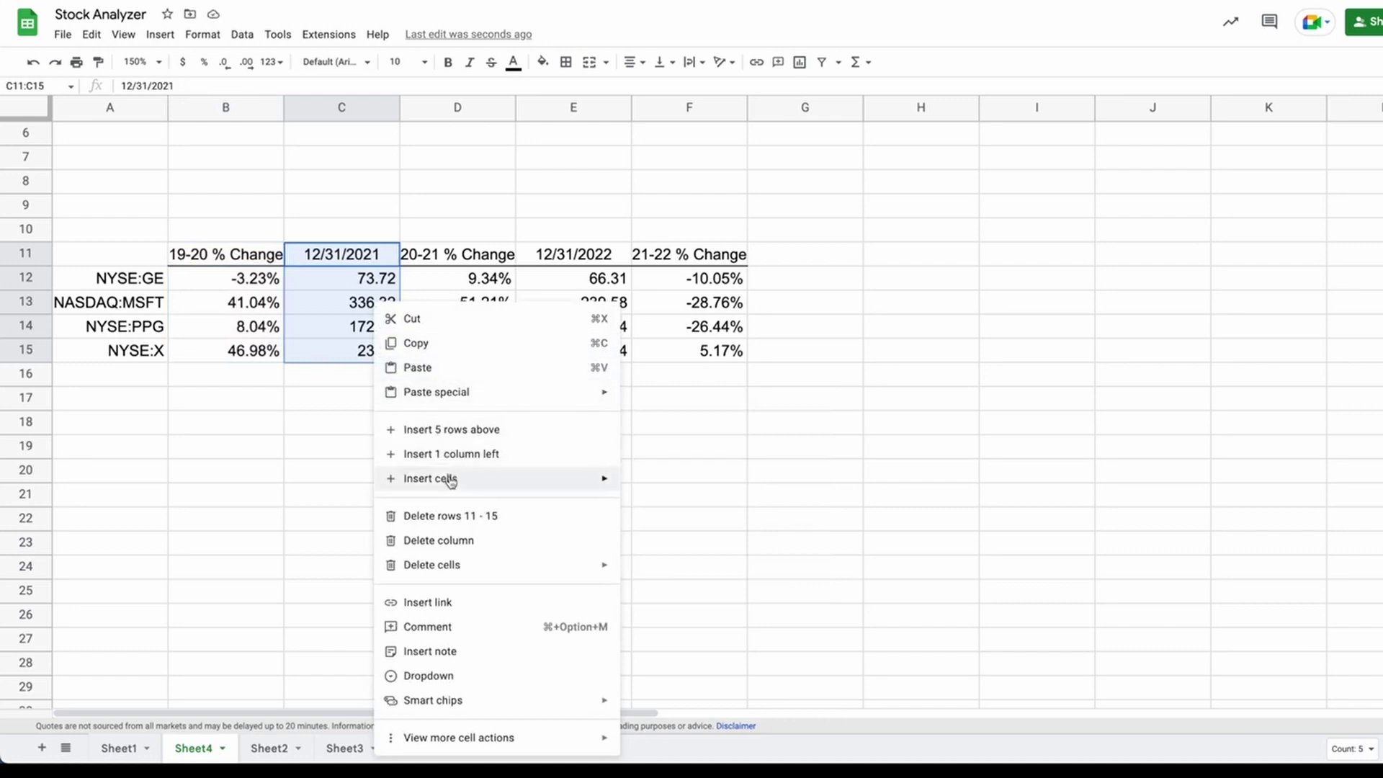
{"action": "mouse_move", "coordinate": [487, 567]}
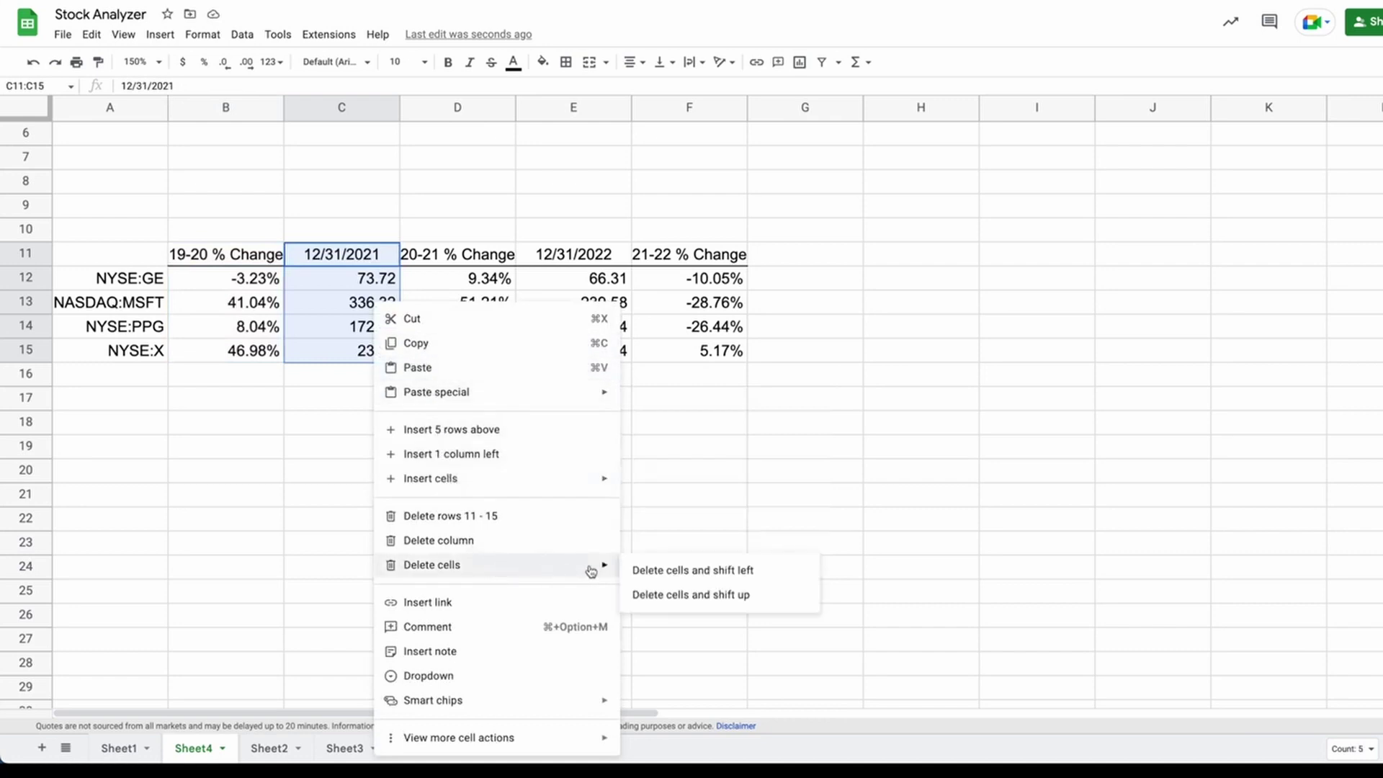
{"action": "left_click", "coordinate": [633, 569]}
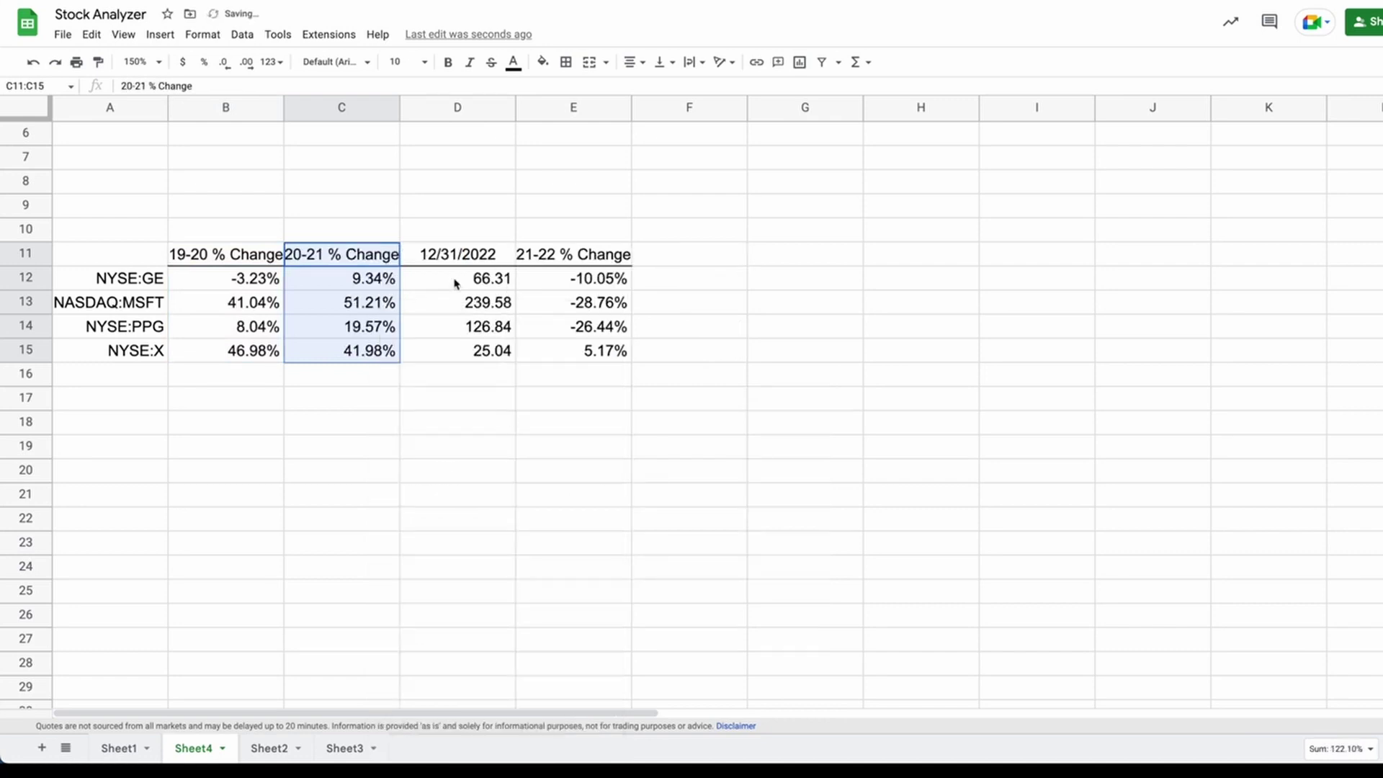
Delete the 12/31/2022 price cells too, leaving the % change columns in B:D.
{"action": "left_click_drag", "start_coordinate": [463, 262], "coordinate": [472, 351]}
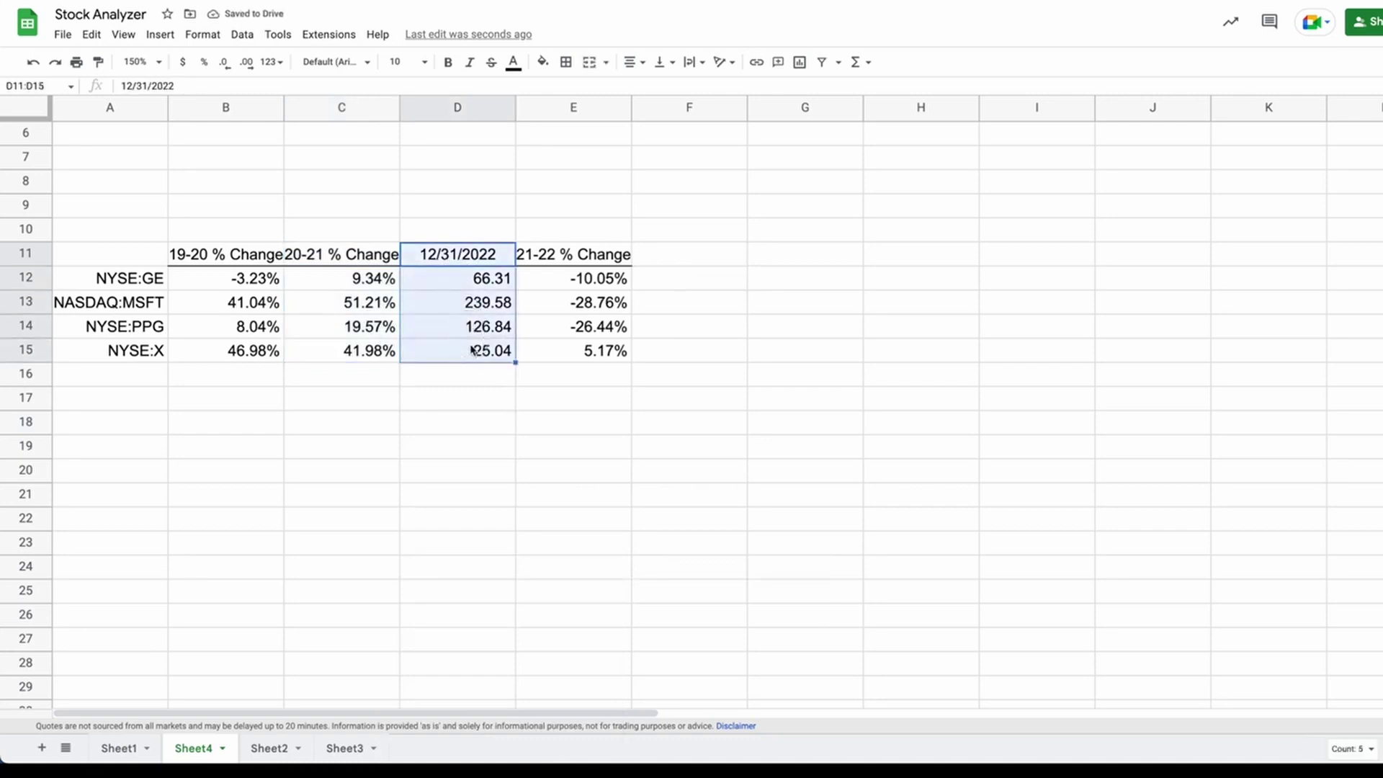
{"action": "right_click", "coordinate": [472, 351]}
{"action": "mouse_move", "coordinate": [683, 572]}
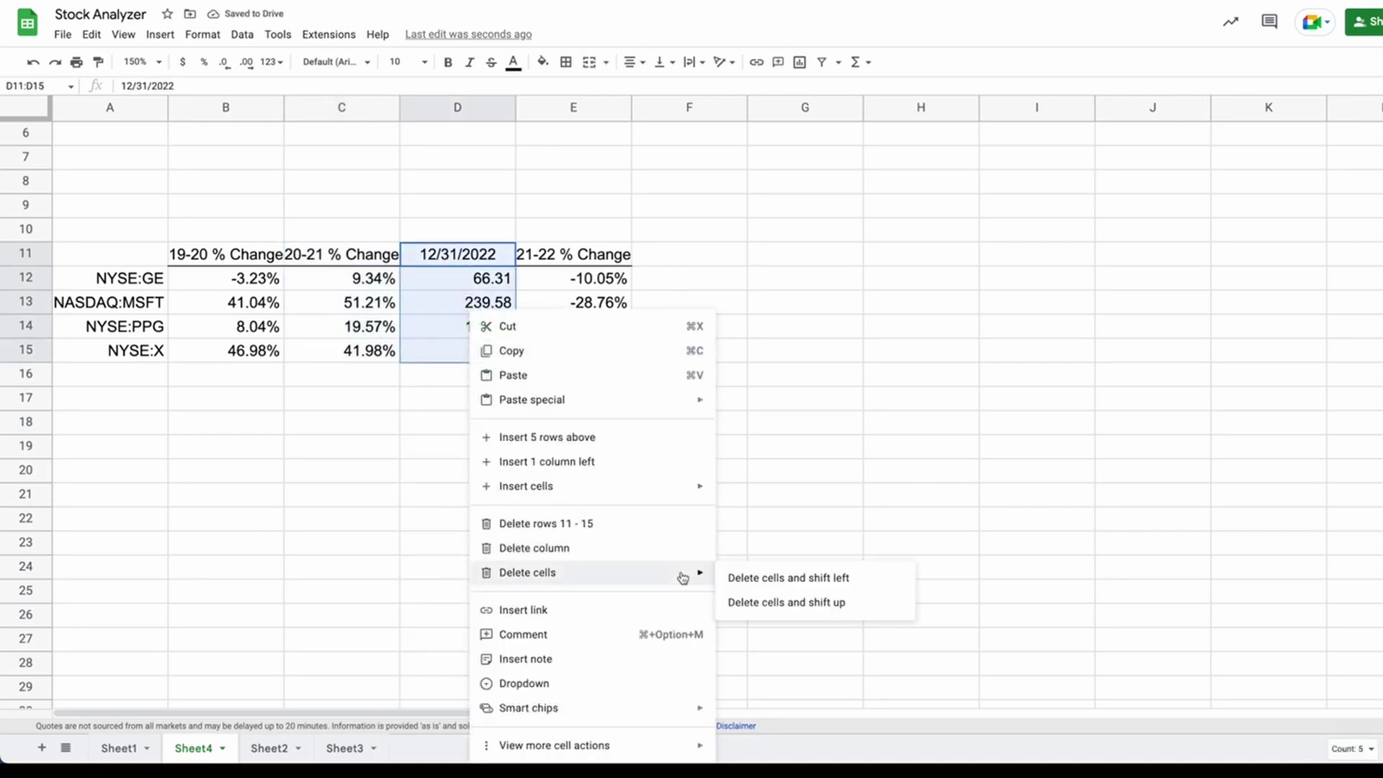
{"action": "left_click", "coordinate": [727, 577]}
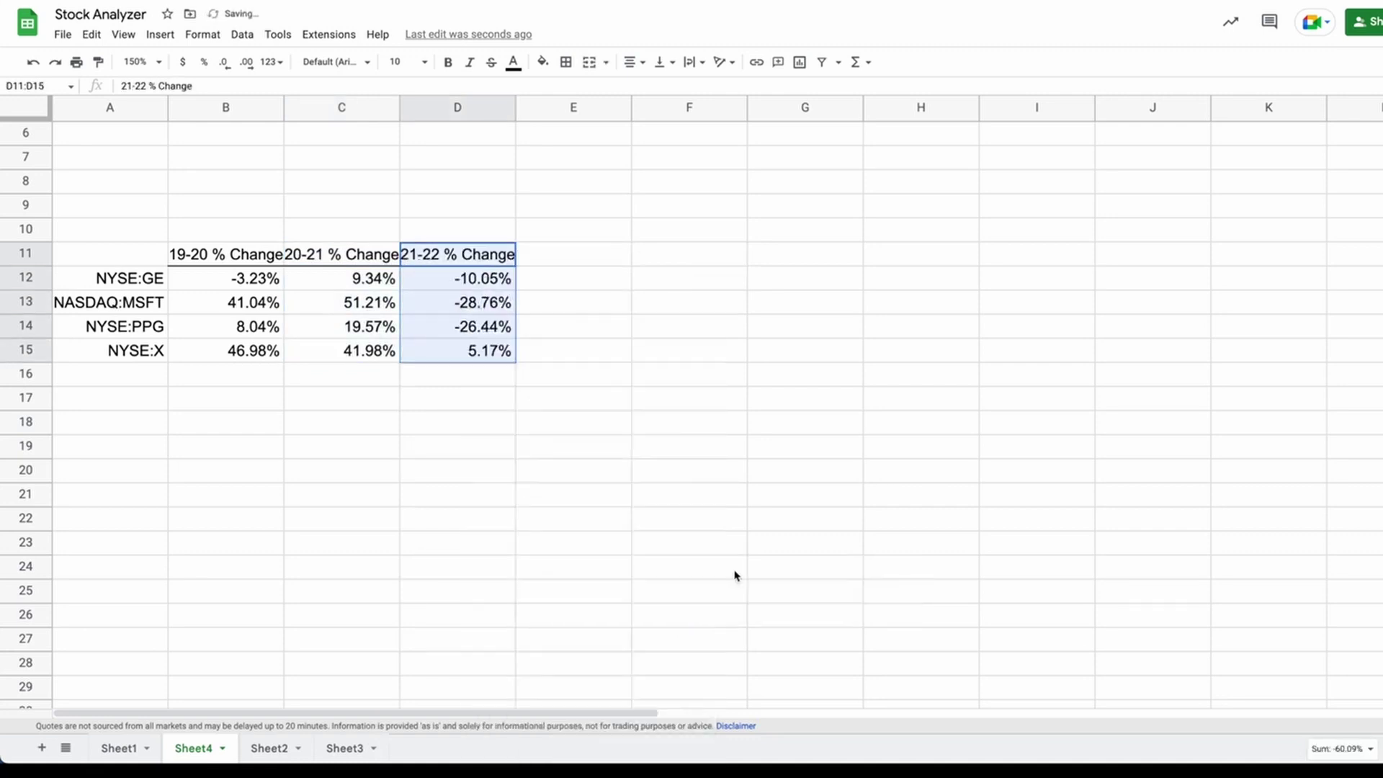
{"action": "left_click", "coordinate": [369, 337]}
{"action": "left_click_drag", "start_coordinate": [229, 253], "coordinate": [405, 253]}
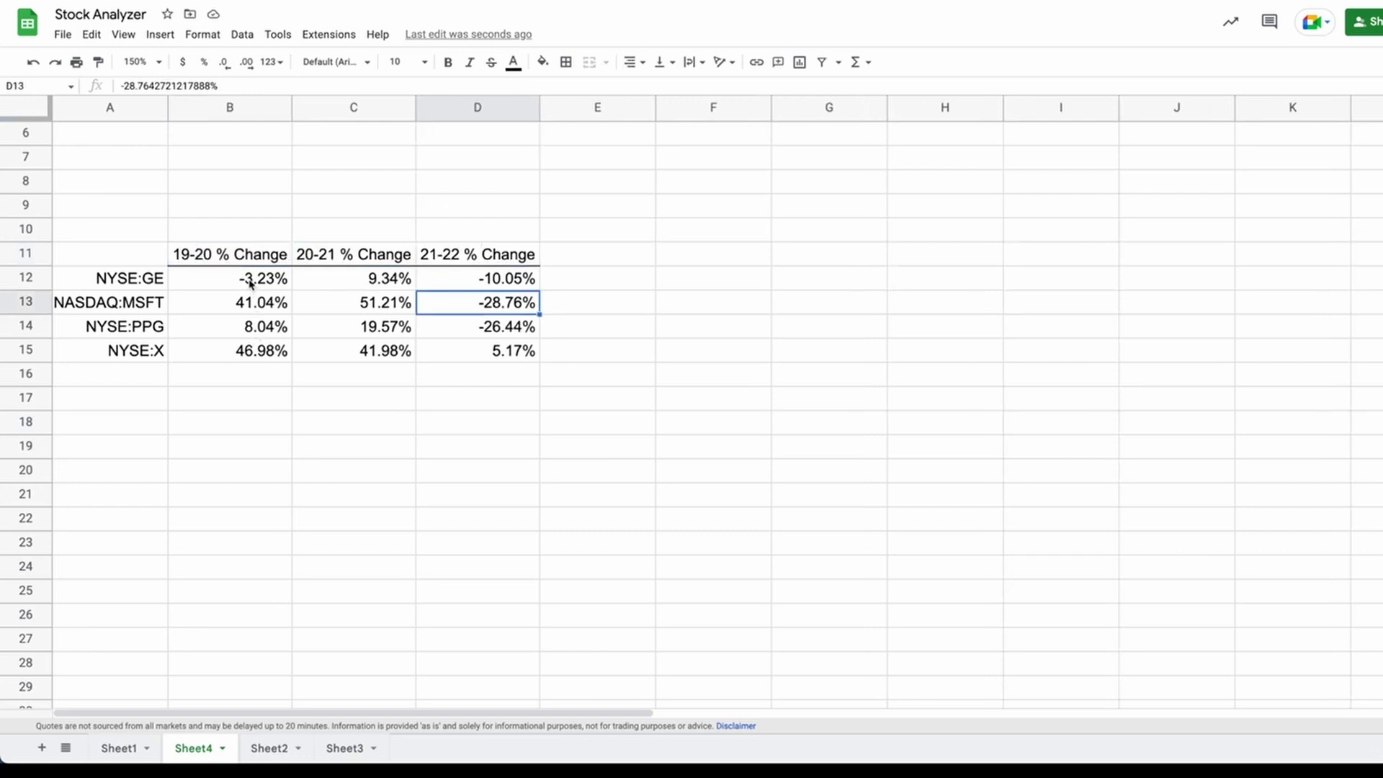
Select the % change data and review Explore's analysis: average 12.90%, min -28.76%, max 51.21%.
{"action": "left_click_drag", "start_coordinate": [249, 279], "coordinate": [465, 349]}
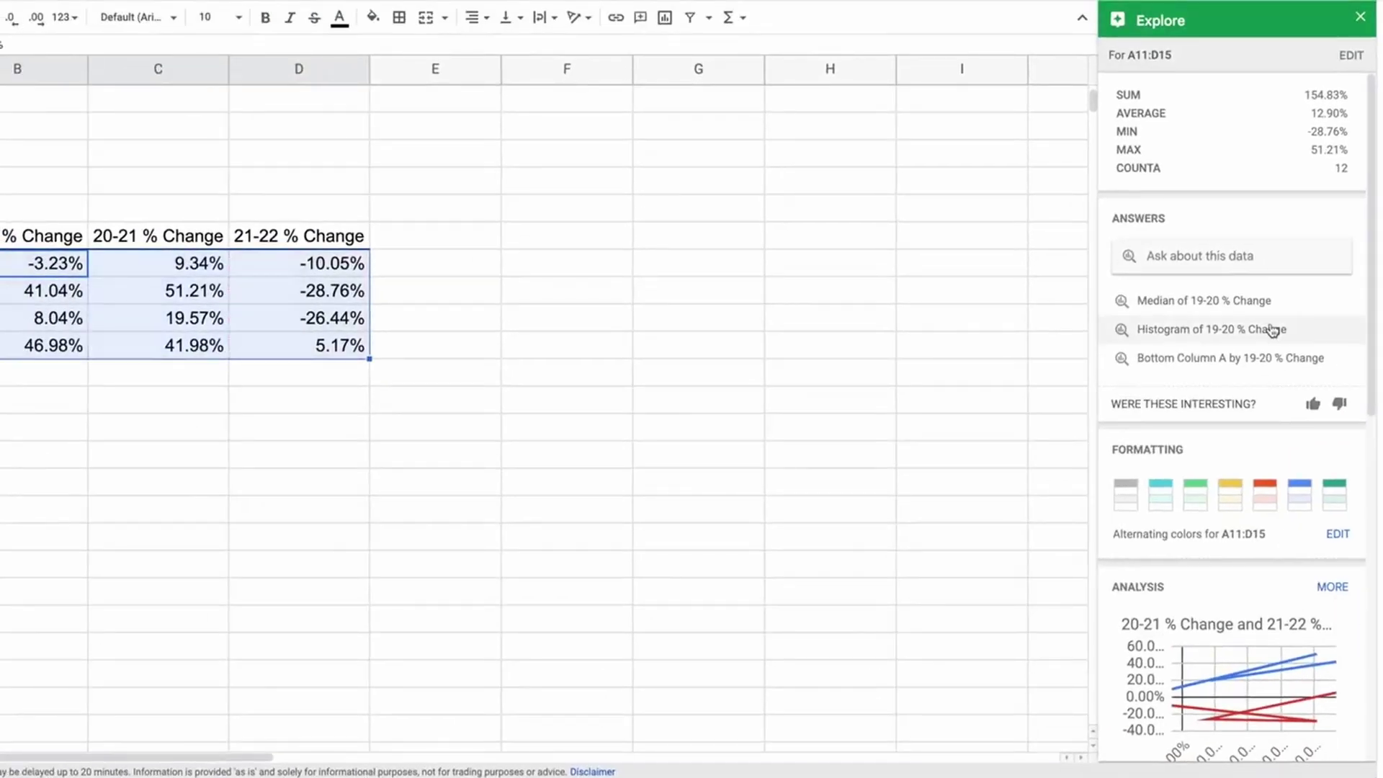
{"action": "scroll", "coordinate": [1272, 327], "scroll_direction": "down", "scroll_amount": 5}
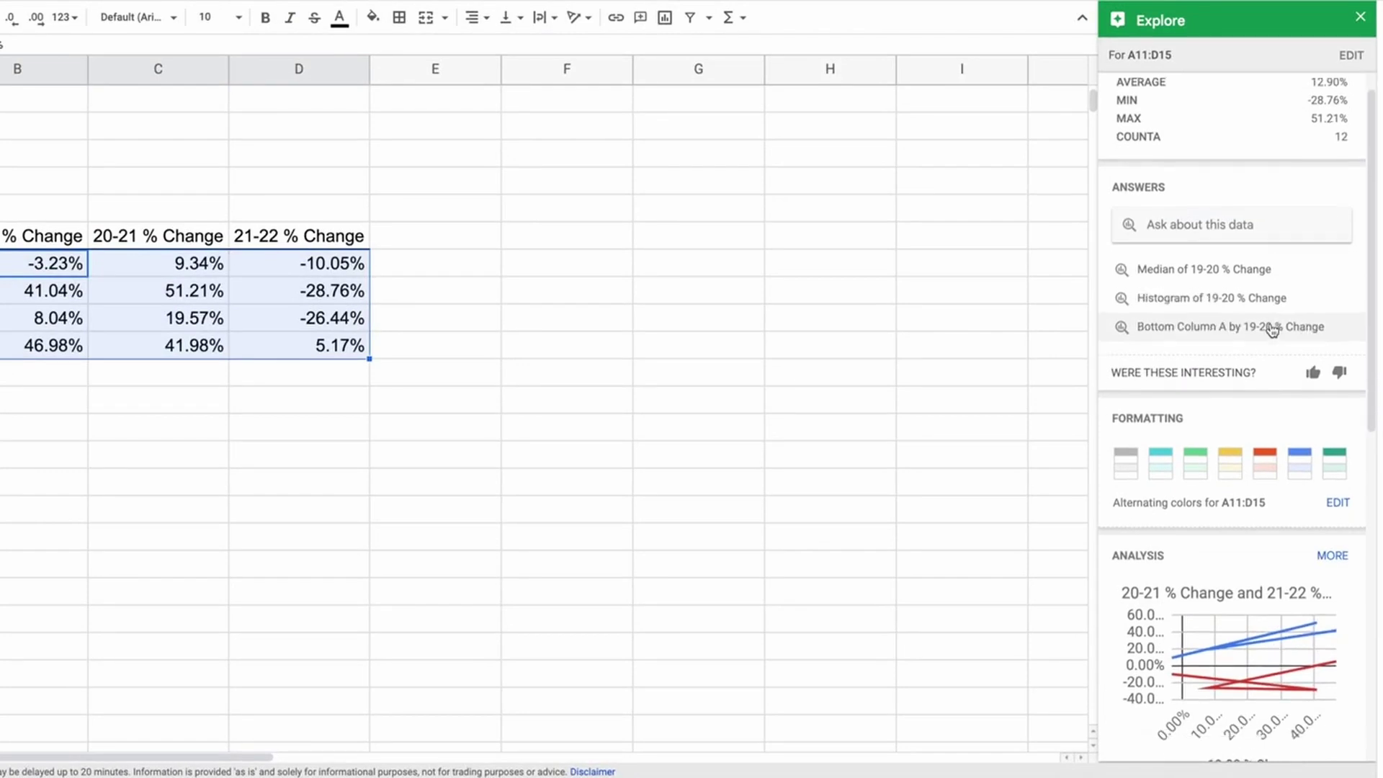
{"action": "scroll", "coordinate": [1271, 315], "scroll_direction": "down", "scroll_amount": 5}
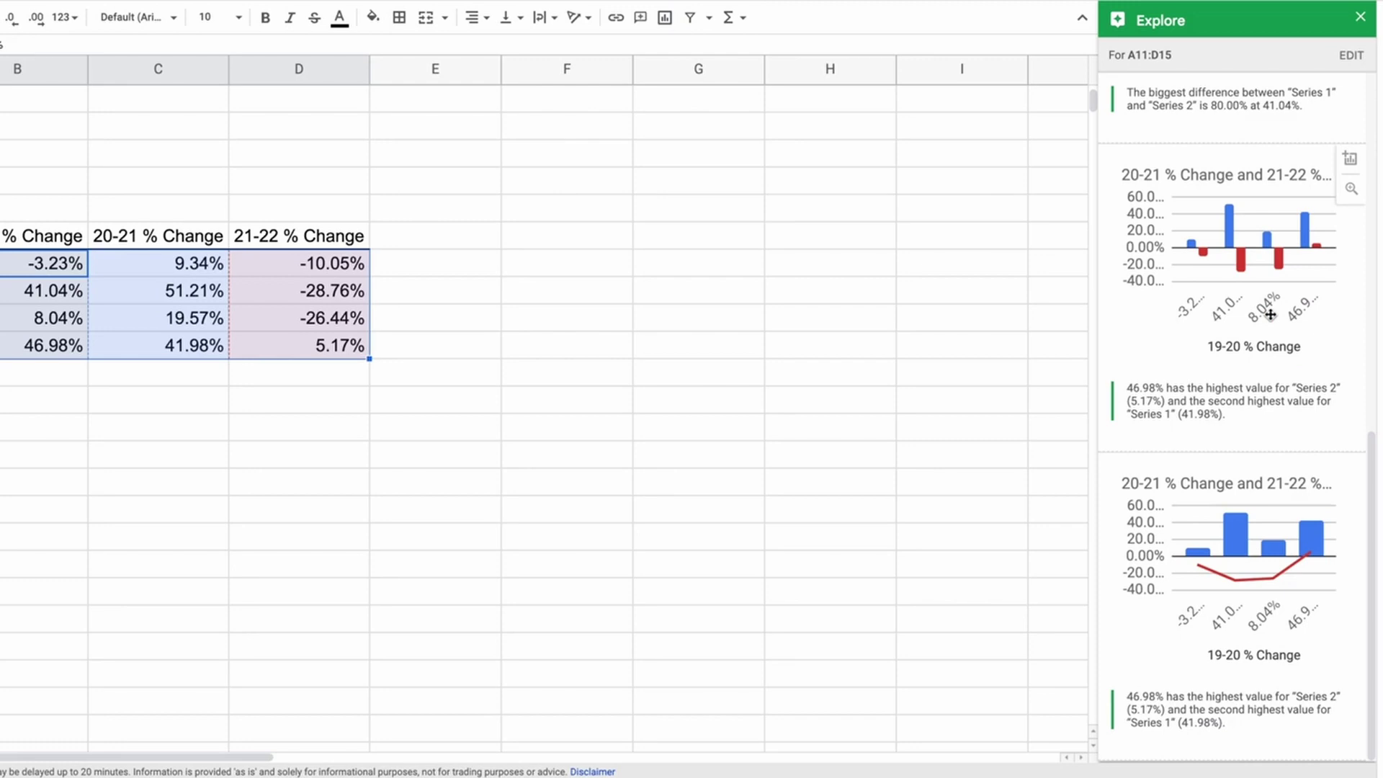
{"action": "scroll", "coordinate": [1270, 314], "scroll_direction": "up", "scroll_amount": 4}
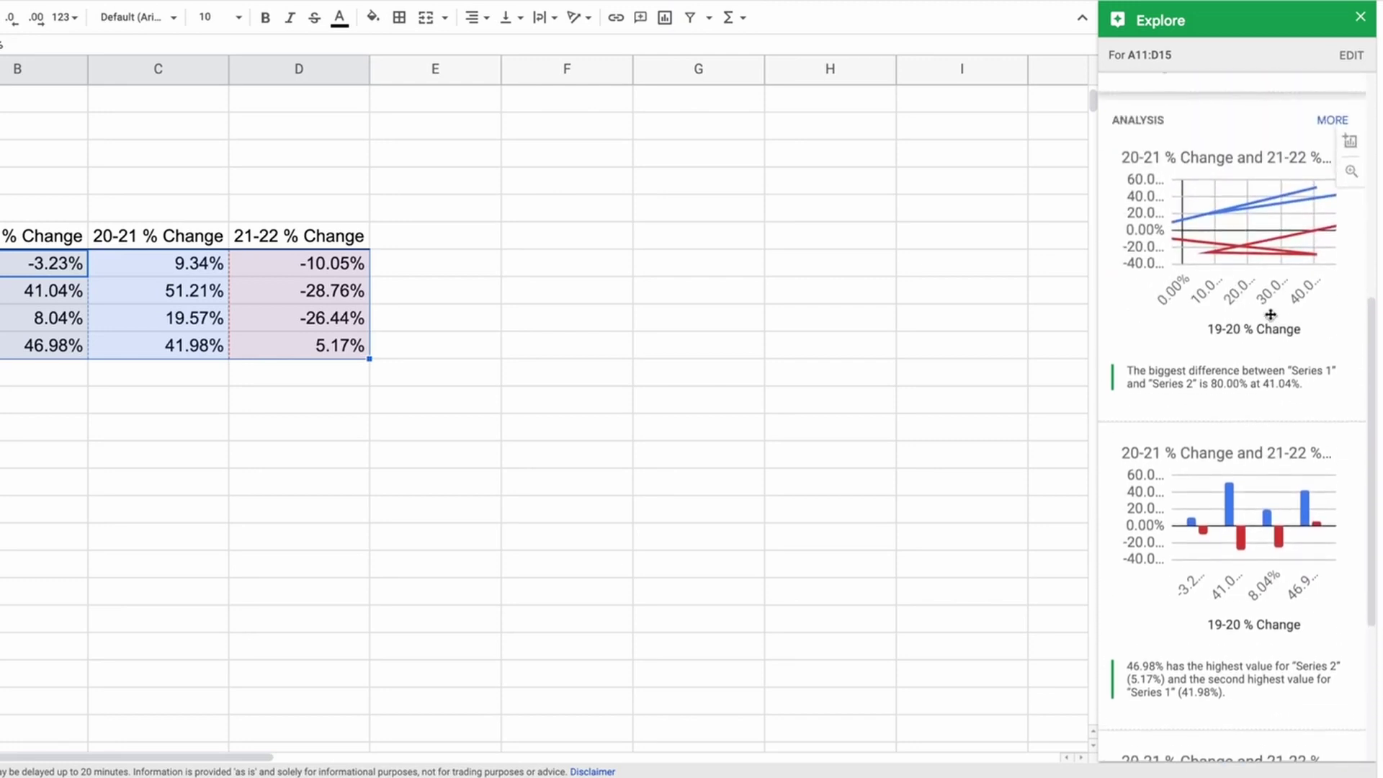
{"action": "scroll", "coordinate": [1270, 315], "scroll_direction": "up", "scroll_amount": 1}
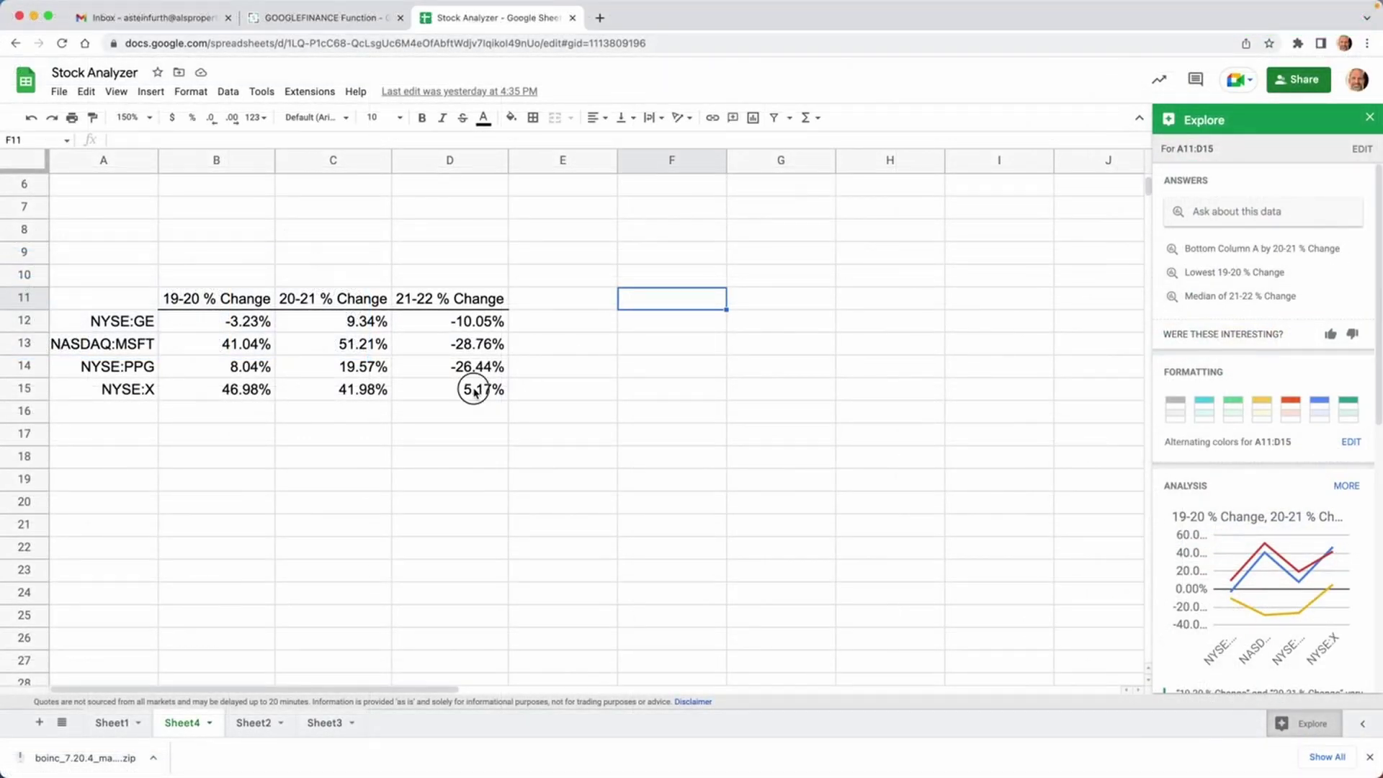
{"action": "mouse_move", "coordinate": [472, 386]}
{"action": "left_mouse_down"}
{"action": "mouse_move", "coordinate": [262, 318]}
{"action": "mouse_move", "coordinate": [160, 315]}
{"action": "left_mouse_up"}
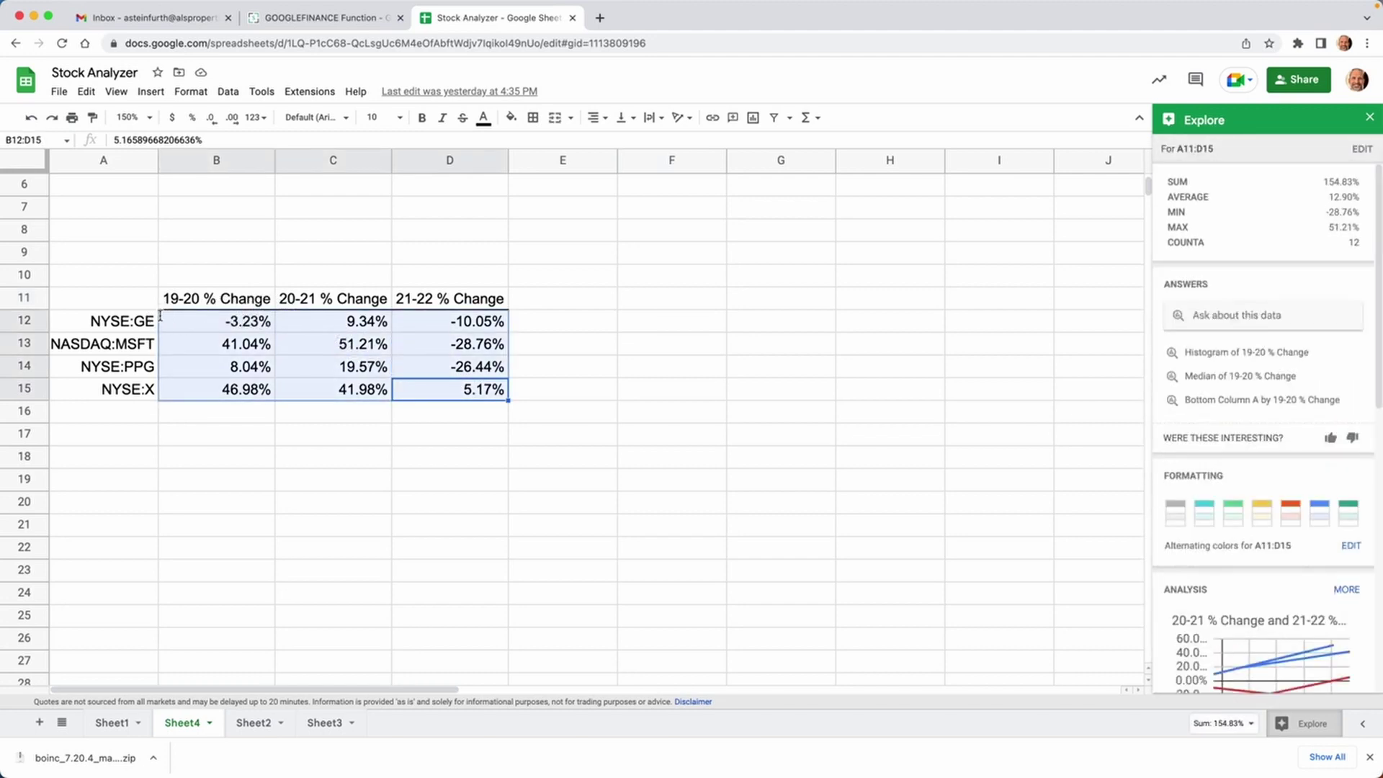
Select A11:D15 and place Explore's suggested line chart of the three % change series beside the table.
{"action": "key", "text": "Left"}
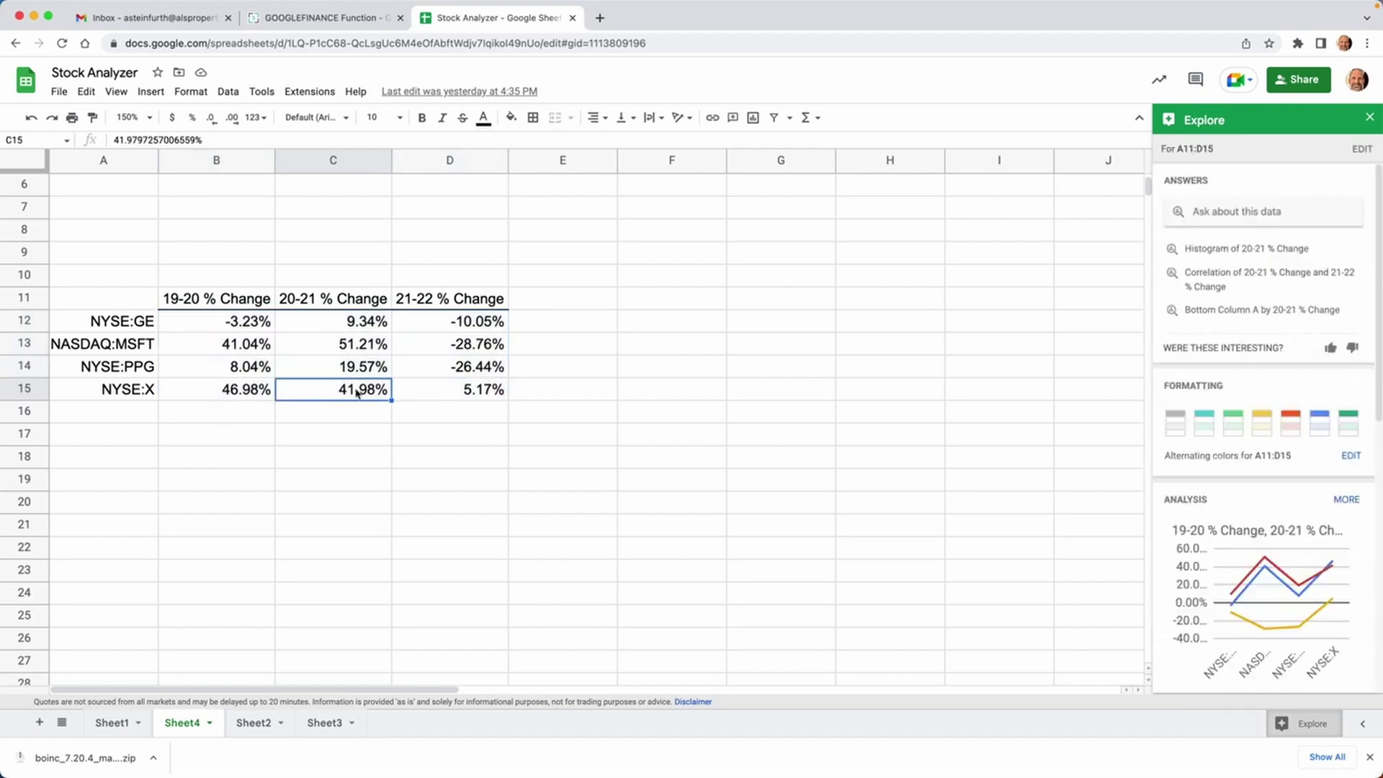
{"action": "left_click_drag", "start_coordinate": [403, 389], "coordinate": [66, 309]}
{"action": "scroll", "coordinate": [1239, 336], "scroll_direction": "down", "scroll_amount": 3}
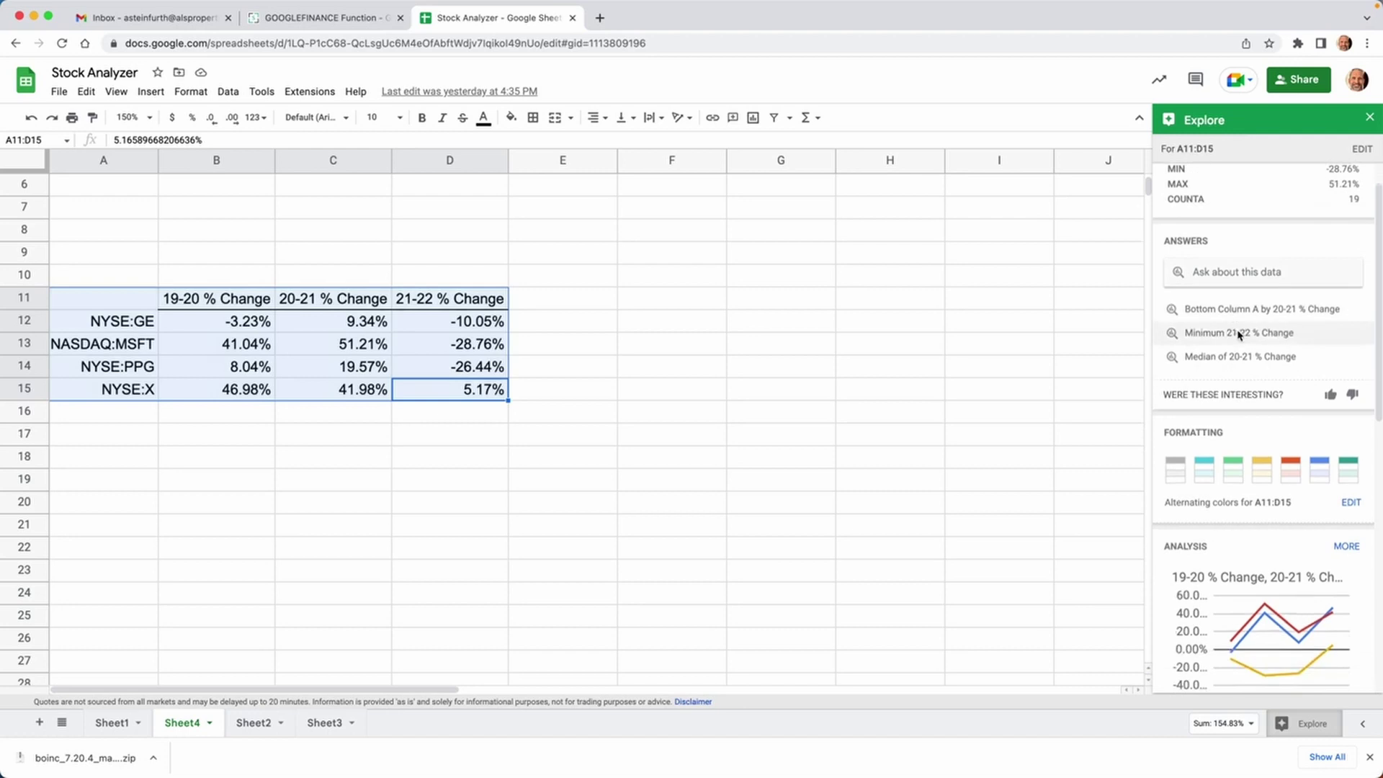
{"action": "scroll", "coordinate": [1239, 336], "scroll_direction": "down", "scroll_amount": 5}
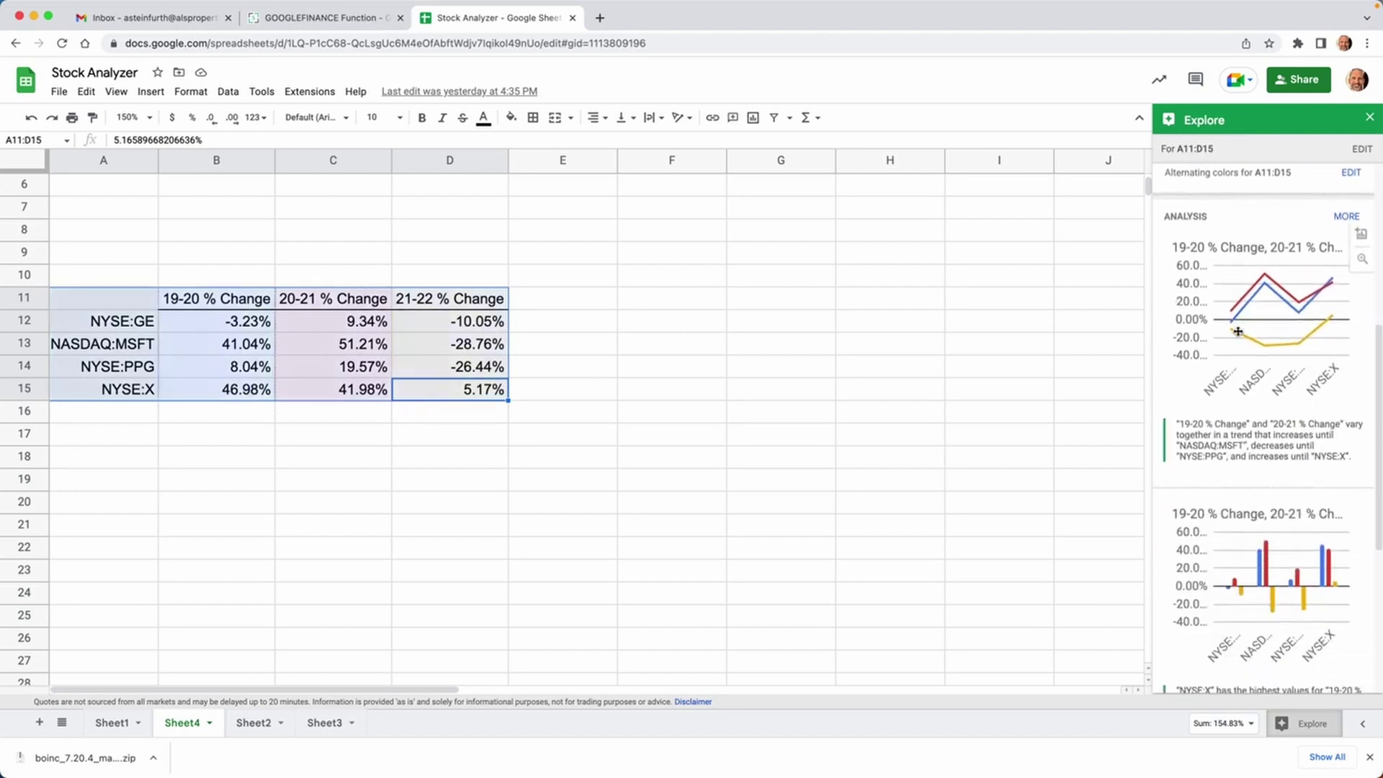
{"action": "left_click_drag", "start_coordinate": [1238, 331], "coordinate": [973, 441]}
{"action": "left_click_drag", "start_coordinate": [1035, 475], "coordinate": [692, 308]}
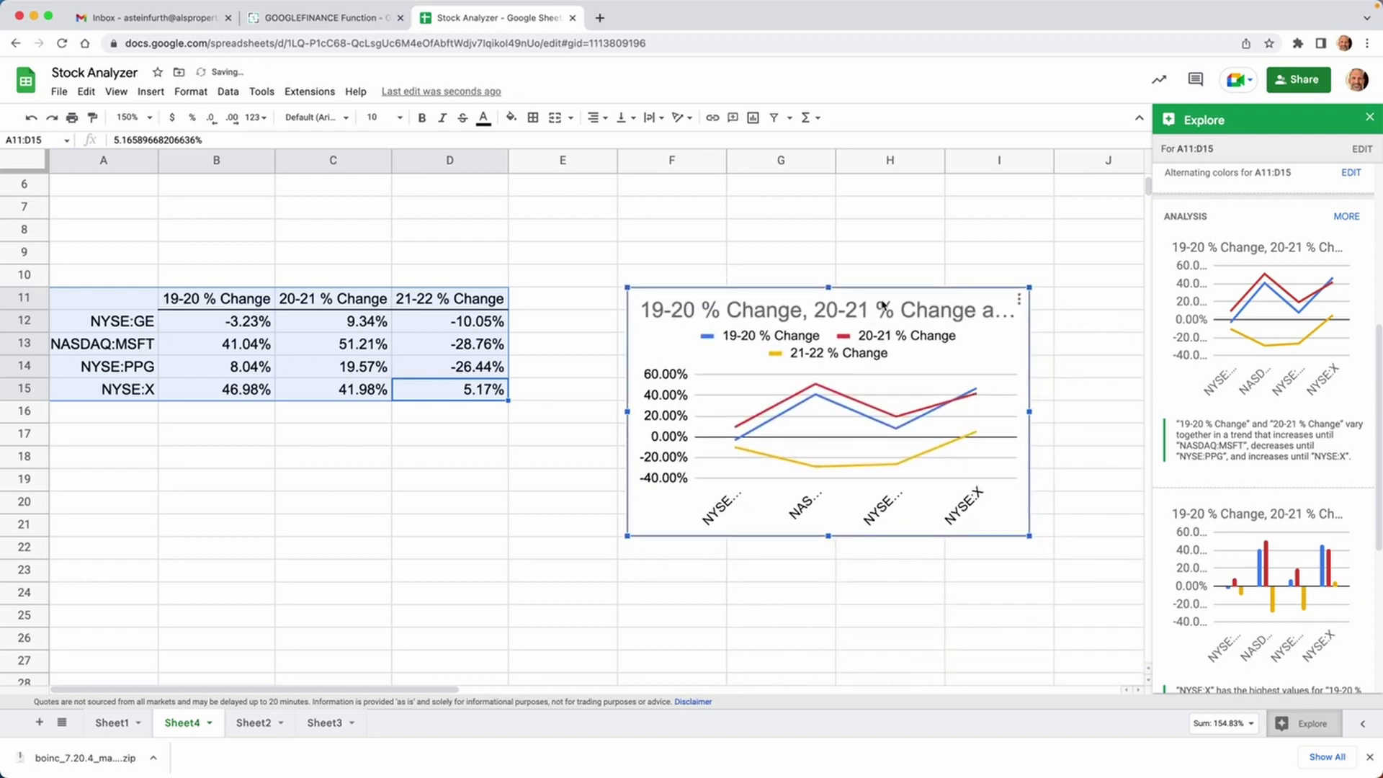
{"action": "left_click", "coordinate": [1020, 301]}
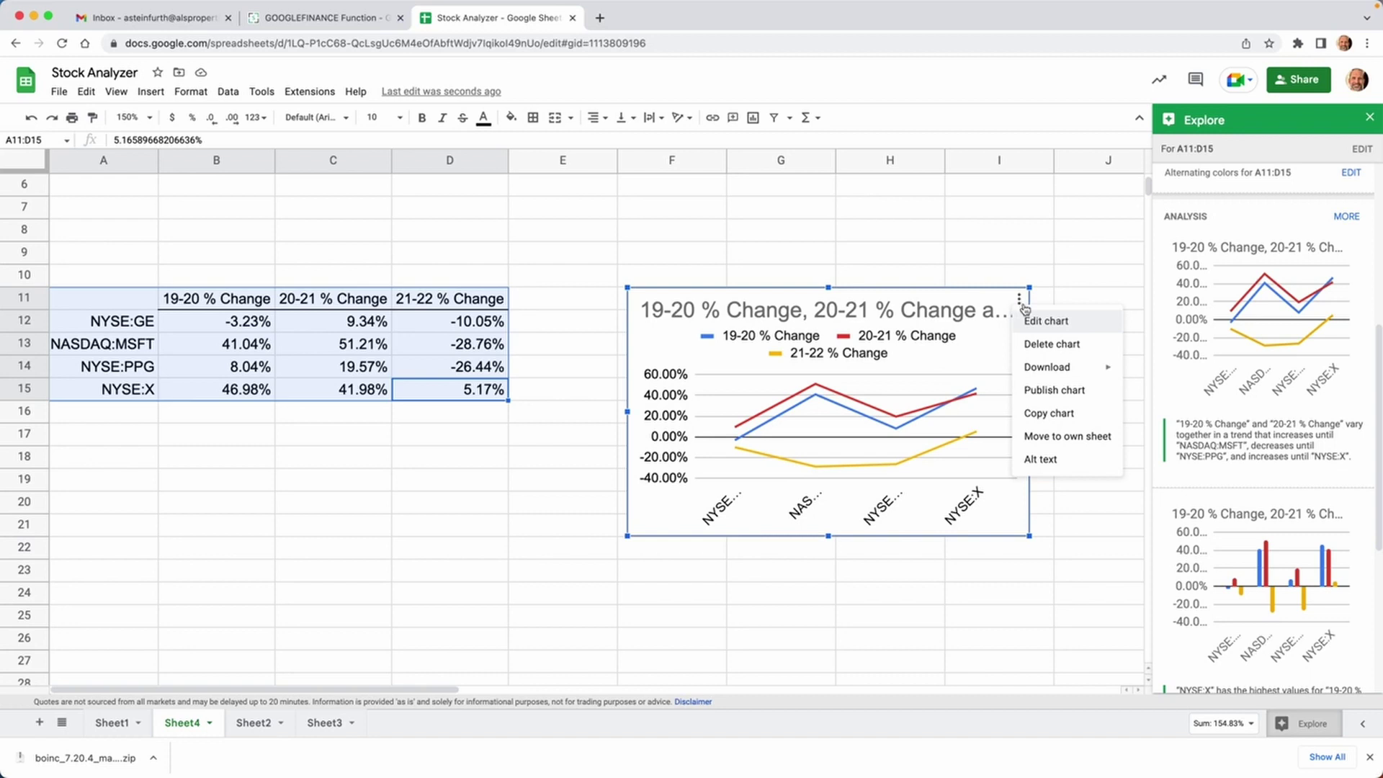
Switch the chart's rows and columns so each ticker gets its own line, and widen it leftward toward the table.
{"action": "left_click", "coordinate": [1034, 323]}
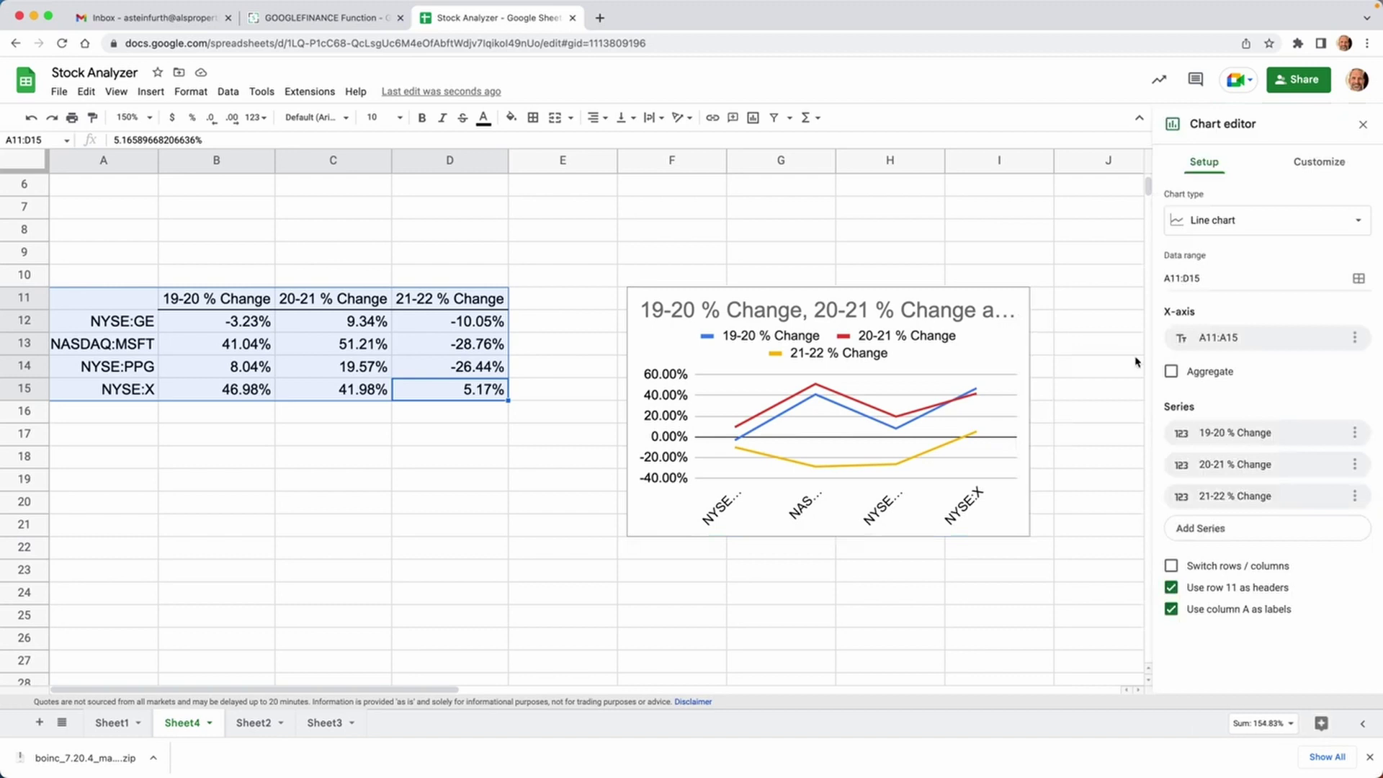
{"action": "left_click", "coordinate": [1170, 566]}
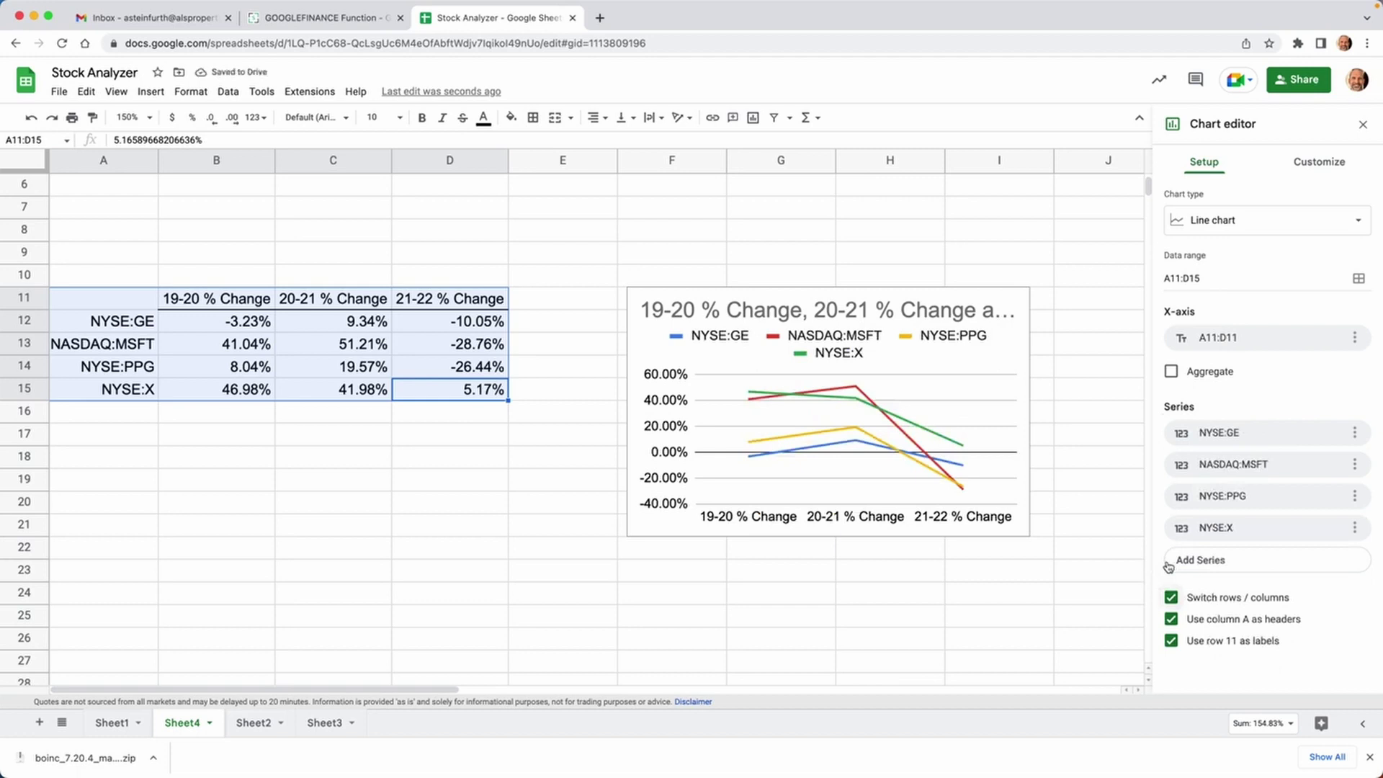
{"action": "left_click_drag", "start_coordinate": [628, 412], "coordinate": [544, 411]}
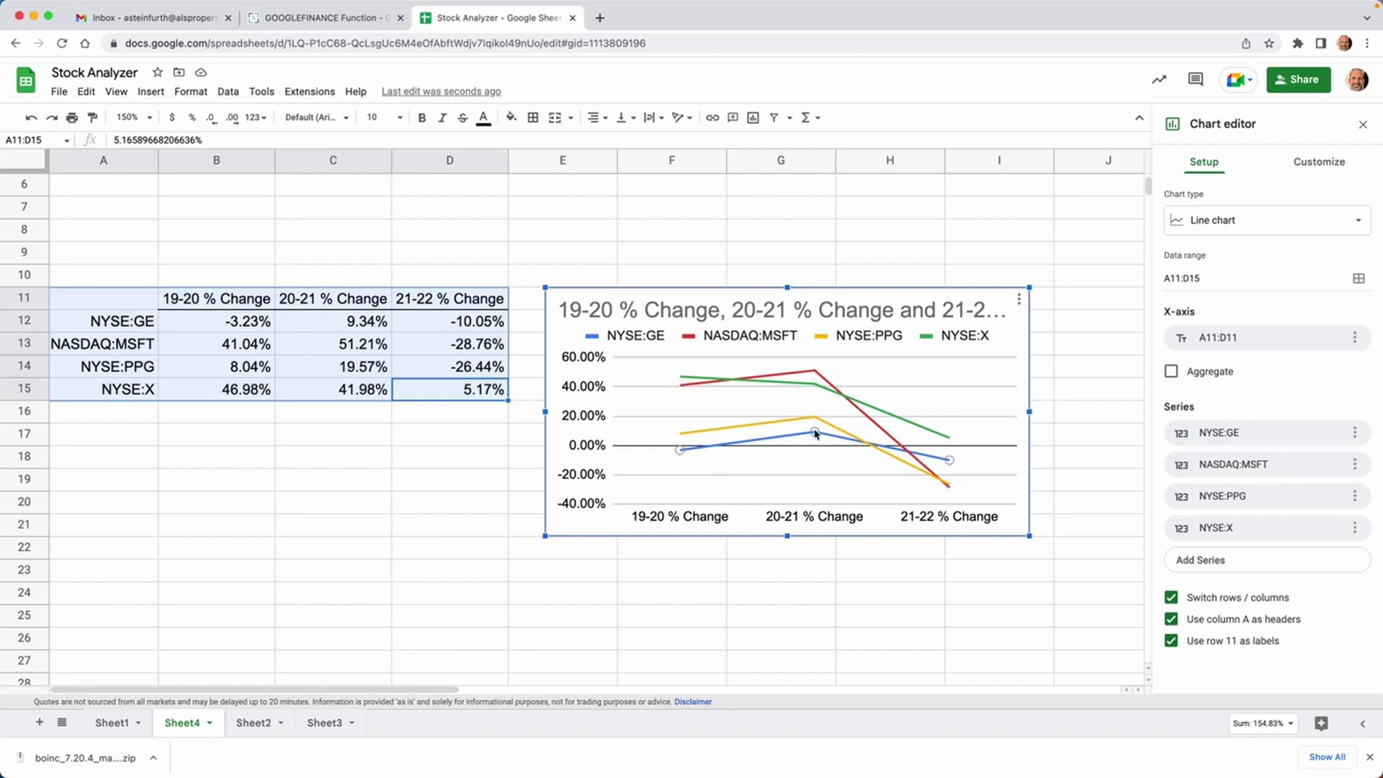
{"action": "left_click", "coordinate": [513, 458]}
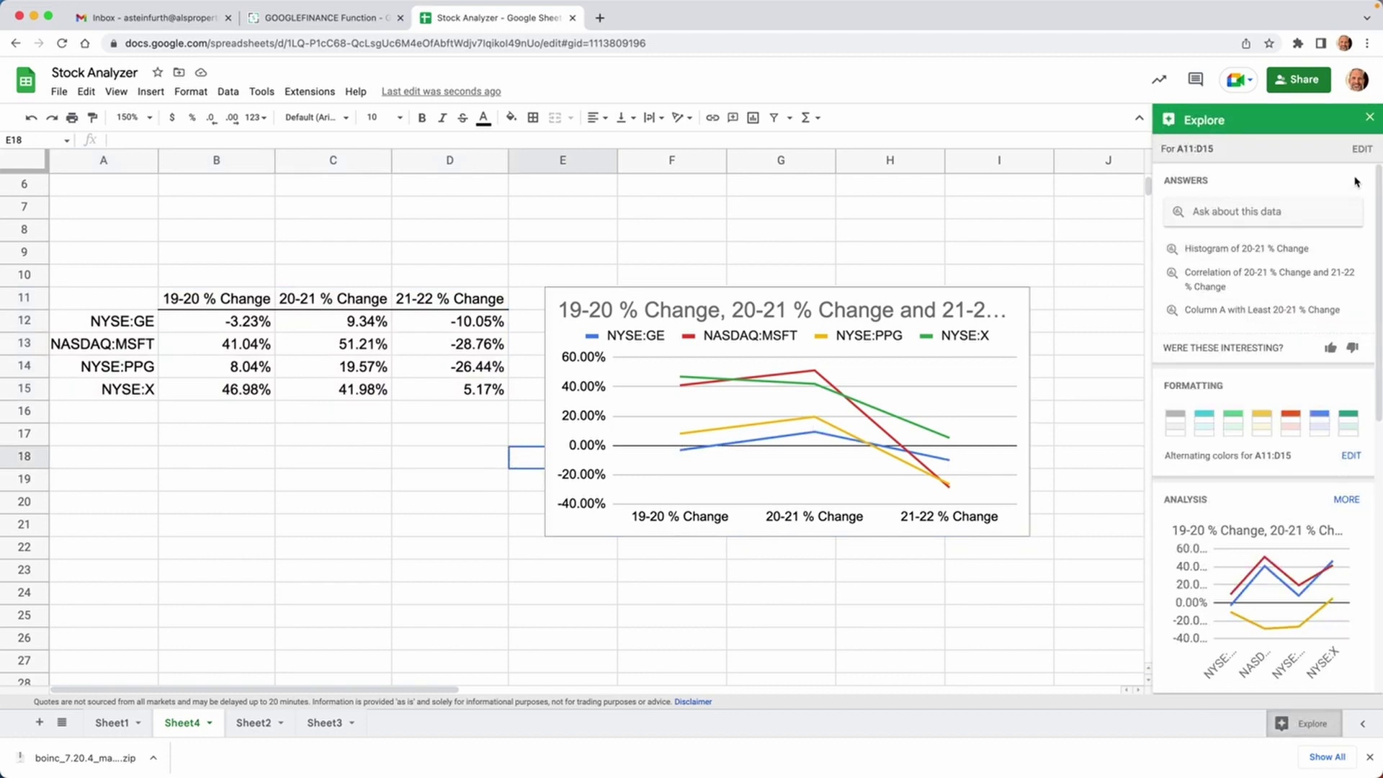
Close the Explore panel and select the % change values starting at B12.
{"action": "left_click", "coordinate": [1370, 118]}
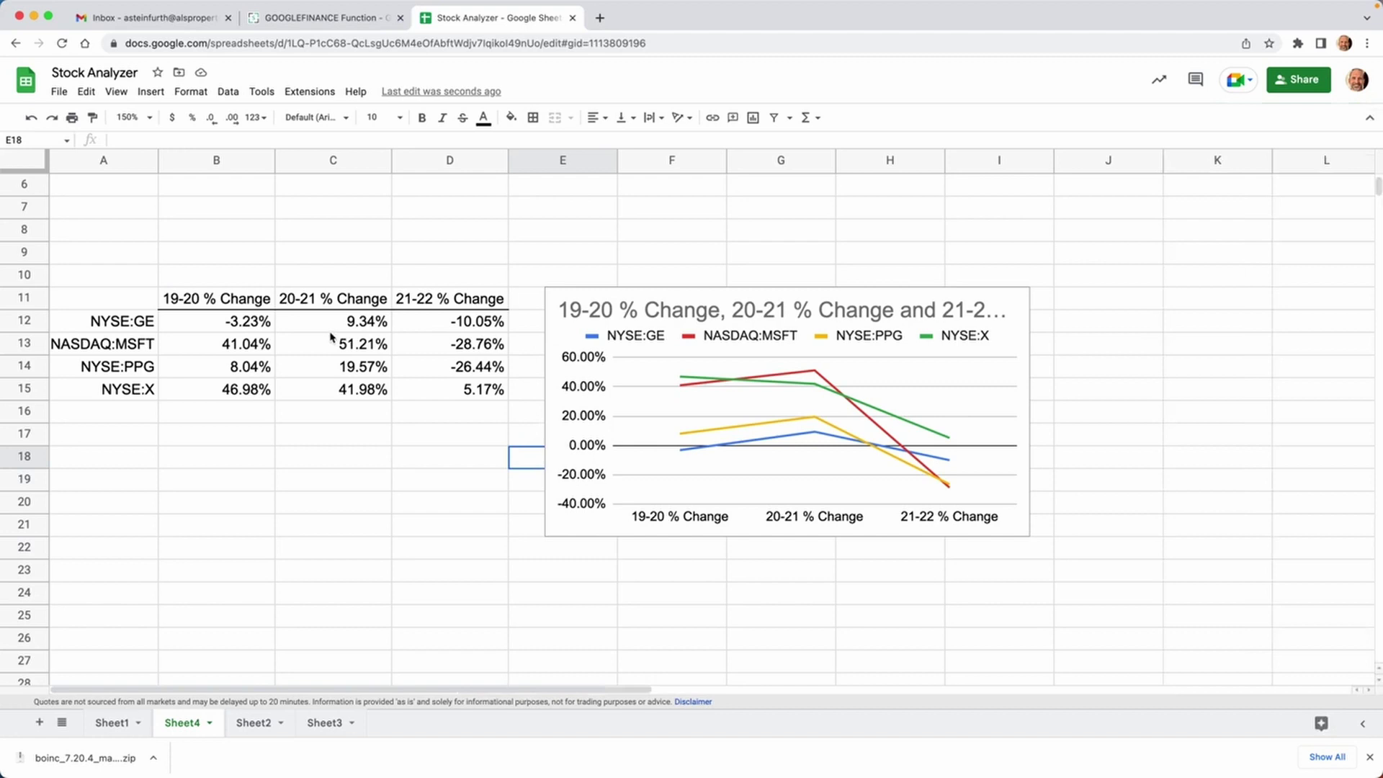
{"action": "left_click", "coordinate": [231, 326]}
{"action": "left_click_drag", "start_coordinate": [231, 326], "coordinate": [444, 391]}
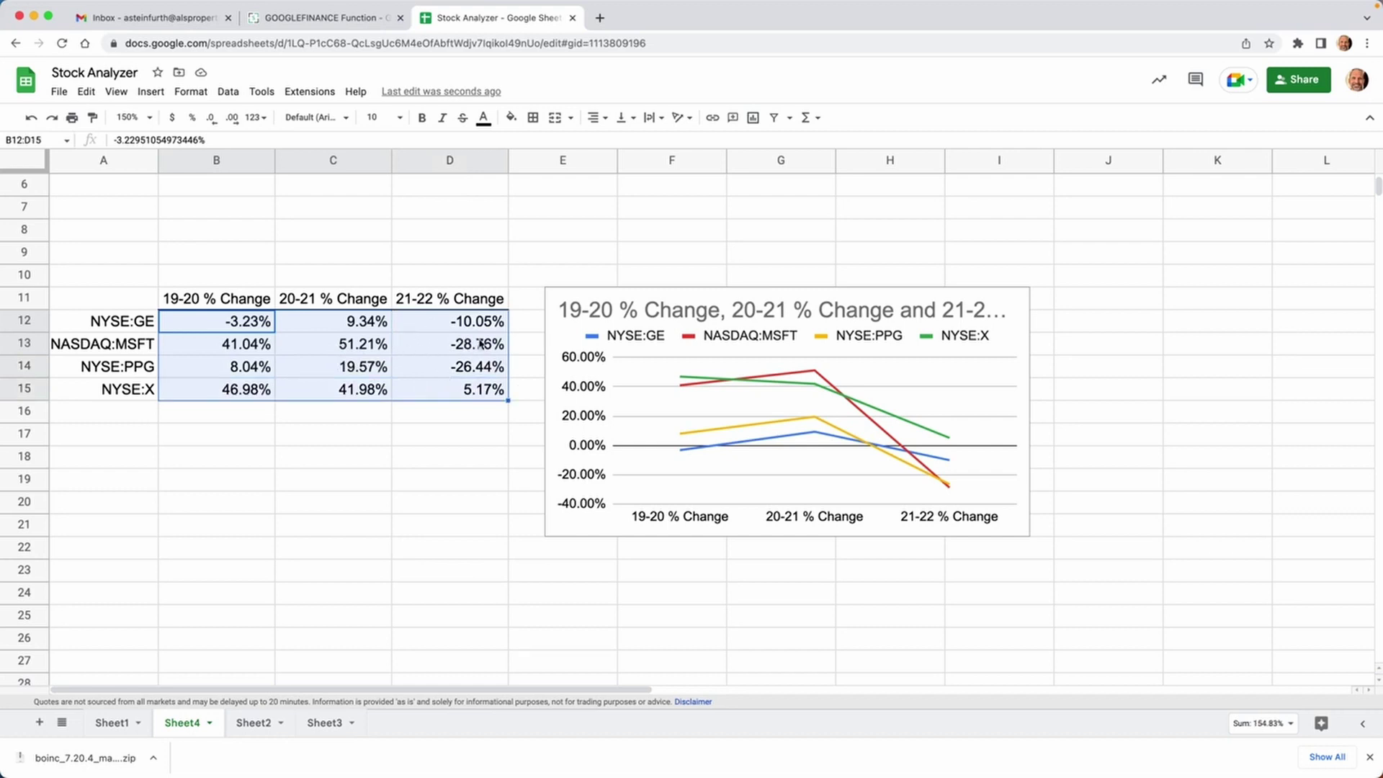
Move the line chart up beside rows 1–11 and shrink it from its bottom-right corner.
{"action": "left_click", "coordinate": [598, 295]}
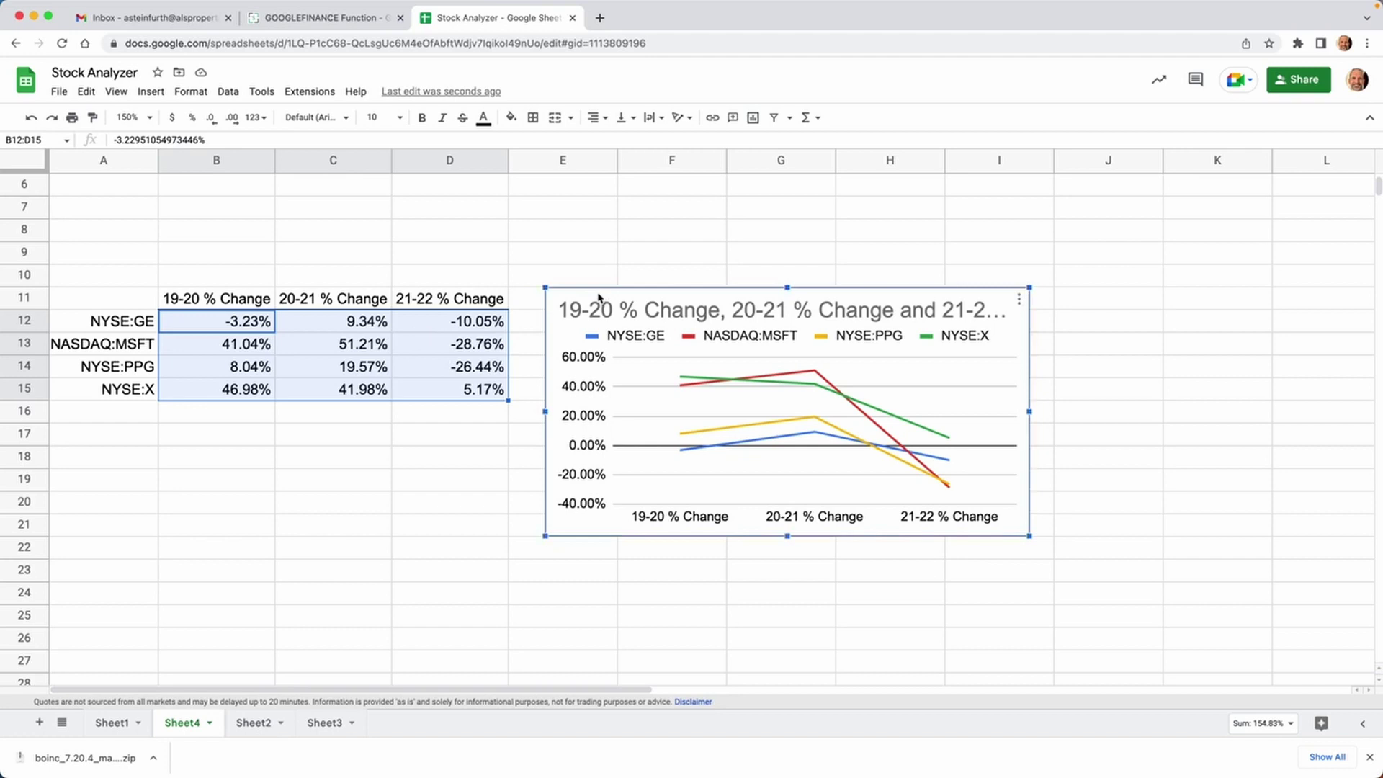
{"action": "scroll", "coordinate": [590, 305], "scroll_direction": "up", "scroll_amount": 3}
{"action": "left_click_drag", "start_coordinate": [599, 295], "coordinate": [614, 189]}
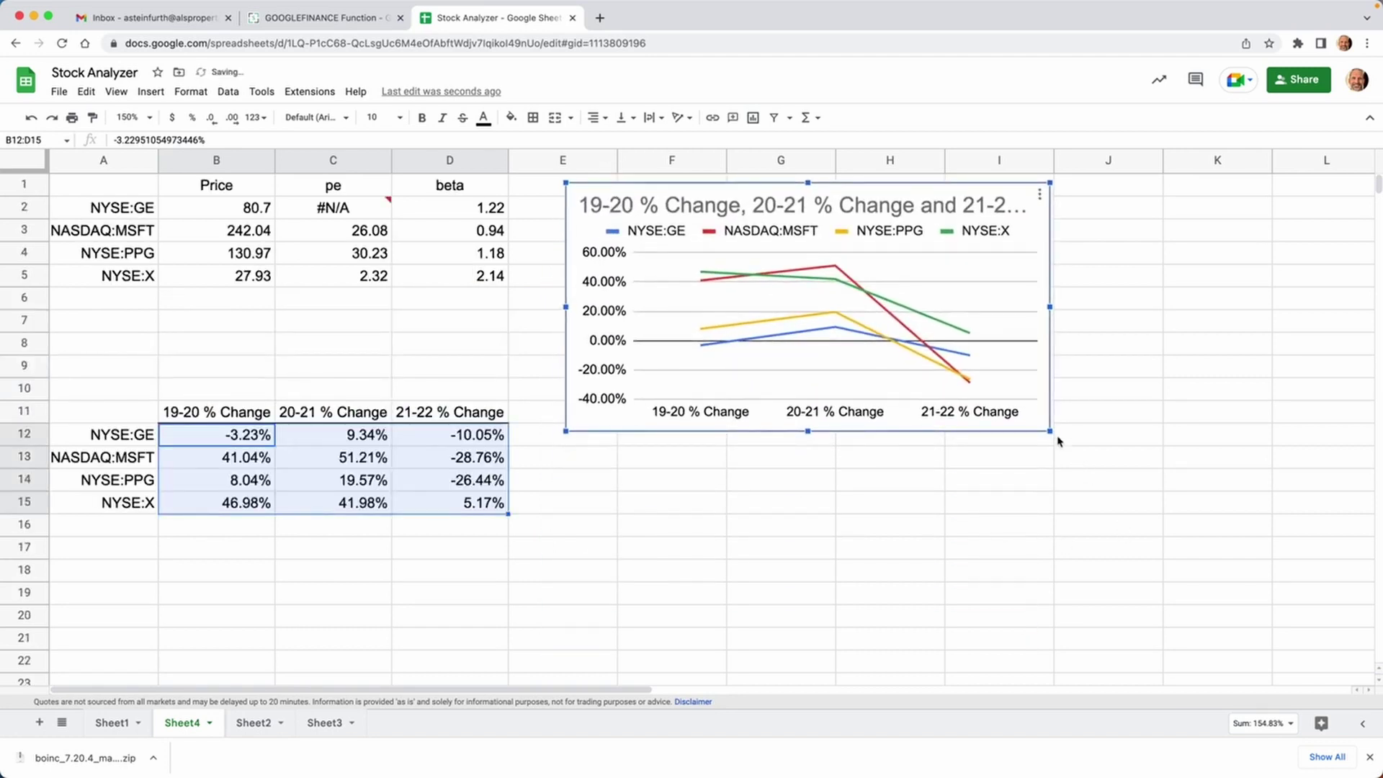
{"action": "left_click_drag", "start_coordinate": [1051, 432], "coordinate": [929, 348]}
{"action": "scroll", "coordinate": [923, 409], "scroll_direction": "down", "scroll_amount": 5}
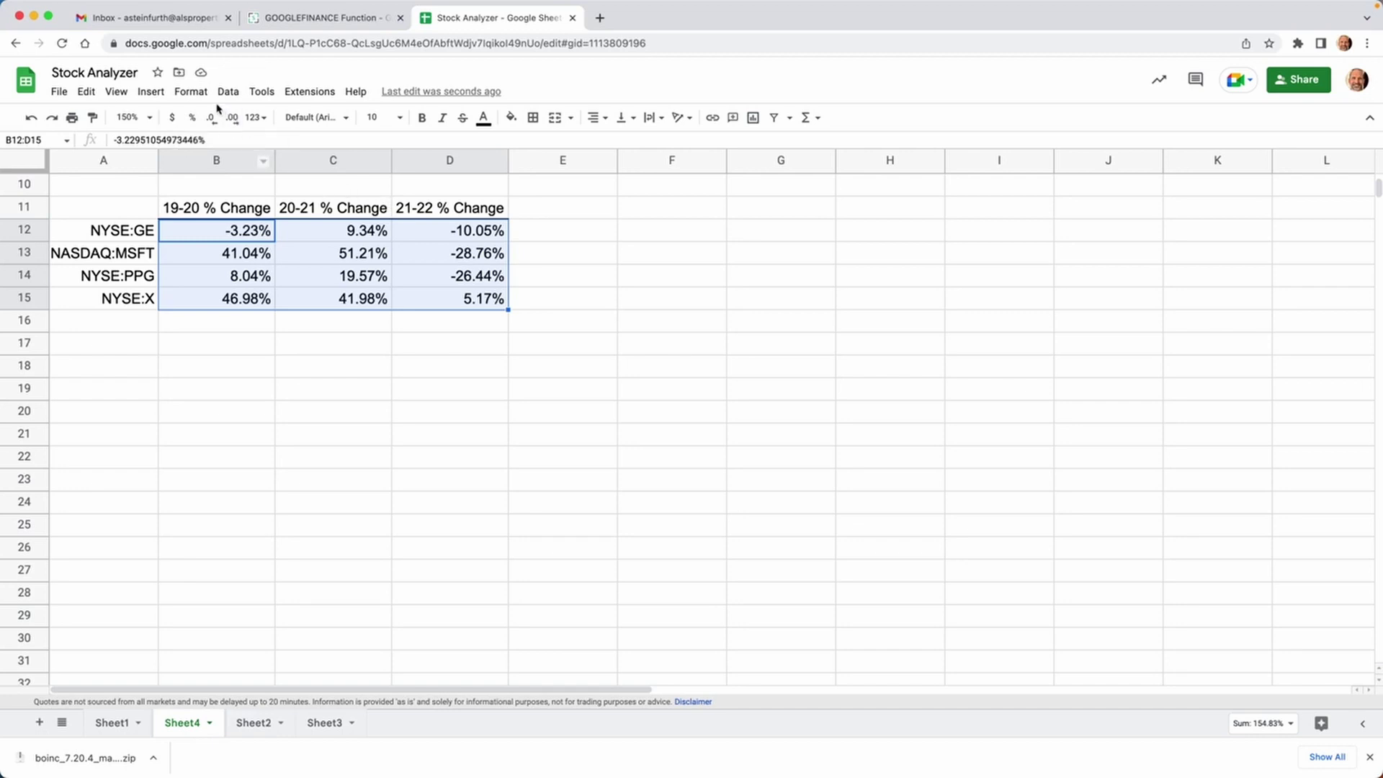
Choose the custom number format 0.00%[Green]"▲";-0.00%[Red]"▼";[Black]"-" for the % change values.
{"action": "left_click", "coordinate": [190, 92]}
{"action": "mouse_move", "coordinate": [268, 153]}
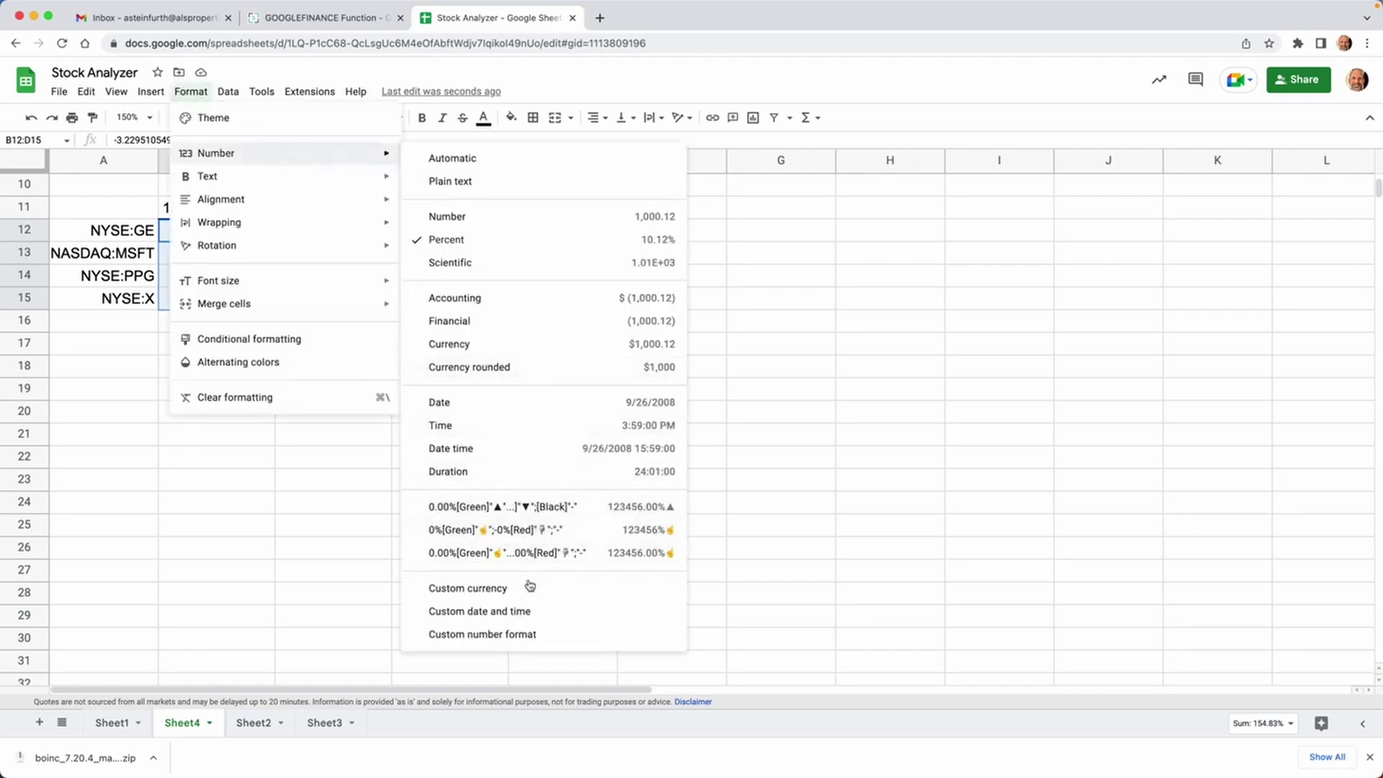
{"action": "left_click", "coordinate": [533, 633]}
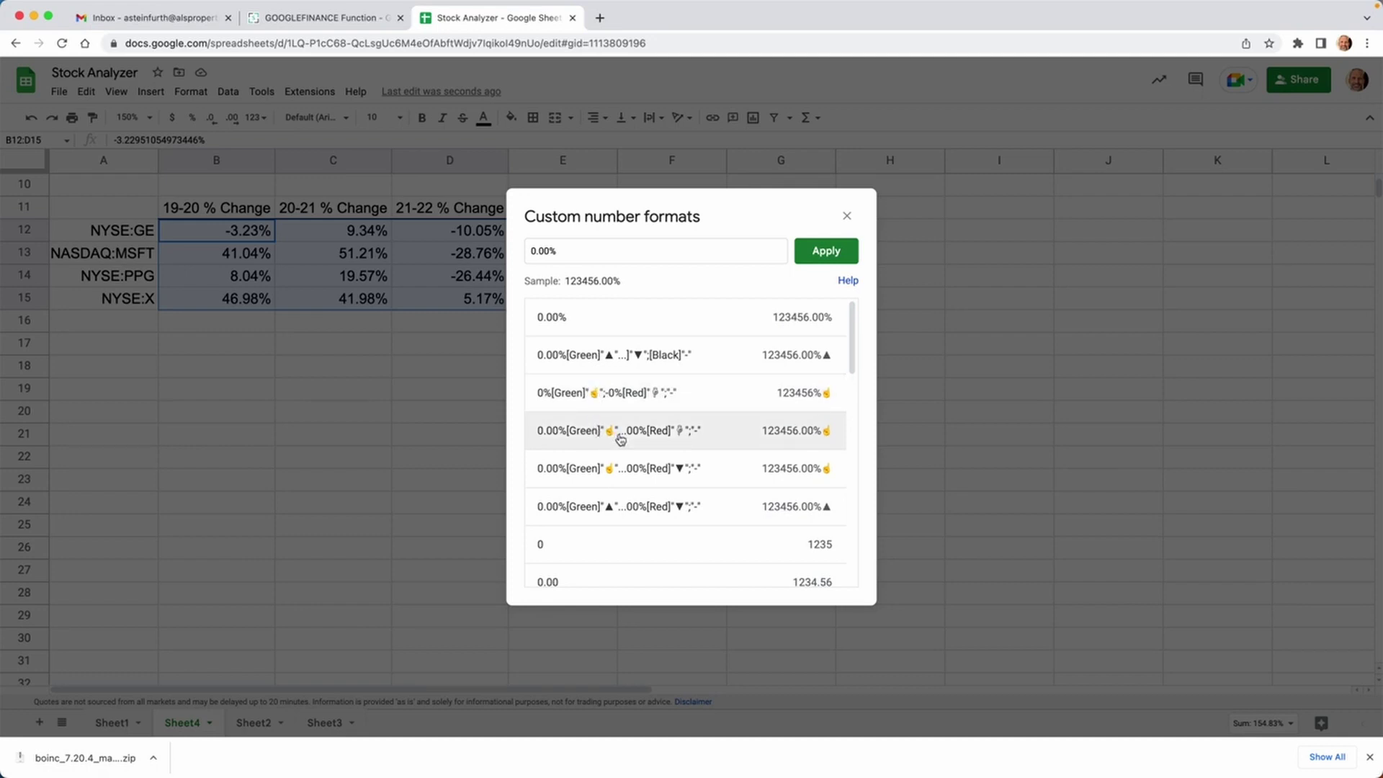
{"action": "left_click", "coordinate": [641, 357]}
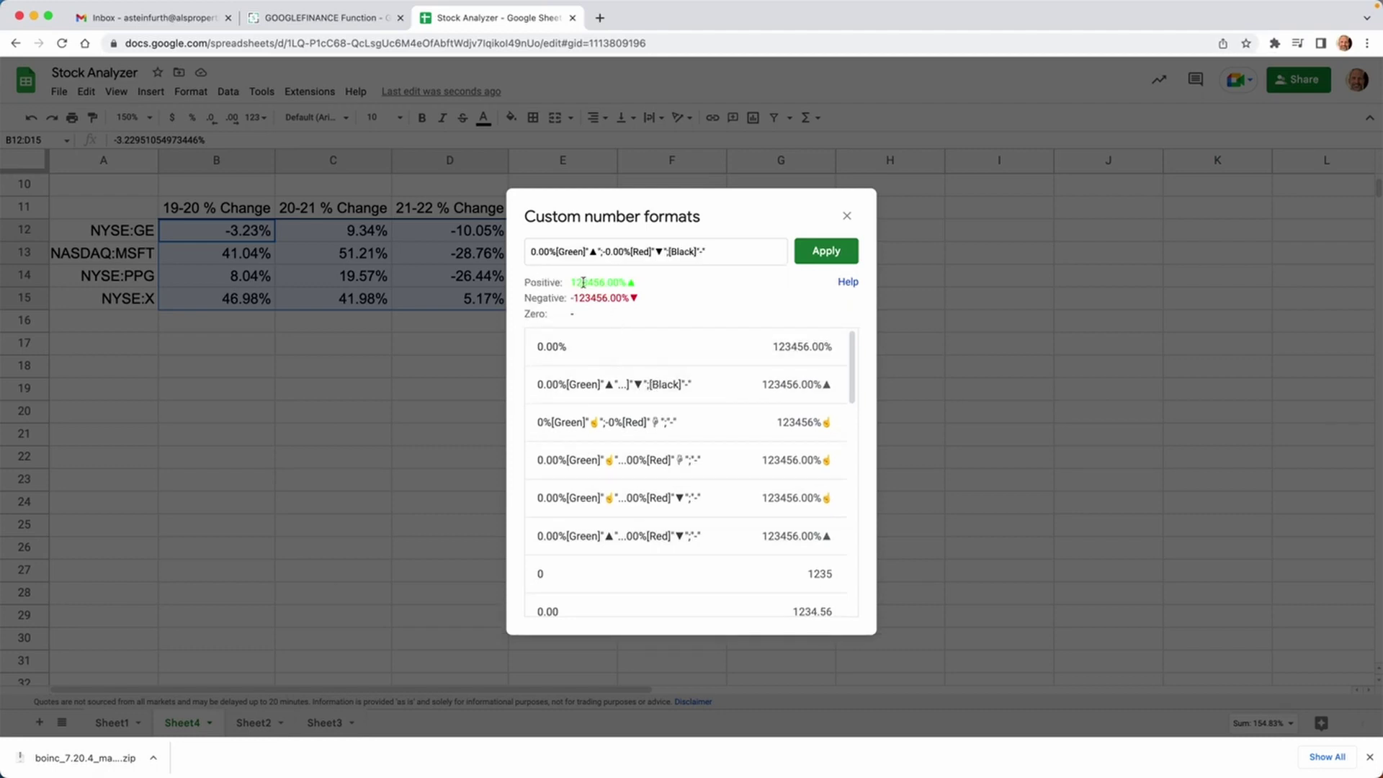
Review the pattern's positive, negative, Green and Red parts, then apply the format.
{"action": "left_click_drag", "start_coordinate": [531, 251], "coordinate": [582, 252]}
{"action": "left_click", "coordinate": [605, 252]}
{"action": "left_click_drag", "start_coordinate": [604, 252], "coordinate": [721, 250]}
{"action": "left_click", "coordinate": [545, 251]}
{"action": "left_click_drag", "start_coordinate": [563, 251], "coordinate": [576, 252]}
{"action": "left_click", "coordinate": [565, 252]}
{"action": "left_click", "coordinate": [639, 250]}
{"action": "left_click", "coordinate": [807, 251]}
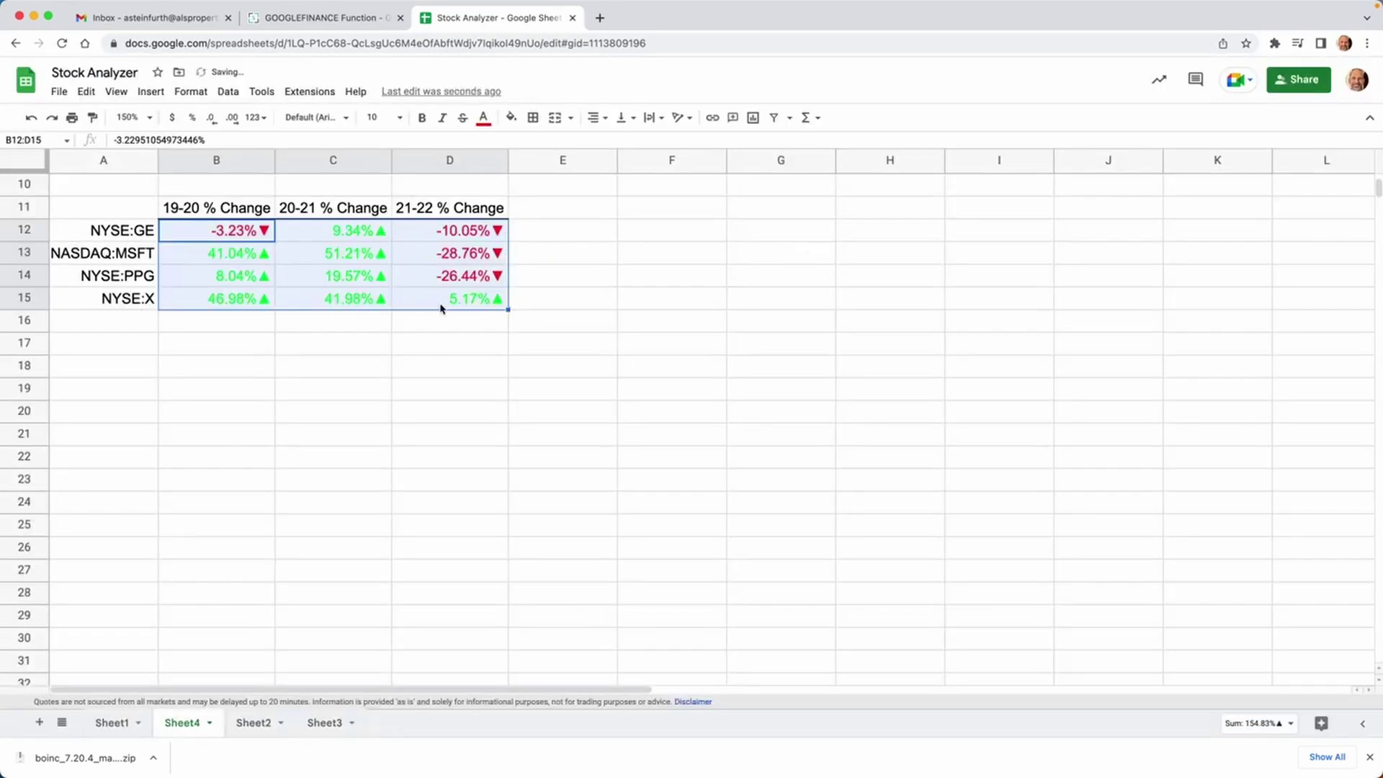
Inspect the full unrounded value behind GE's -3.23% in B12 without changing it.
{"action": "left_click", "coordinate": [256, 238]}
{"action": "double_click", "coordinate": [256, 233]}
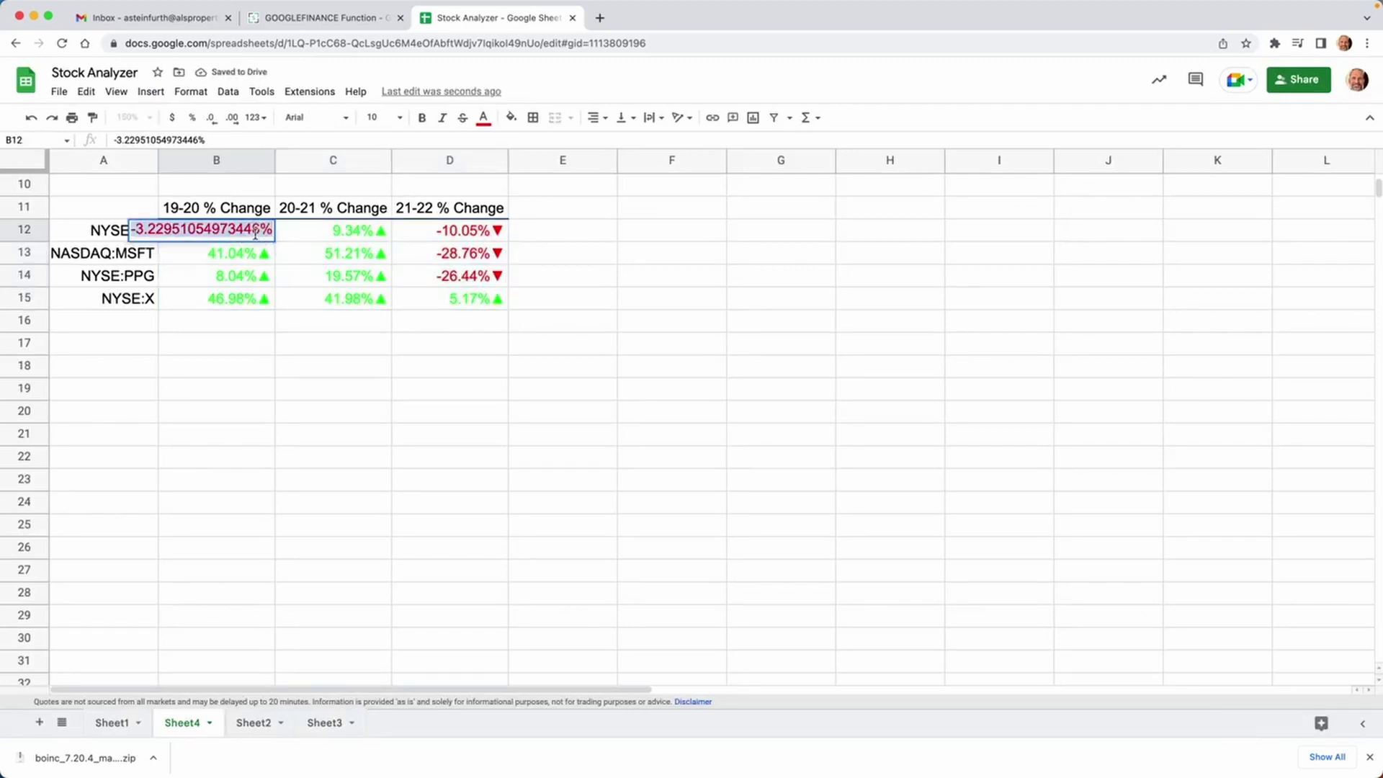
{"action": "key", "text": "Escape"}
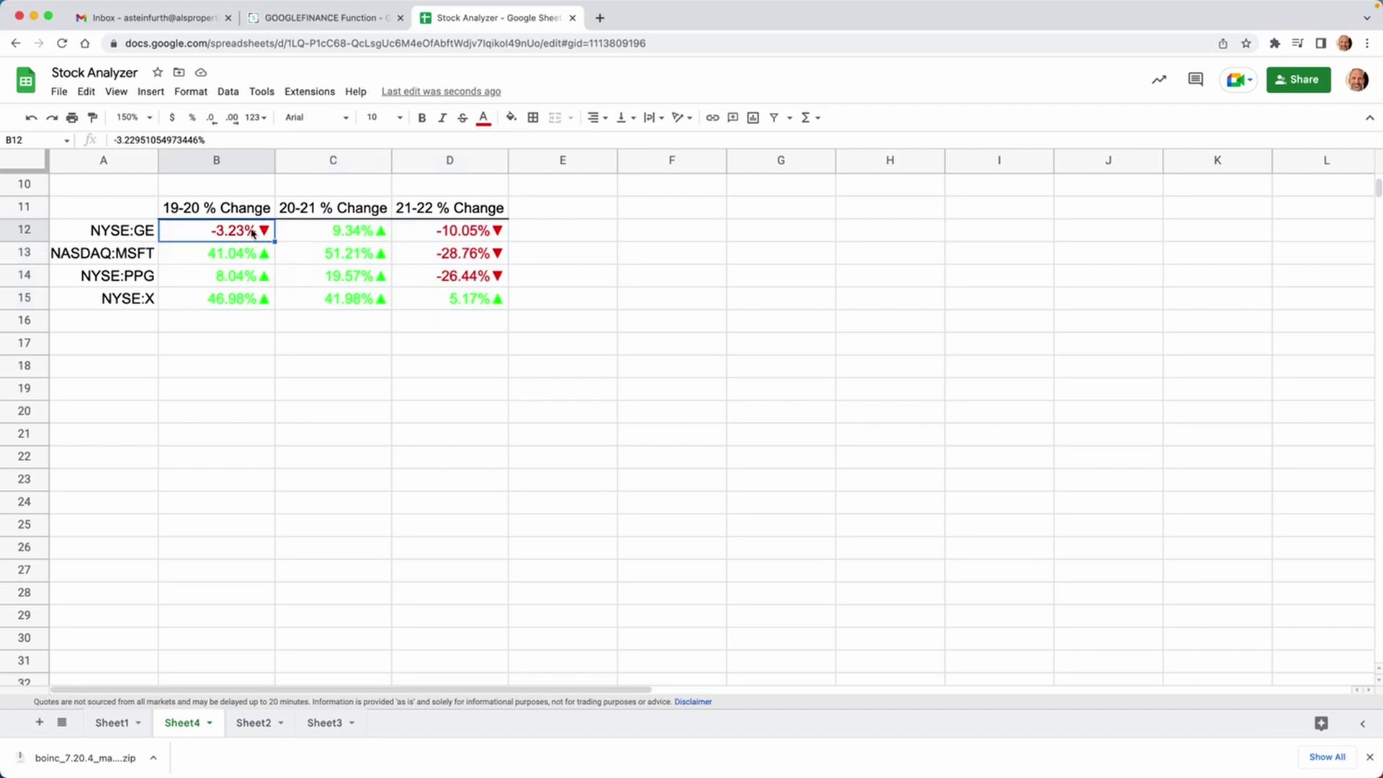
Select empty cell C17 and bring up the Extensions > Add-ons menu.
{"action": "left_click", "coordinate": [311, 348]}
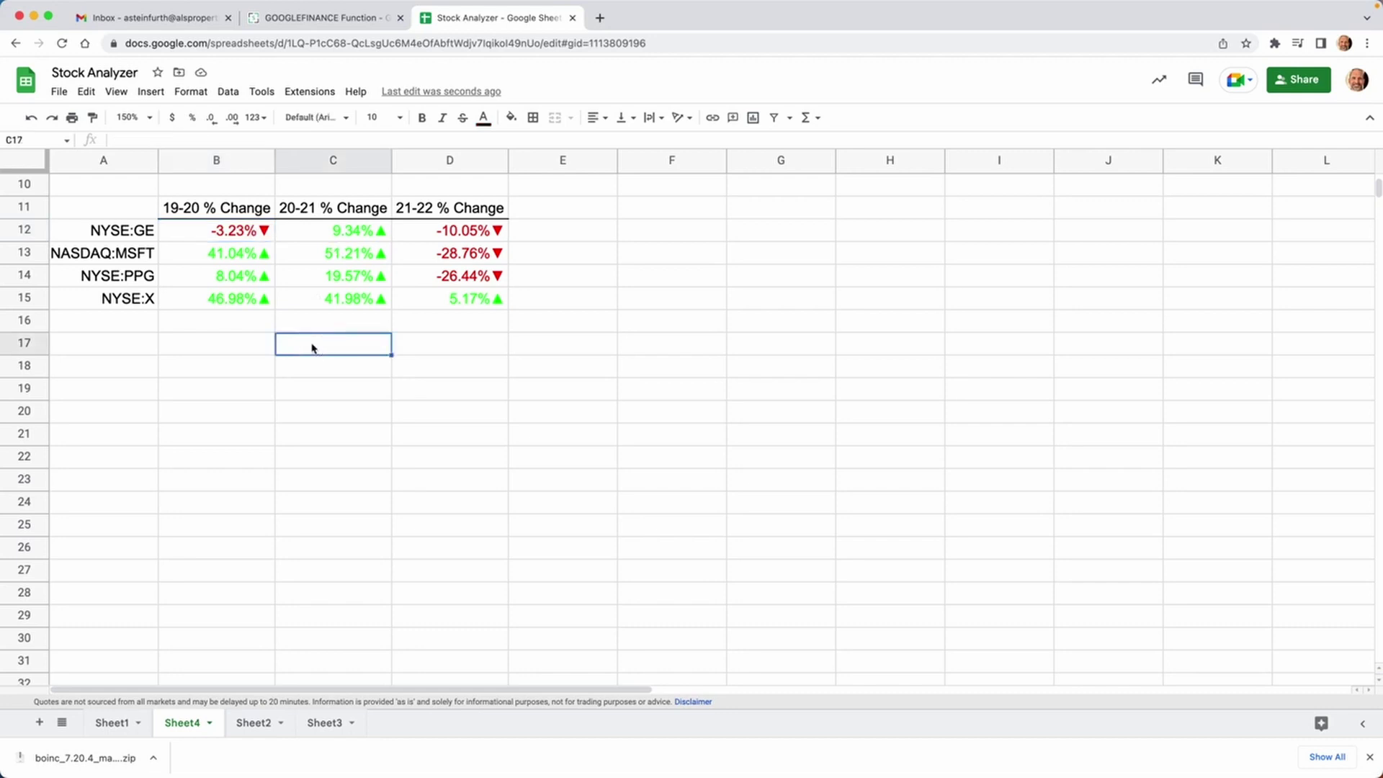
{"action": "left_click", "coordinate": [309, 93]}
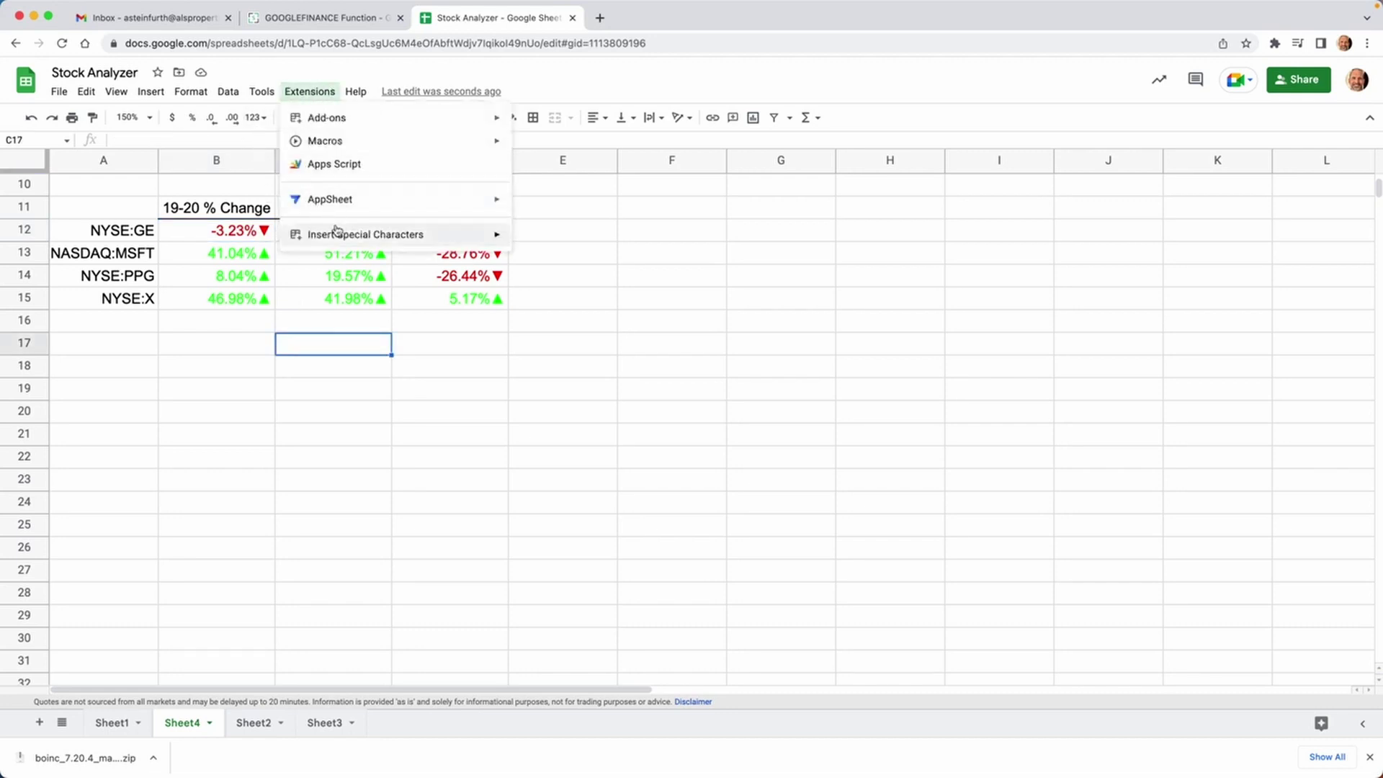
{"action": "mouse_move", "coordinate": [337, 231]}
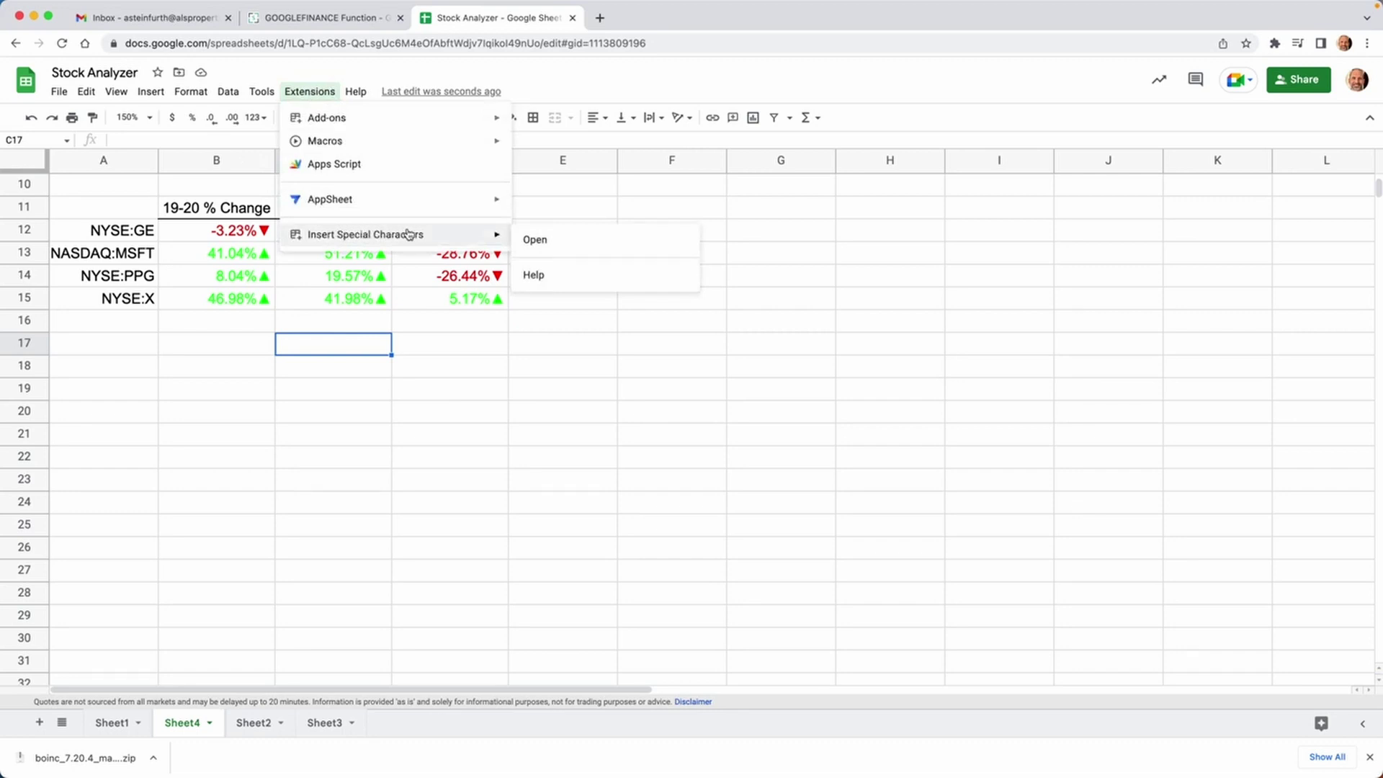
{"action": "mouse_move", "coordinate": [418, 124]}
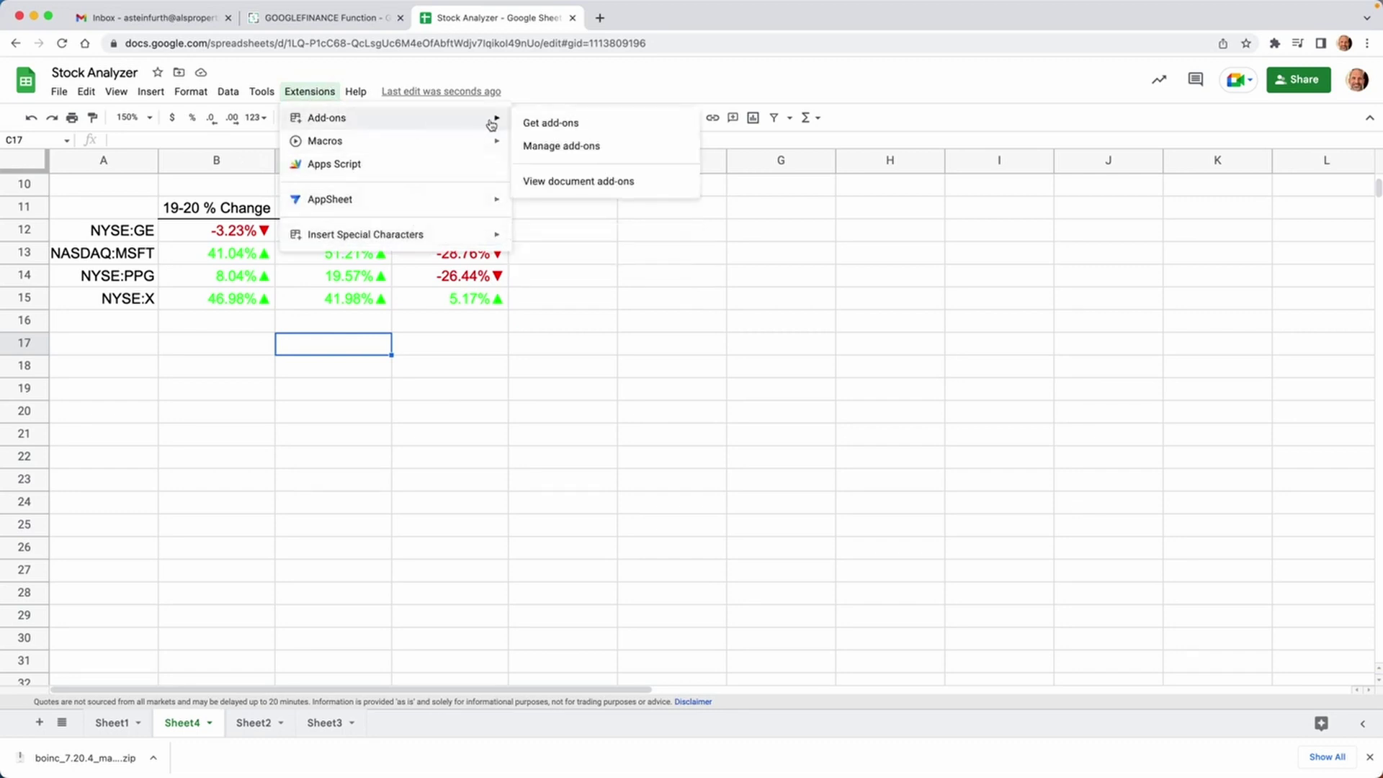
Search the Marketplace for 'insert specia', see Insert Special Characters marked Installed, and close it.
{"action": "left_click", "coordinate": [523, 122]}
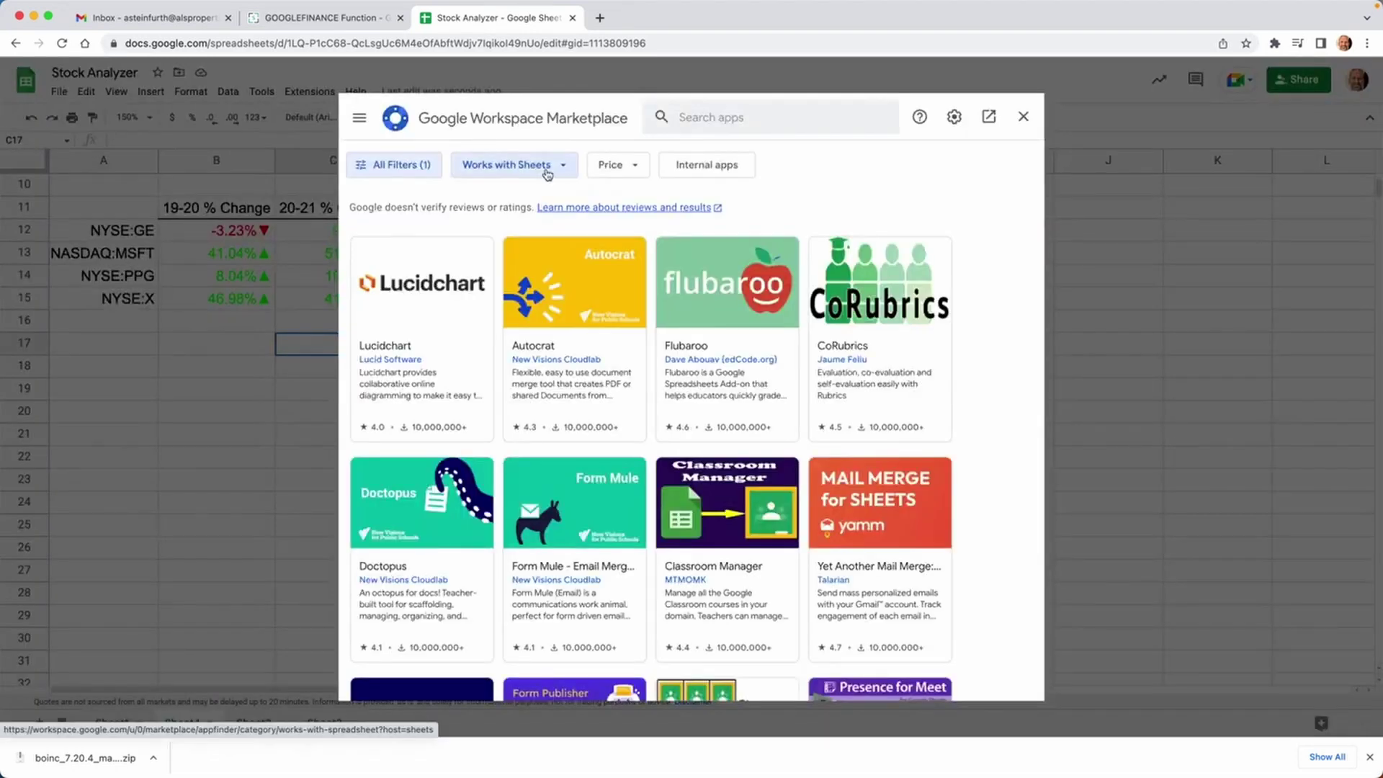
{"action": "left_click", "coordinate": [677, 118]}
{"action": "type", "text": "insert specia"}
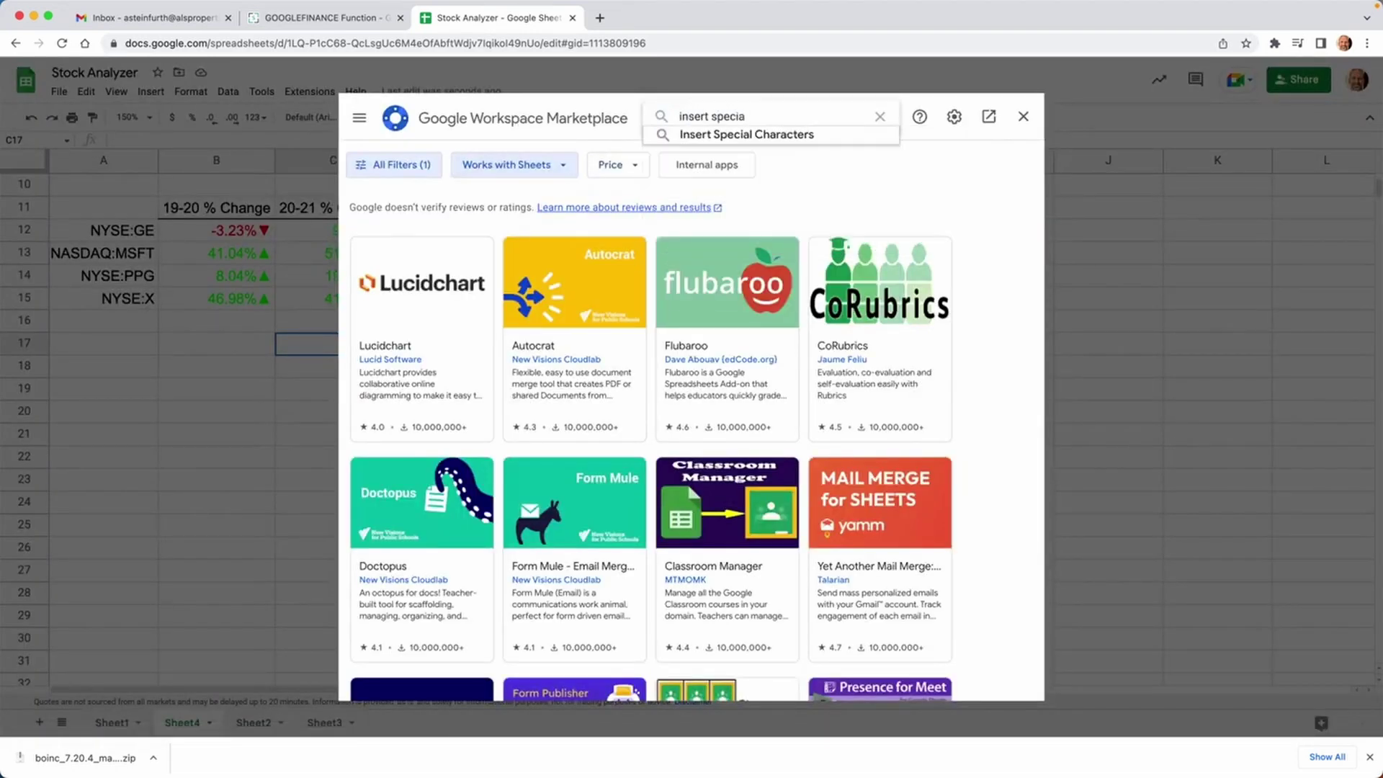
{"action": "left_click", "coordinate": [757, 134]}
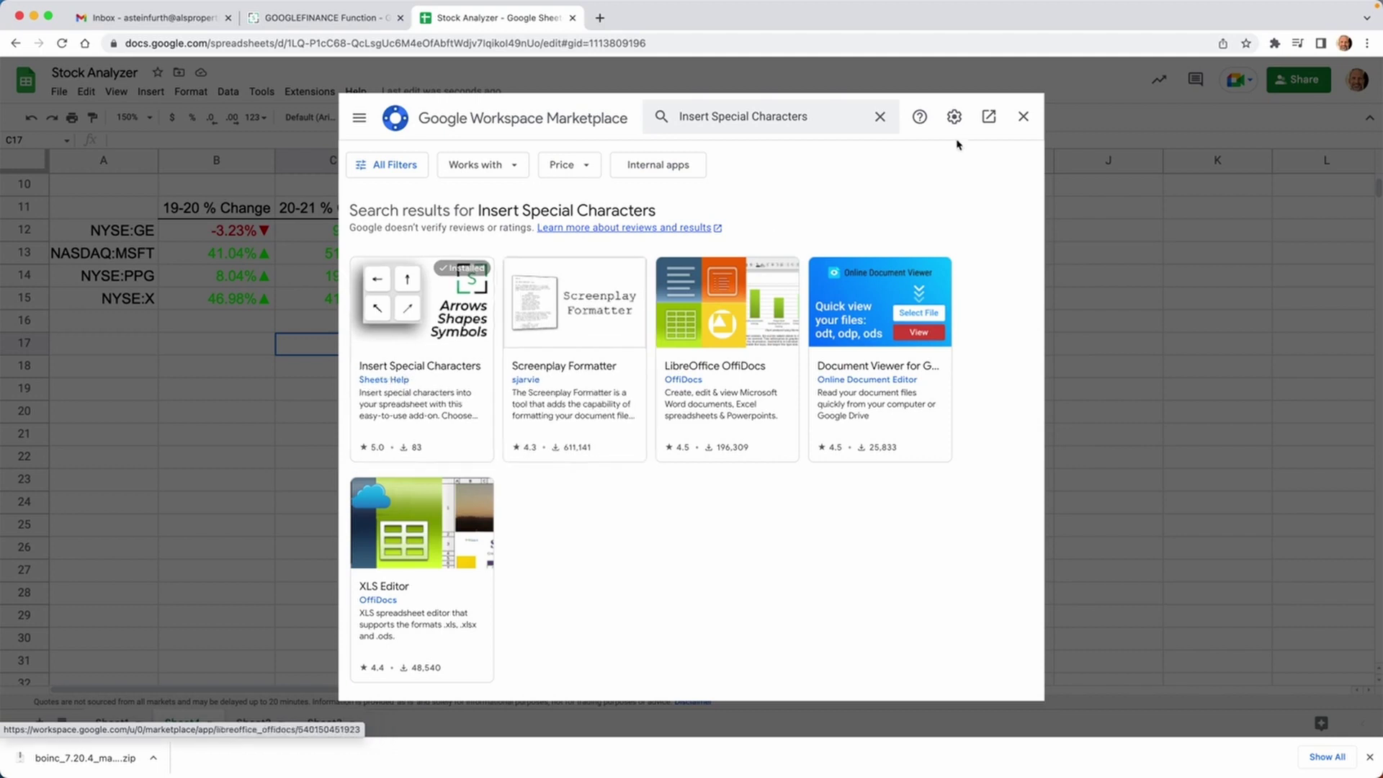
{"action": "left_click", "coordinate": [1024, 117]}
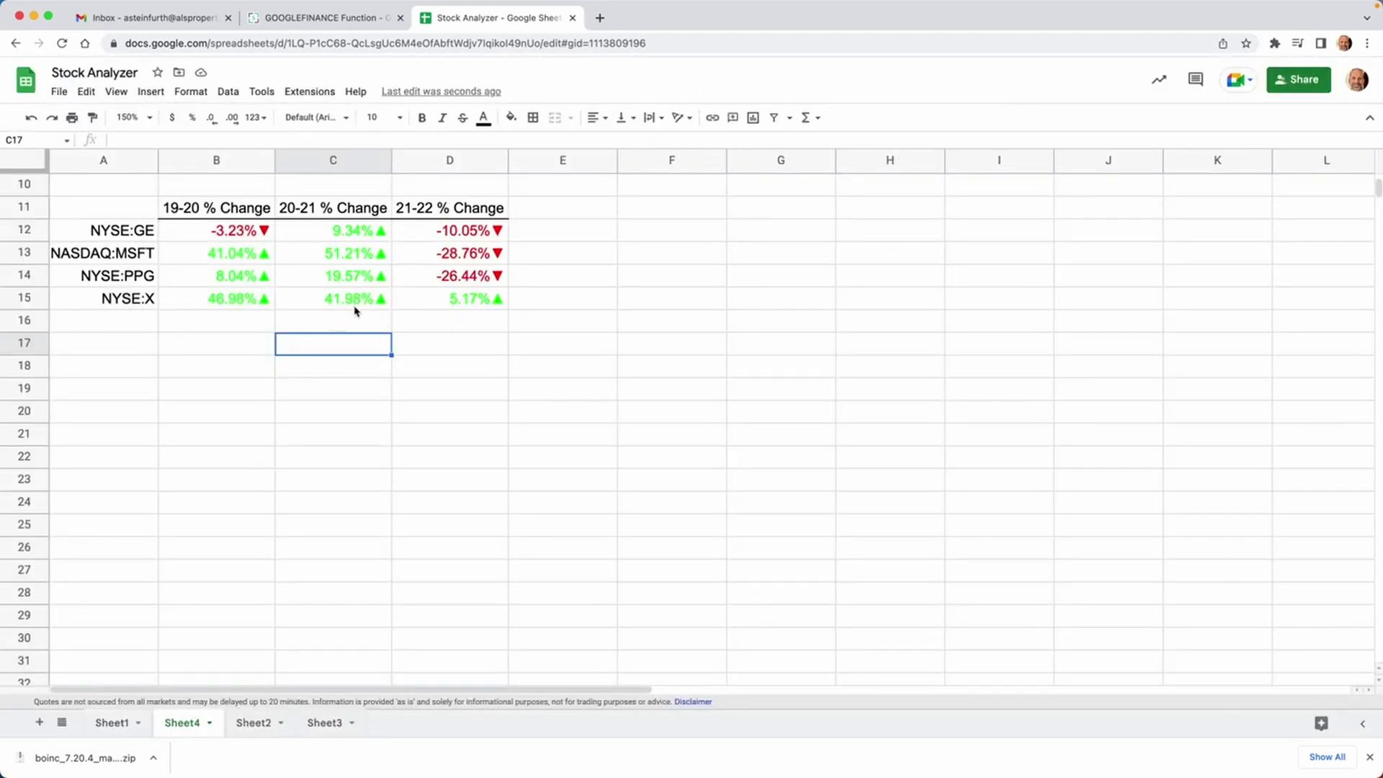
Open the Insert Special Characters add-on and search its symbols for 'triang'.
{"action": "left_click", "coordinate": [306, 92]}
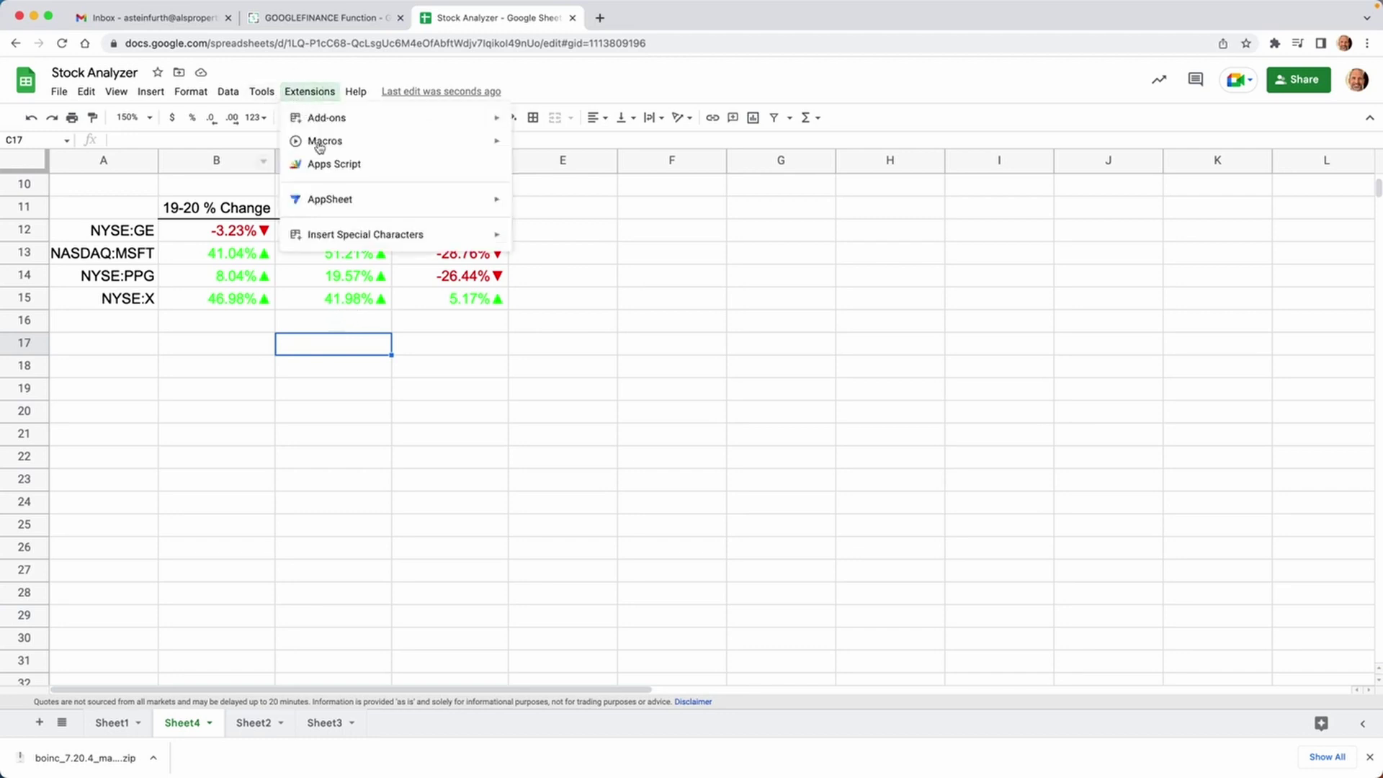
{"action": "mouse_move", "coordinate": [461, 241]}
{"action": "left_click", "coordinate": [528, 245]}
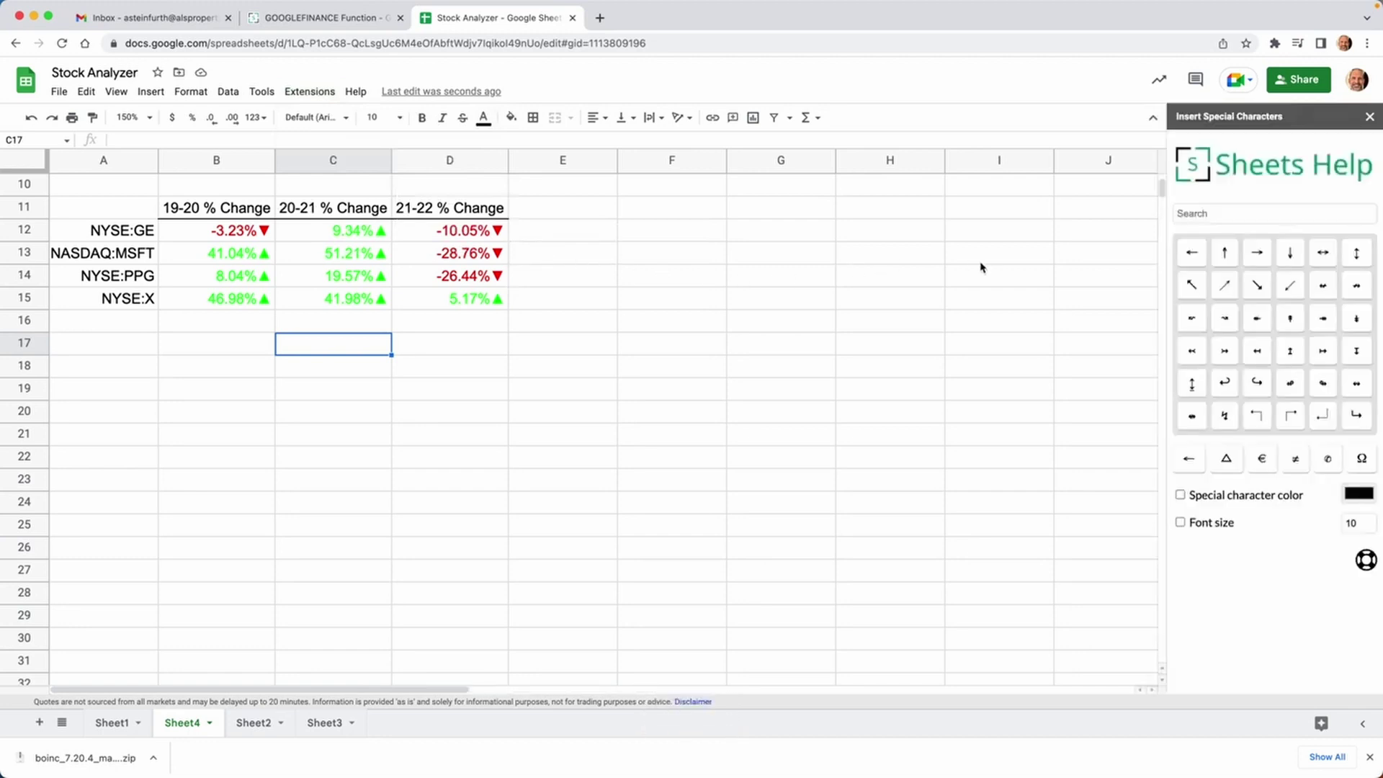
{"action": "left_click", "coordinate": [1193, 214]}
{"action": "type", "text": "arrow"}
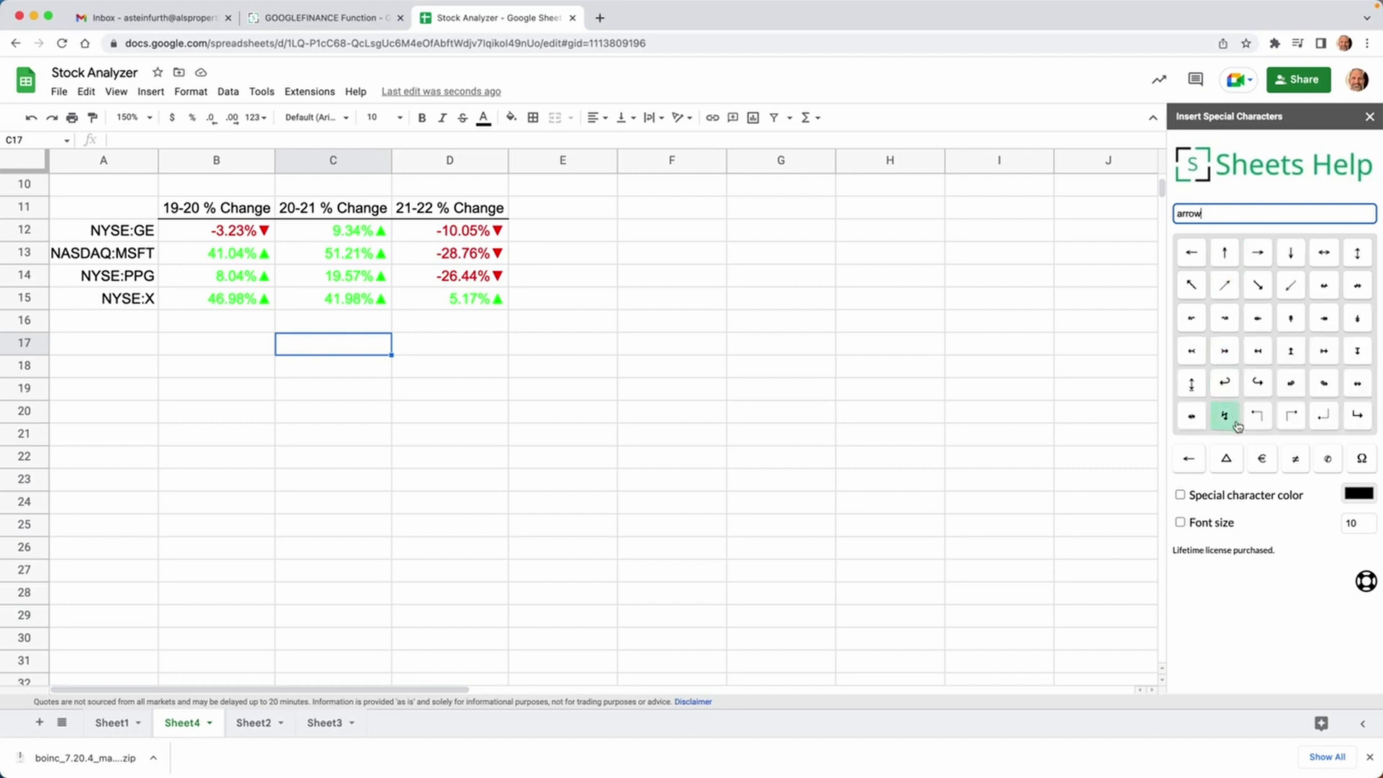
{"action": "key", "text": "BackSpace"}
{"action": "key", "text": "BackSpace"}
{"action": "key", "text": "BackSpace"}
{"action": "key", "text": "BackSpace"}
{"action": "key", "text": "BackSpace"}
{"action": "type", "text": "triangle"}
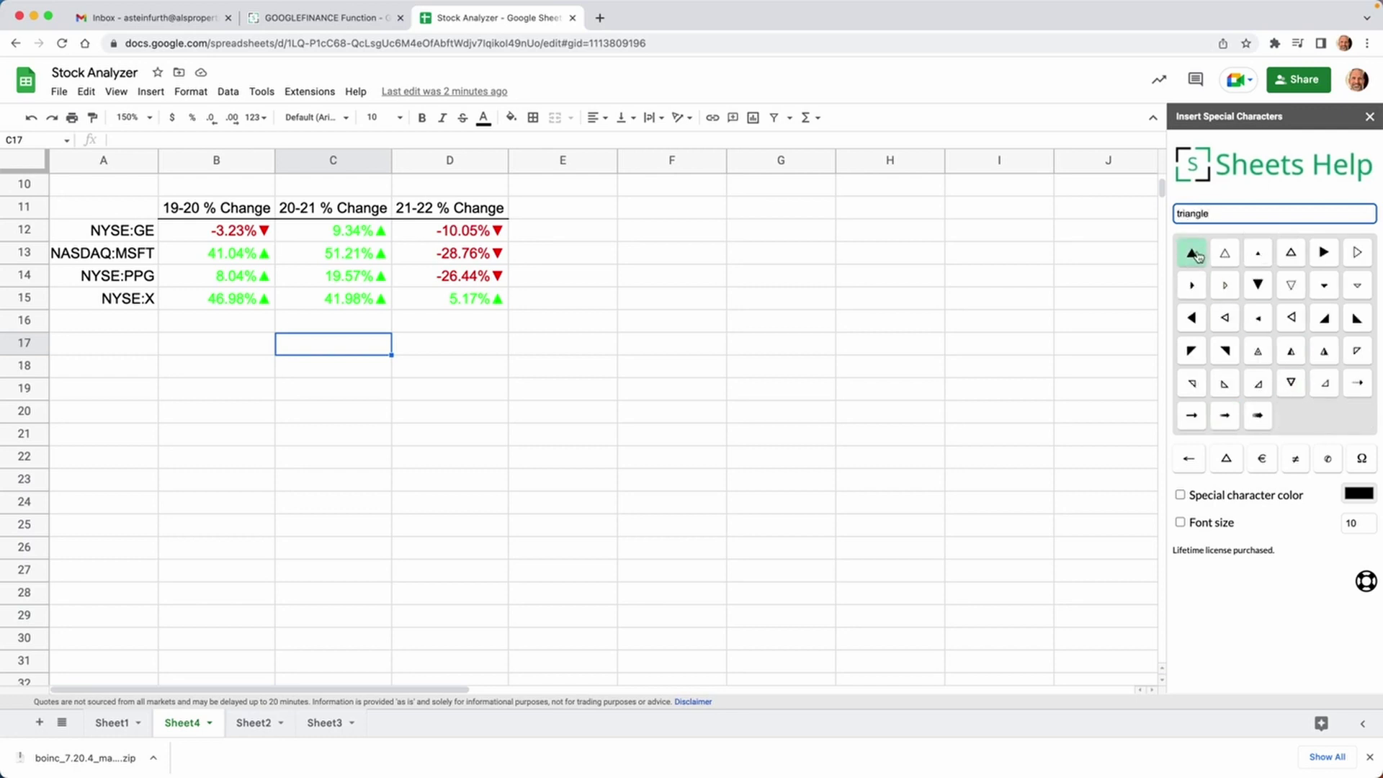
Insert a filled ▲ into C17 and a filled ▼ into D17, then select the ▲ in C17.
{"action": "left_click", "coordinate": [1194, 254]}
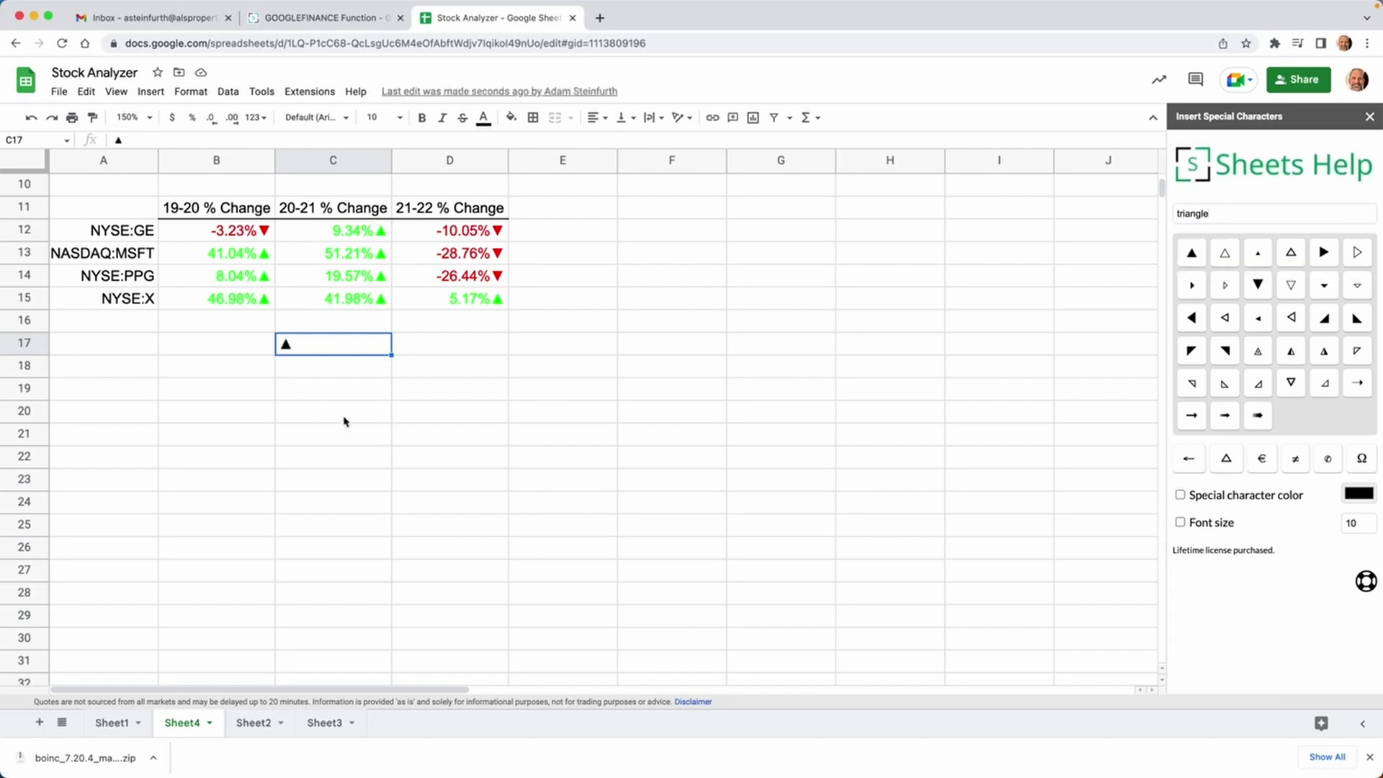
{"action": "left_click", "coordinate": [437, 353]}
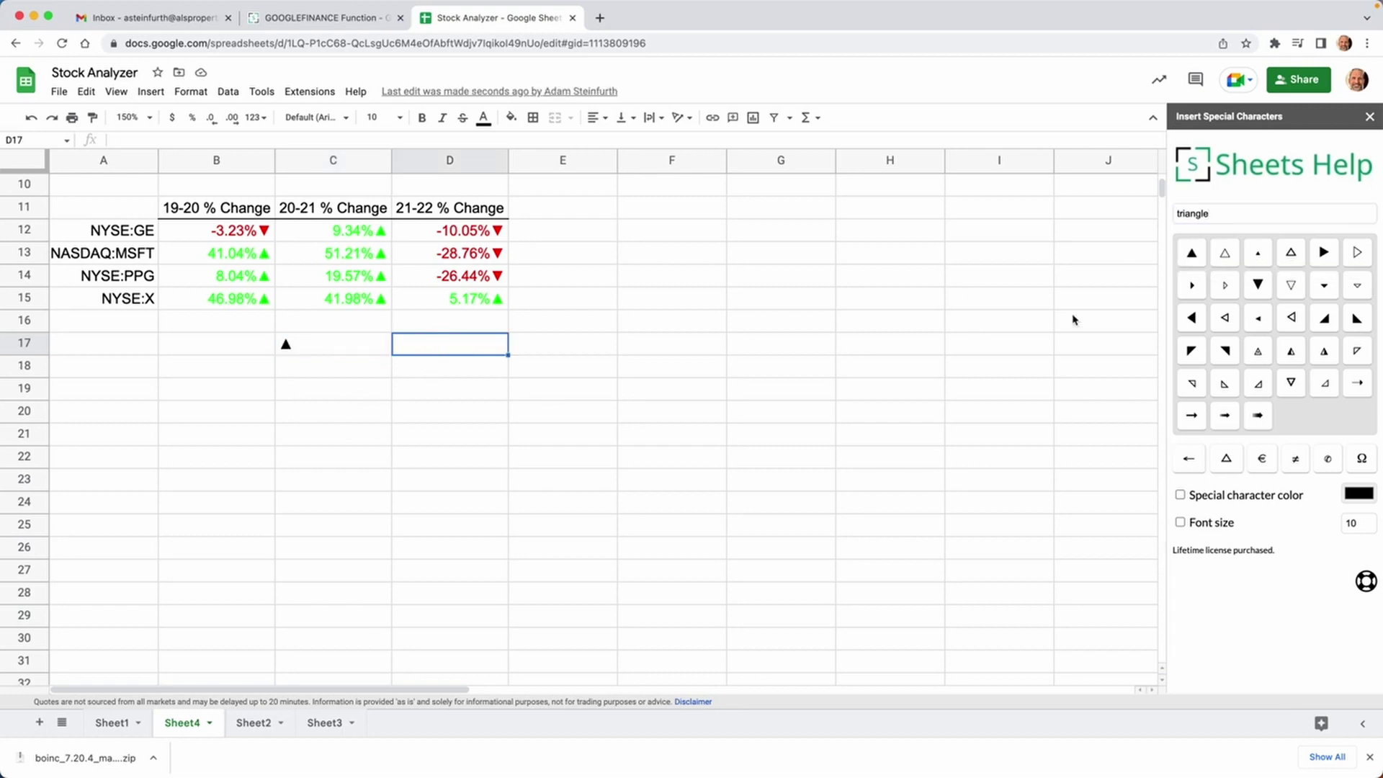
{"action": "left_click", "coordinate": [1259, 283]}
{"action": "double_click", "coordinate": [300, 349]}
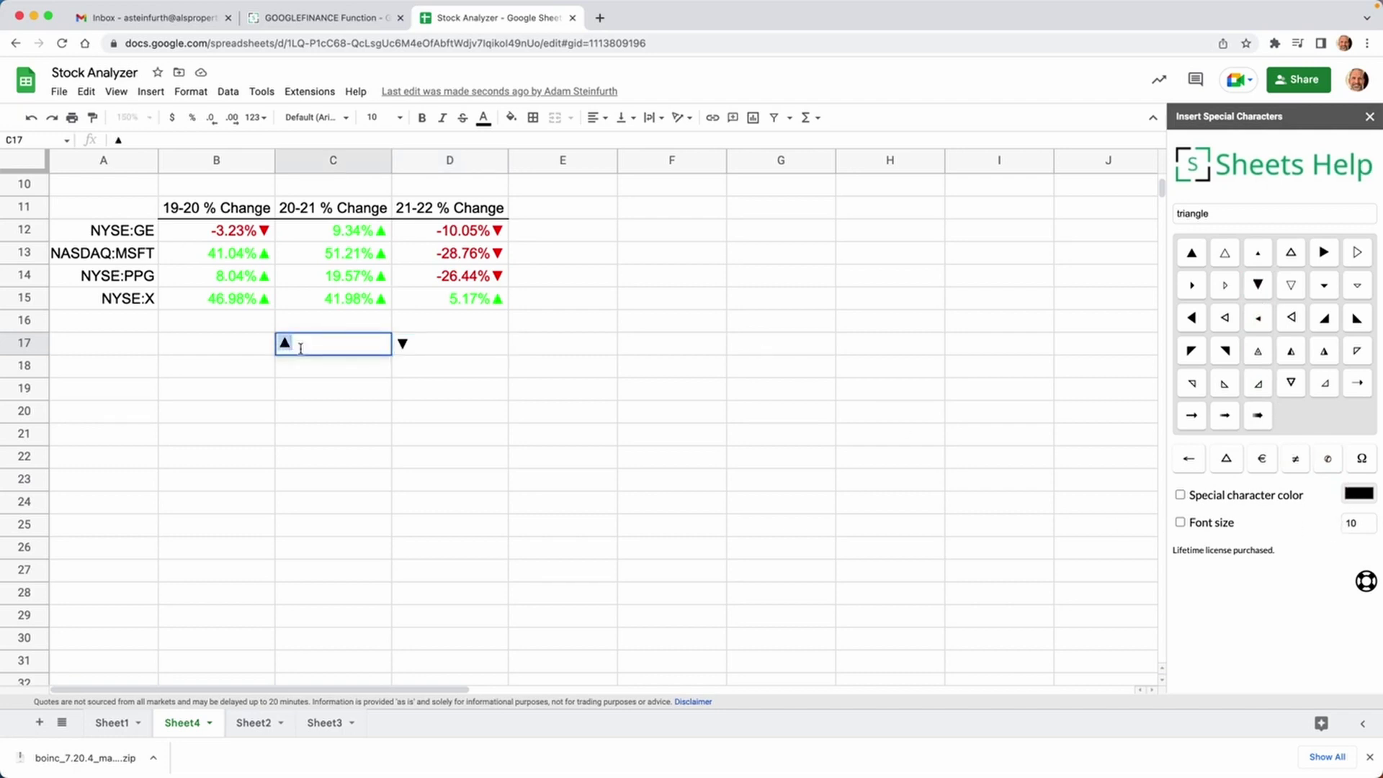
{"action": "left_click_drag", "start_coordinate": [300, 349], "coordinate": [288, 348]}
{"action": "key", "text": "Escape"}
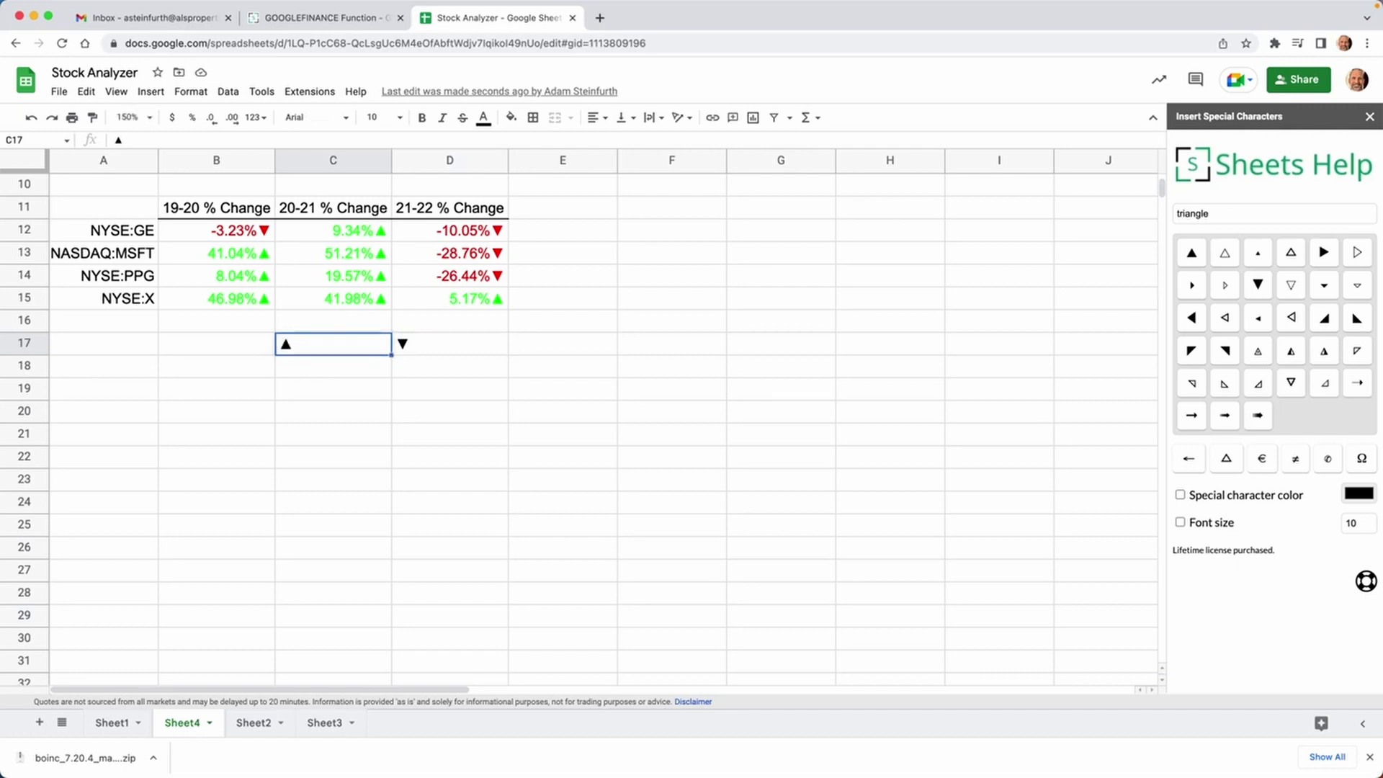
Reapply the saved green ▲ / red ▼ percentage format with its up-triangle adjusted, then check D15.
{"action": "left_click", "coordinate": [200, 93]}
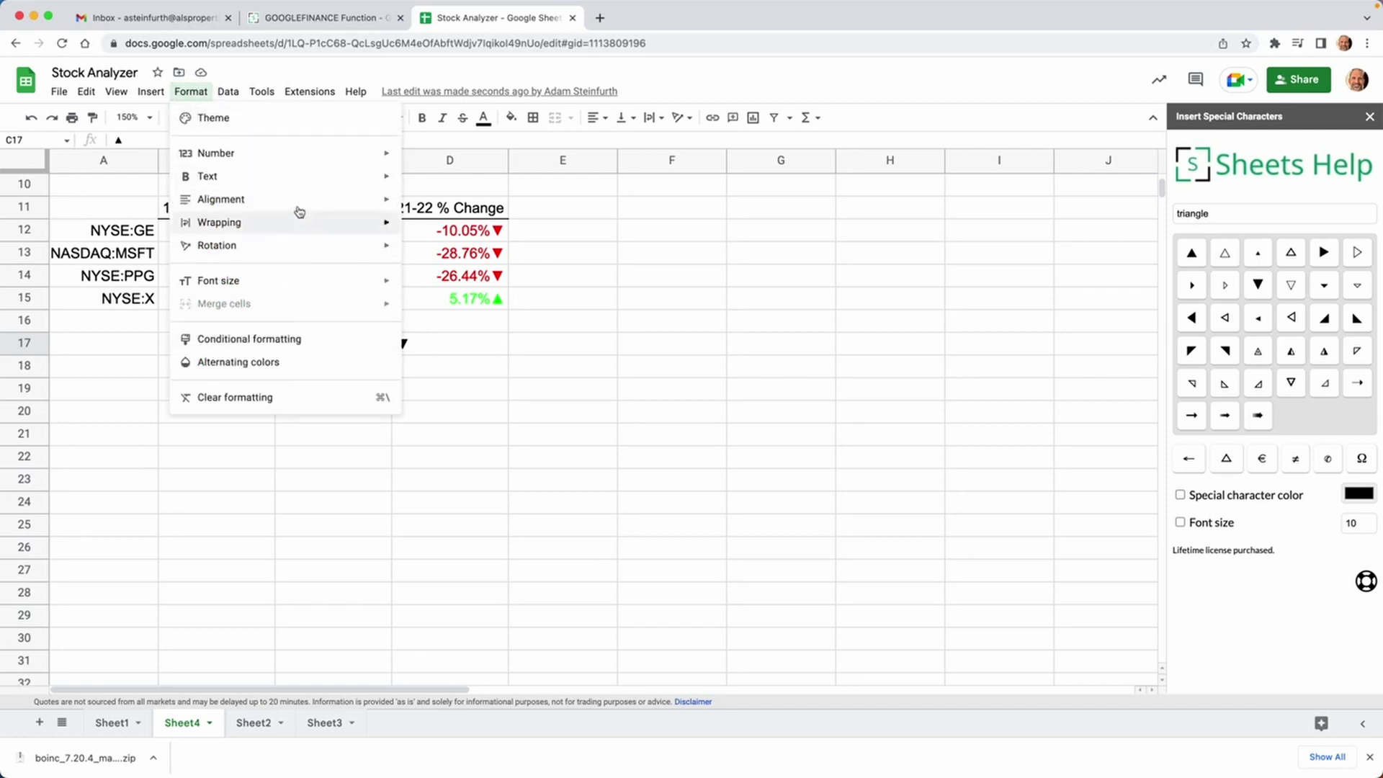
{"action": "mouse_move", "coordinate": [330, 157]}
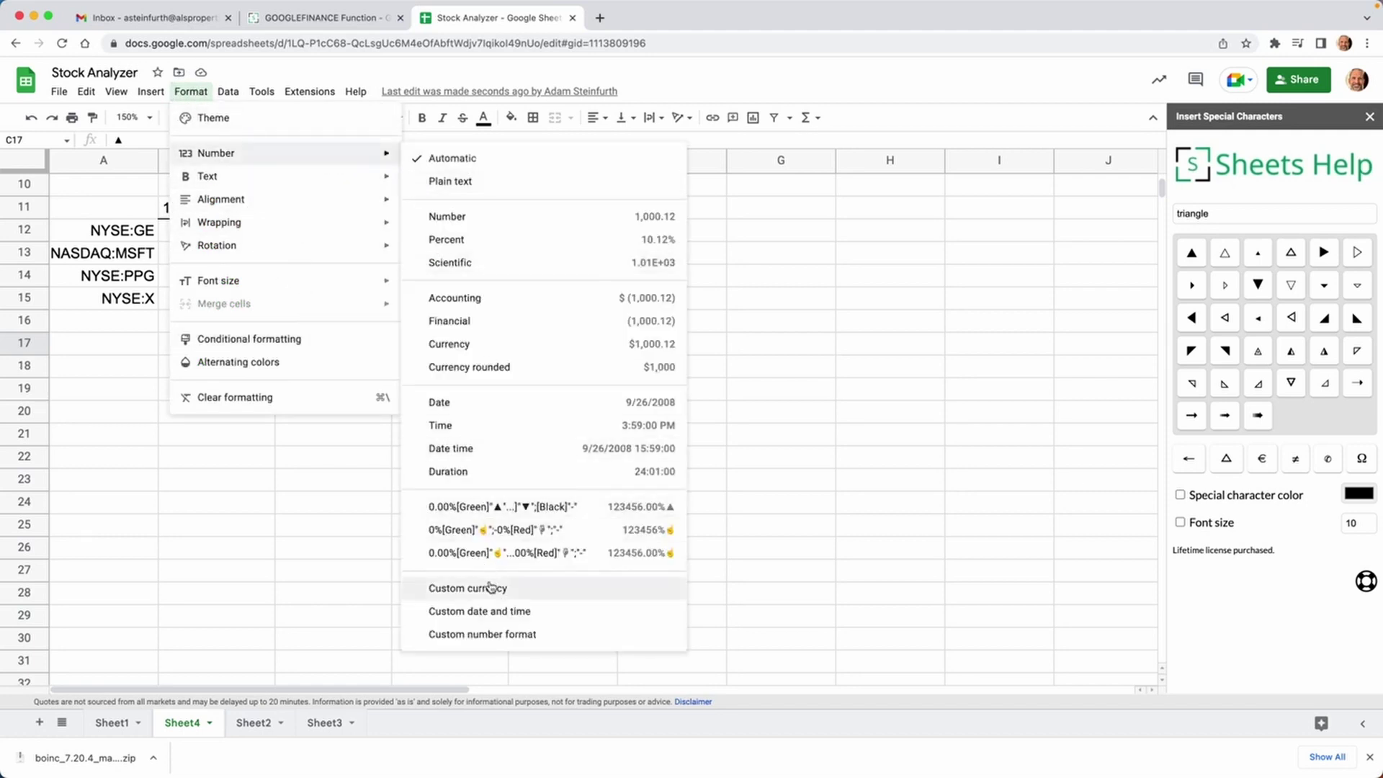
{"action": "left_click", "coordinate": [502, 634]}
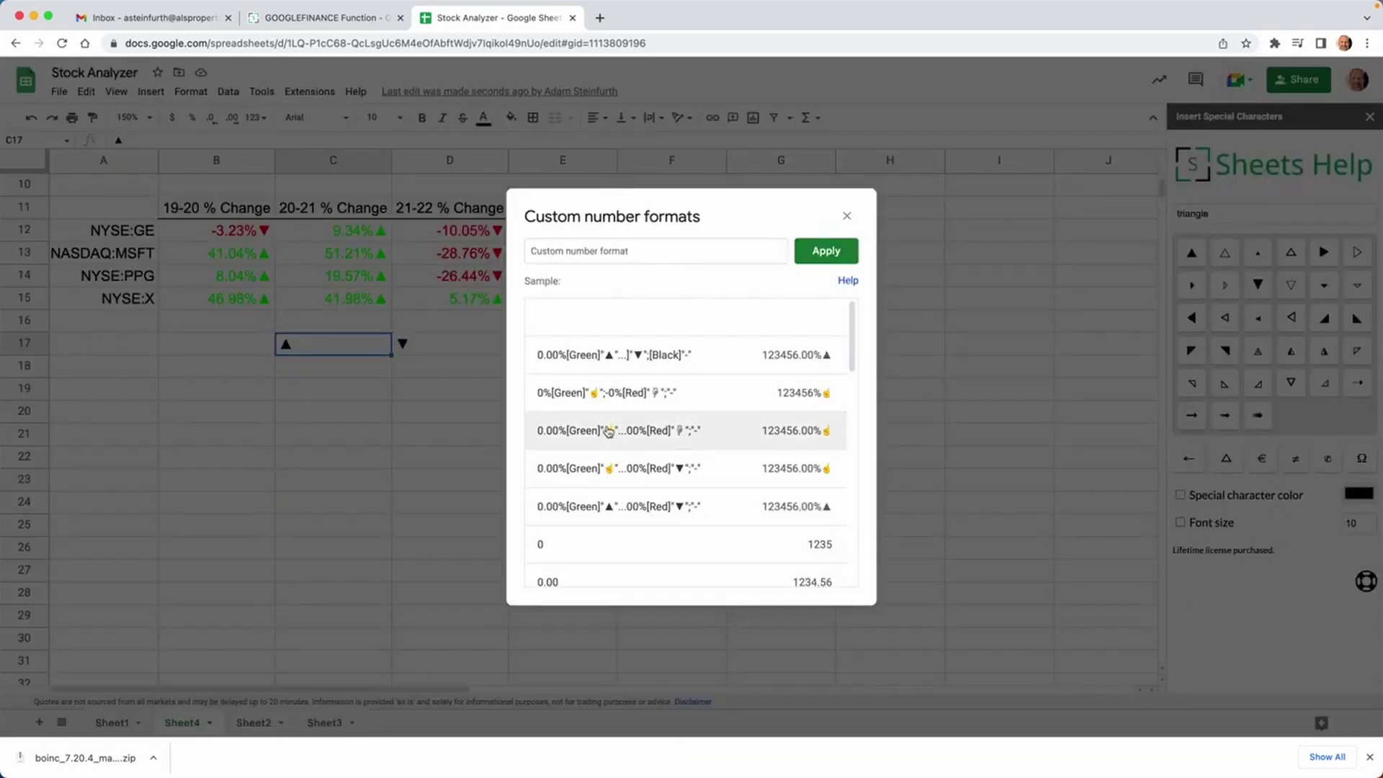
{"action": "left_click", "coordinate": [608, 372]}
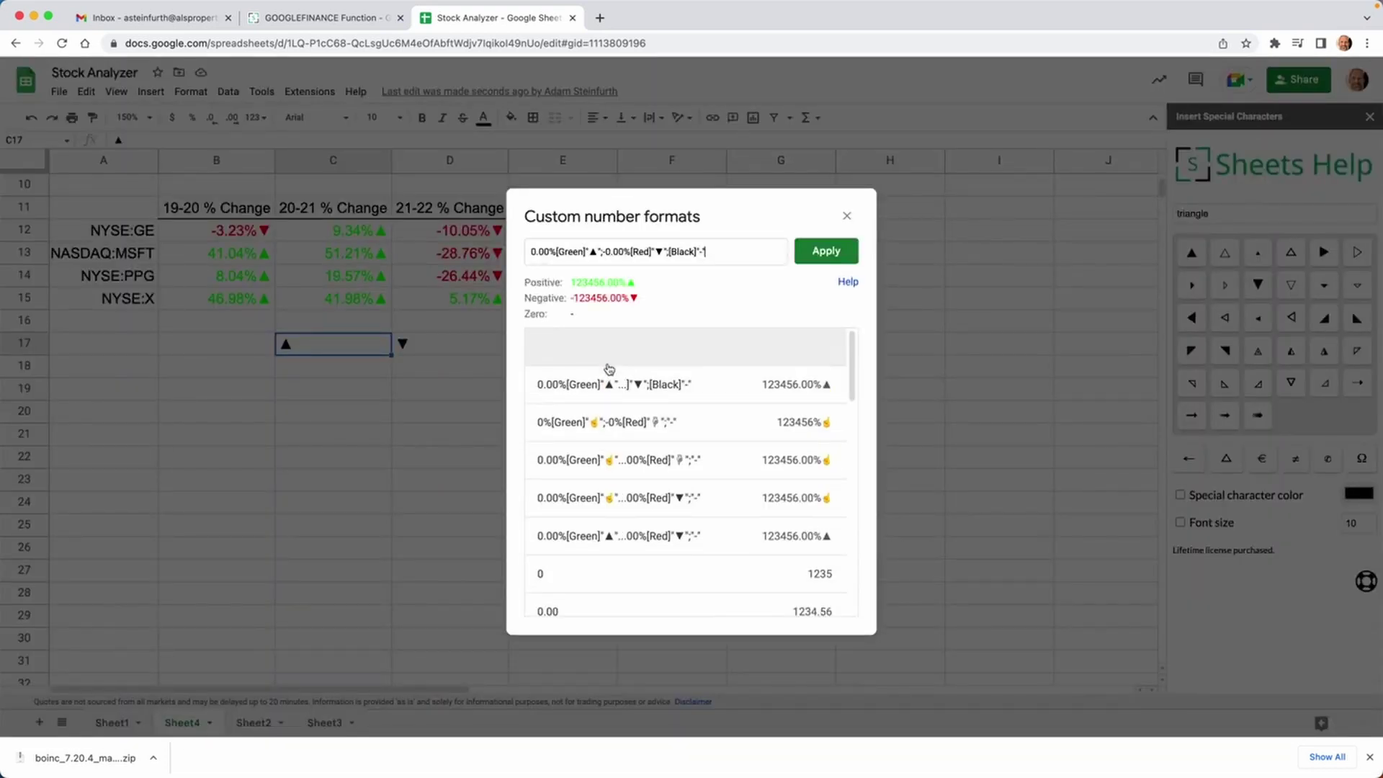
{"action": "left_click", "coordinate": [591, 251]}
{"action": "key", "text": "BackSpace"}
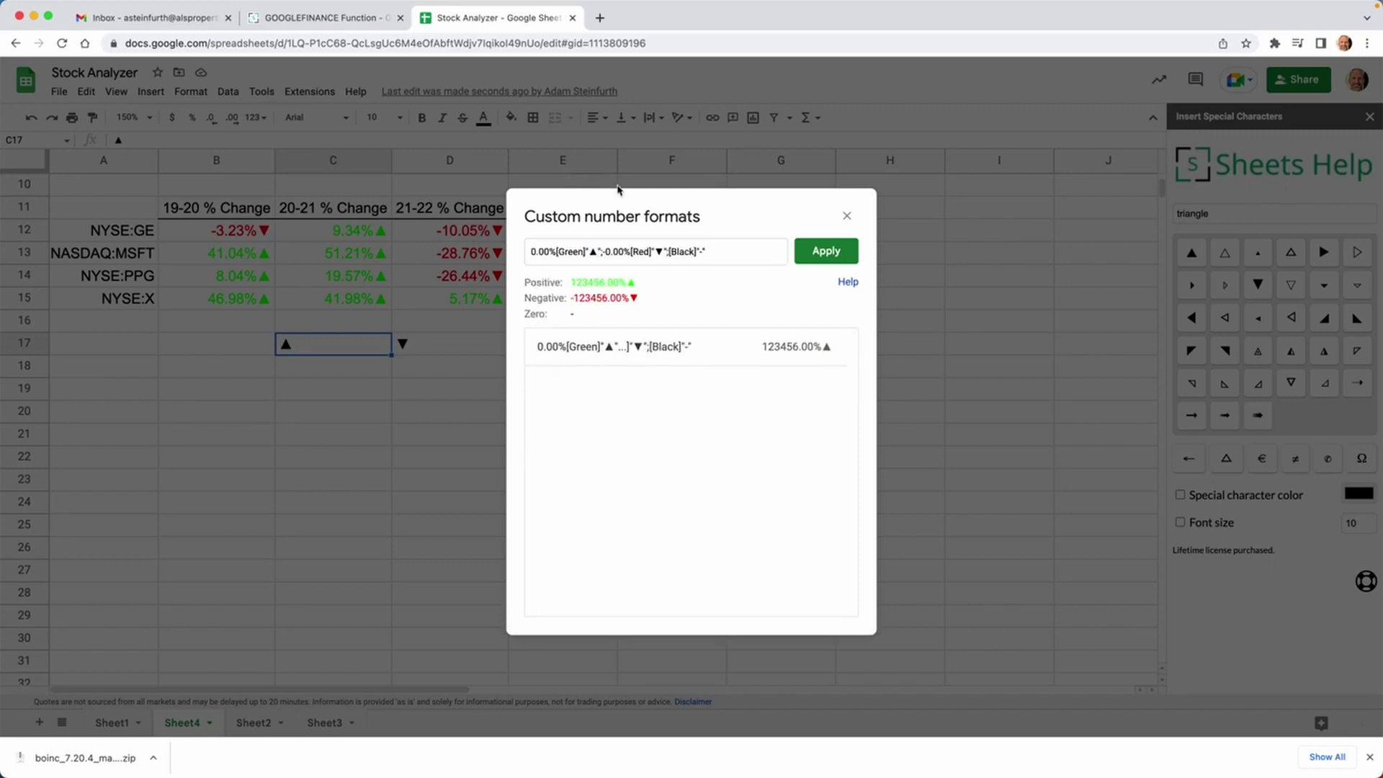
{"action": "left_click", "coordinate": [819, 252]}
{"action": "left_click", "coordinate": [441, 302]}
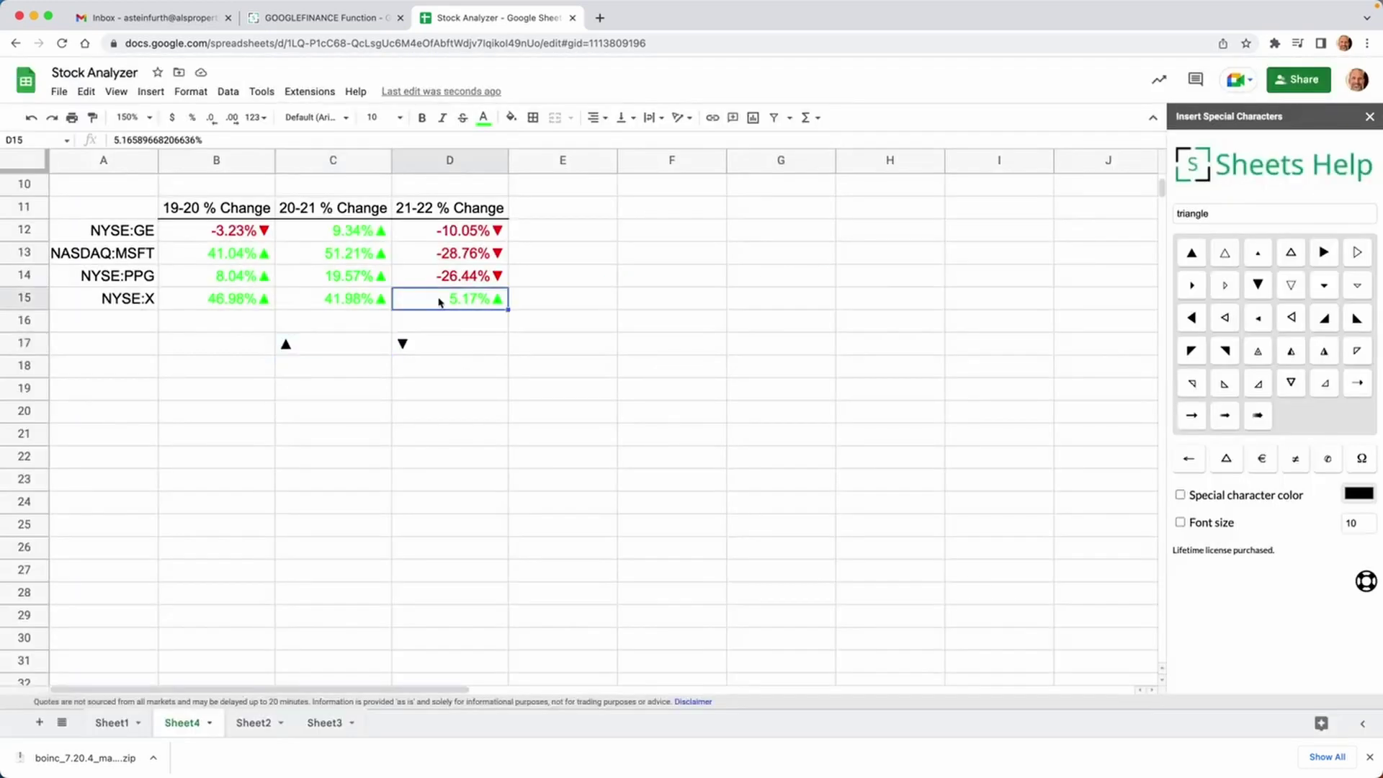
Check the formatted values in C12, D12 and the NYSE:X row B15:D15, ending on C16.
{"action": "left_click", "coordinate": [307, 239]}
{"action": "left_click", "coordinate": [422, 242]}
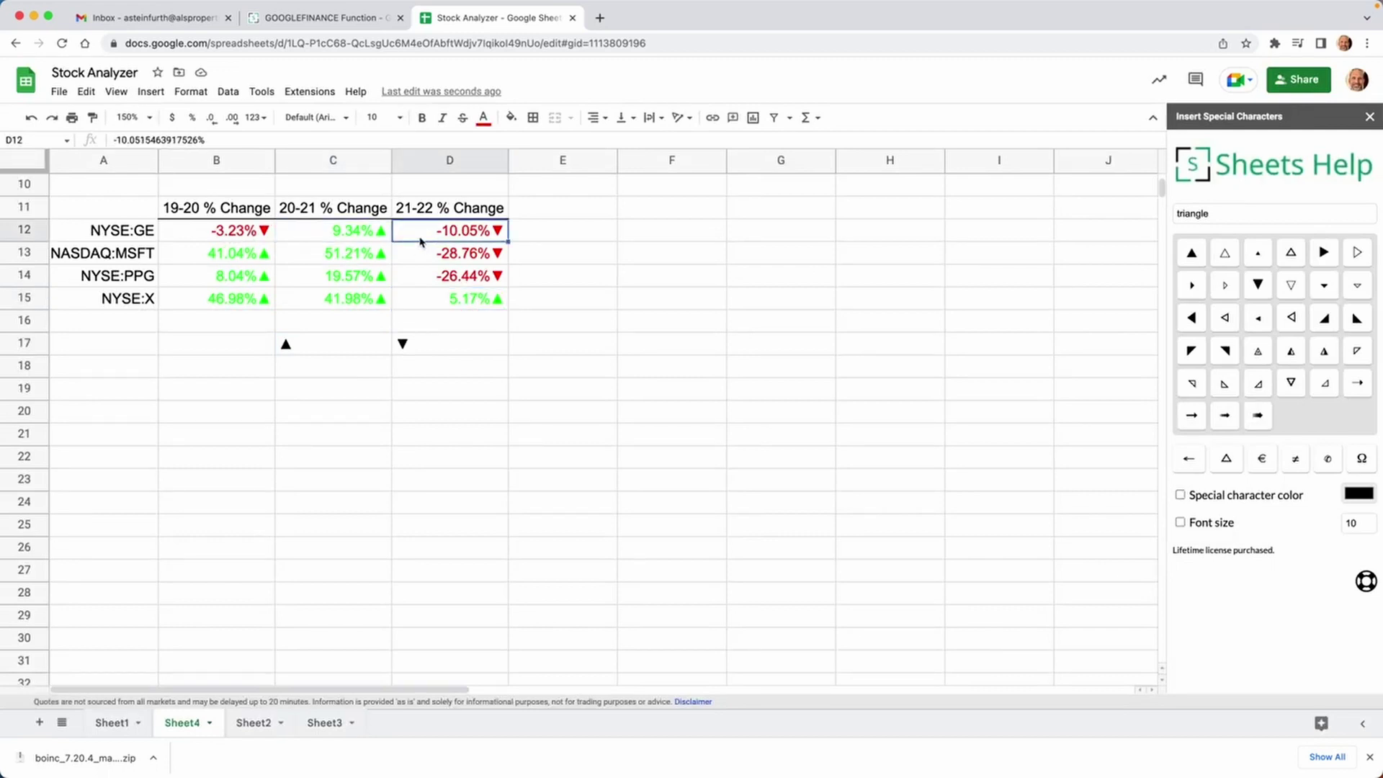
{"action": "left_click", "coordinate": [237, 303]}
{"action": "left_click_drag", "start_coordinate": [286, 302], "coordinate": [427, 300]}
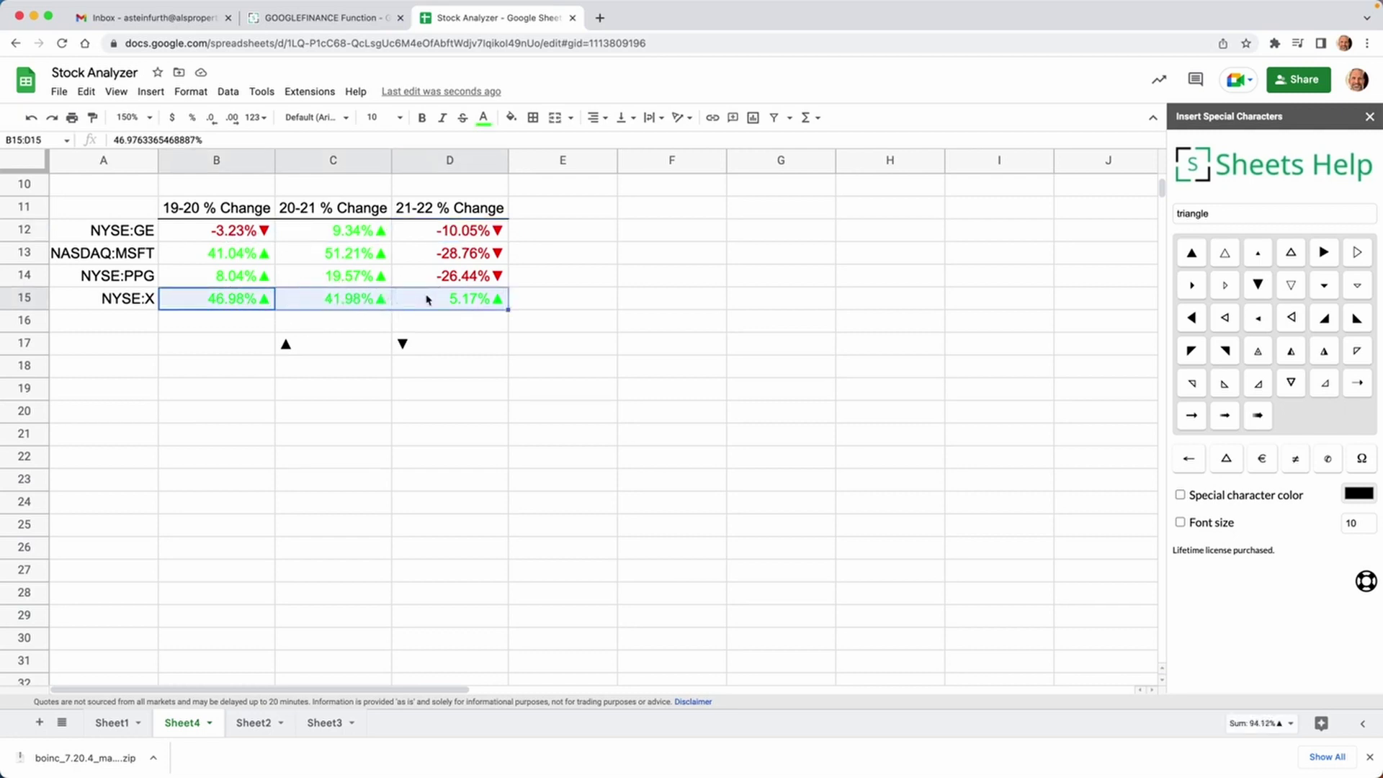
{"action": "left_click", "coordinate": [326, 317]}
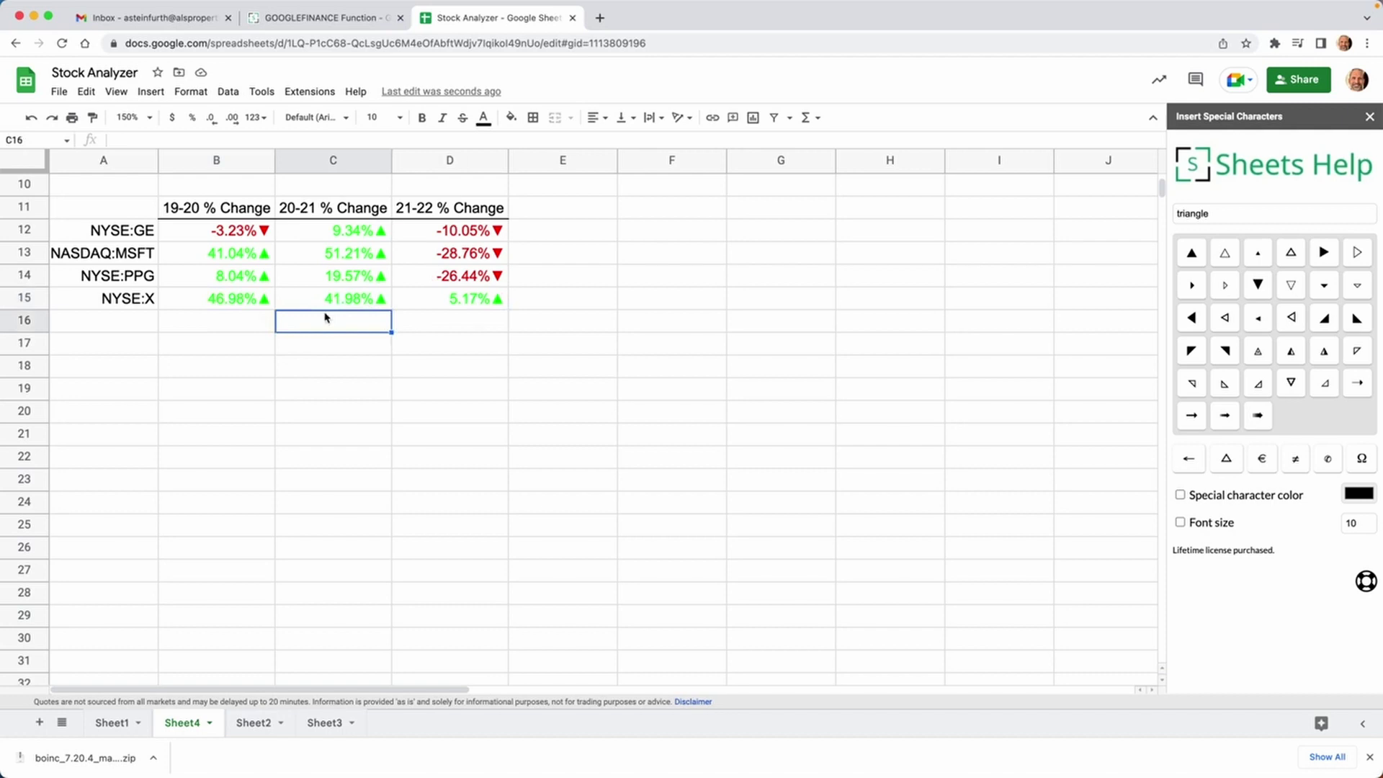